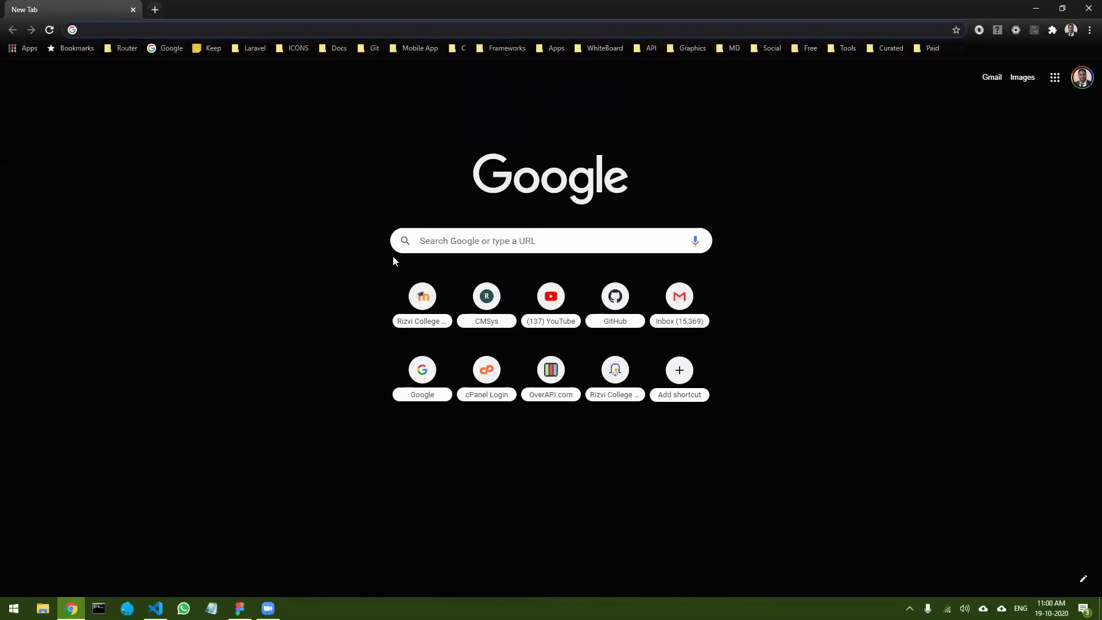
- Search Google Images for "clock"
{"action": "left_click", "coordinate": [454, 238]}
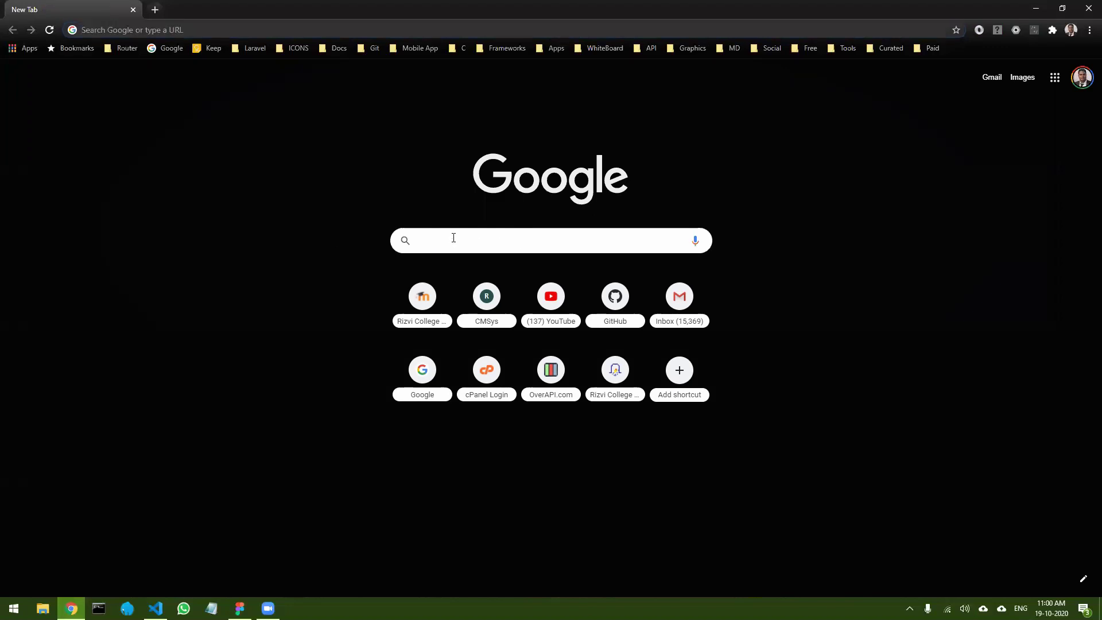
{"action": "type", "text": "clock"}
{"action": "key", "text": "Return"}
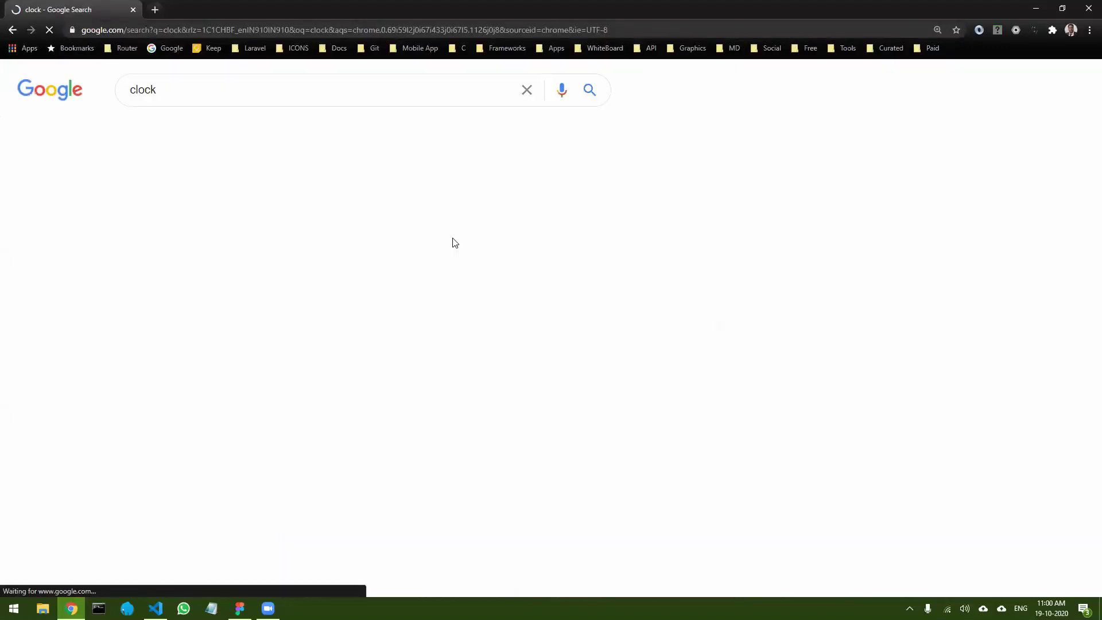
{"action": "left_click", "coordinate": [195, 134]}
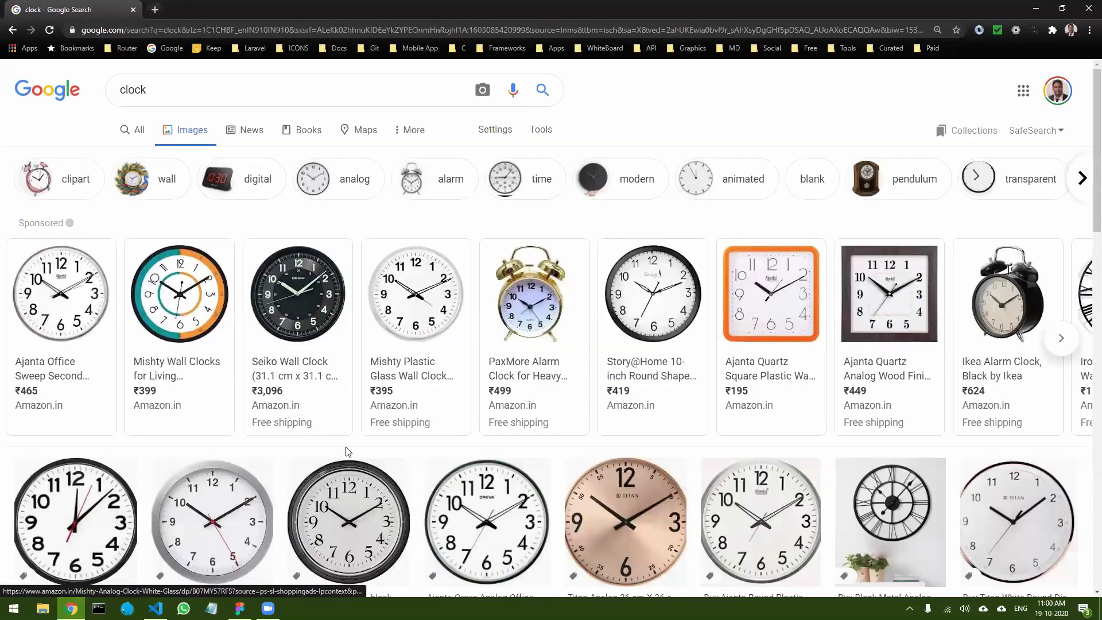
- Find the black-rimmed "Clock - Apps on Google Play" picture in the image results and open its preview as the reference
{"action": "scroll", "coordinate": [388, 443], "scroll_direction": "down", "scroll_amount": 3}
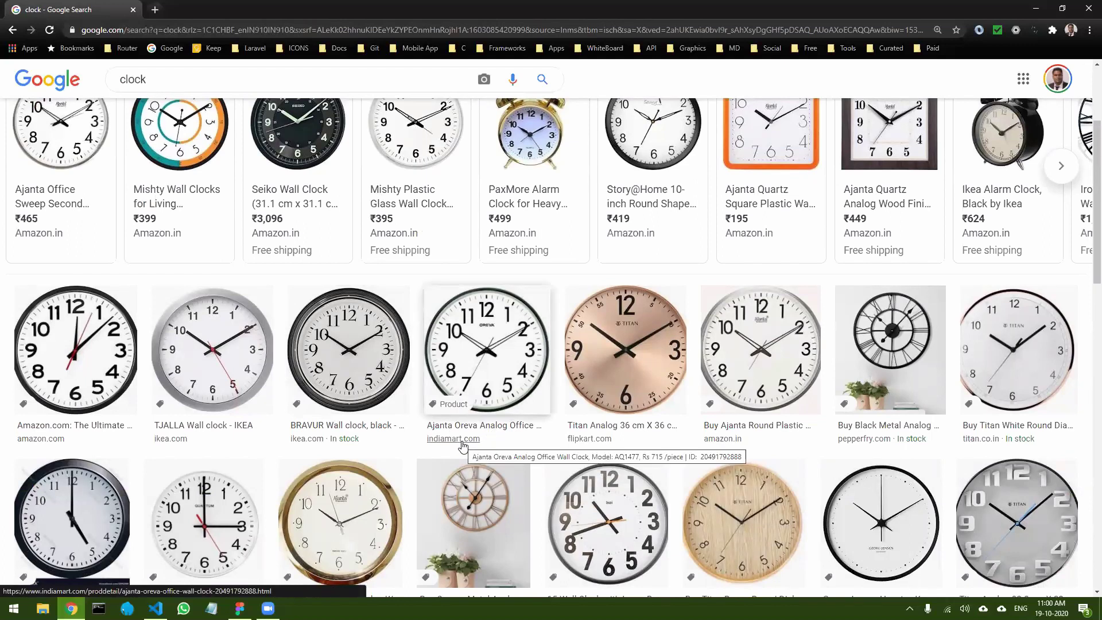
{"action": "scroll", "coordinate": [441, 410], "scroll_direction": "down", "scroll_amount": 2}
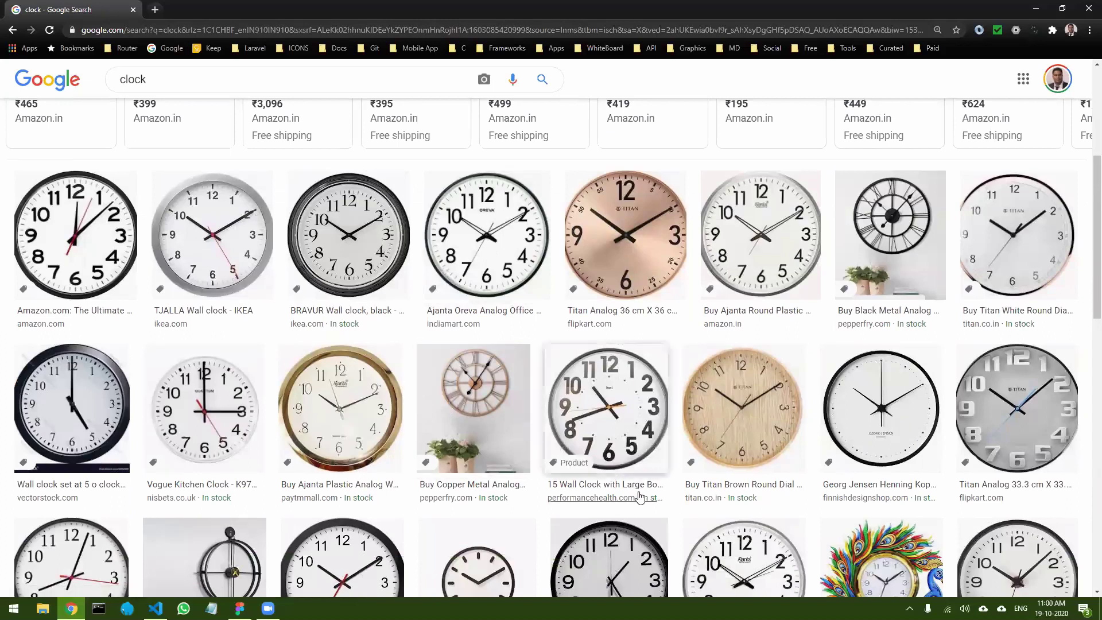
{"action": "scroll", "coordinate": [637, 499], "scroll_direction": "down", "scroll_amount": 2}
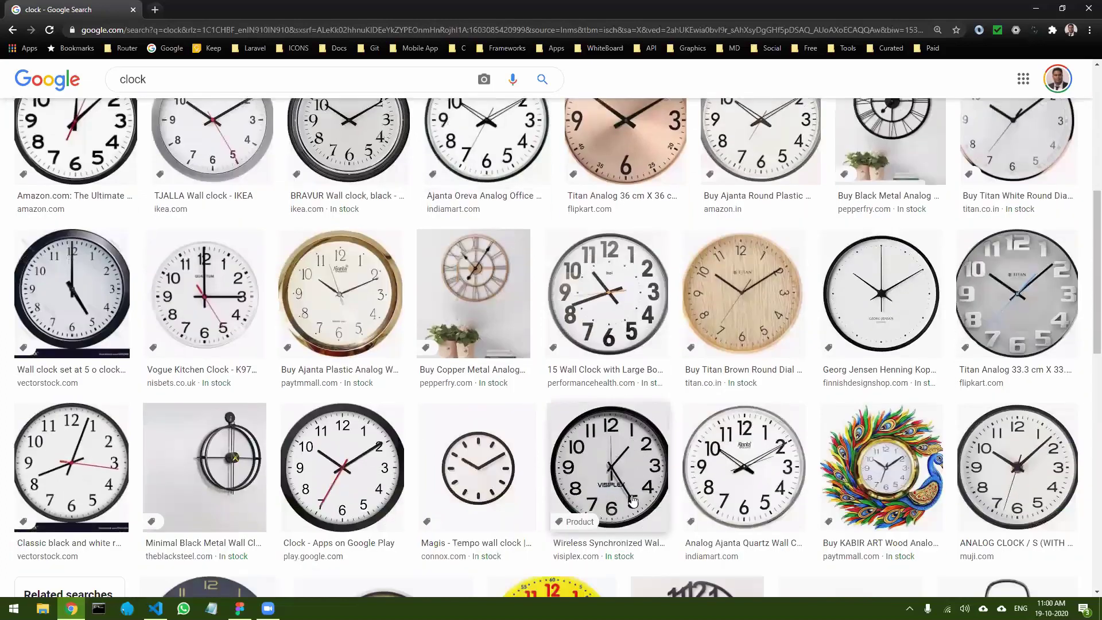
{"action": "scroll", "coordinate": [634, 501], "scroll_direction": "down", "scroll_amount": 3}
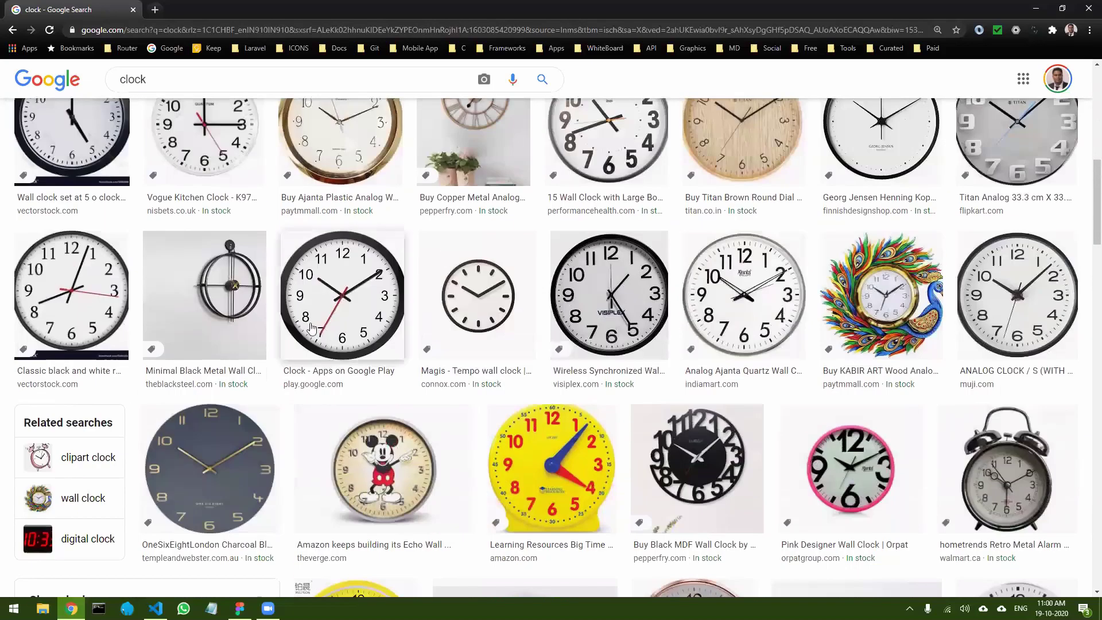
{"action": "left_click", "coordinate": [344, 308]}
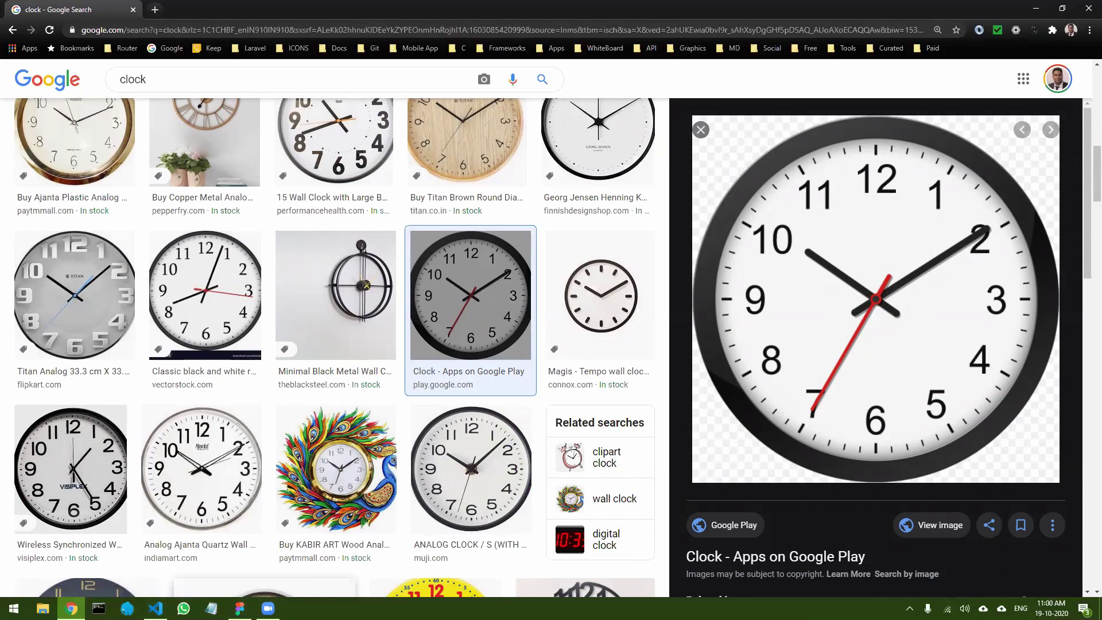
- Switch to the Black Clock file in Figma and add a 1440 × 1024 Desktop frame, checking the reference clock
{"action": "mouse_move", "coordinate": [240, 608]}
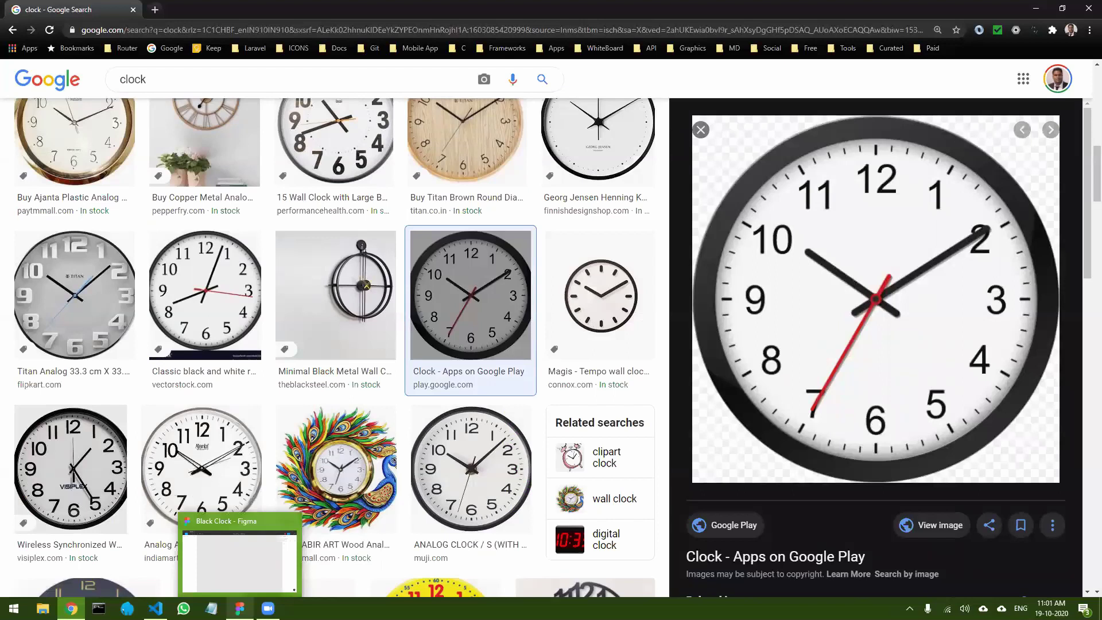
{"action": "left_click", "coordinate": [238, 557]}
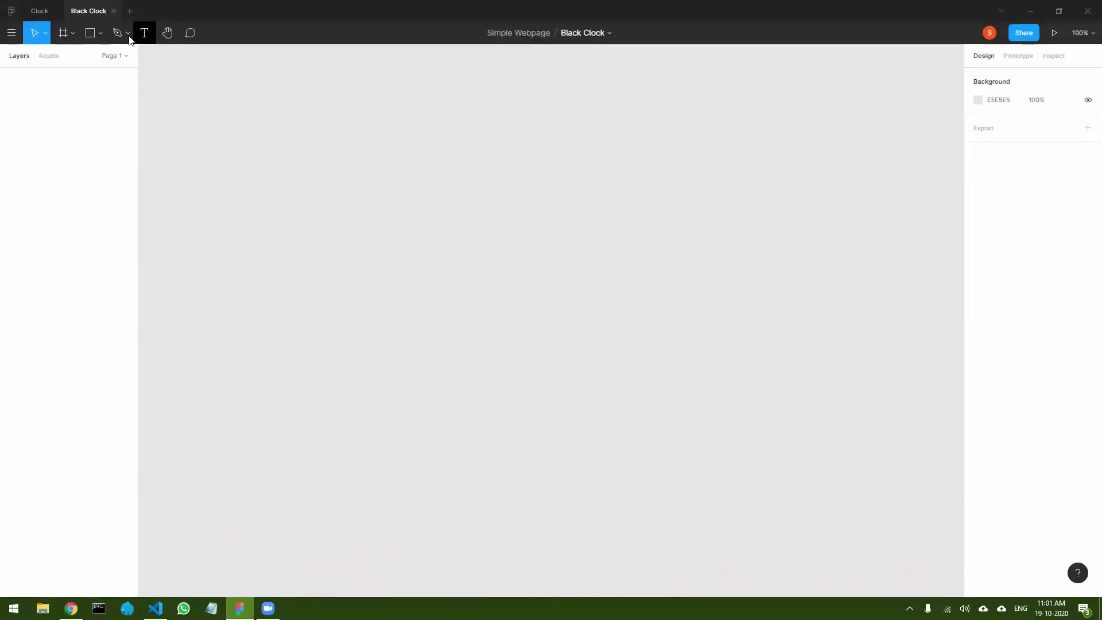
{"action": "left_click", "coordinate": [63, 33]}
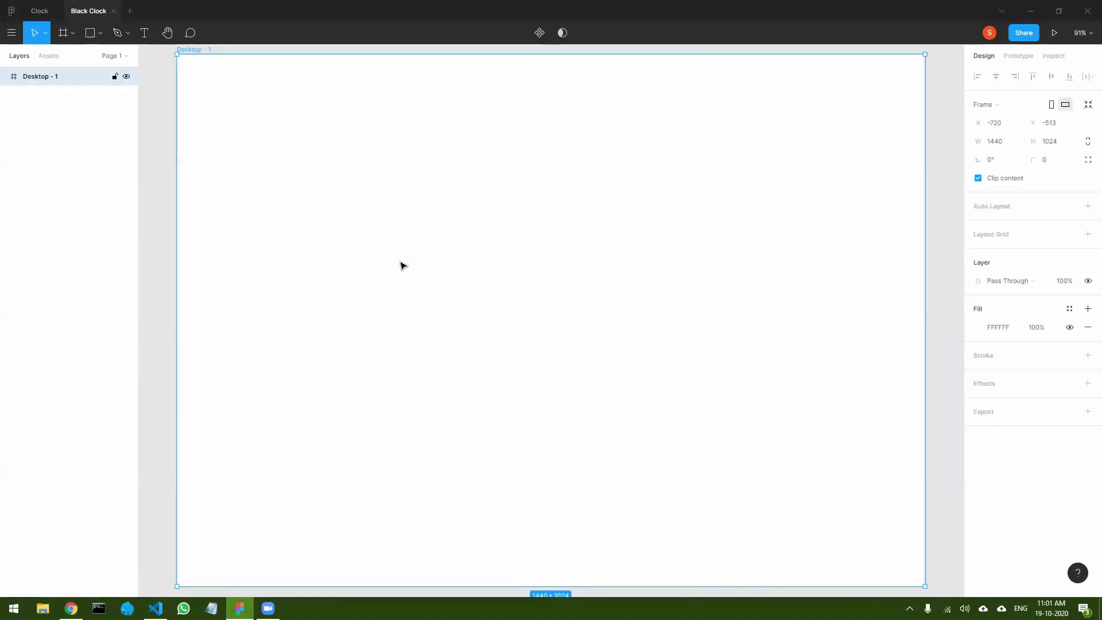
{"action": "key", "text": "alt+Tab"}
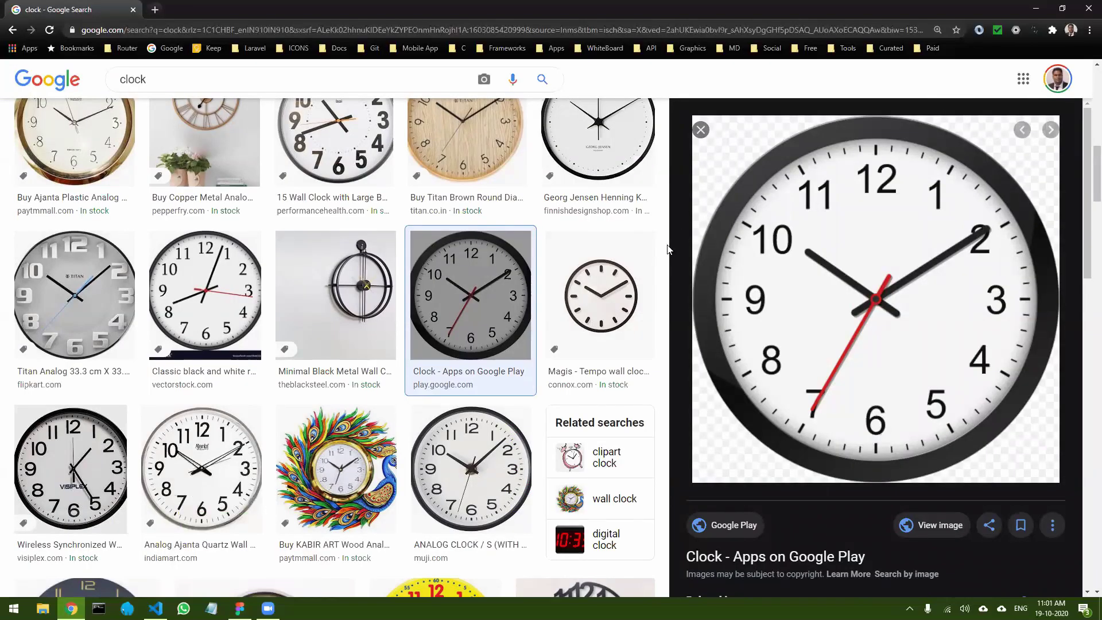
{"action": "key", "text": "alt+Tab"}
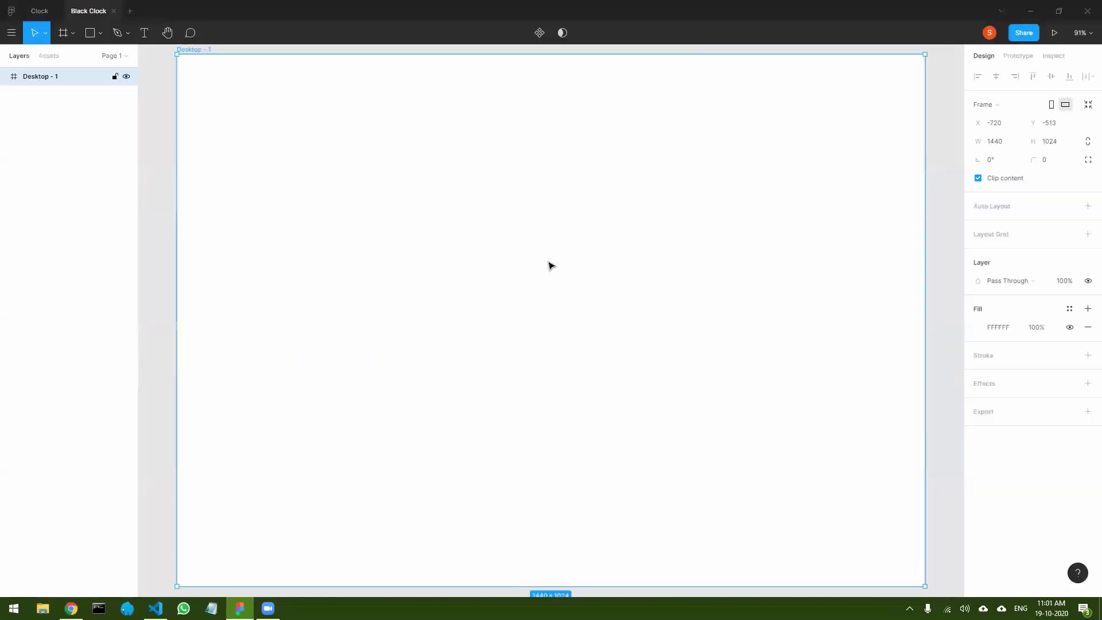
- Draw a circle about 956 × 956 in the desktop frame and centre it horizontally and vertically
{"action": "left_click", "coordinate": [101, 34]}
{"action": "left_click", "coordinate": [78, 100]}
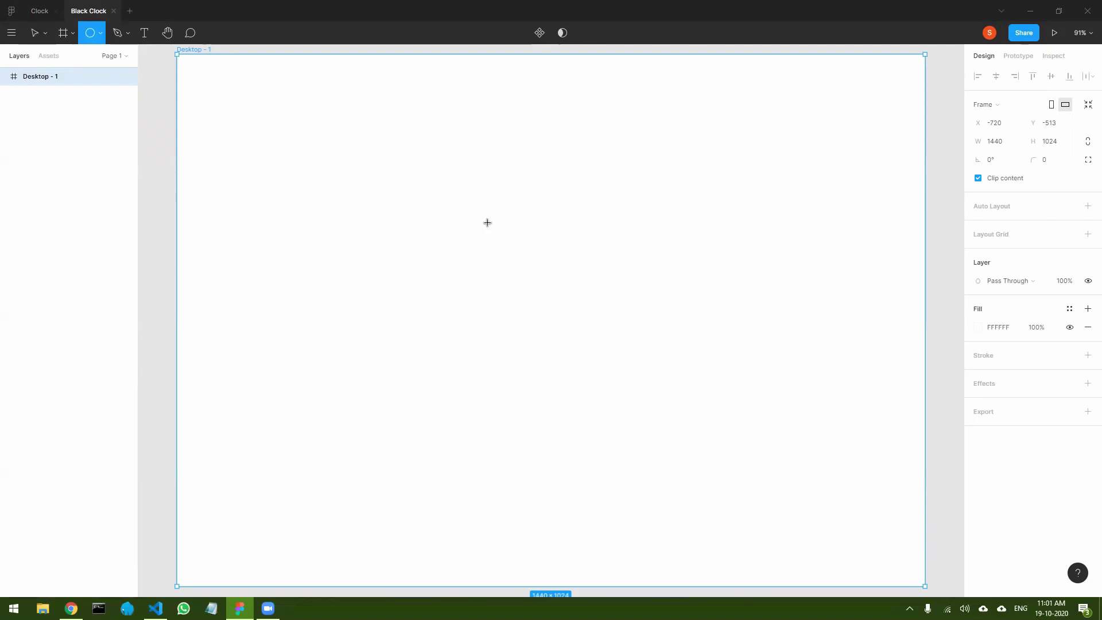
{"action": "left_click_drag", "start_coordinate": [464, 189], "coordinate": [843, 572]}
{"action": "left_click_drag", "start_coordinate": [622, 332], "coordinate": [525, 277]}
{"action": "left_click_drag", "start_coordinate": [684, 449], "coordinate": [798, 558]}
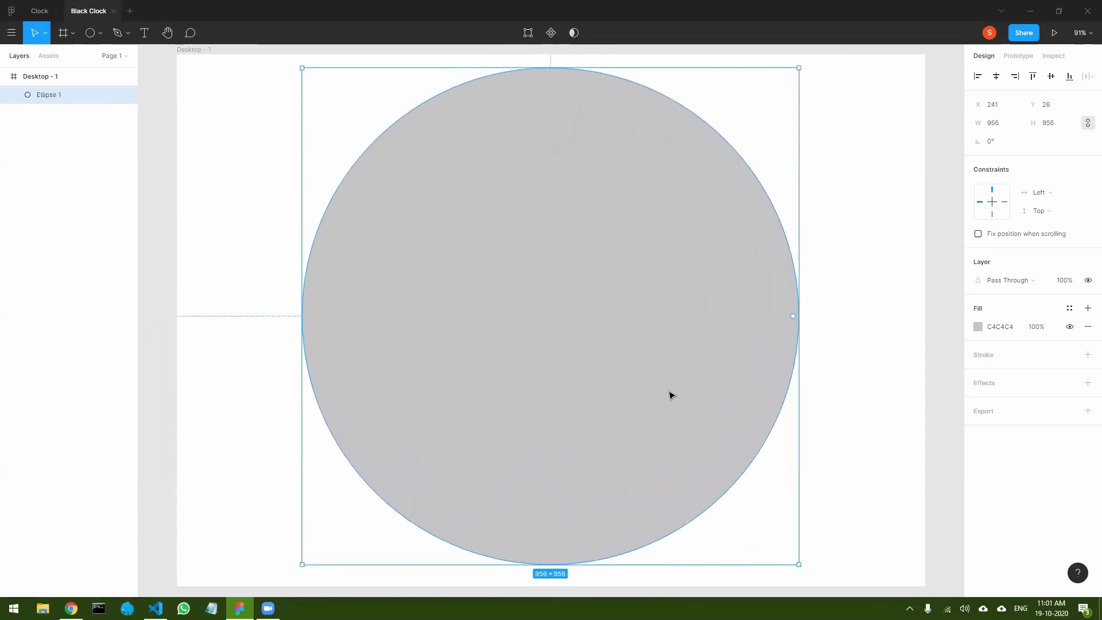
{"action": "left_click", "coordinate": [997, 77]}
{"action": "left_click", "coordinate": [1052, 77]}
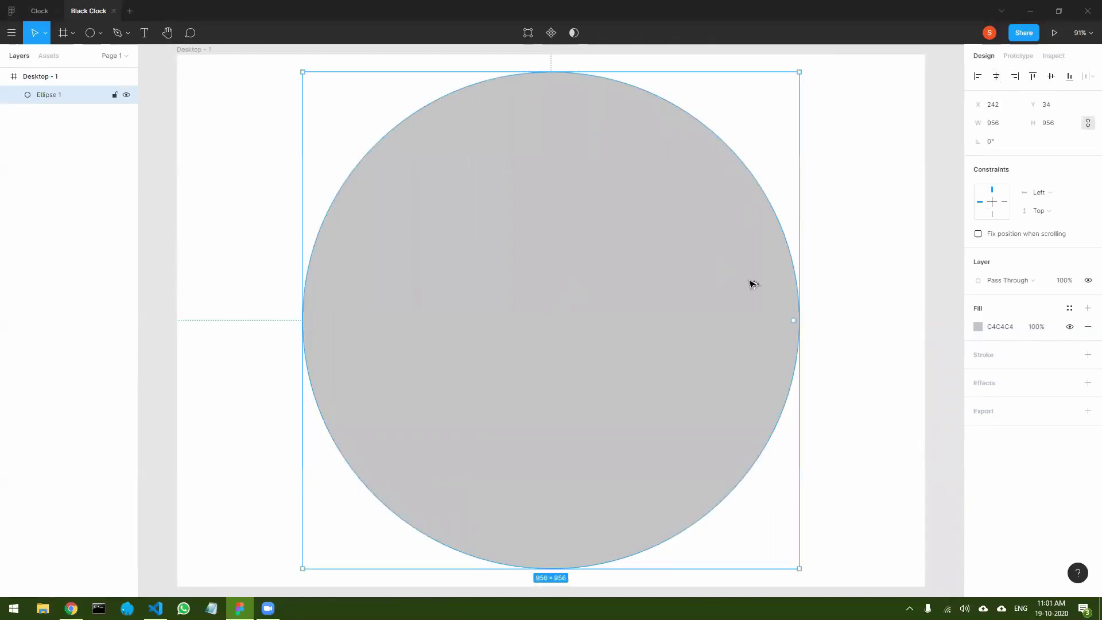
- Check the reference clock's rim colour and set the circle's fill to dark grey 4D4D4D
{"action": "key", "text": "alt+Tab"}
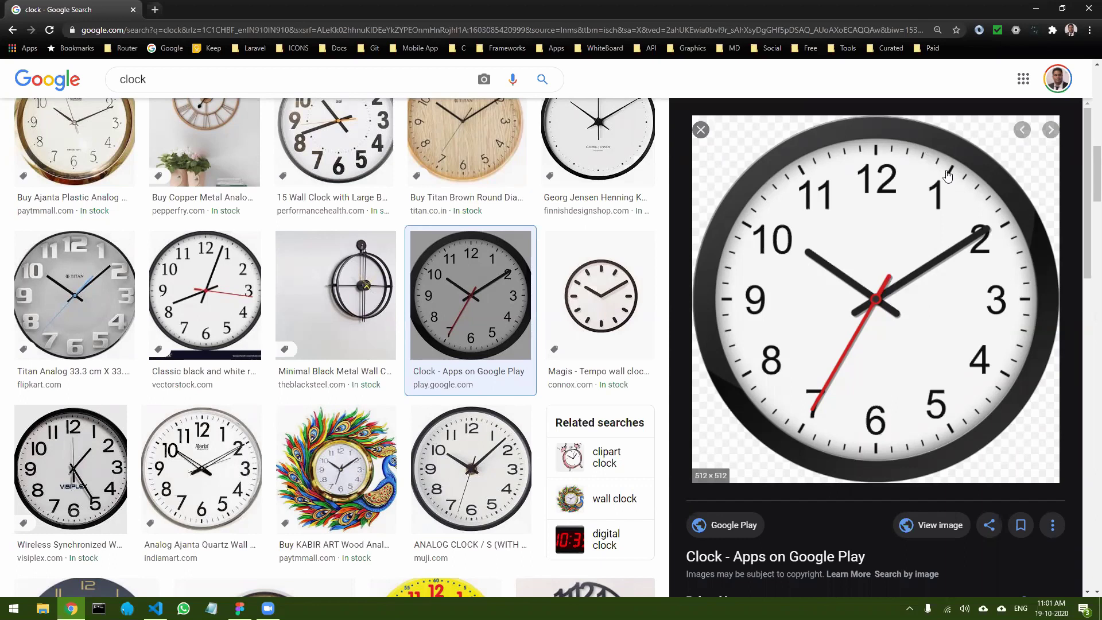
{"action": "key", "text": "alt+Tab"}
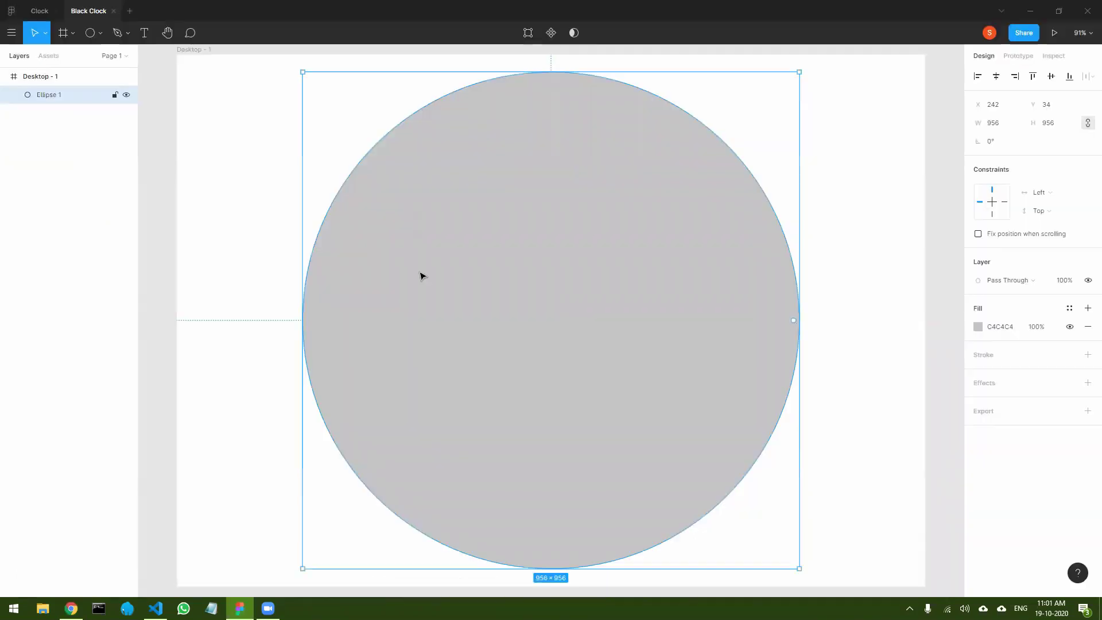
{"action": "left_click", "coordinate": [978, 328]}
{"action": "left_click_drag", "start_coordinate": [842, 373], "coordinate": [799, 408]}
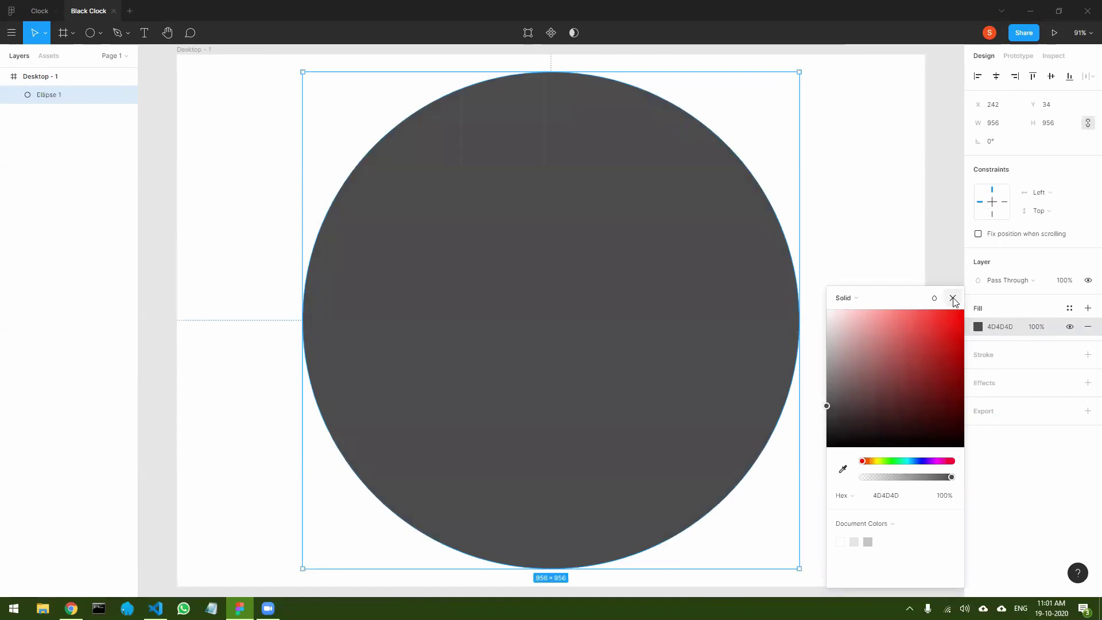
{"action": "left_click", "coordinate": [953, 300]}
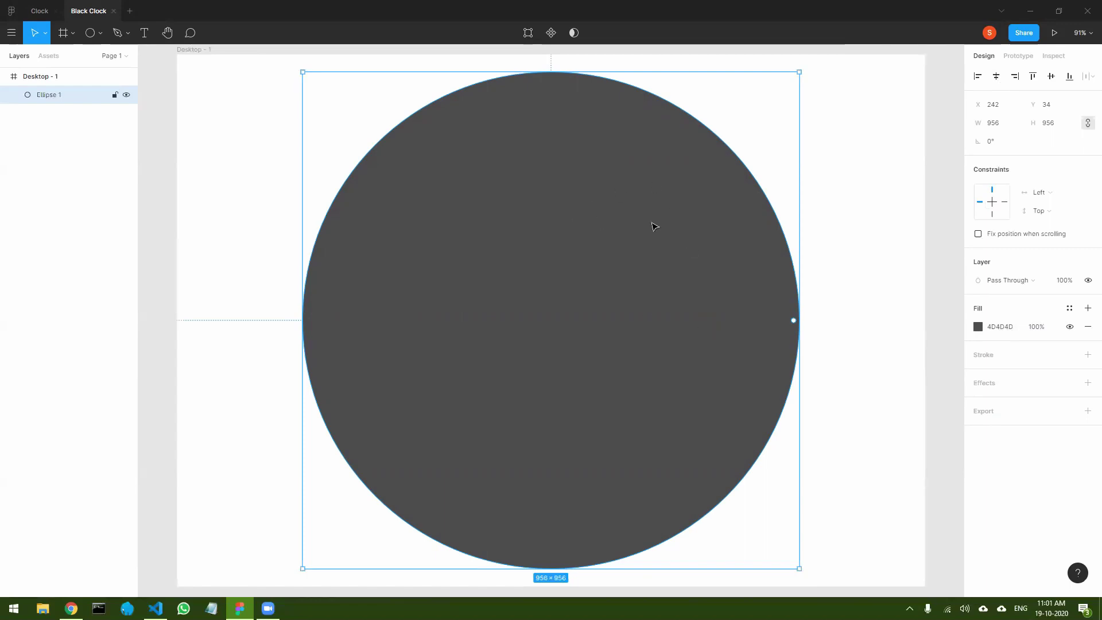
- Compare with the reference clock's rim and darken the circle's fill to 222222
{"action": "key", "text": "alt+Tab"}
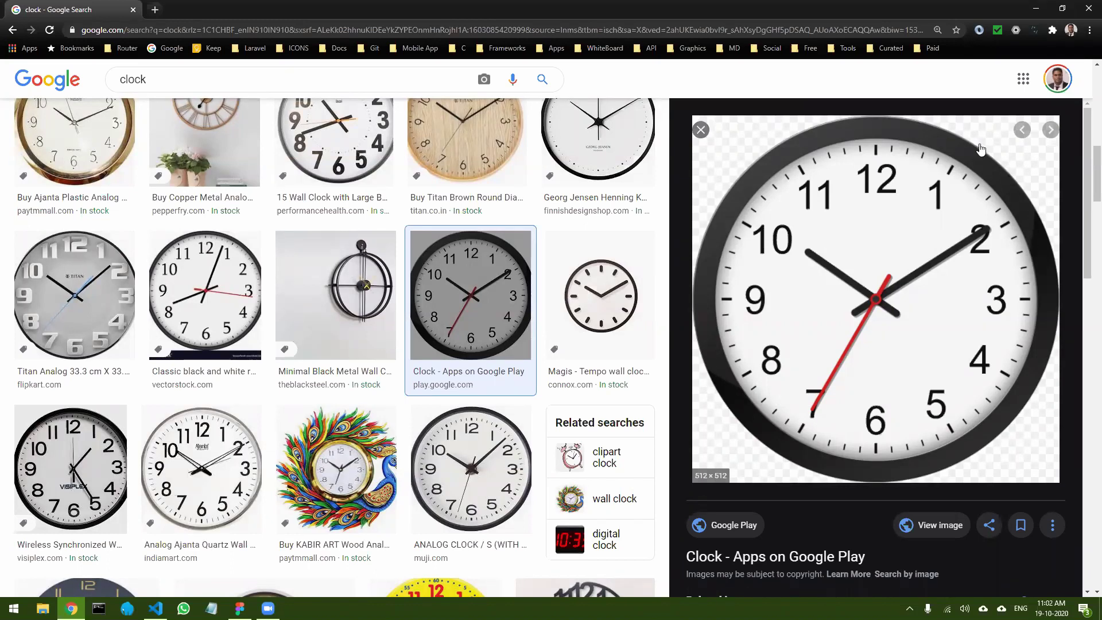
{"action": "key", "text": "alt+Tab"}
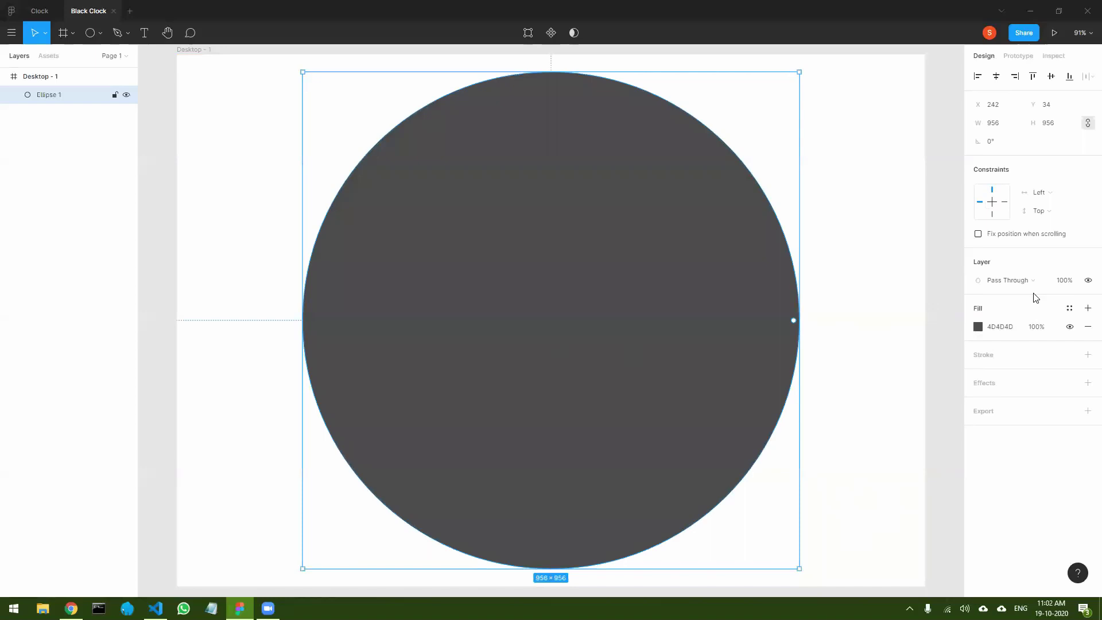
{"action": "left_click", "coordinate": [976, 330]}
{"action": "left_click_drag", "start_coordinate": [834, 418], "coordinate": [826, 431]}
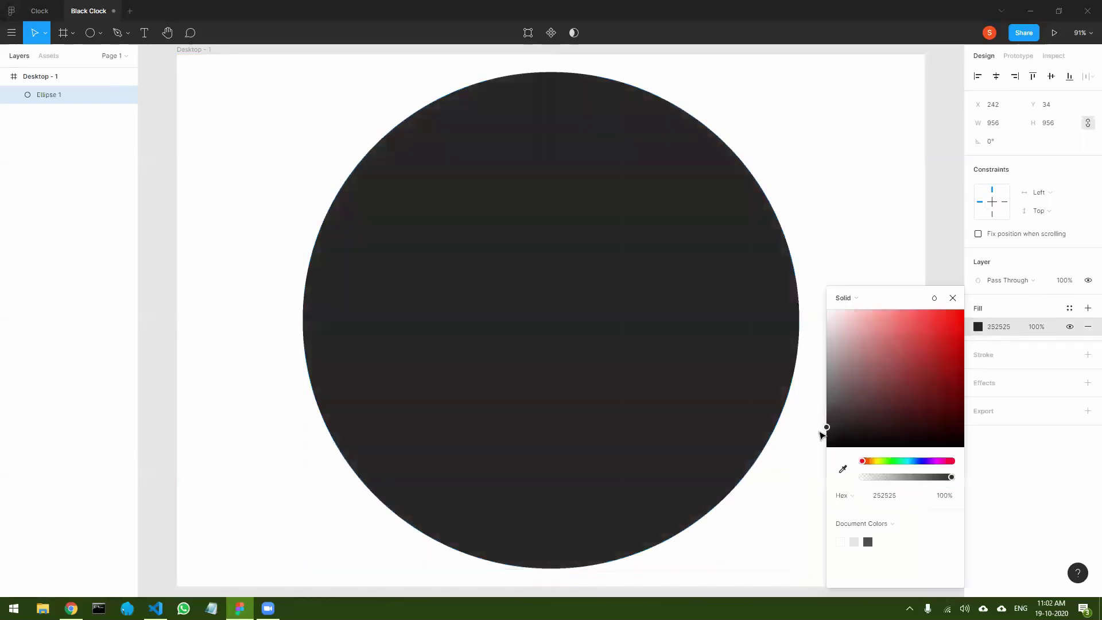
{"action": "left_click", "coordinate": [953, 298]}
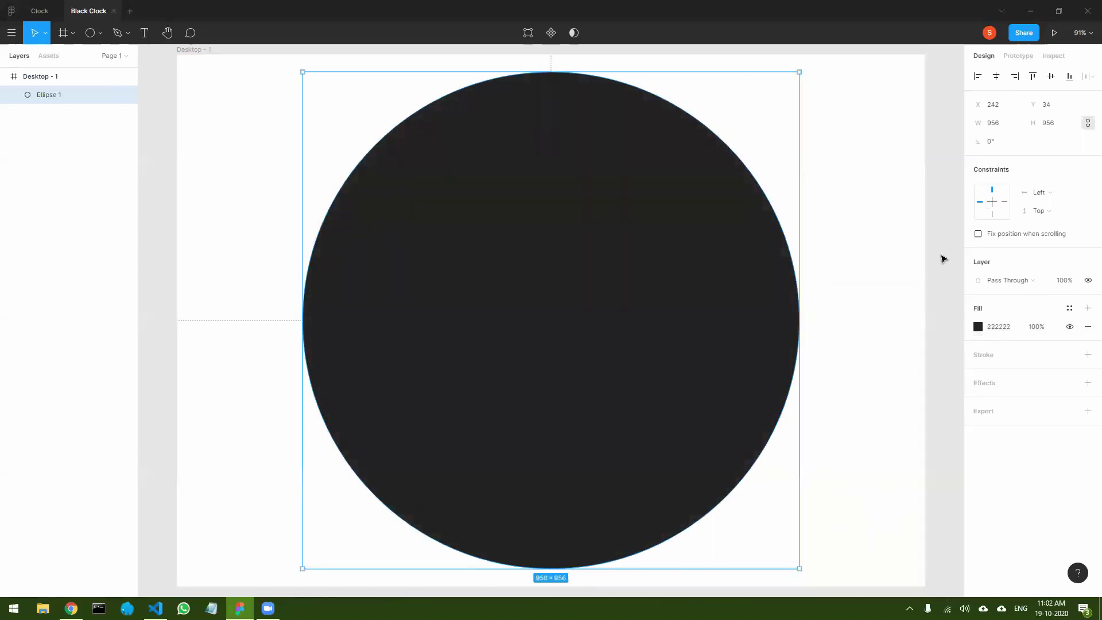
- Duplicate the dark circle twice in place
{"action": "left_click", "coordinate": [942, 260]}
{"action": "left_click", "coordinate": [658, 189]}
{"action": "key", "text": "ctrl+d"}
{"action": "key", "text": "ctrl+d"}
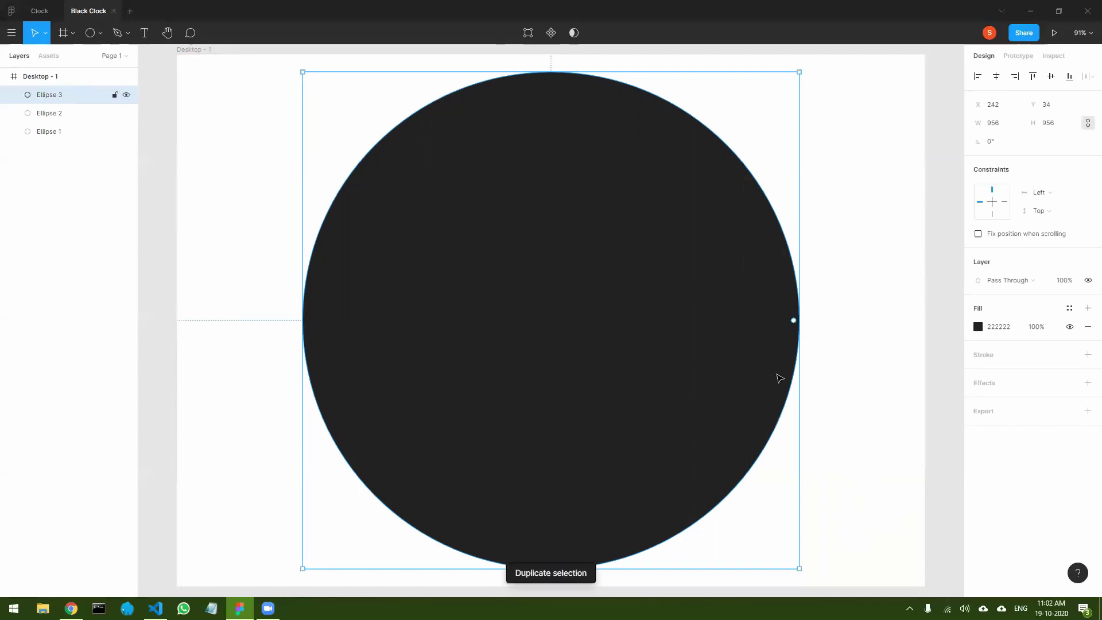
- Enlarge the topmost circle copy to about 1498 × 1498 and offset it up and left to about X -328, Y -601
{"action": "left_click_drag", "start_coordinate": [729, 371], "coordinate": [672, 308]}
{"action": "key", "text": "alt+Tab"}
{"action": "key", "text": "alt+Tab"}
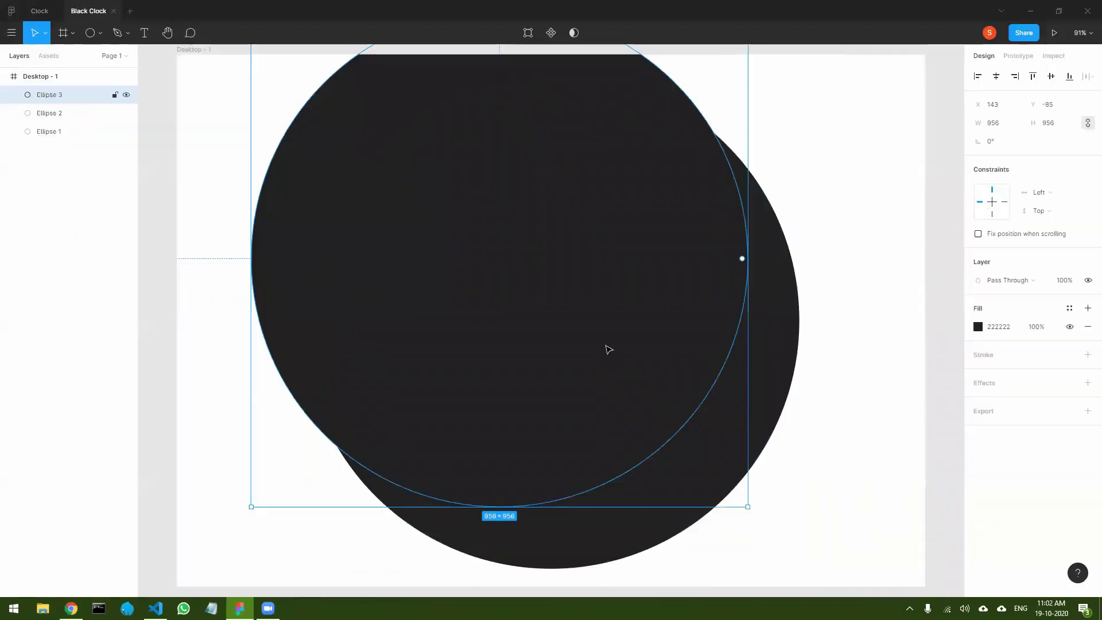
{"action": "left_click_drag", "start_coordinate": [253, 506], "coordinate": [165, 569]}
{"action": "scroll", "coordinate": [471, 452], "scroll_direction": "down", "scroll_amount": 5}
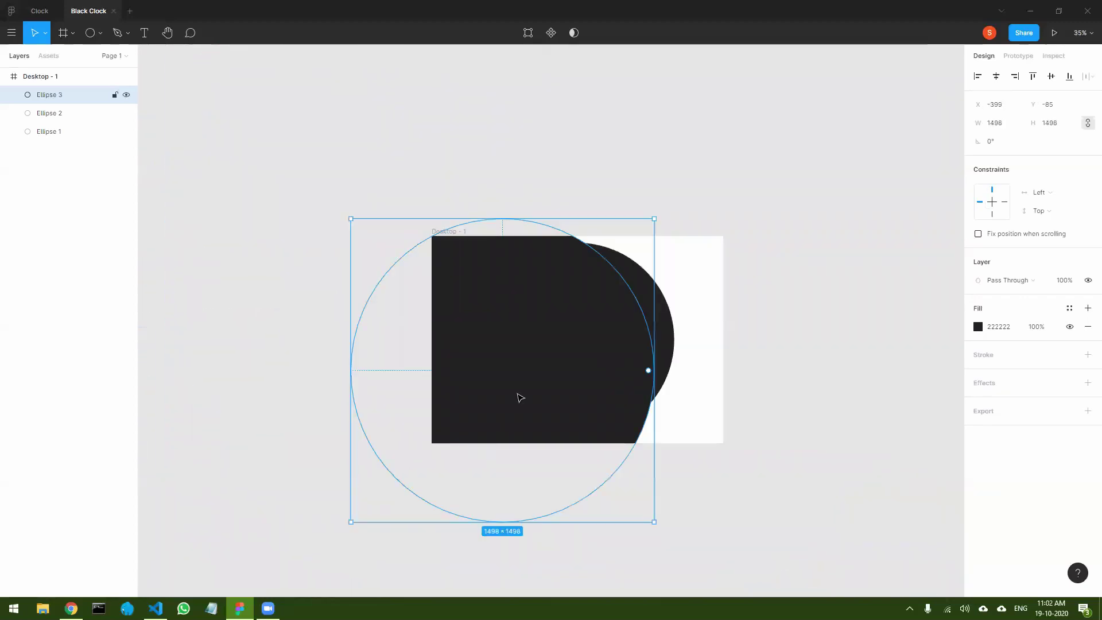
{"action": "left_click_drag", "start_coordinate": [526, 352], "coordinate": [532, 272]}
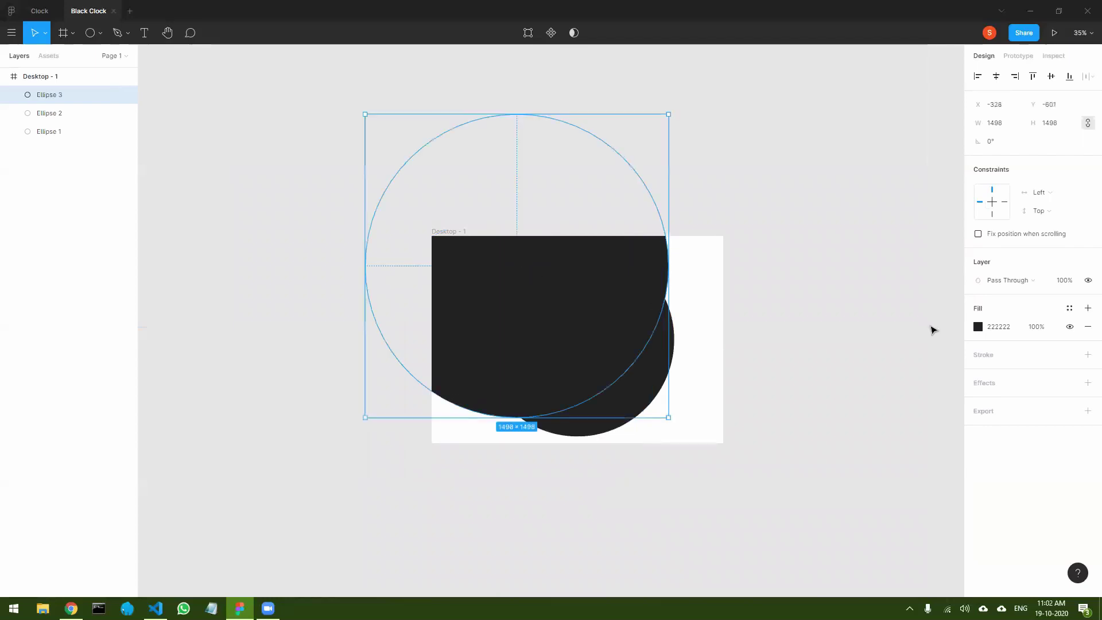
- Set the enlarged circle's fill to the lighter grey 3C3C3C
{"action": "left_click", "coordinate": [978, 327]}
{"action": "left_click_drag", "start_coordinate": [826, 400], "coordinate": [819, 423]}
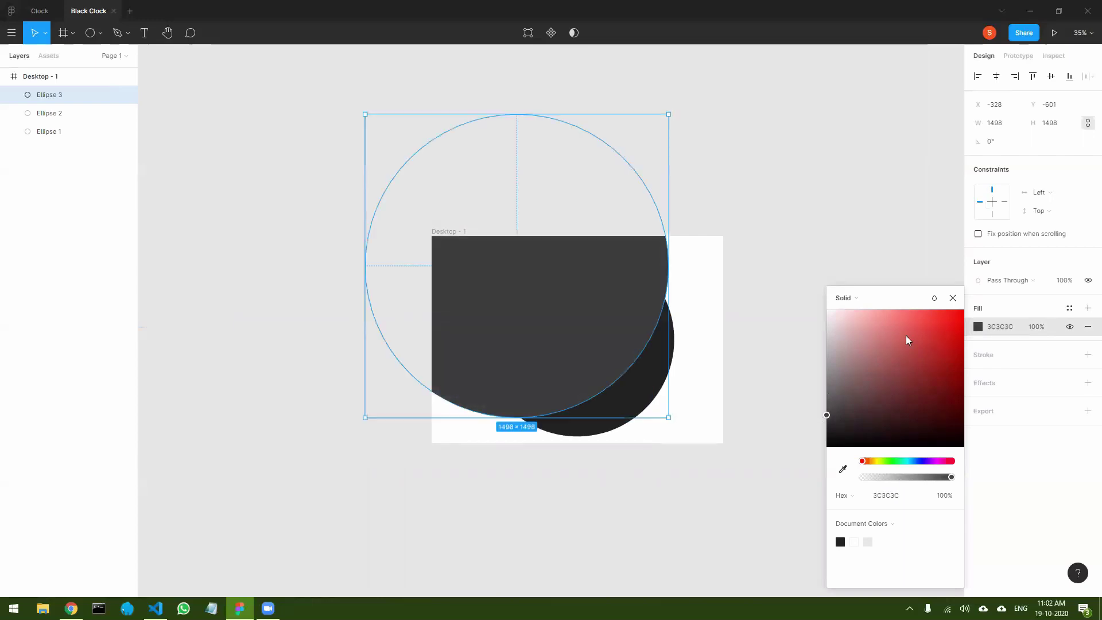
{"action": "left_click", "coordinate": [953, 300]}
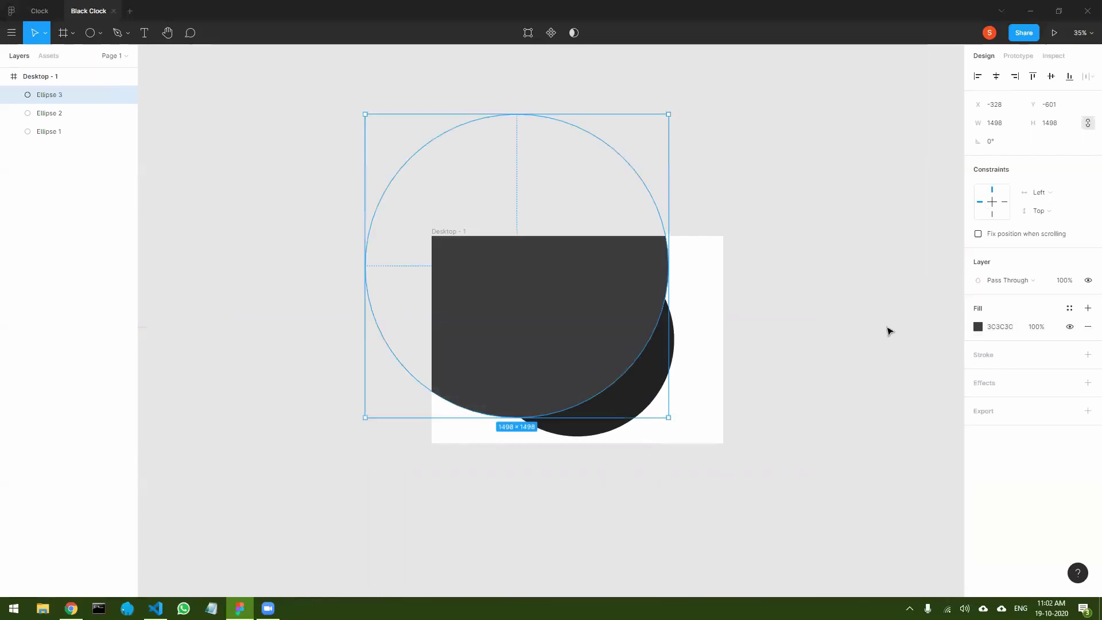
{"action": "left_click", "coordinate": [828, 362]}
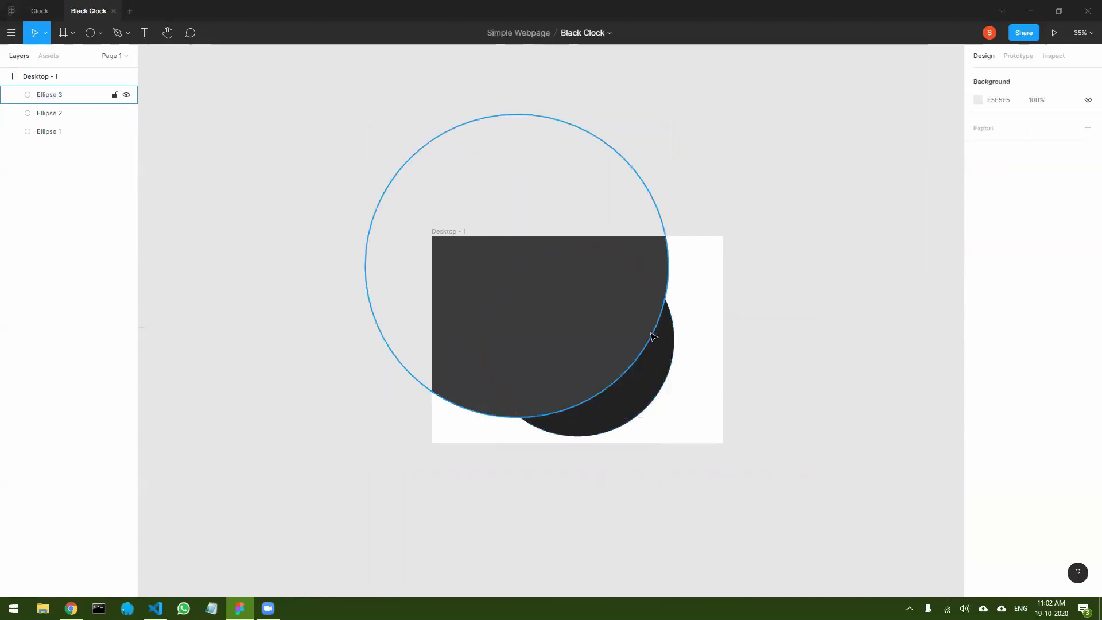
- Use the middle circle, Ellipse 2, as a mask for the enlarged grey circle and compare the result with the reference clock
{"action": "left_click", "coordinate": [60, 116]}
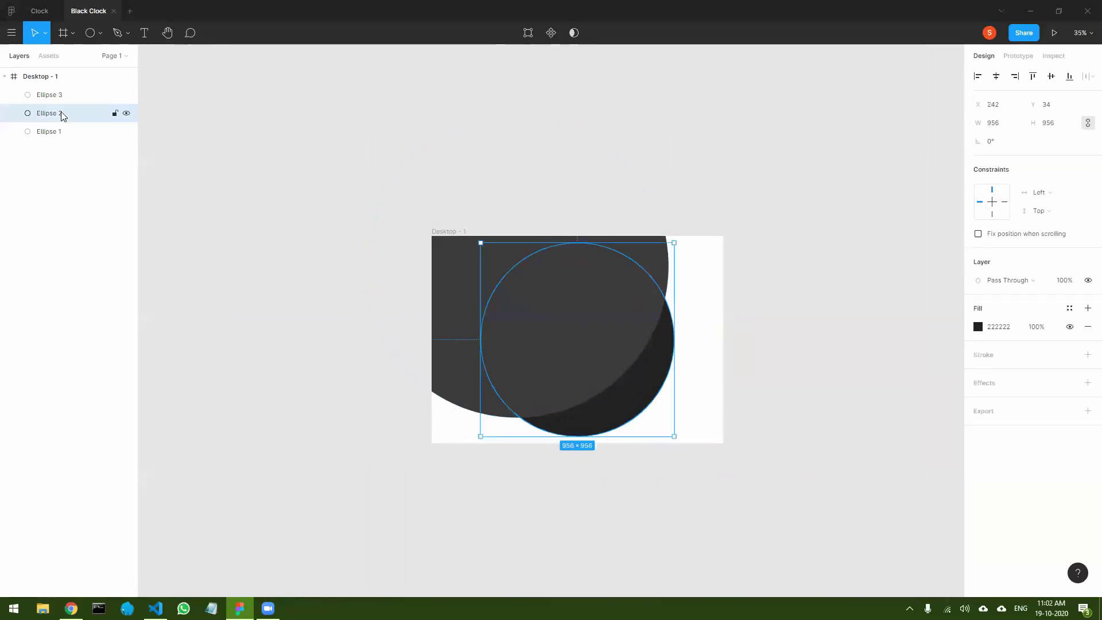
{"action": "left_click", "coordinate": [574, 33]}
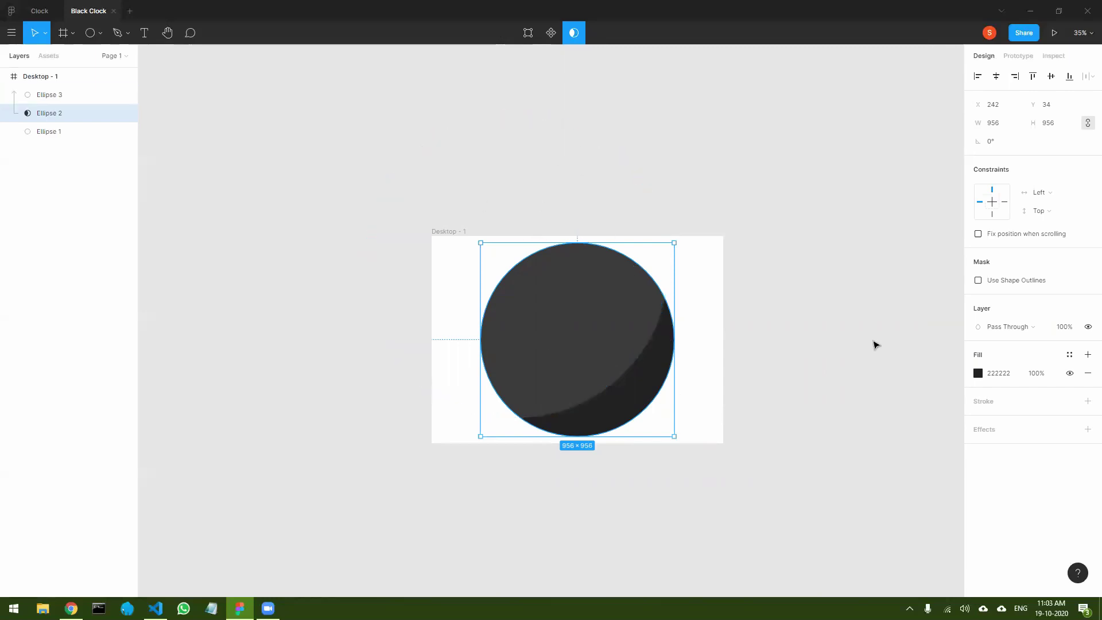
{"action": "left_click", "coordinate": [876, 344]}
{"action": "key", "text": "alt+Tab"}
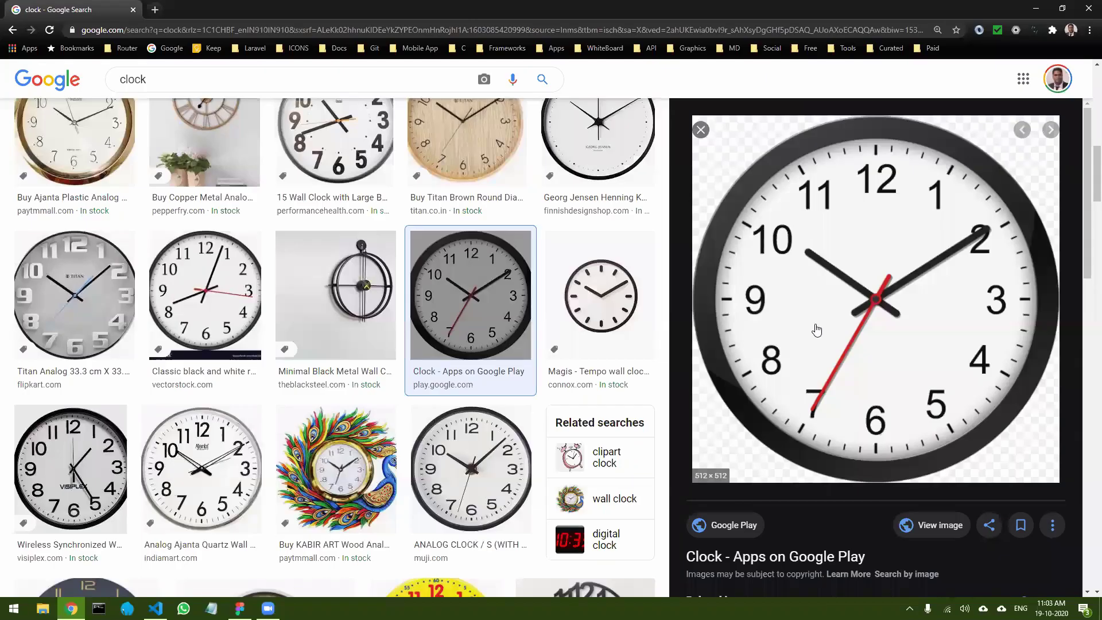
{"action": "key", "text": "alt+Tab"}
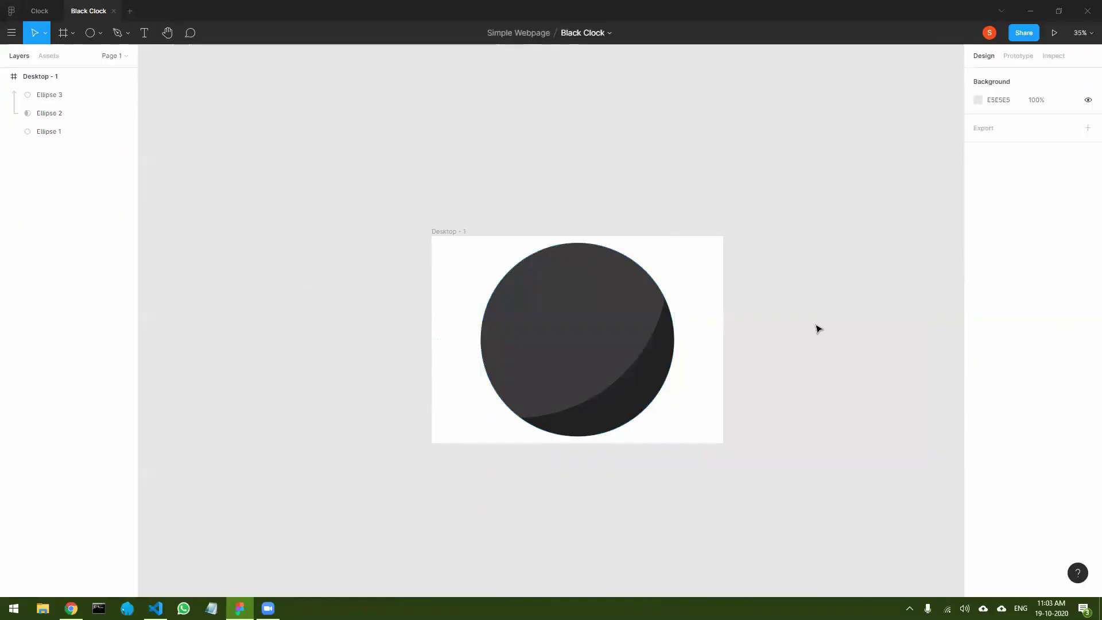
- Check the frame against the reference clock and group Ellipse 1, Ellipse 2 and Ellipse 3 together
{"action": "key", "text": "alt+Tab"}
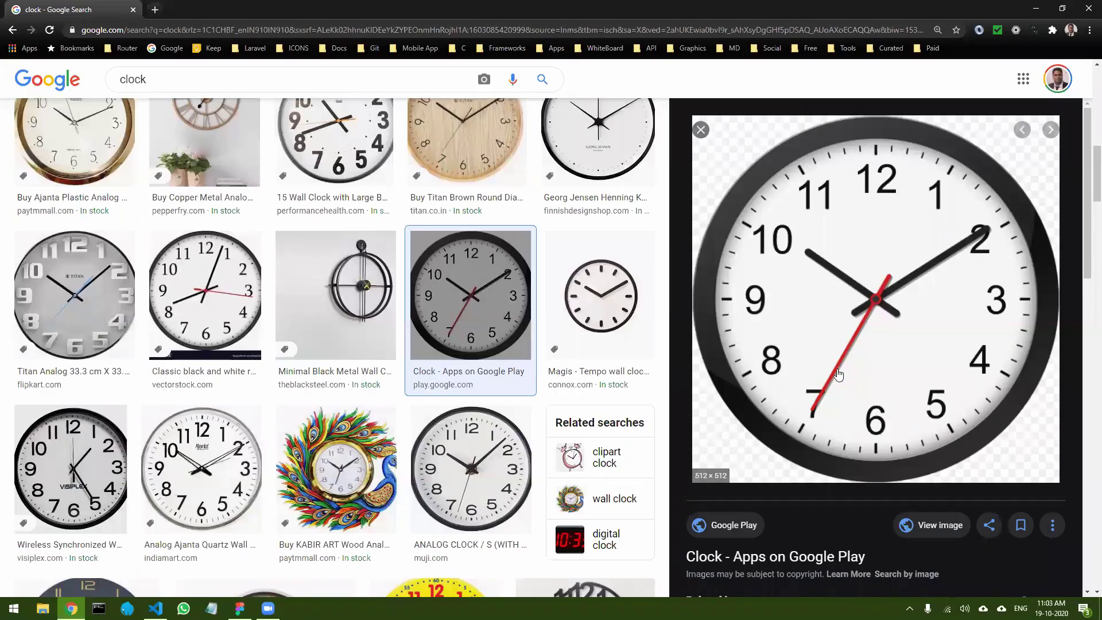
{"action": "key", "text": "alt+Tab"}
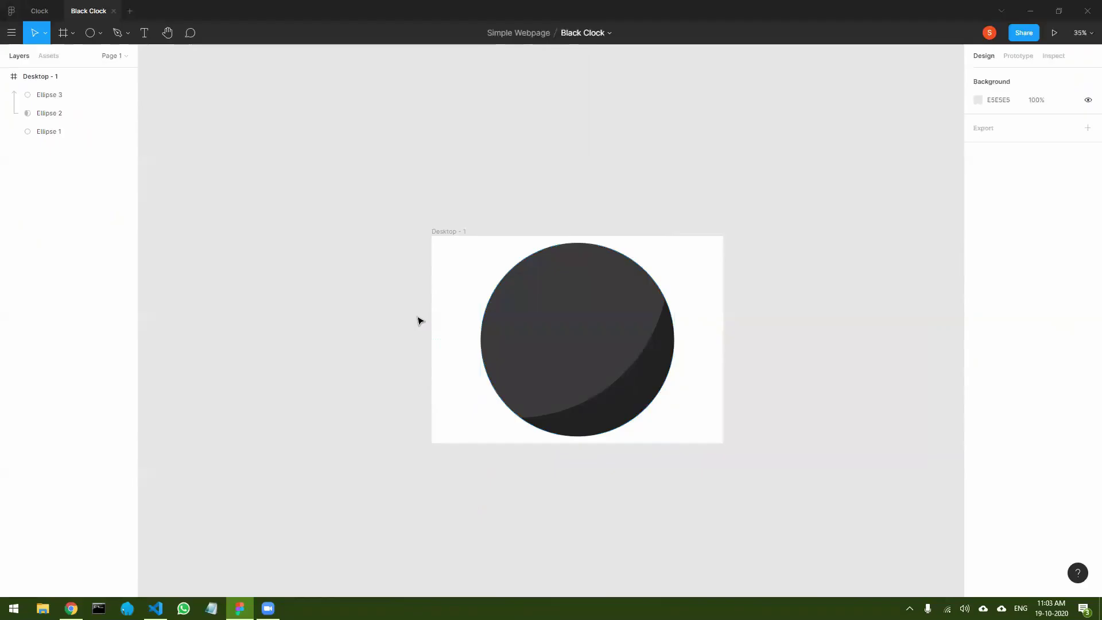
{"action": "left_click", "coordinate": [50, 95]}
{"action": "left_click", "coordinate": [49, 113], "text": "shift"}
{"action": "left_click", "coordinate": [49, 134], "text": "shift"}
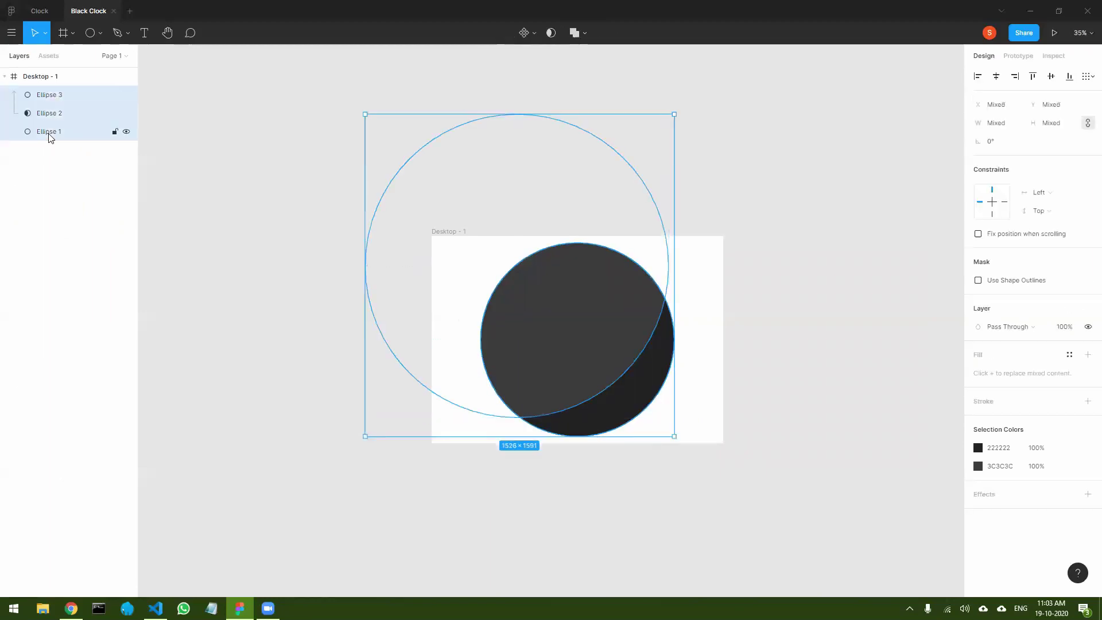
{"action": "key", "text": "ctrl+g"}
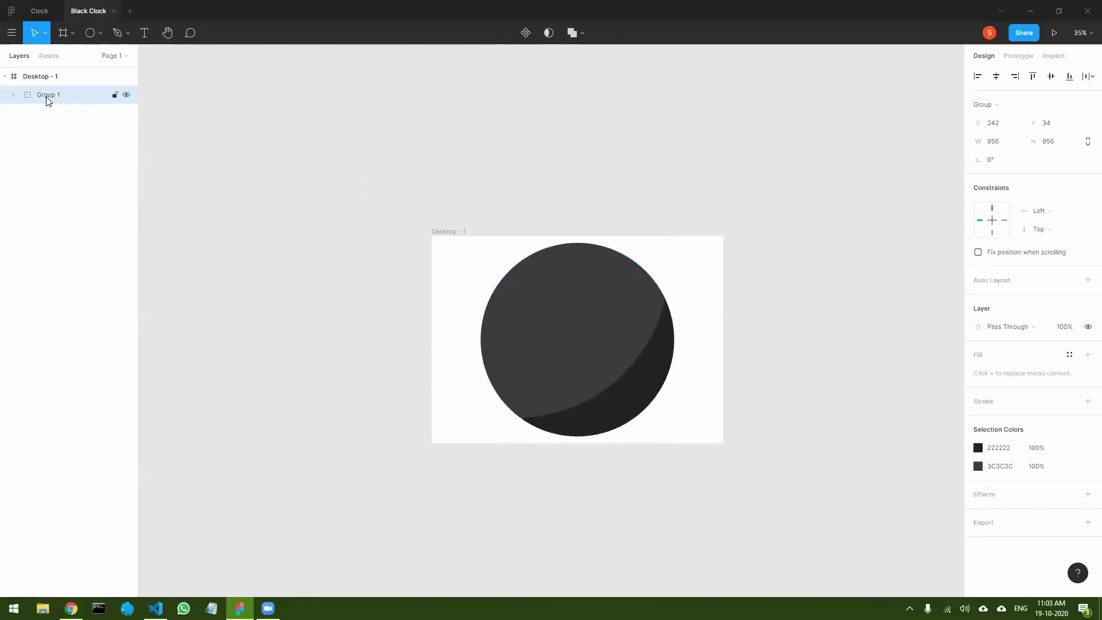
- Rename the group Outer Frame and lock it
{"action": "double_click", "coordinate": [48, 97]}
{"action": "type", "text": "Outer Frame"}
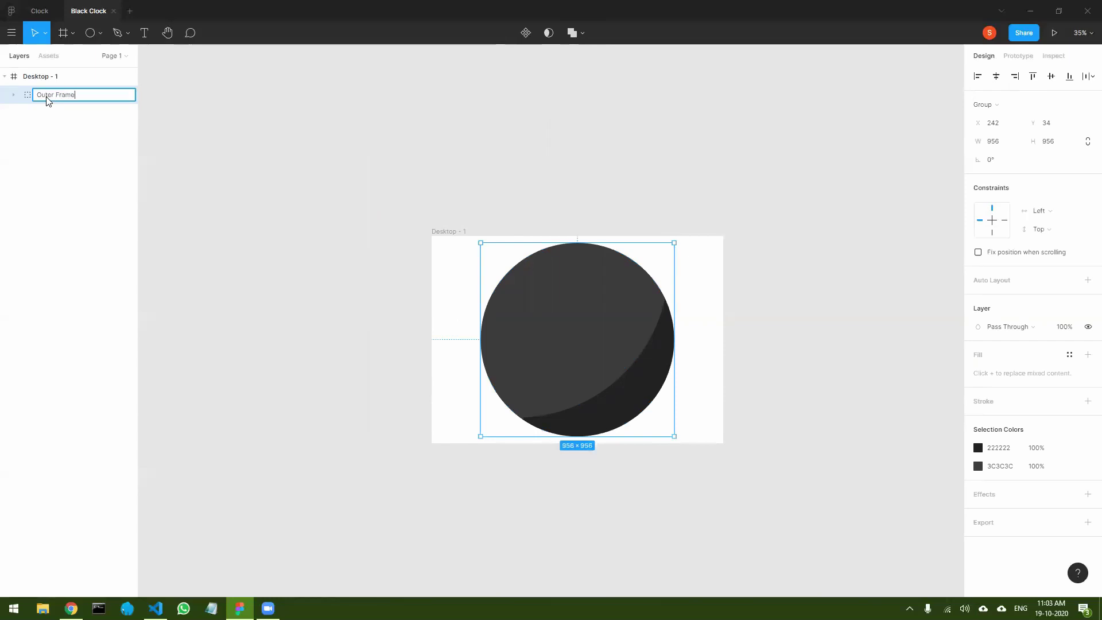
{"action": "key", "text": "Return"}
{"action": "left_click", "coordinate": [116, 96]}
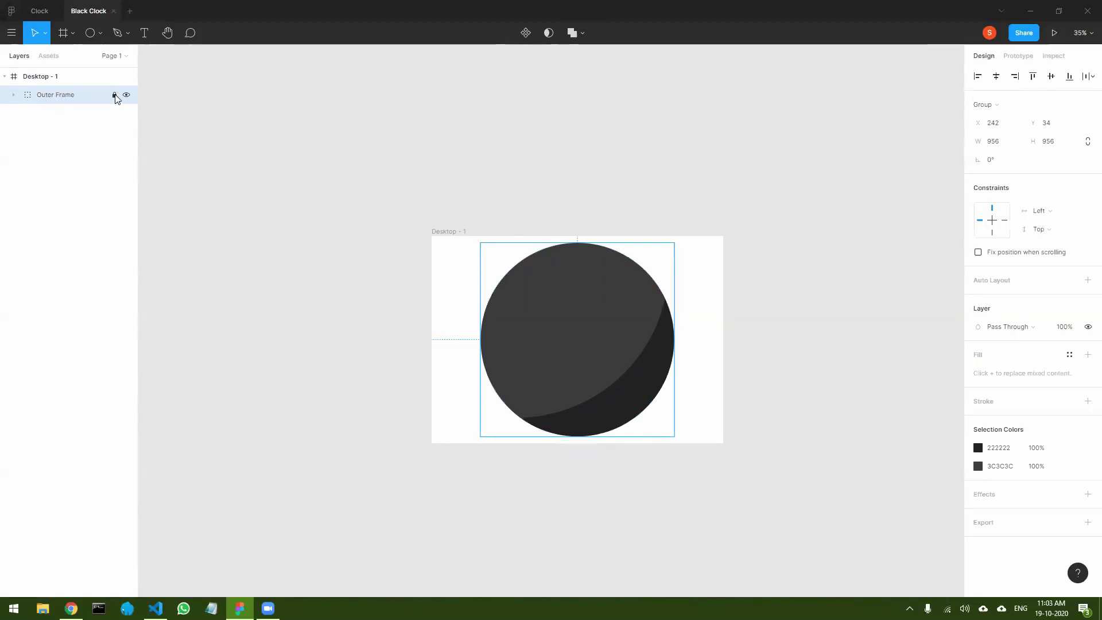
{"action": "left_click", "coordinate": [809, 361]}
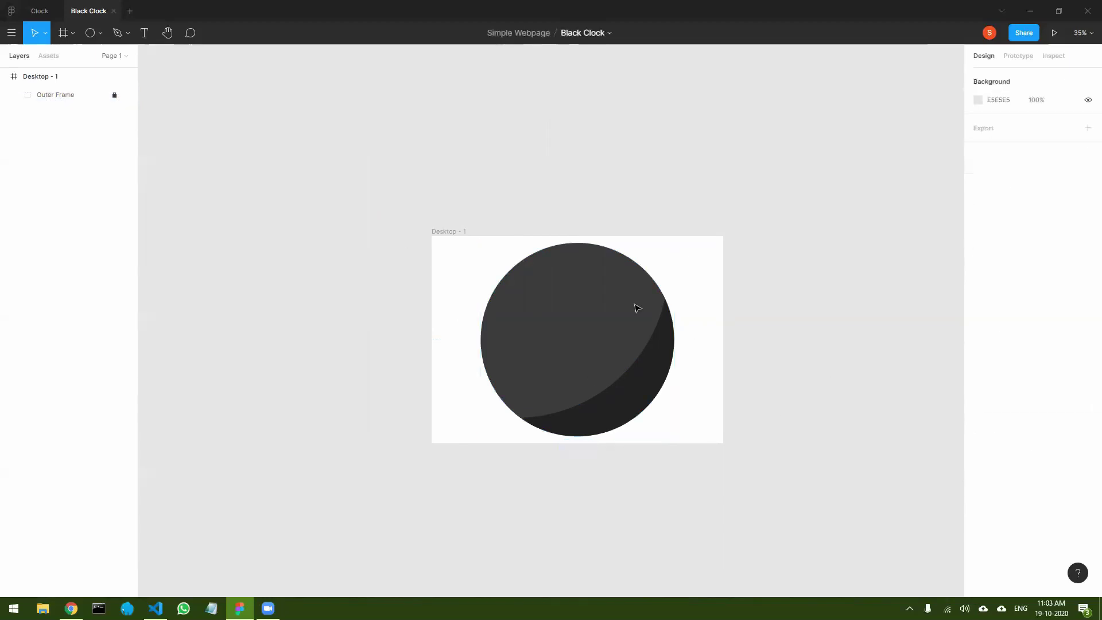
- Draw a circle about 862 × 862 and centre it over the outer frame at about X 289, Y 81
{"action": "left_click", "coordinate": [90, 32]}
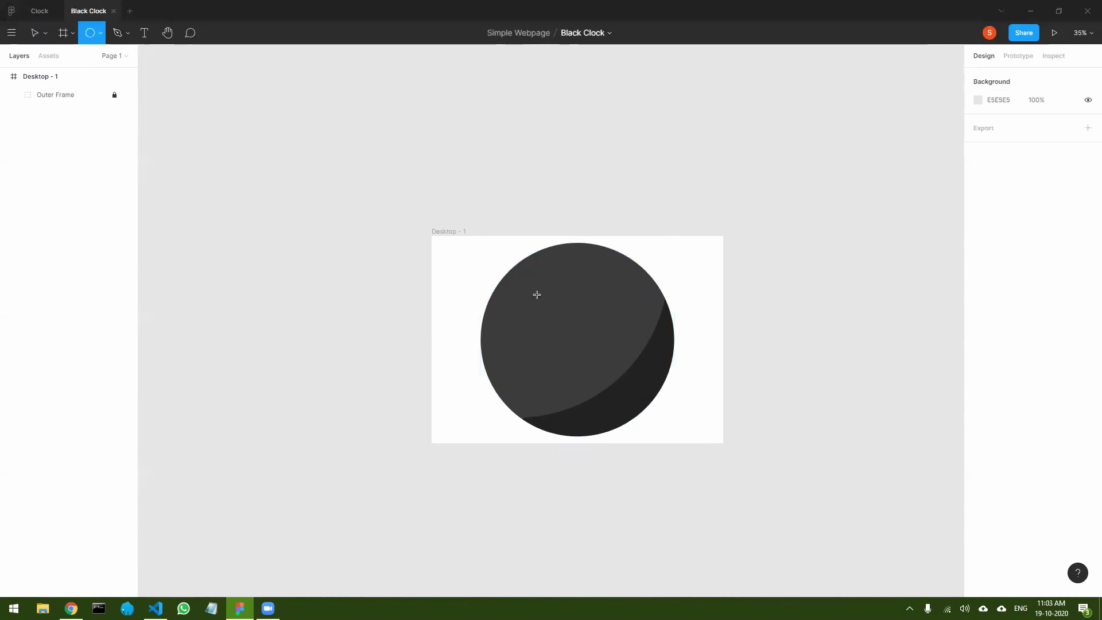
{"action": "left_click_drag", "start_coordinate": [519, 275], "coordinate": [694, 454]}
{"action": "left_click_drag", "start_coordinate": [620, 374], "coordinate": [586, 347]}
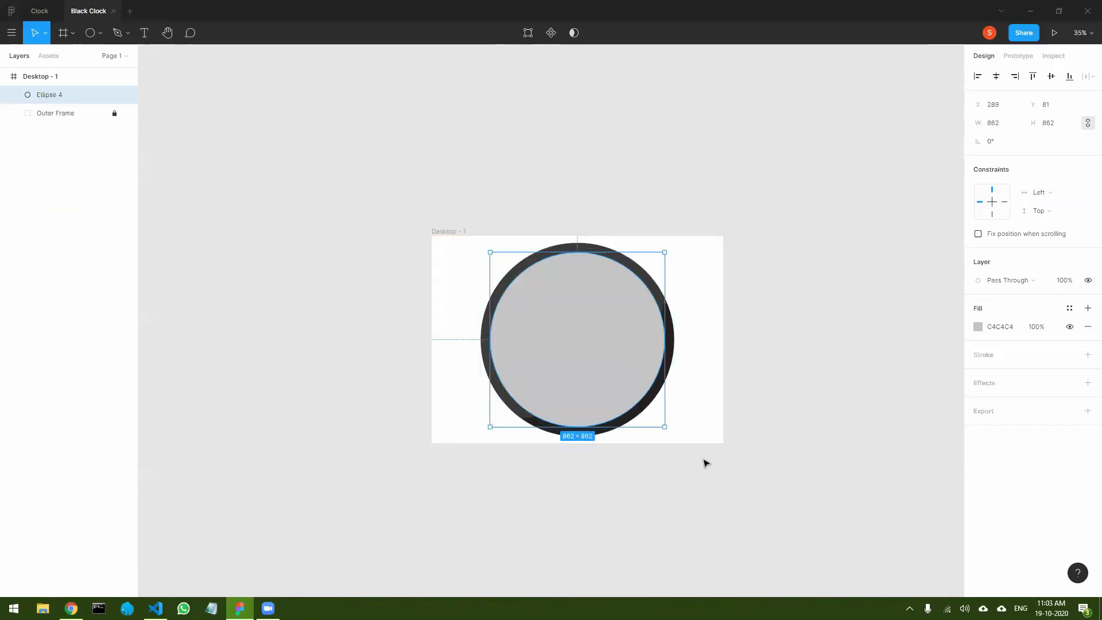
- Shrink the inner circle about its centre to about 824 × 824 and compare the rim width with the reference clock
{"action": "key", "text": "alt"}
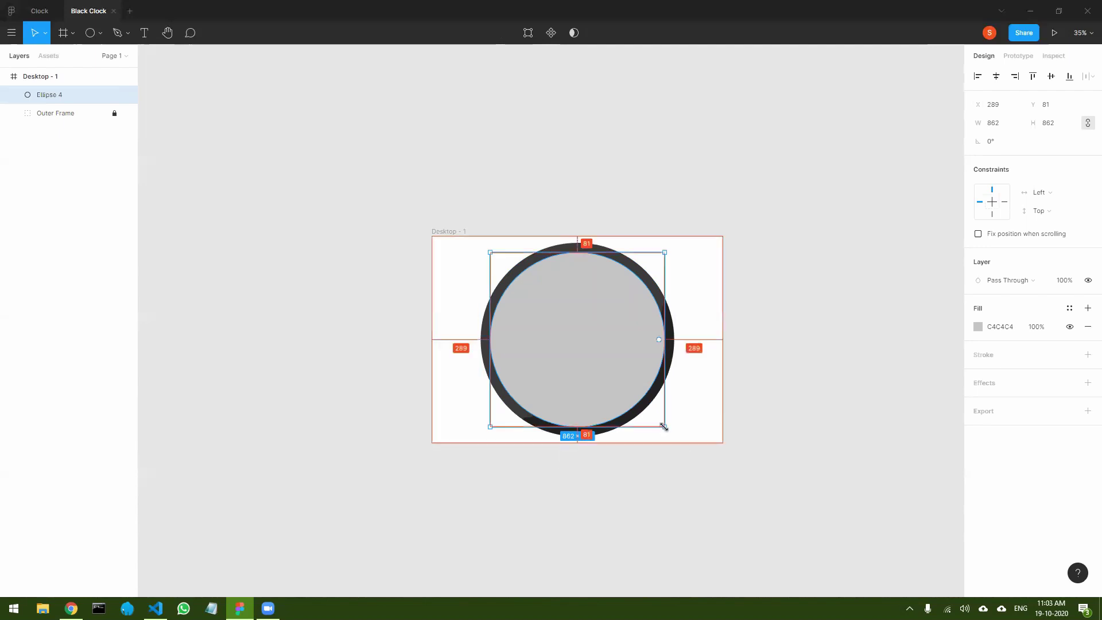
{"action": "left_click_drag", "start_coordinate": [666, 426], "coordinate": [661, 423]}
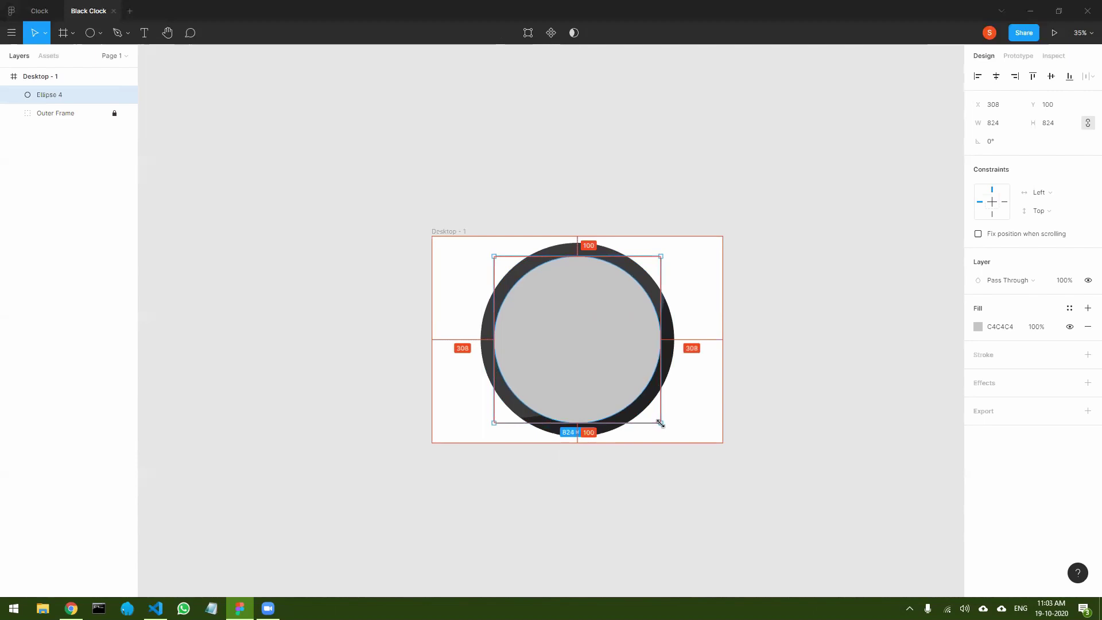
{"action": "scroll", "coordinate": [623, 294], "scroll_direction": "up", "scroll_amount": 3}
{"action": "scroll", "coordinate": [623, 295], "scroll_direction": "down", "scroll_amount": 3}
{"action": "left_click_drag", "start_coordinate": [817, 311], "coordinate": [827, 266]}
{"action": "key", "text": "alt"}
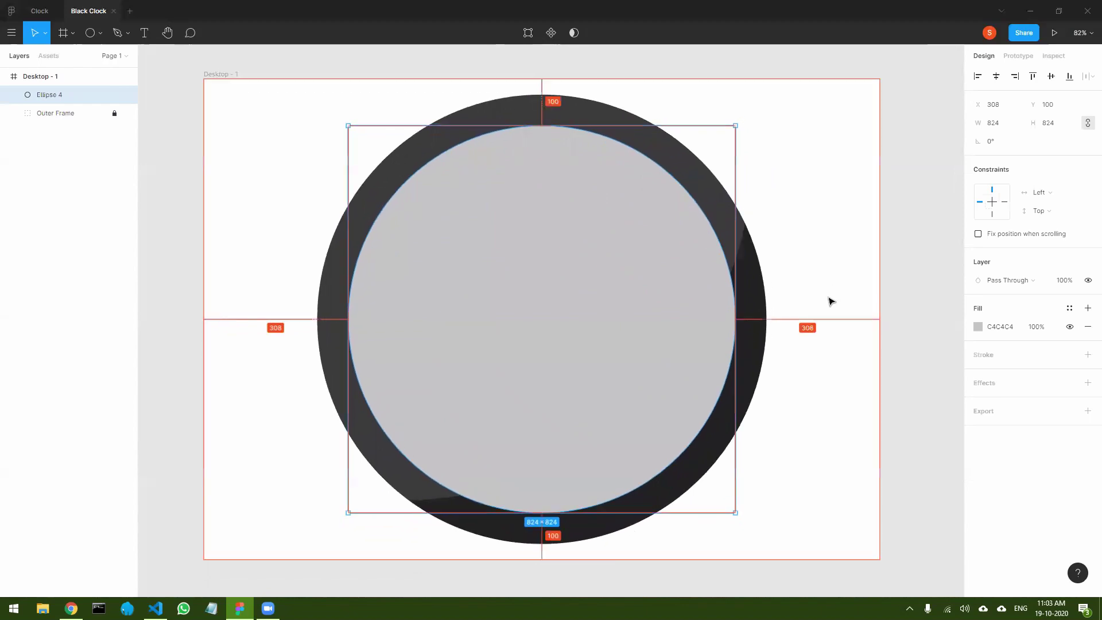
{"action": "key", "text": "alt+Tab"}
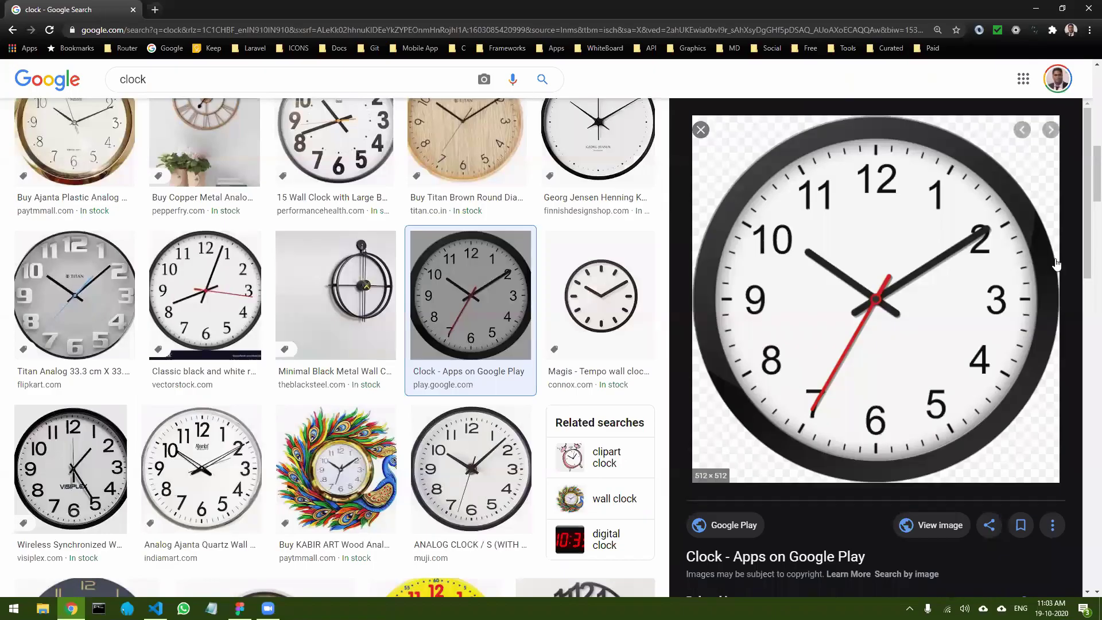
{"action": "key", "text": "alt+Tab"}
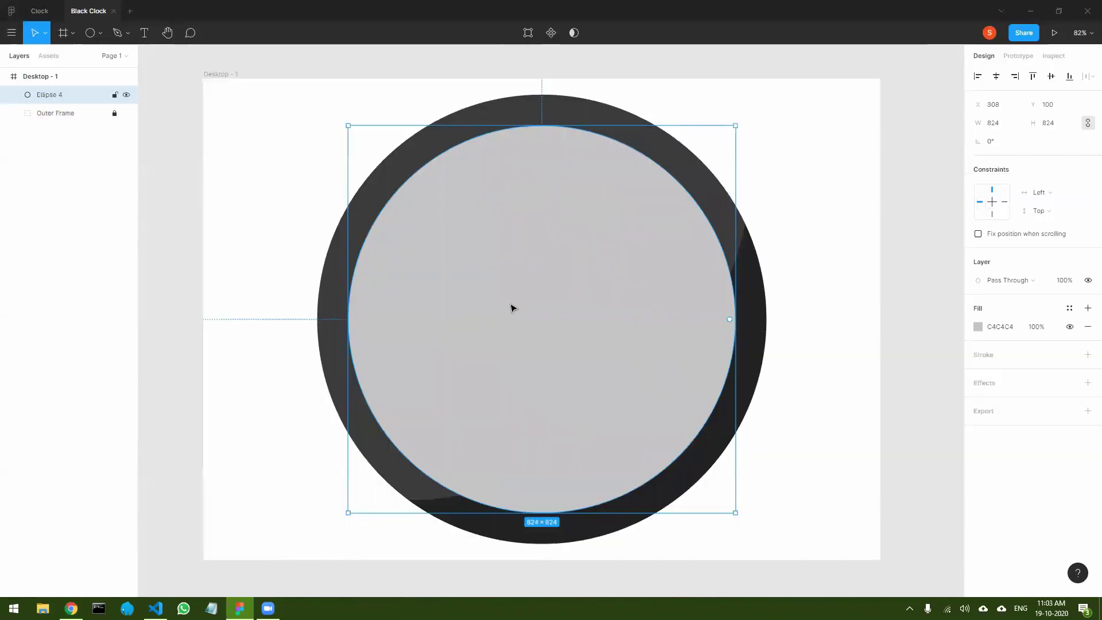
- Set the inner circle's fill to light grey EAEAEA and compare the dial with the reference clock
{"action": "left_click", "coordinate": [978, 327]}
{"action": "left_click_drag", "start_coordinate": [833, 326], "coordinate": [794, 329]}
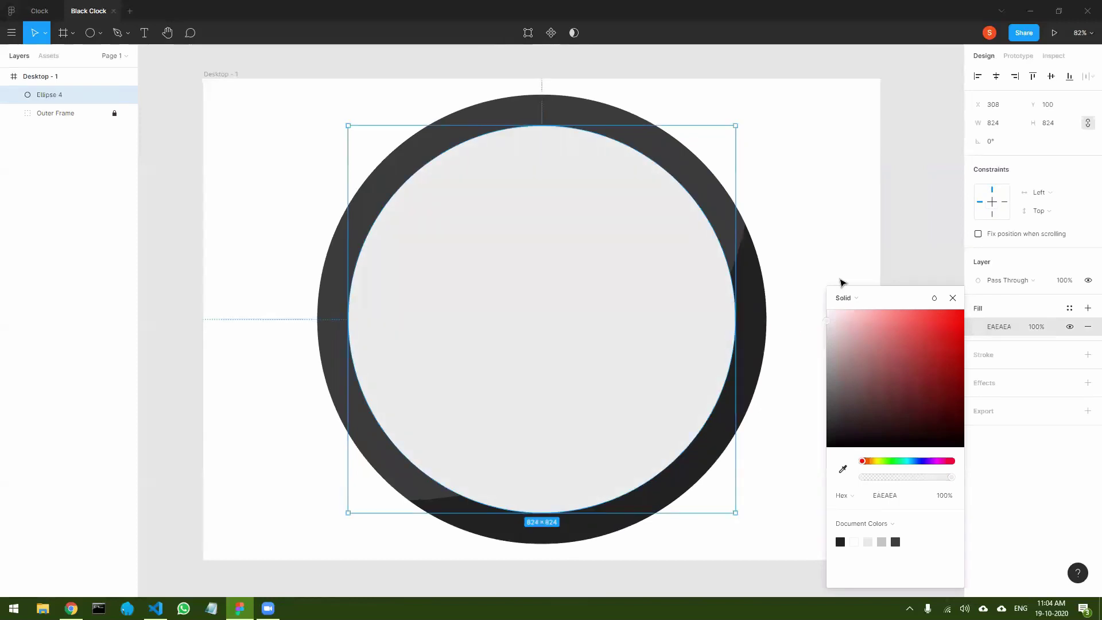
{"action": "left_click", "coordinate": [953, 298]}
{"action": "left_click", "coordinate": [944, 241]}
{"action": "key", "text": "alt+Tab"}
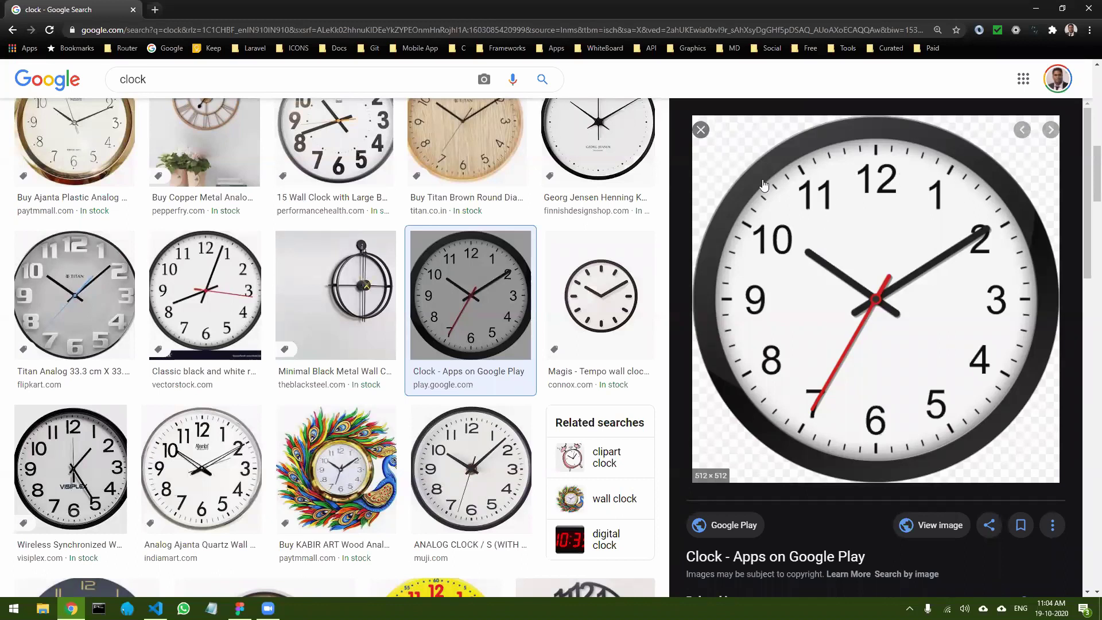
{"action": "key", "text": "alt+Tab"}
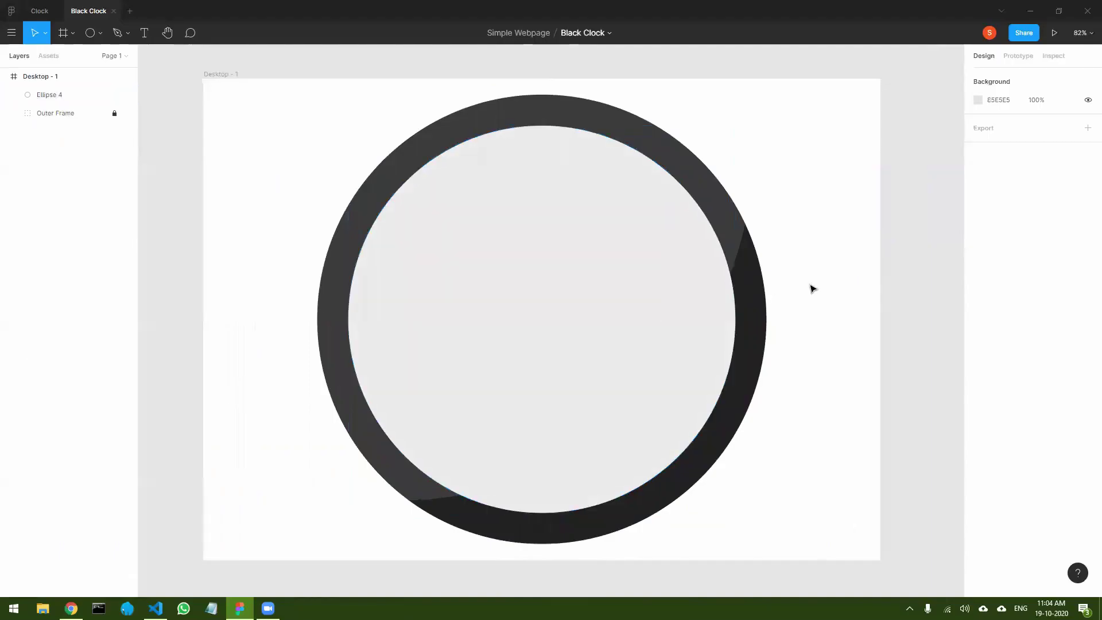
- Add a drop shadow to the inner circle, check the reference clock's shading, and set the shadow's Y offset to 0
{"action": "left_click", "coordinate": [664, 302]}
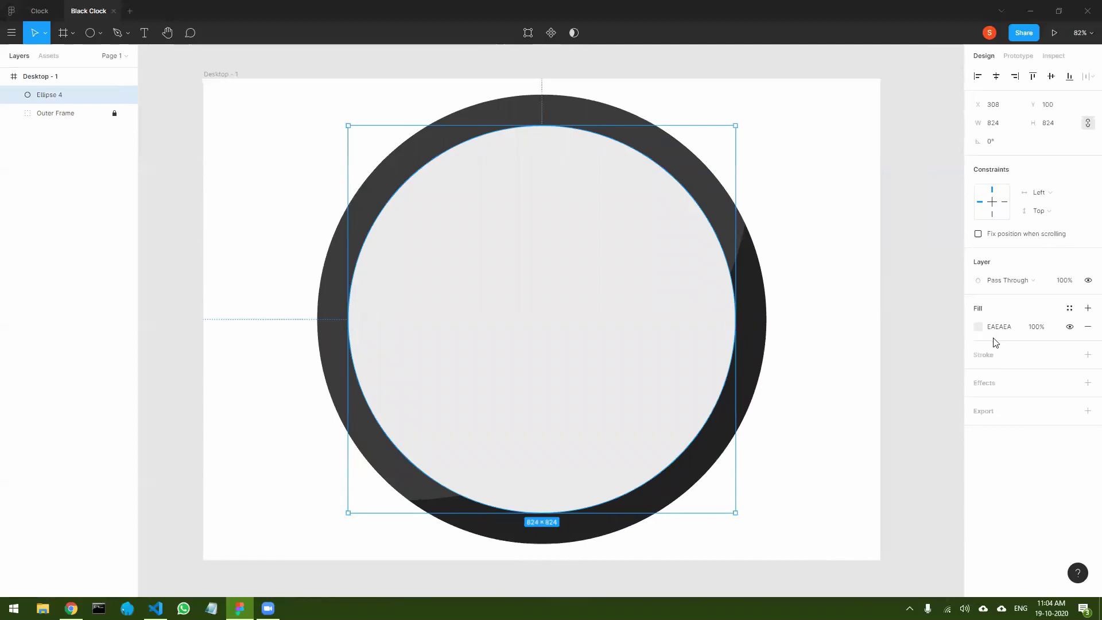
{"action": "left_click", "coordinate": [1088, 383]}
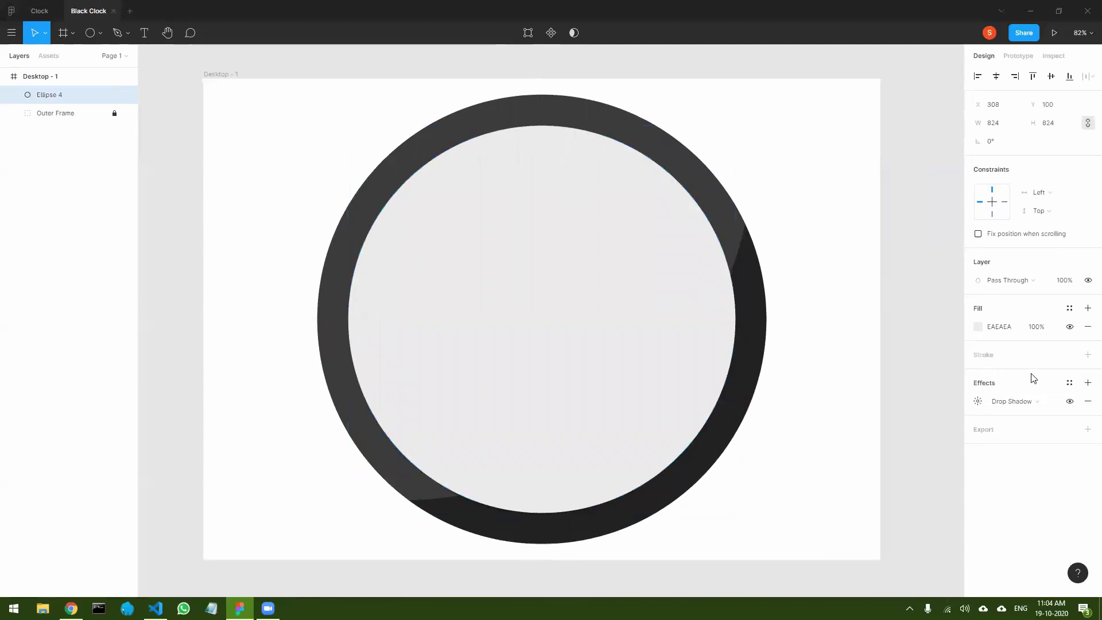
{"action": "left_click", "coordinate": [978, 403]}
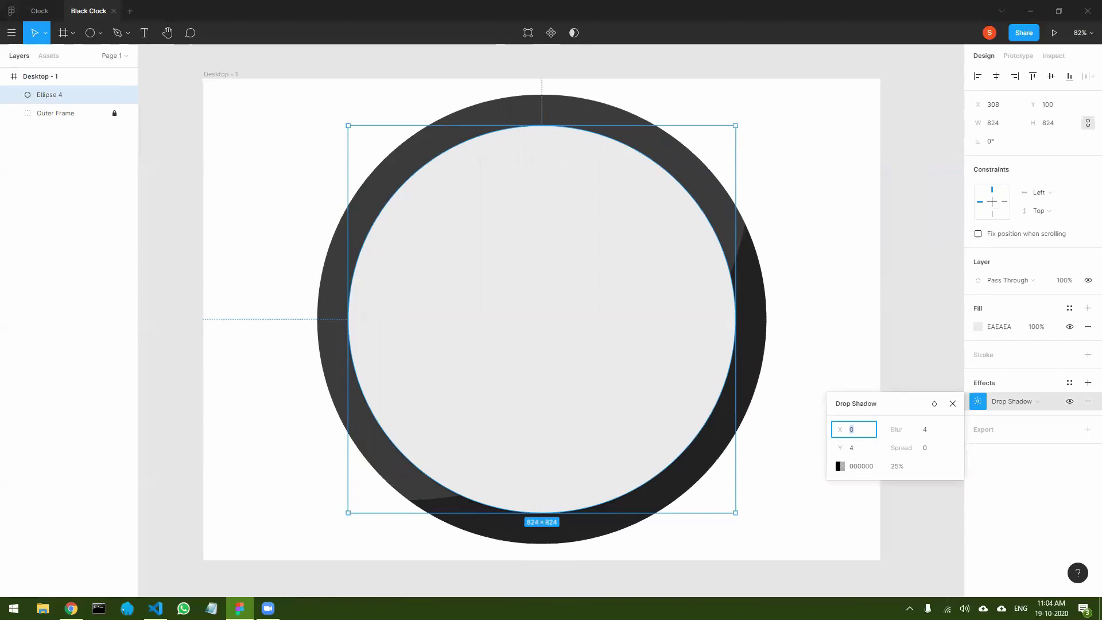
{"action": "left_click", "coordinate": [70, 608]}
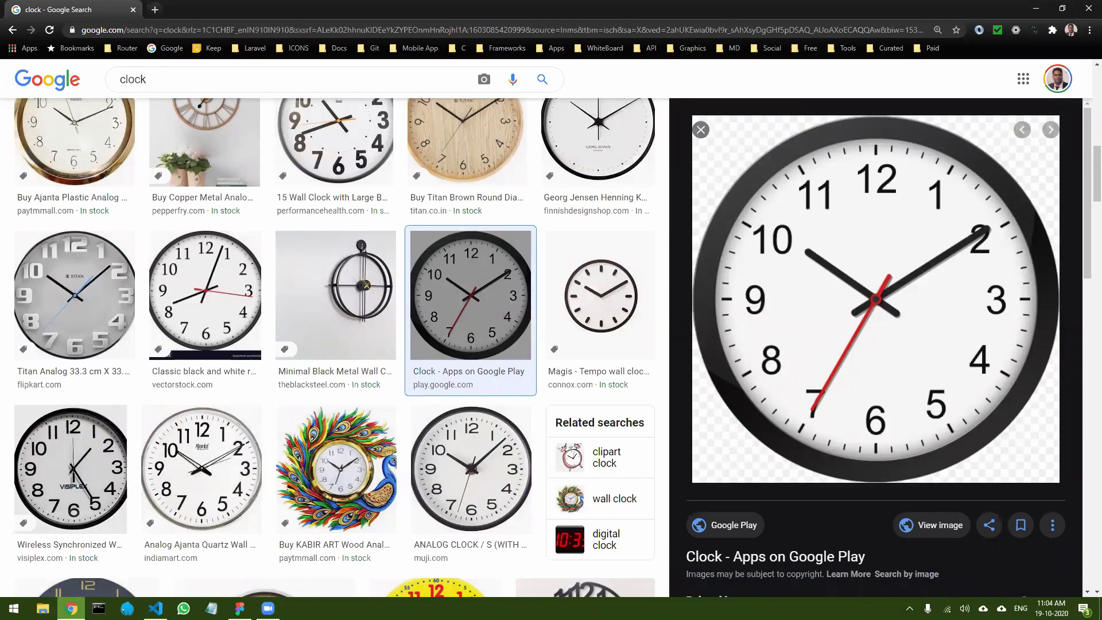
{"action": "left_click", "coordinate": [239, 609]}
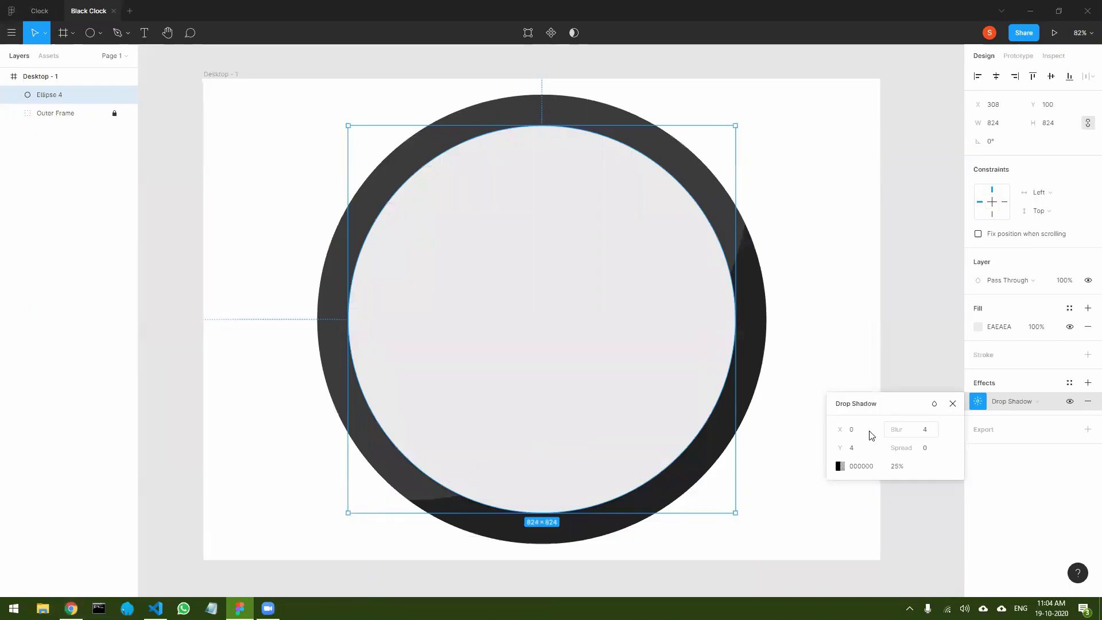
{"action": "left_click", "coordinate": [858, 450]}
{"action": "type", "text": "0"}
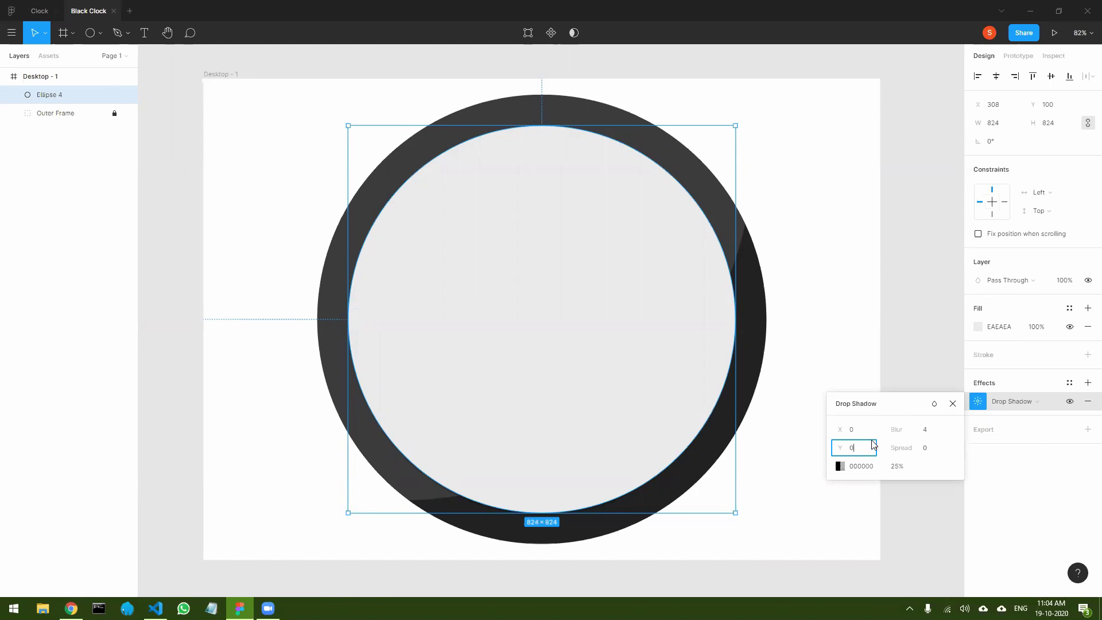
- Set the drop shadow's spread to 2 and its black colour to 100% opacity
{"action": "left_click", "coordinate": [928, 434]}
{"action": "left_click", "coordinate": [928, 450]}
{"action": "left_click", "coordinate": [928, 435]}
{"action": "left_click", "coordinate": [839, 467]}
{"action": "left_click_drag", "start_coordinate": [754, 481], "coordinate": [818, 482]}
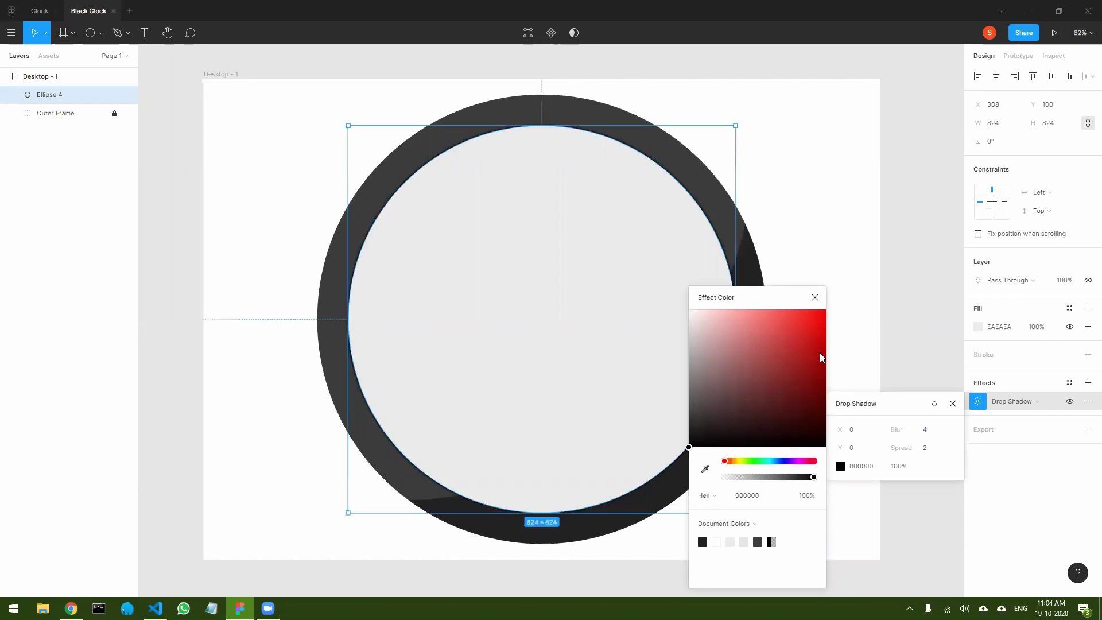
- Try the drop shadow at about 61% opacity, undo that change, and close the effect colour settings
{"action": "left_click_drag", "start_coordinate": [812, 472], "coordinate": [779, 477]}
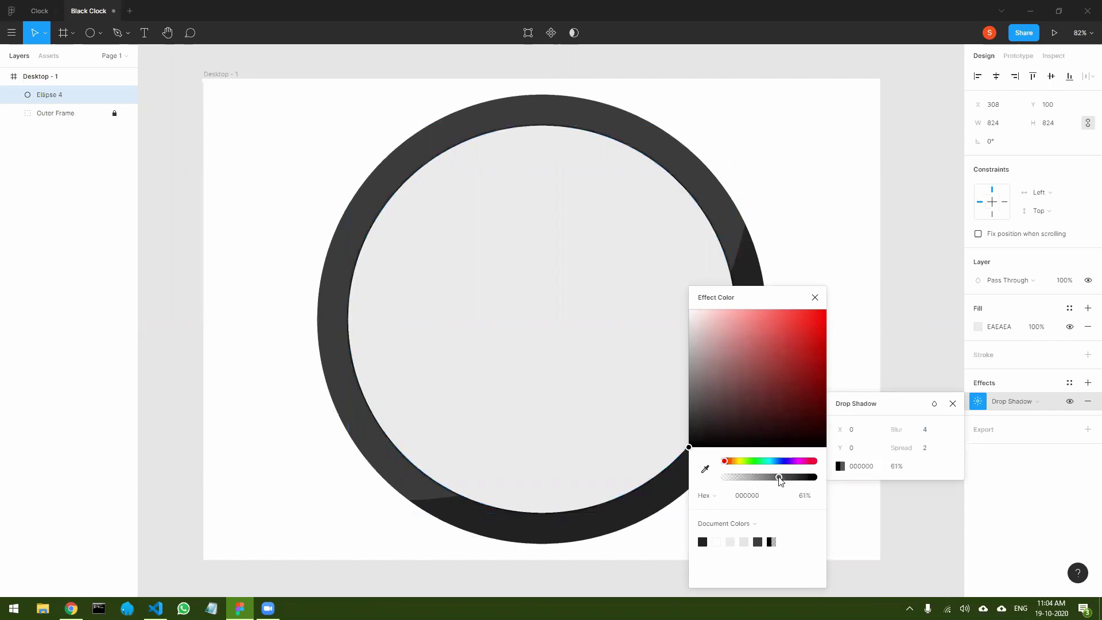
{"action": "key", "text": "ctrl+z"}
{"action": "key", "text": "ctrl+z"}
{"action": "left_click", "coordinate": [925, 450]}
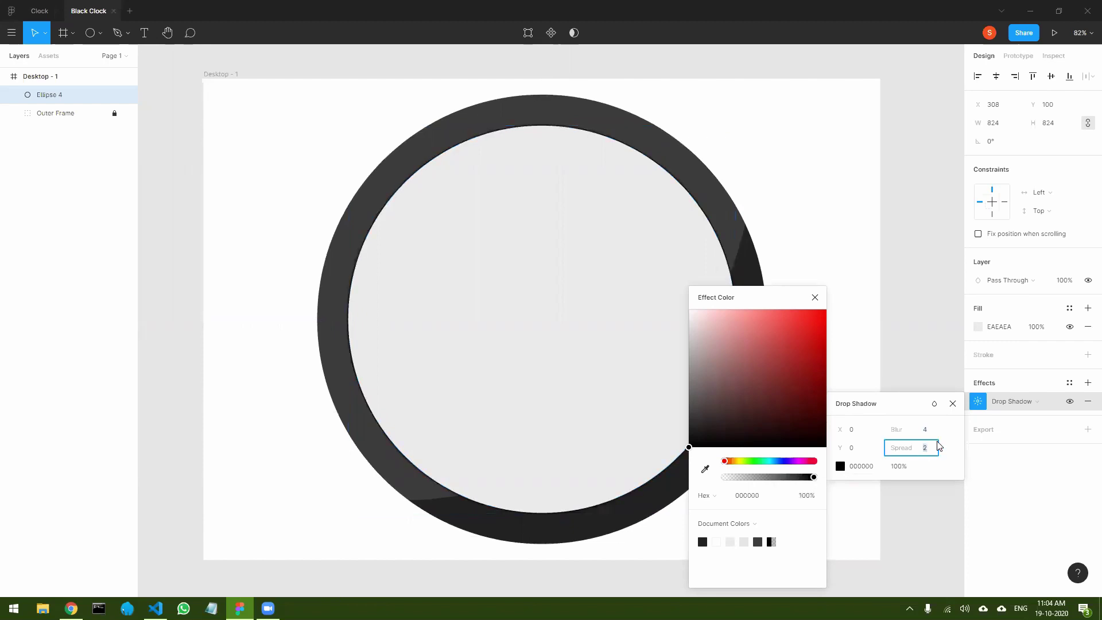
{"action": "left_click", "coordinate": [815, 297]}
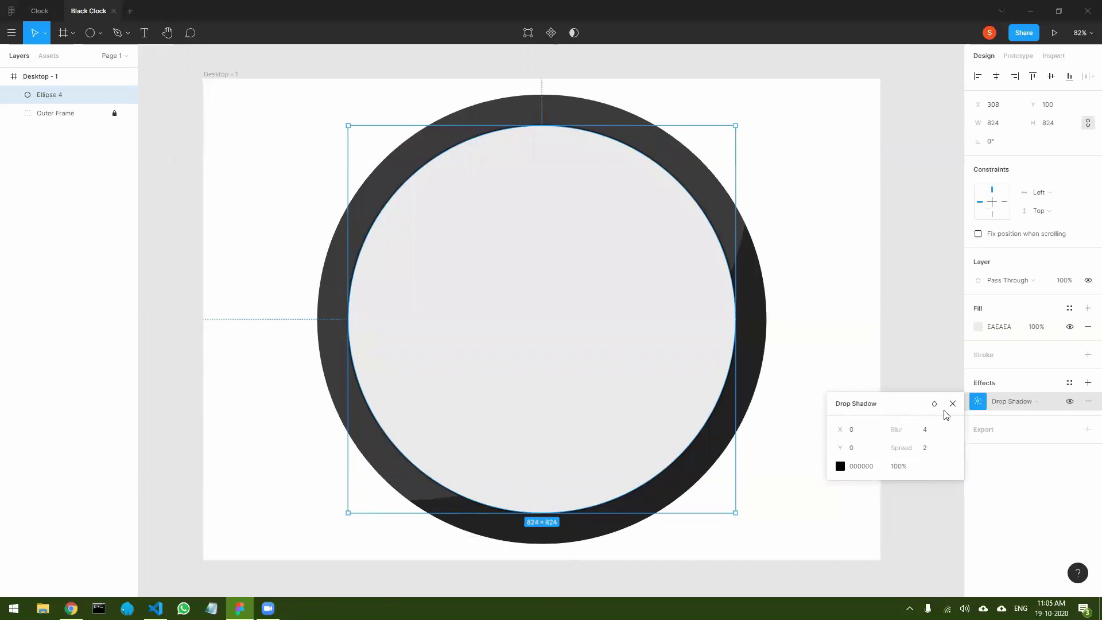
- Change the inner circle's effect to an inner shadow with blur 16 and spread 9
{"action": "left_click", "coordinate": [1033, 403]}
{"action": "left_click", "coordinate": [1027, 389]}
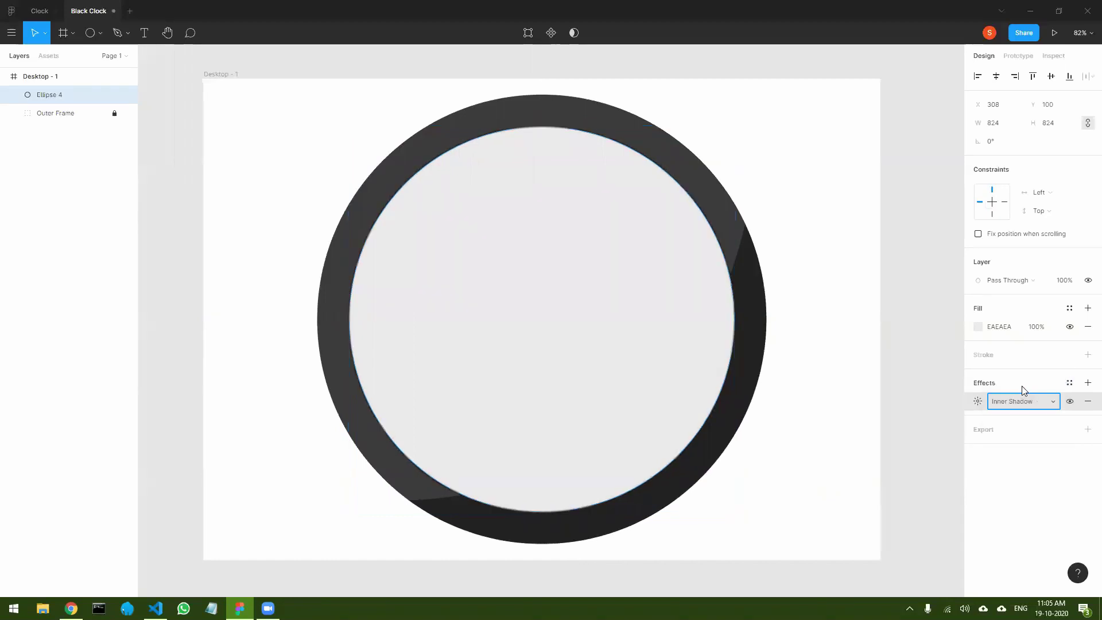
{"action": "left_click", "coordinate": [975, 403]}
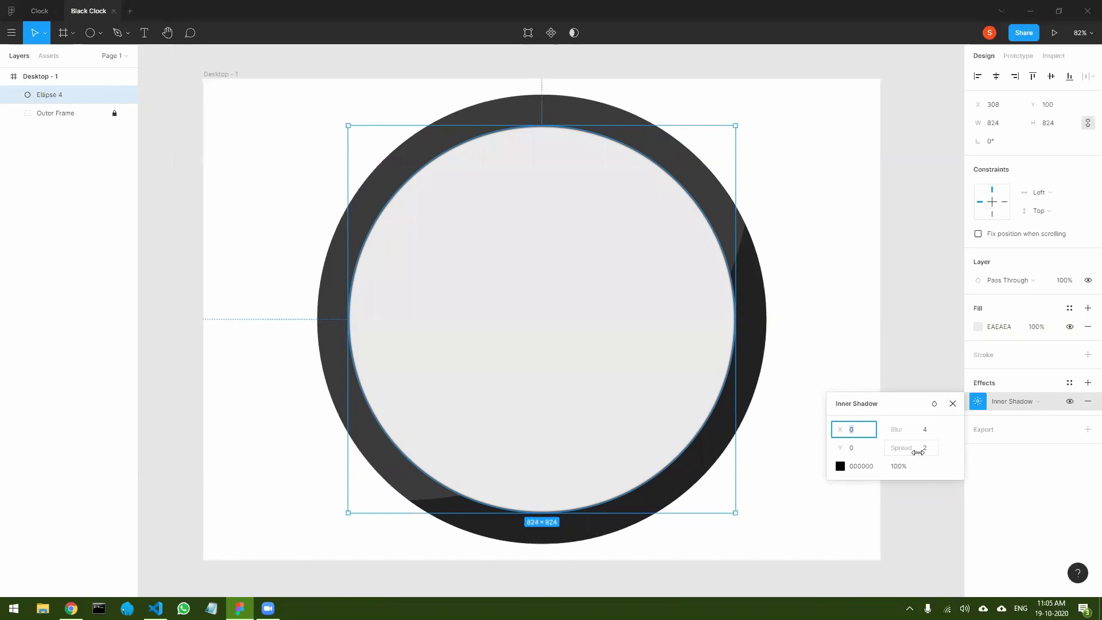
{"action": "left_click", "coordinate": [926, 450]}
{"action": "left_click_drag", "start_coordinate": [904, 447], "coordinate": [1040, 429]}
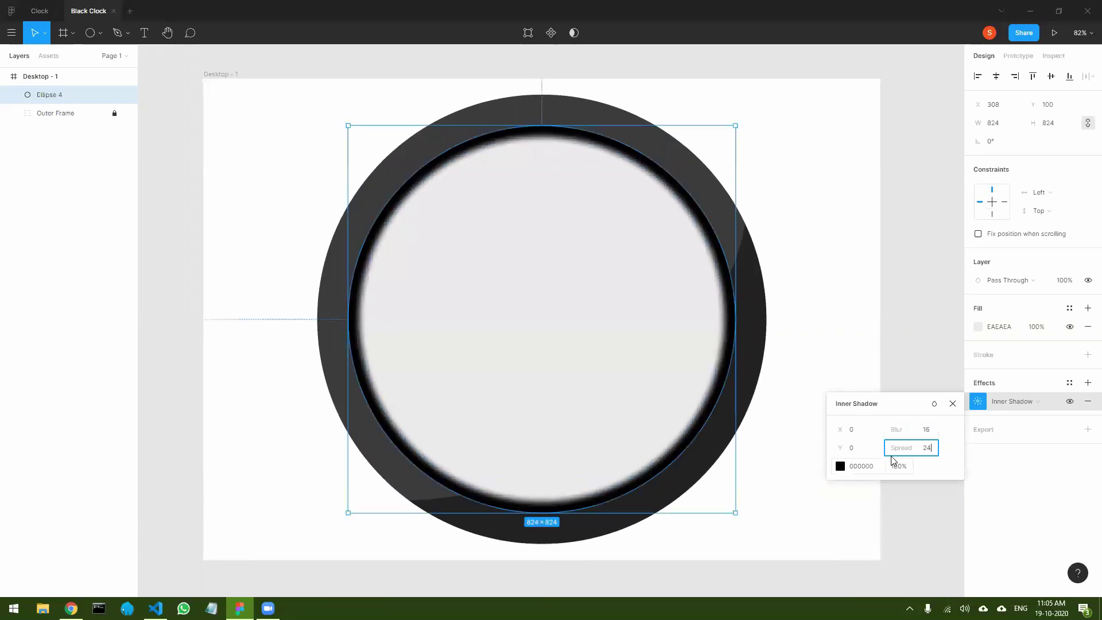
{"action": "left_click_drag", "start_coordinate": [901, 453], "coordinate": [882, 454]}
- Set the inner circle's inner shadow to blur 25, spread 30 and 25% opacity
{"action": "left_click", "coordinate": [840, 465]}
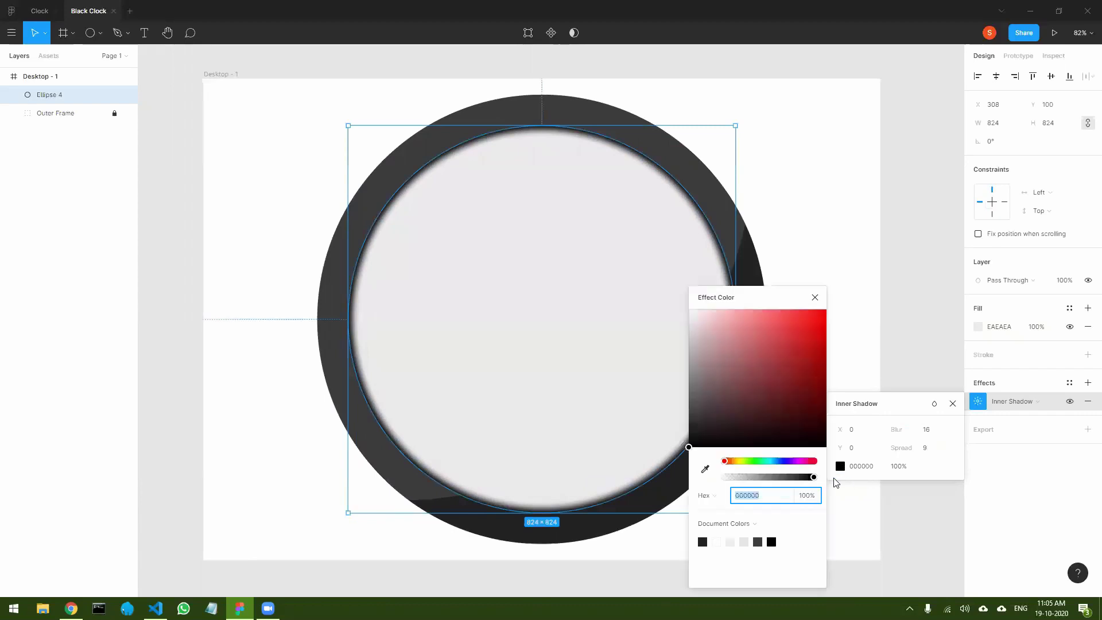
{"action": "left_click_drag", "start_coordinate": [785, 479], "coordinate": [768, 479]}
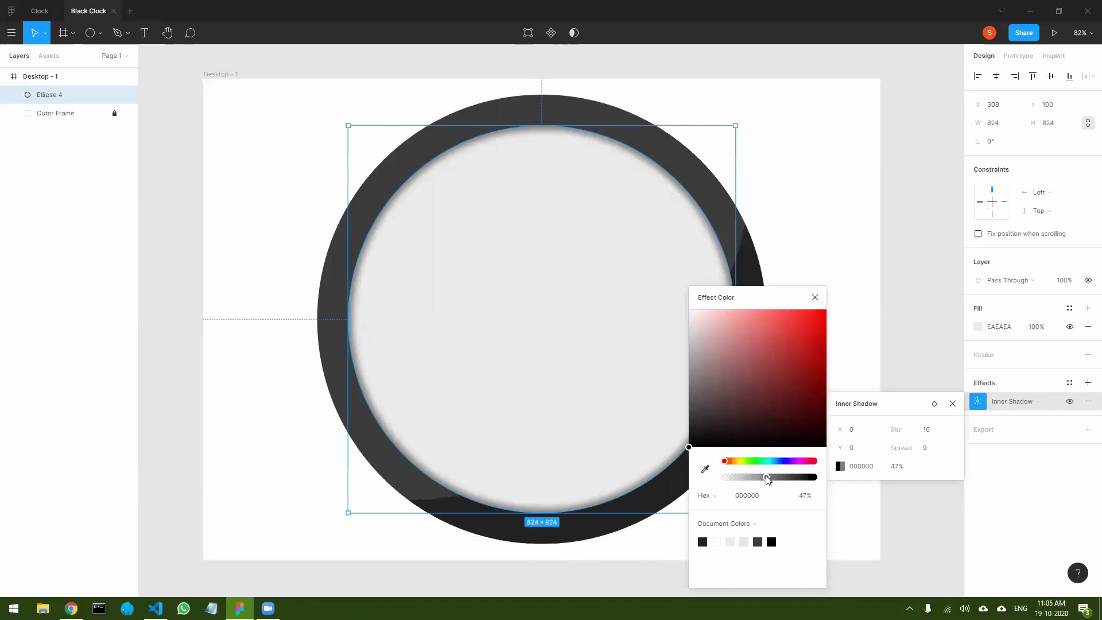
{"action": "left_click_drag", "start_coordinate": [768, 480], "coordinate": [767, 480]}
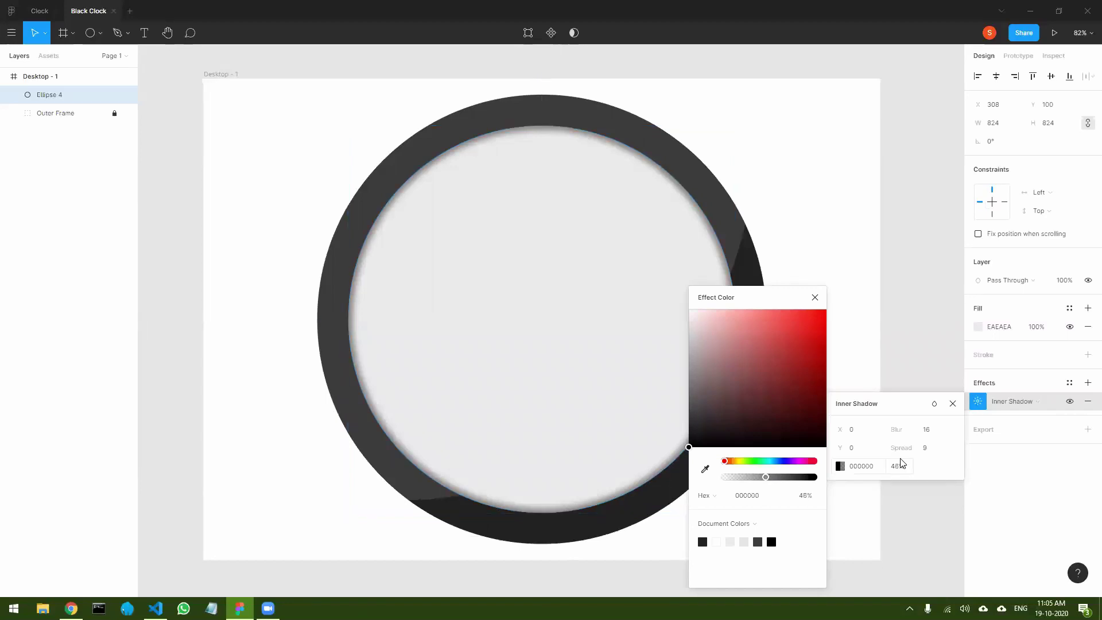
{"action": "left_click_drag", "start_coordinate": [904, 448], "coordinate": [997, 418]}
{"action": "left_click_drag", "start_coordinate": [766, 477], "coordinate": [749, 483]}
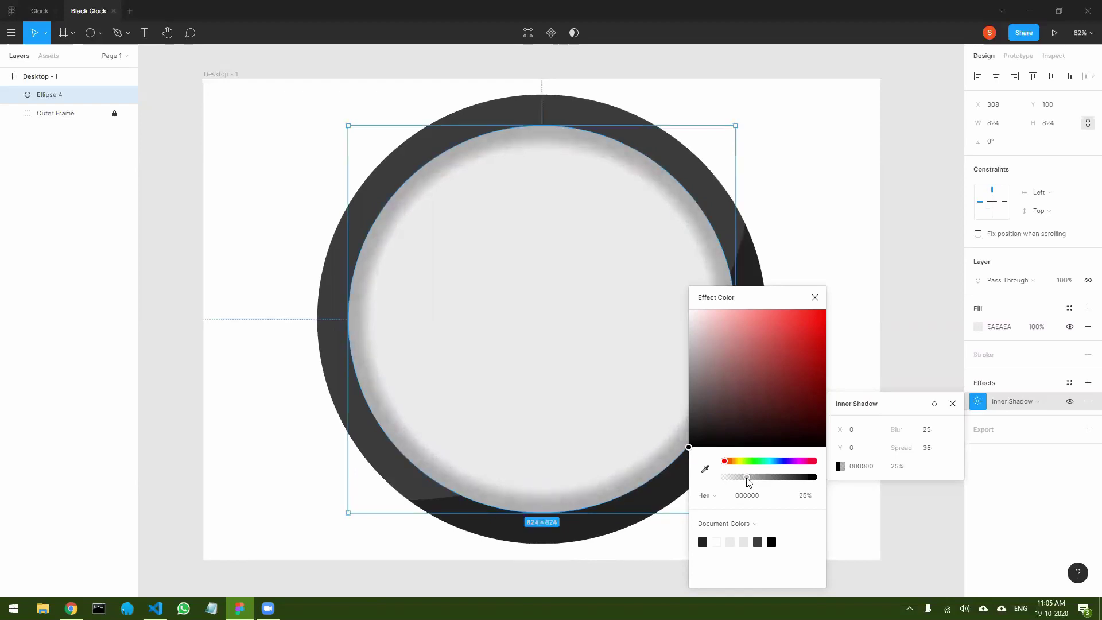
{"action": "mouse_move", "coordinate": [895, 448]}
{"action": "left_mouse_down"}
{"action": "mouse_move", "coordinate": [884, 447]}
{"action": "mouse_move", "coordinate": [894, 448]}
{"action": "left_mouse_up"}
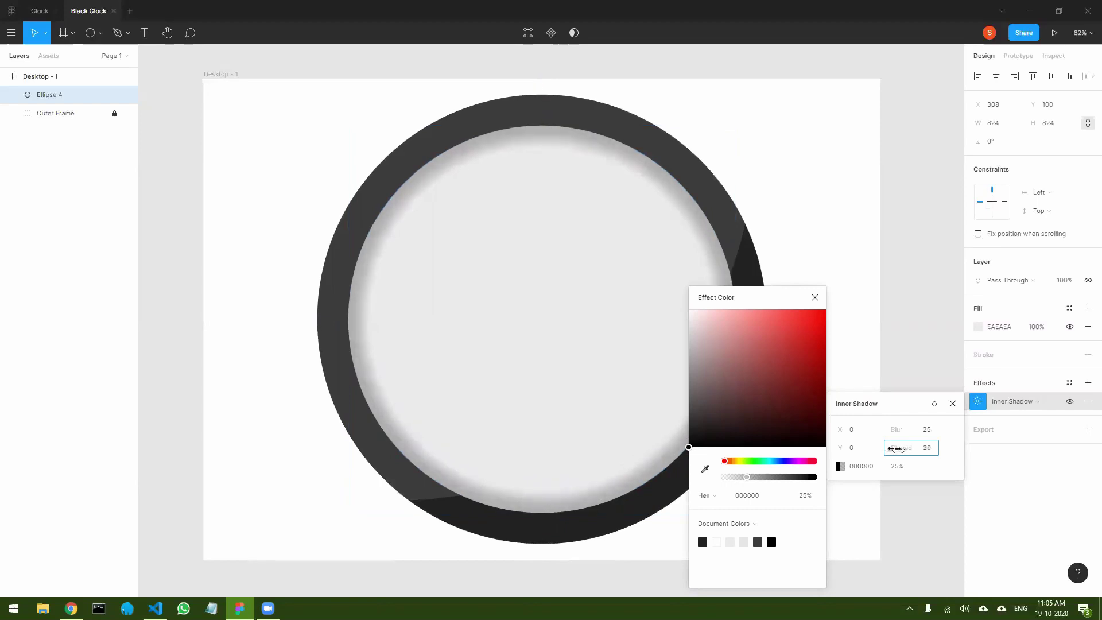
{"action": "left_click", "coordinate": [814, 297]}
{"action": "left_click", "coordinate": [924, 316]}
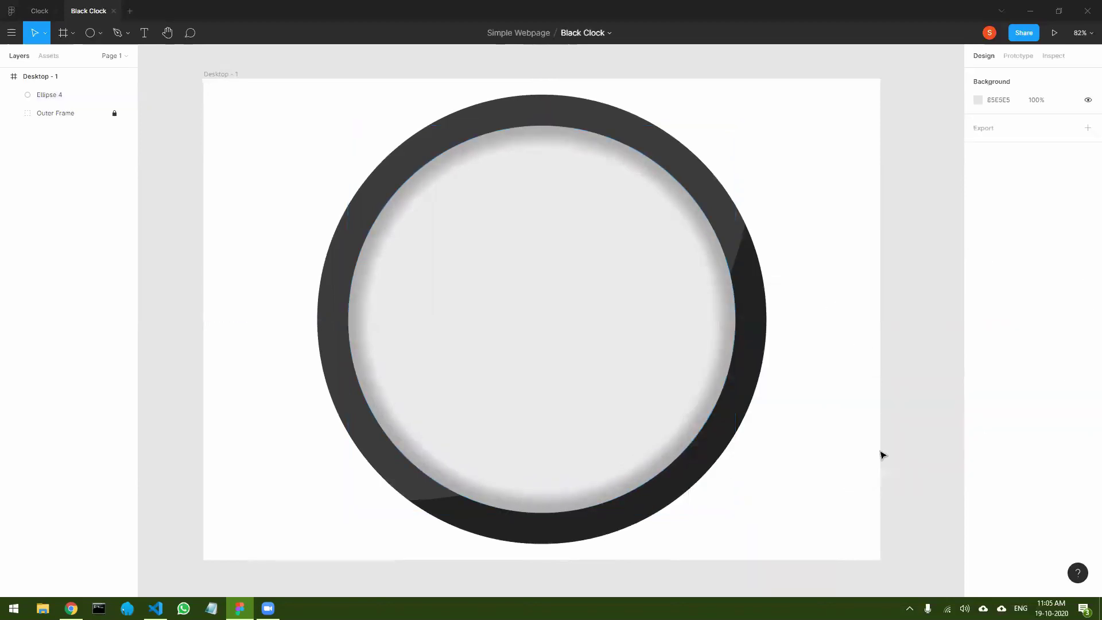
- Compare the dial shading with the reference clock, and lock the inner circle's layer
{"action": "key", "text": "alt+Tab"}
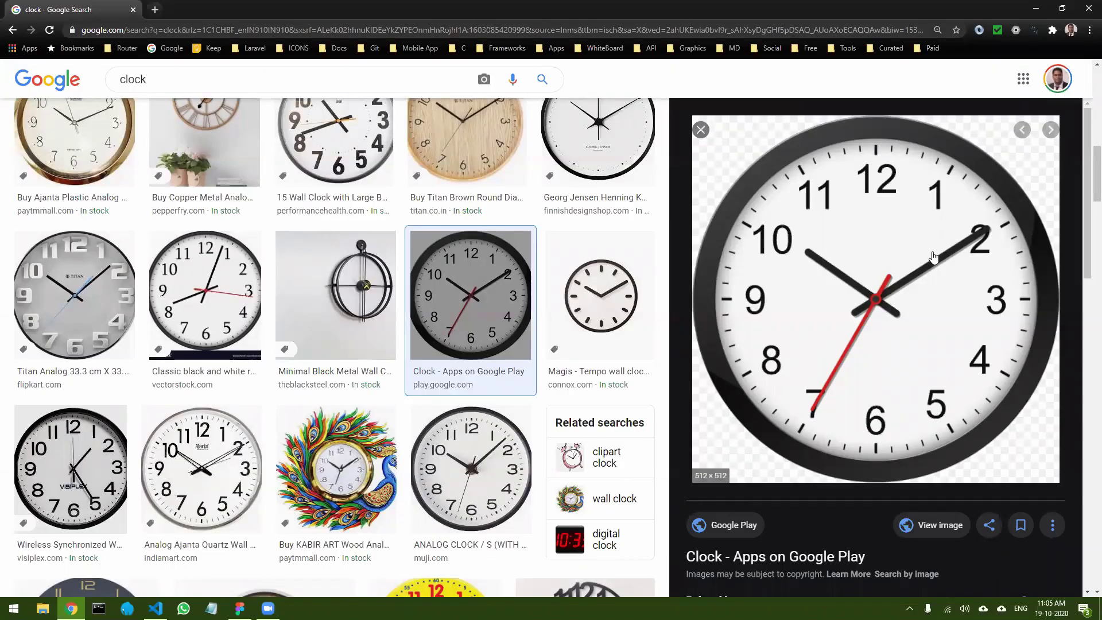
{"action": "key", "text": "alt+Tab"}
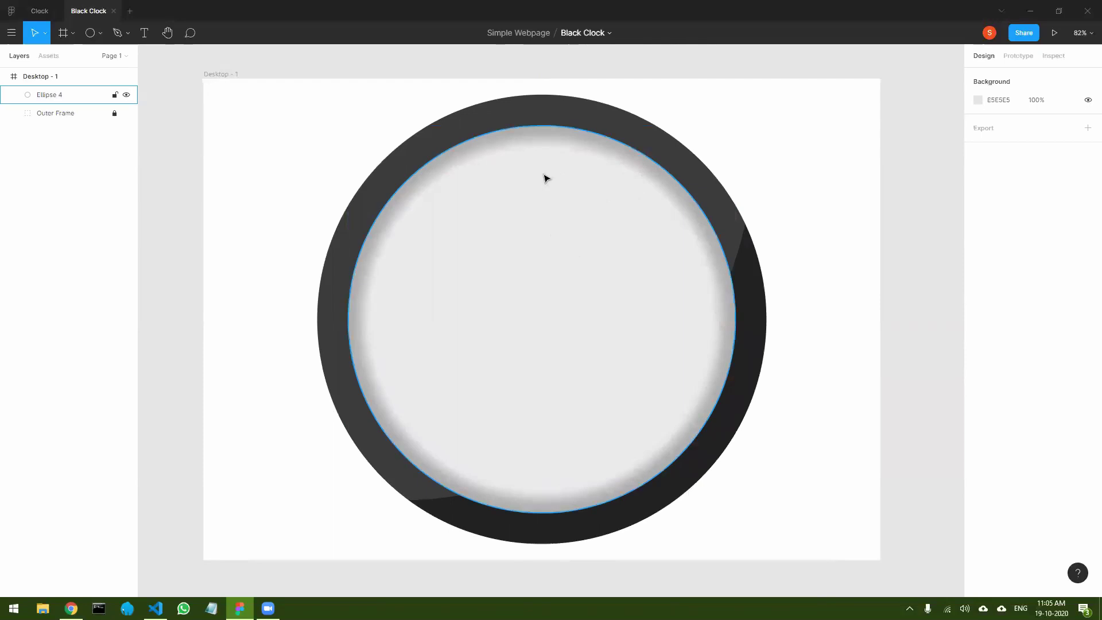
{"action": "left_click", "coordinate": [672, 306]}
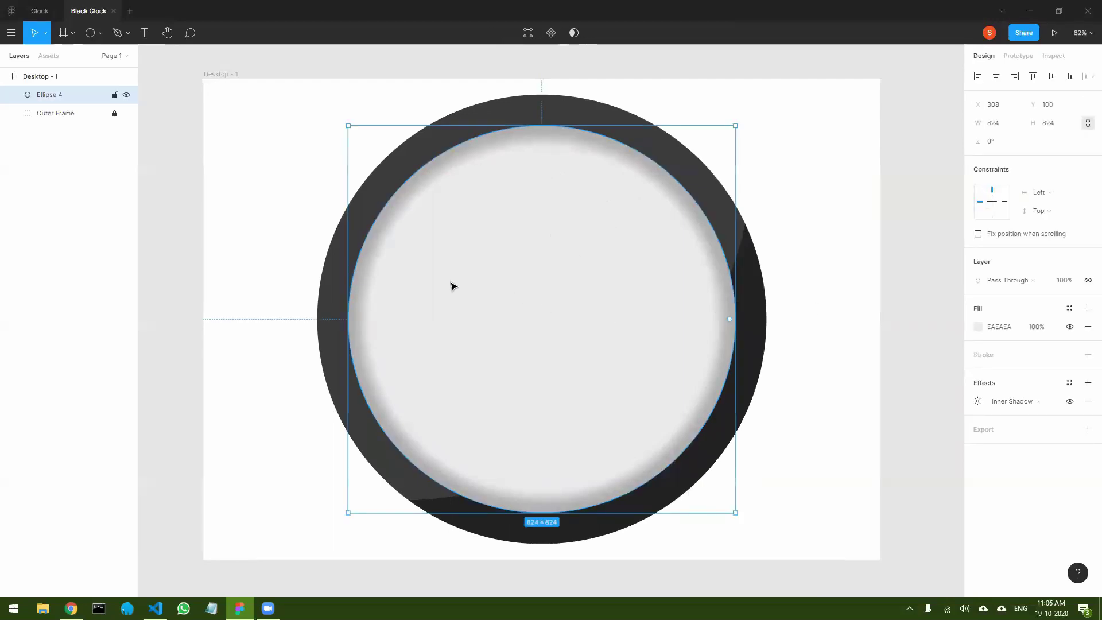
{"action": "left_click", "coordinate": [115, 99]}
{"action": "left_click", "coordinate": [170, 287]}
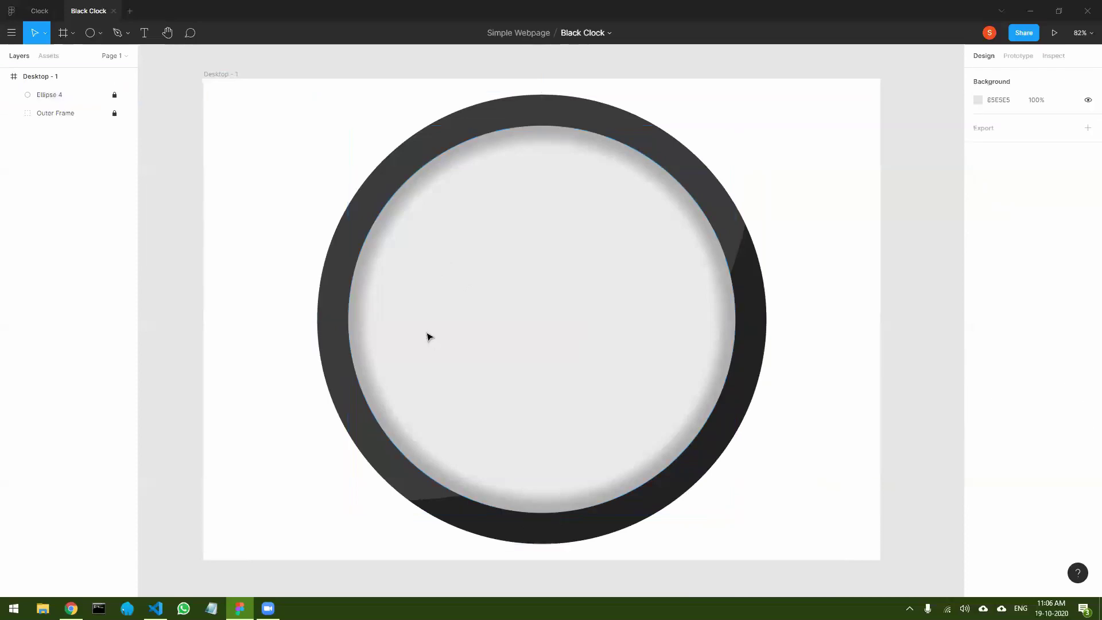
- Check the reference clock, duplicate the locked inner circle, and unlock the copy
{"action": "left_click", "coordinate": [57, 96]}
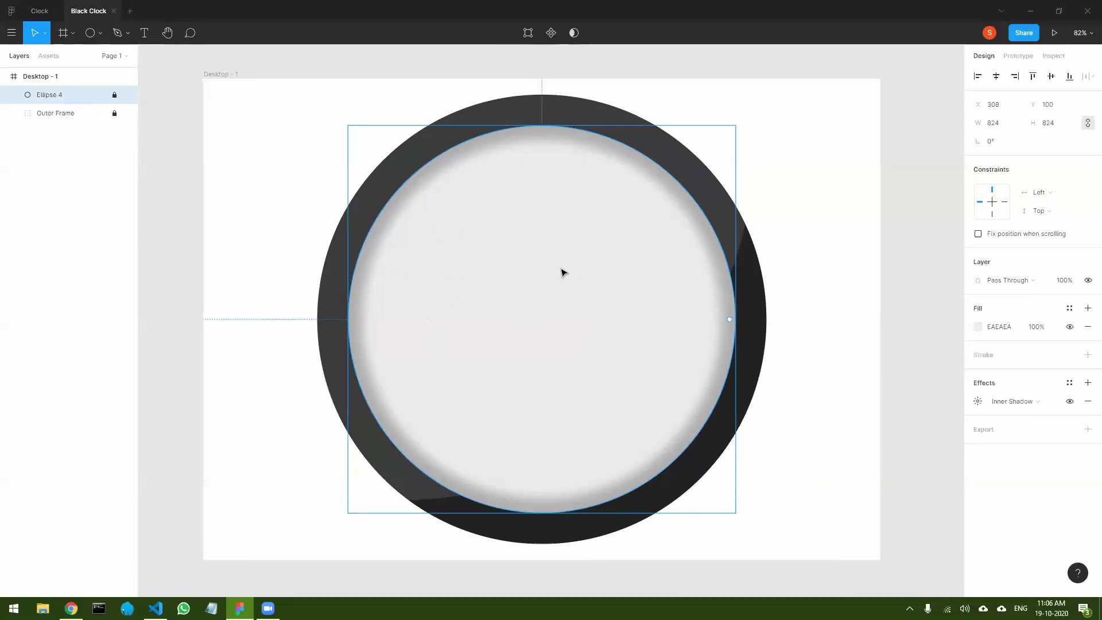
{"action": "key", "text": "alt+Tab"}
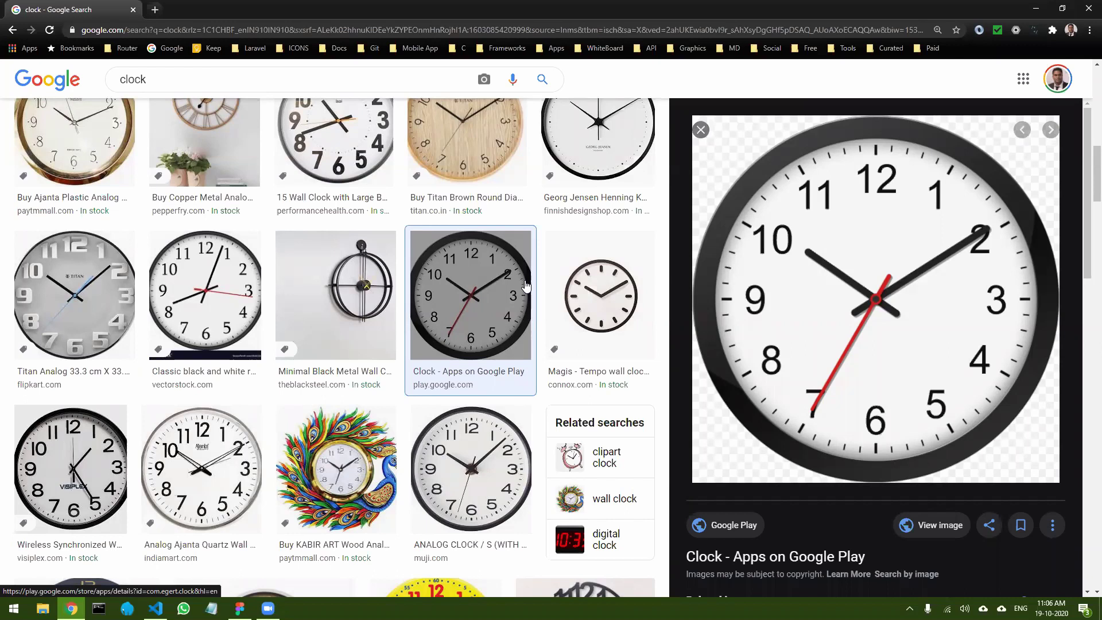
{"action": "key", "text": "alt+Tab"}
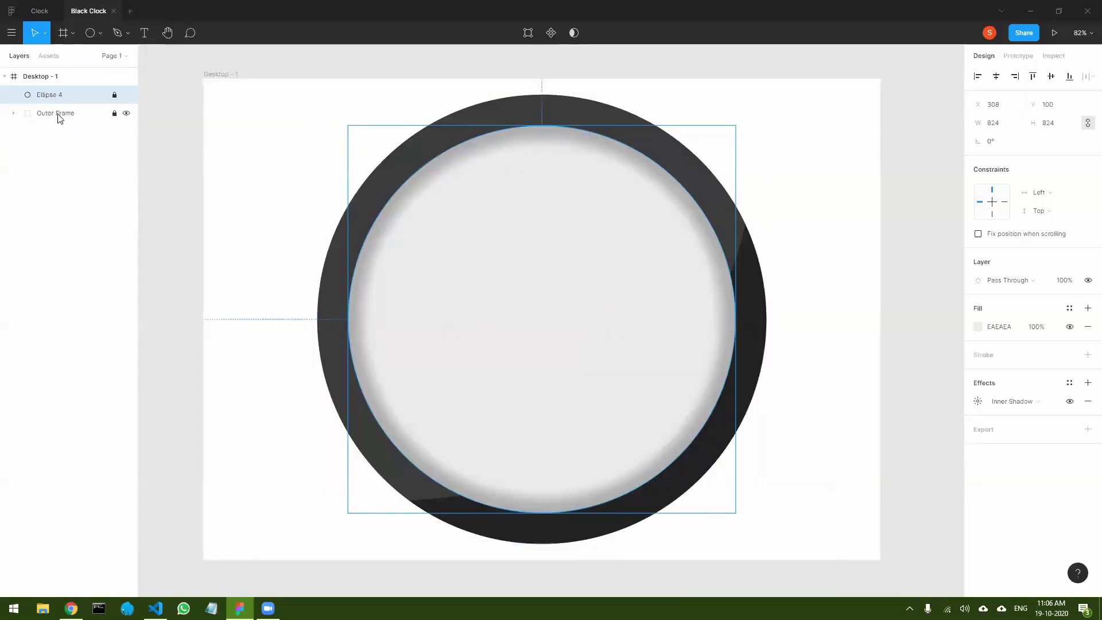
{"action": "key", "text": "ctrl+d"}
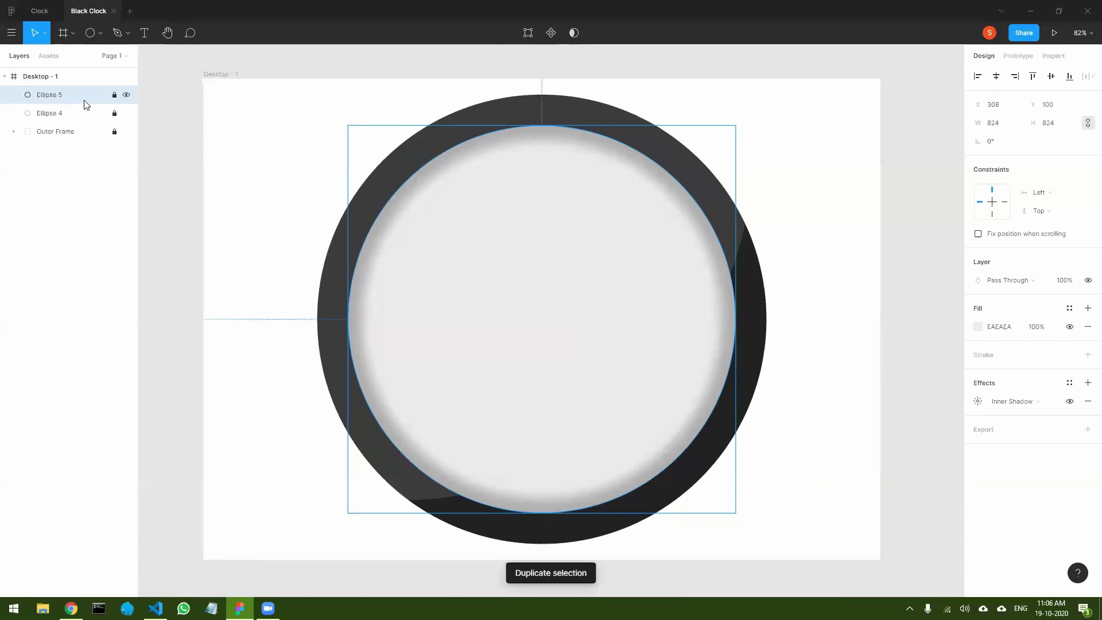
{"action": "left_click", "coordinate": [115, 95]}
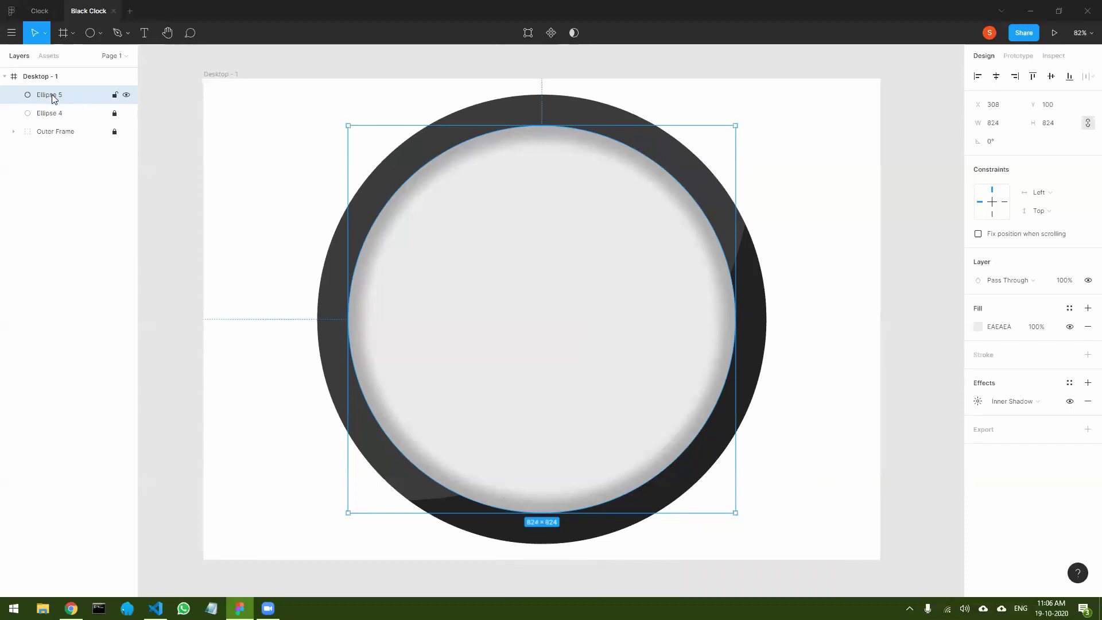
- Set the duplicate circle's fill opacity to 0% and remove its inner shadow
{"action": "key", "text": "alt+Tab"}
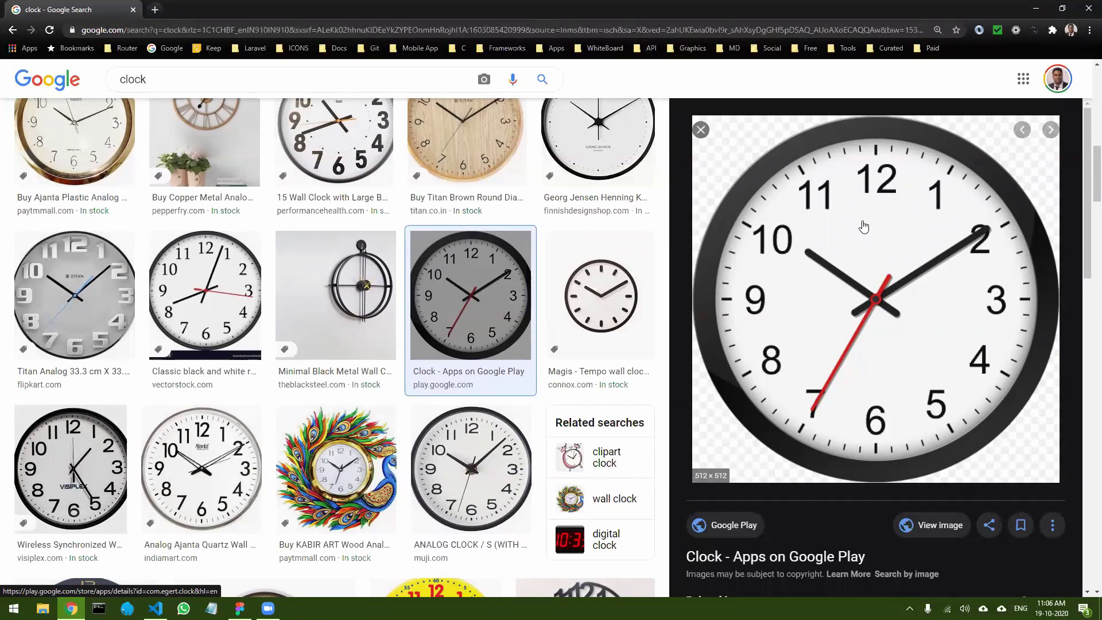
{"action": "key", "text": "alt+Tab"}
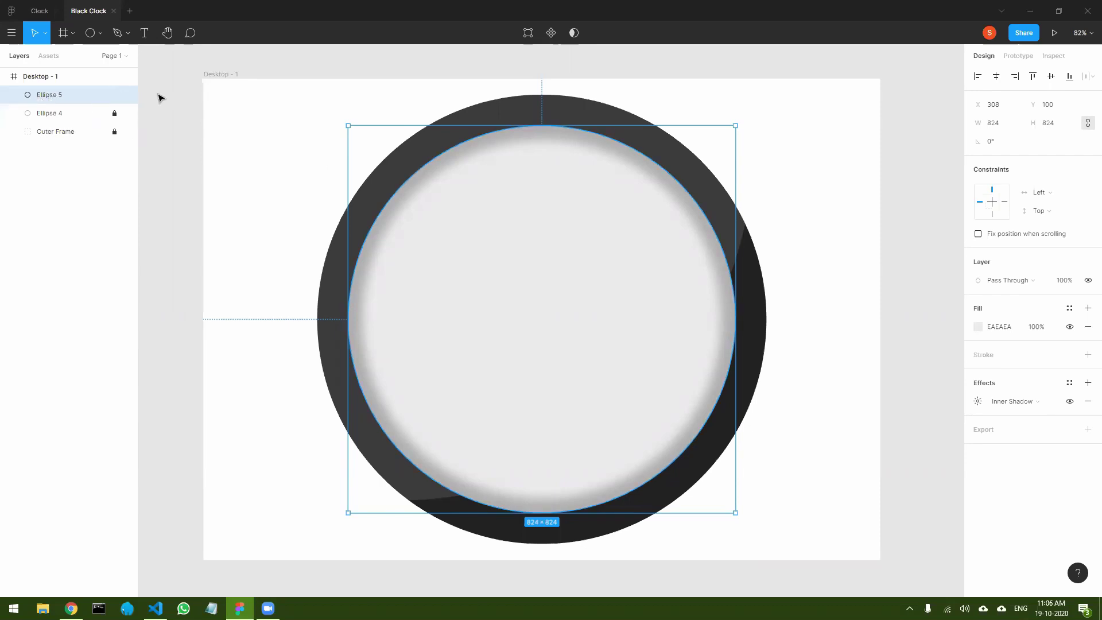
{"action": "left_click", "coordinate": [978, 329]}
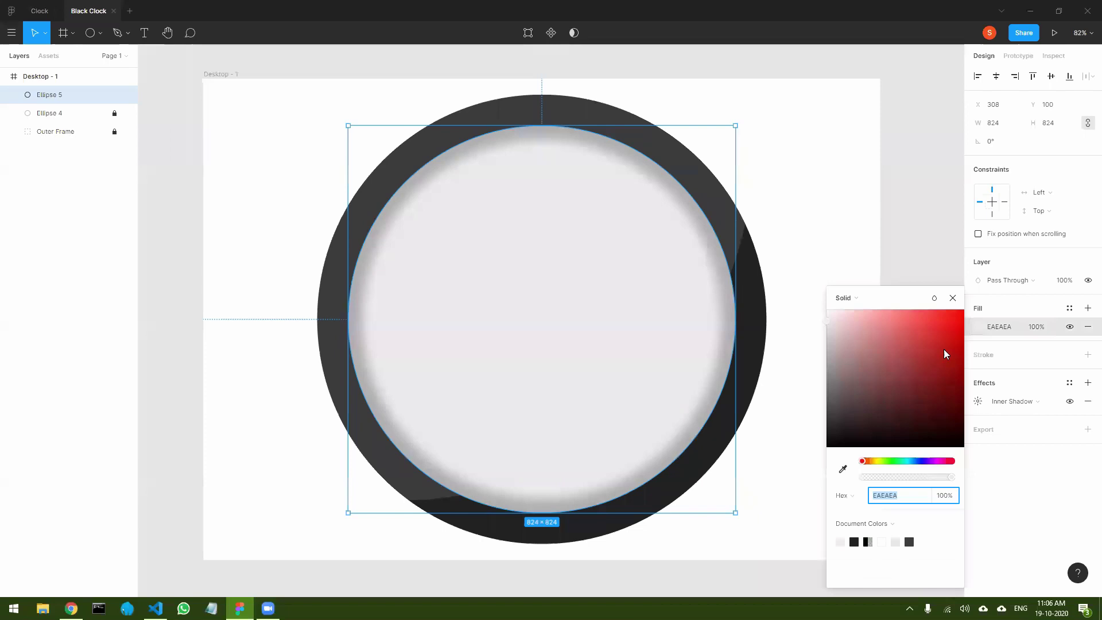
{"action": "left_click_drag", "start_coordinate": [952, 477], "coordinate": [828, 480]}
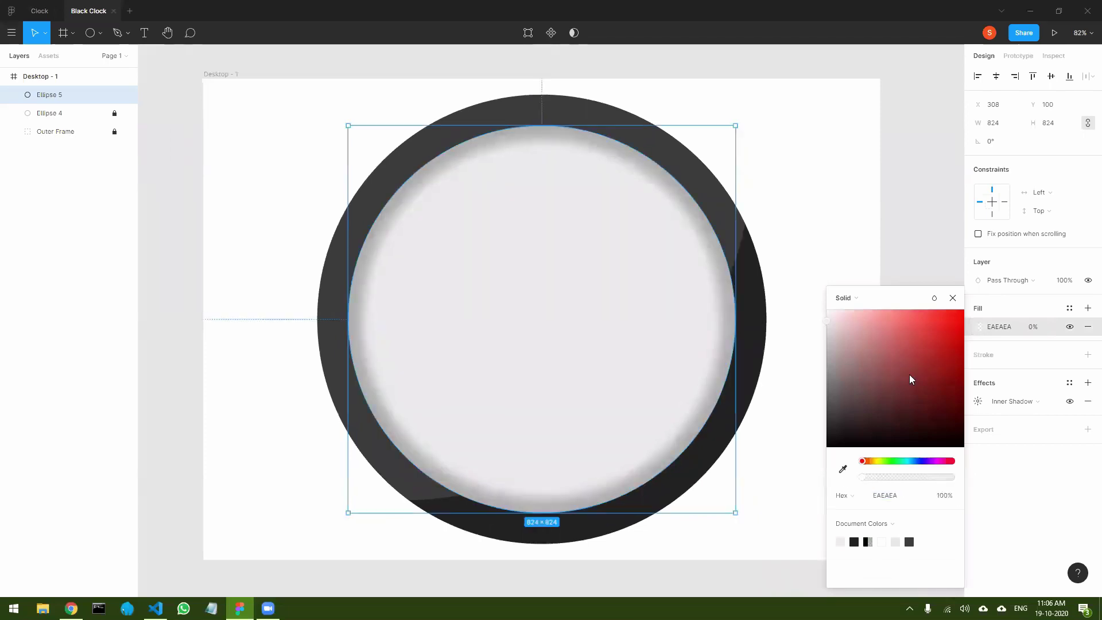
{"action": "left_click", "coordinate": [953, 300]}
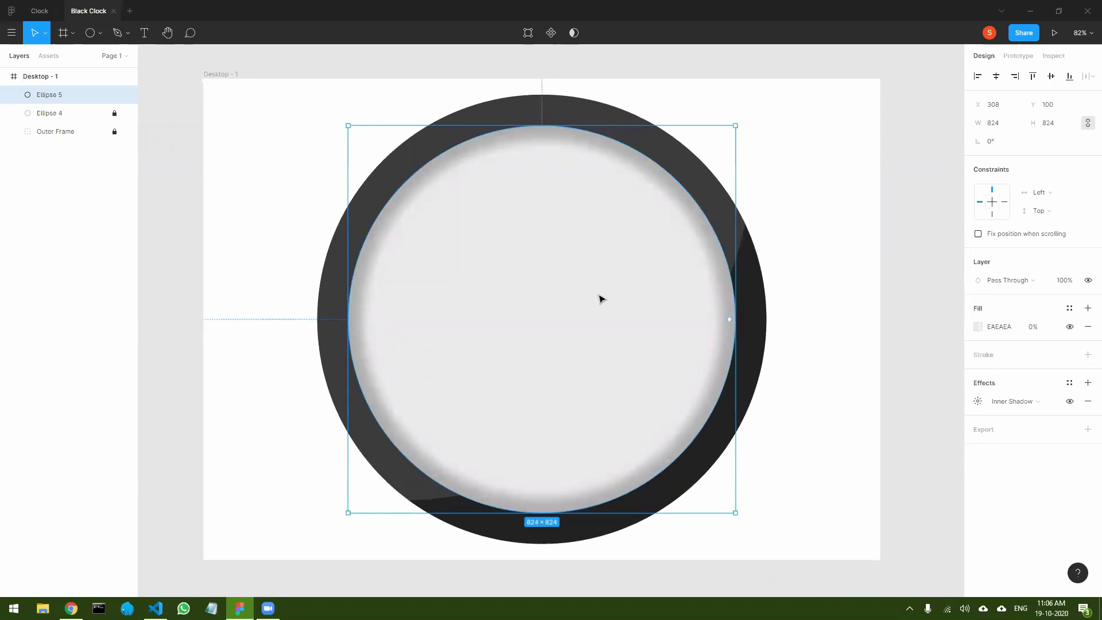
{"action": "left_click", "coordinate": [1087, 402]}
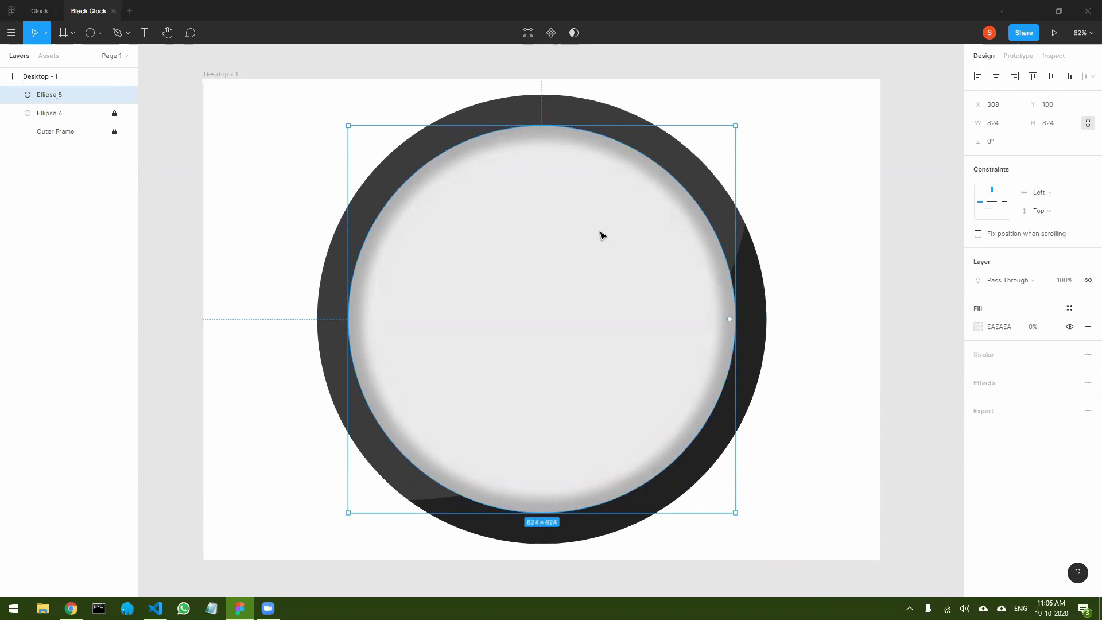
- Check the numeral position on the reference clock and add the text "12" at the top centre of the dial
{"action": "key", "text": "alt+Tab"}
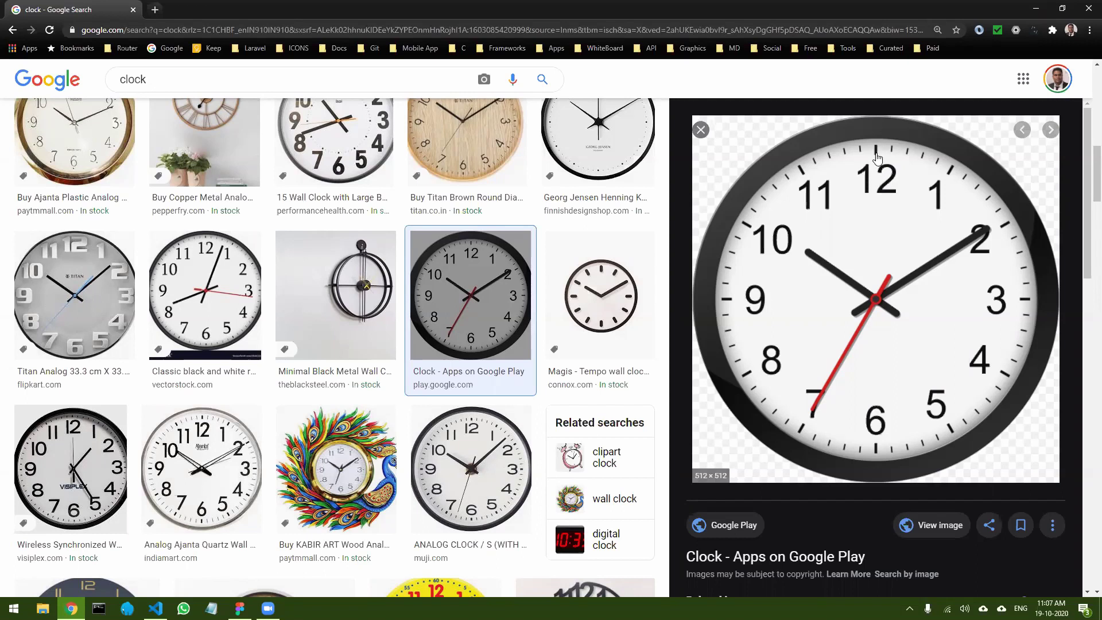
{"action": "key", "text": "alt+Tab"}
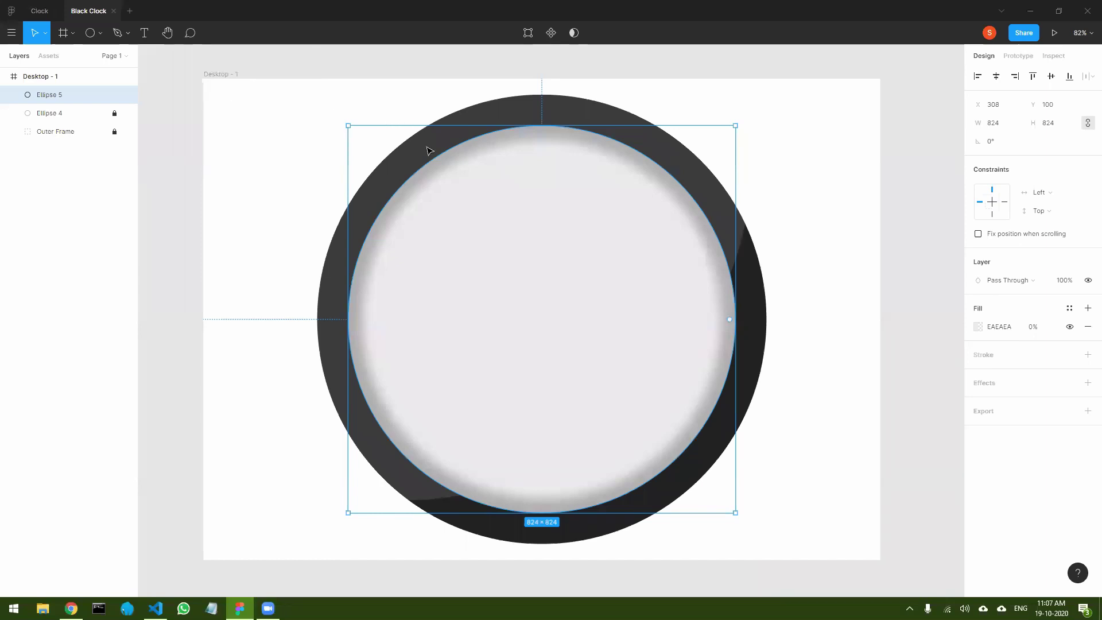
{"action": "left_click", "coordinate": [144, 32]}
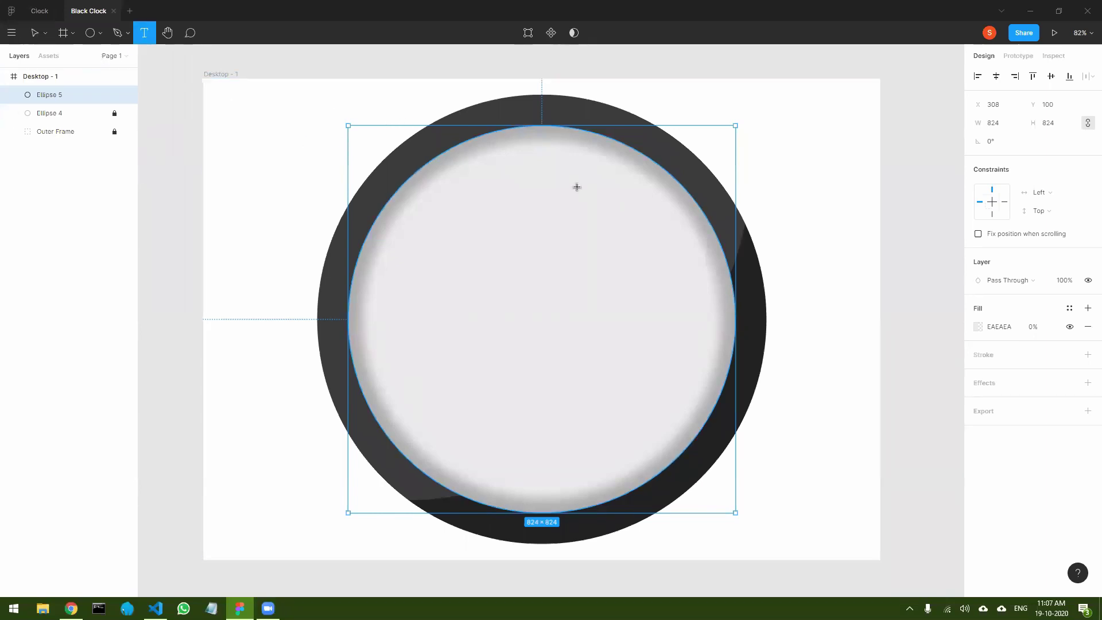
{"action": "left_click", "coordinate": [538, 163]}
{"action": "type", "text": "12"}
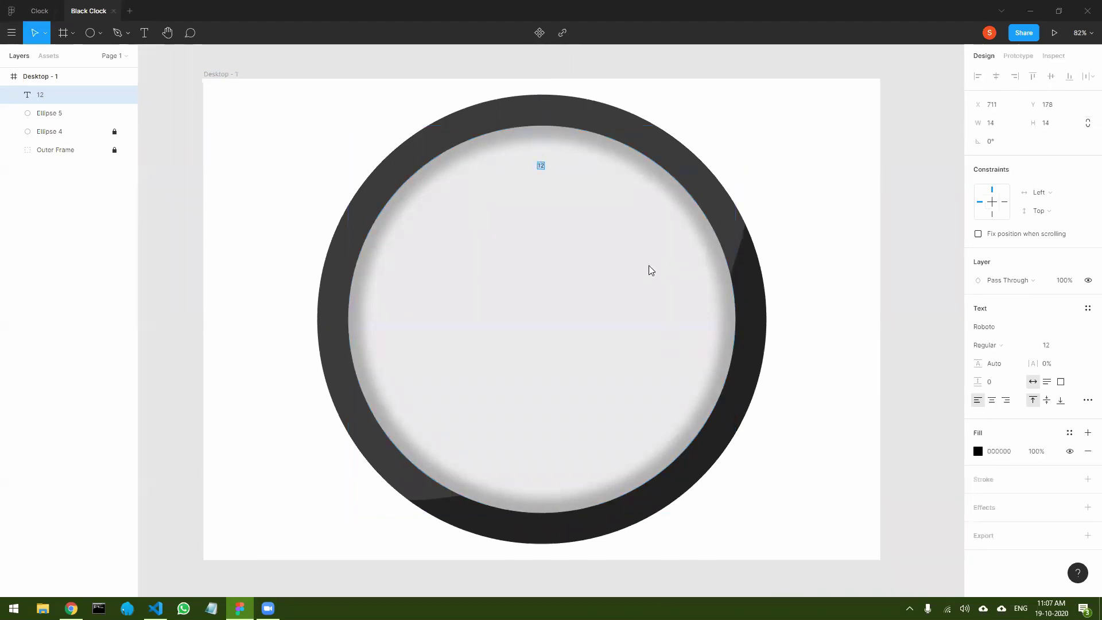
- Check the reference clock's numerals and set the 12 numeral's font to Antic
{"action": "key", "text": "alt+Tab"}
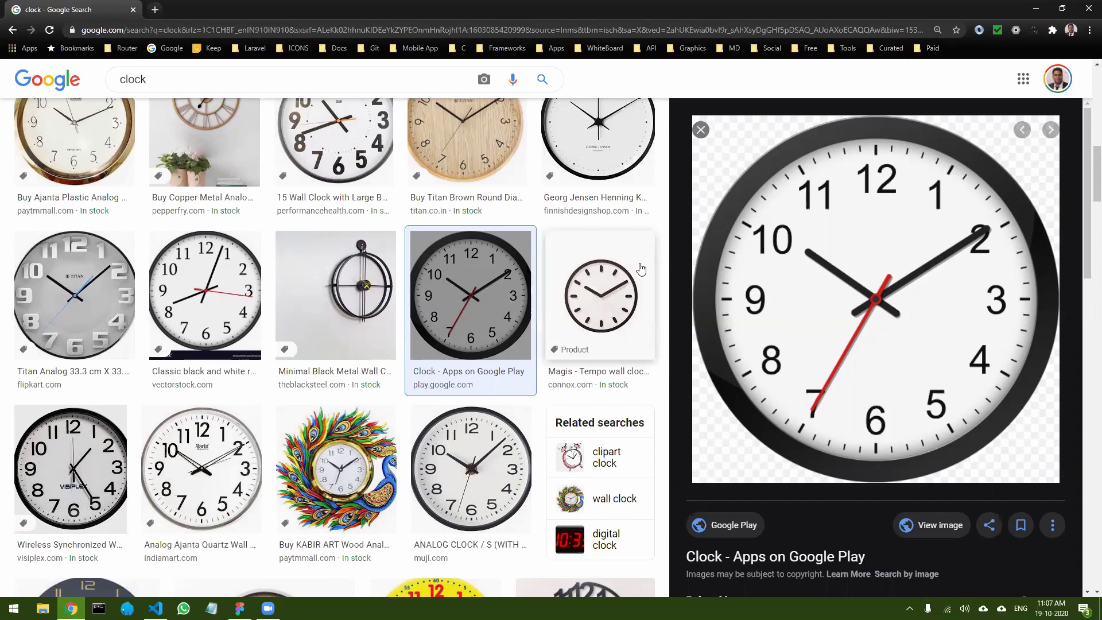
{"action": "key", "text": "alt+Tab"}
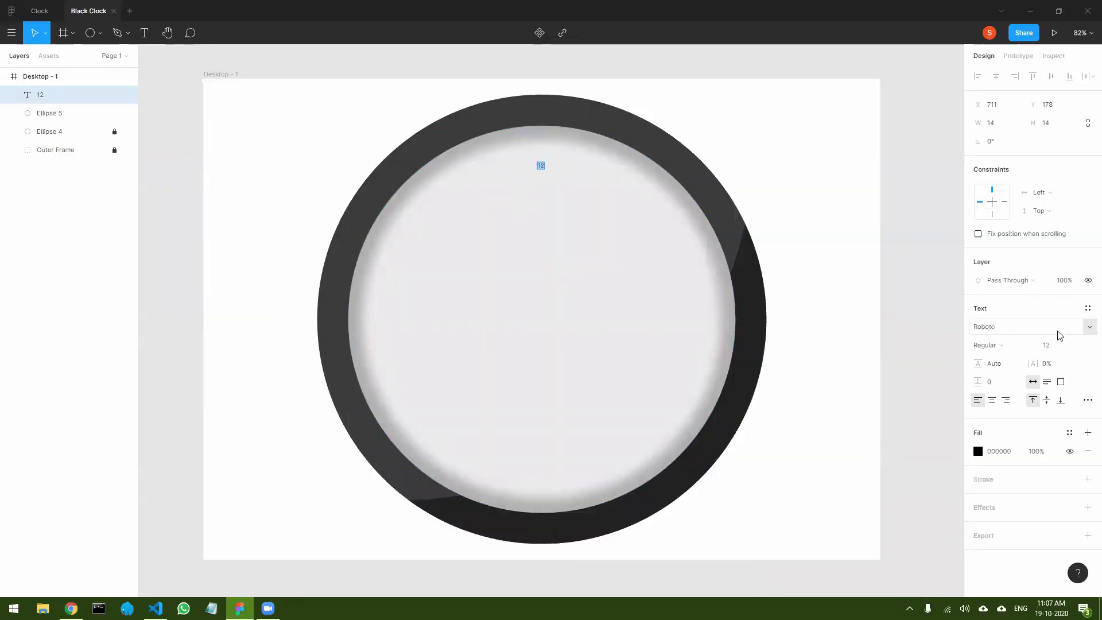
{"action": "left_click", "coordinate": [1087, 333]}
{"action": "scroll", "coordinate": [1053, 345], "scroll_direction": "up", "scroll_amount": 5}
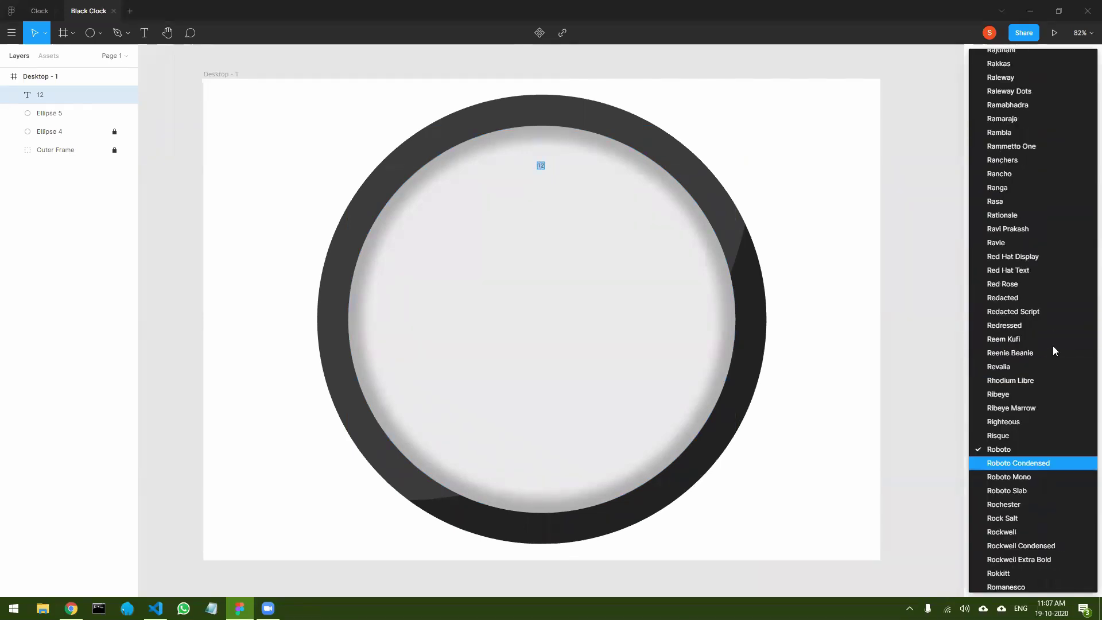
{"action": "scroll", "coordinate": [1053, 346], "scroll_direction": "up", "scroll_amount": 10}
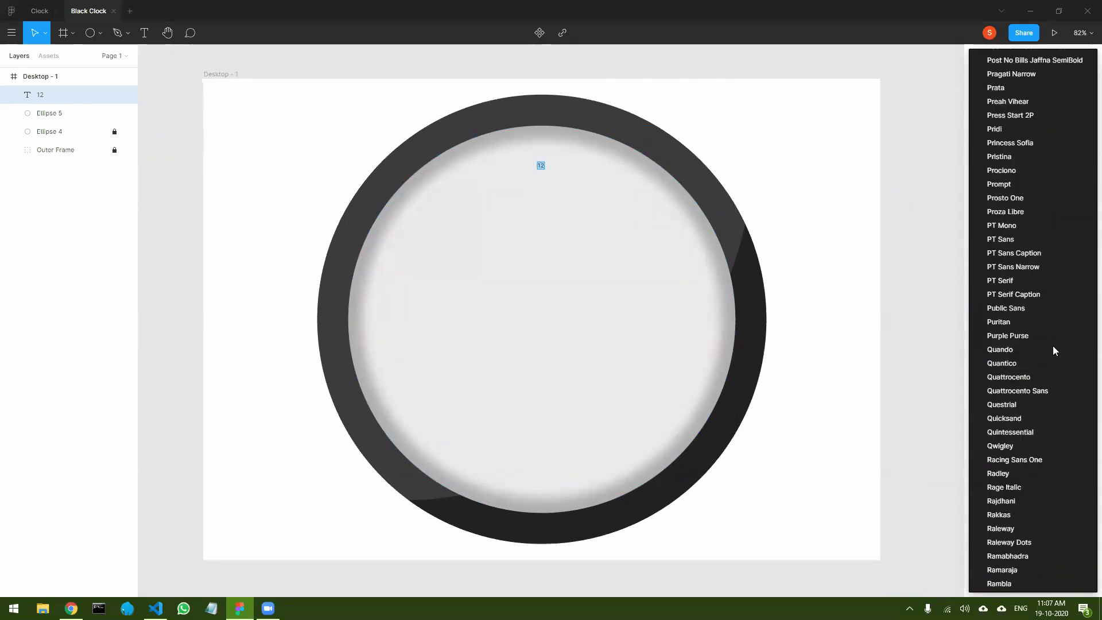
{"action": "scroll", "coordinate": [1053, 350], "scroll_direction": "up", "scroll_amount": 12}
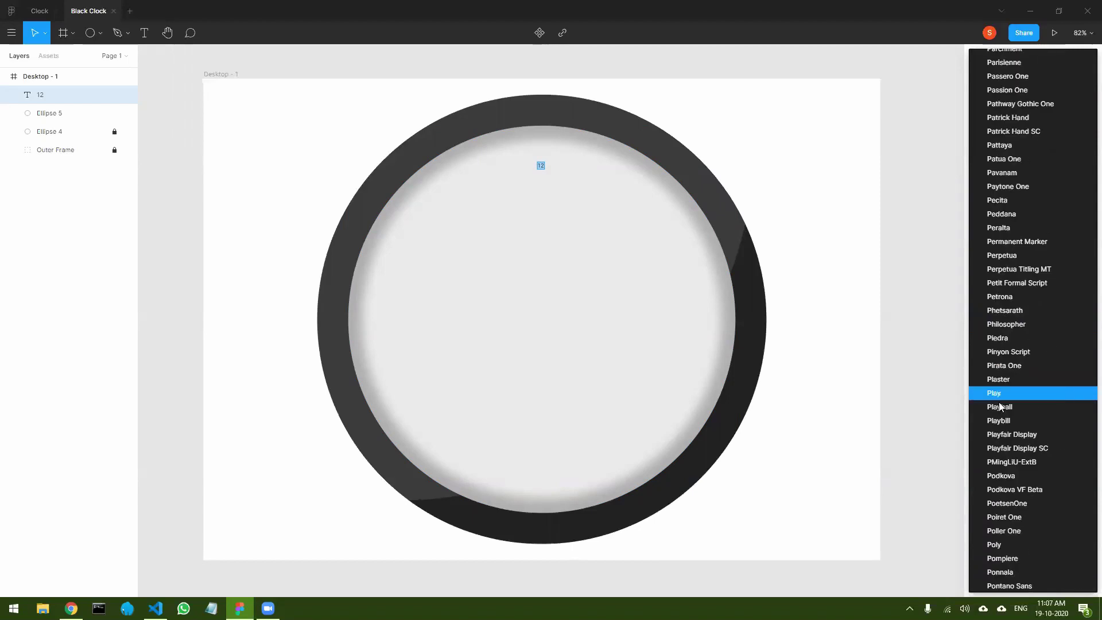
{"action": "left_click", "coordinate": [939, 425]}
{"action": "left_click", "coordinate": [993, 327]}
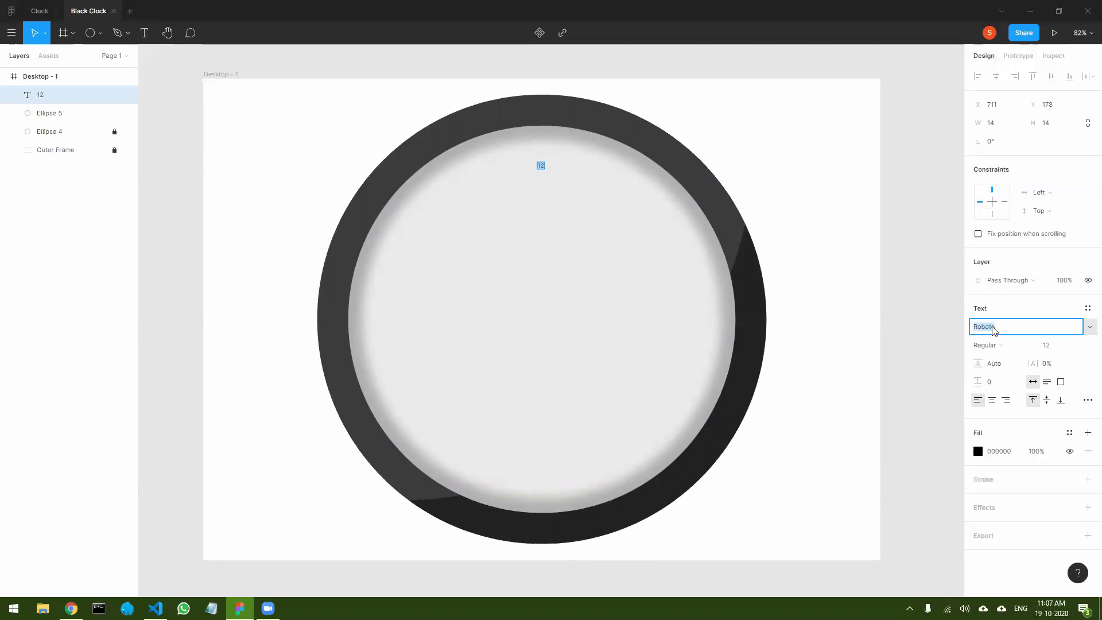
{"action": "type", "text": "Antic"}
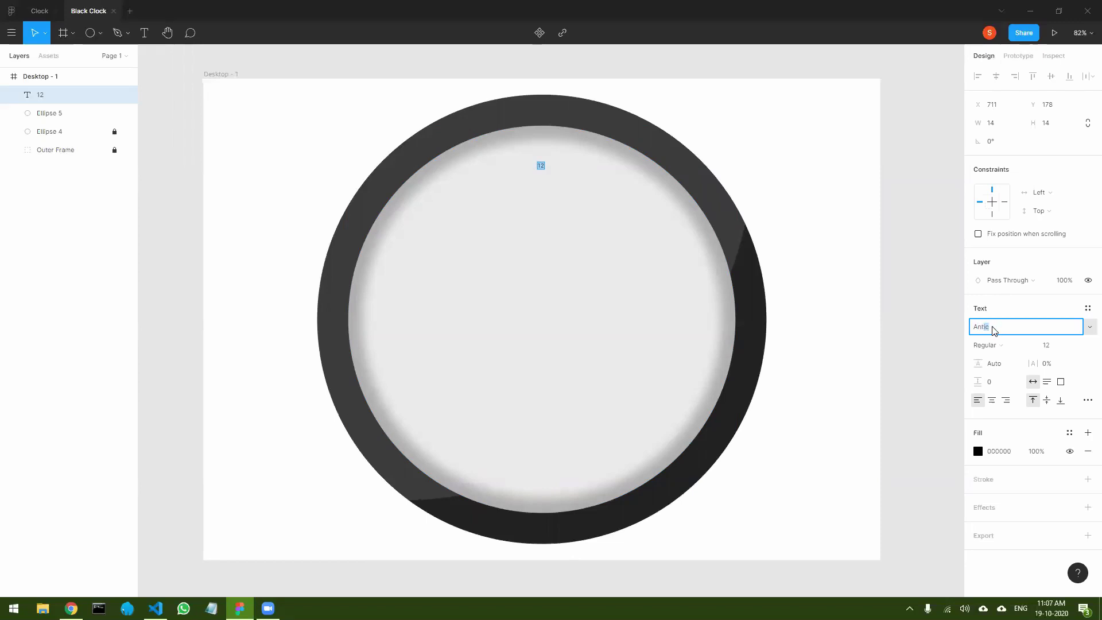
{"action": "key", "text": "Return"}
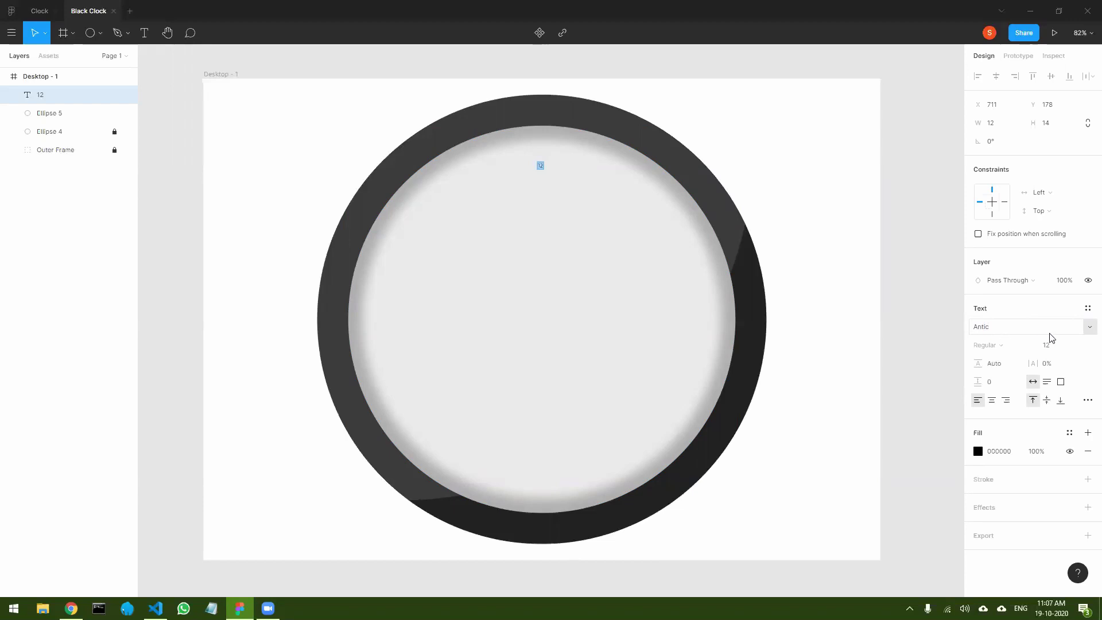
{"action": "left_click", "coordinate": [1087, 329]}
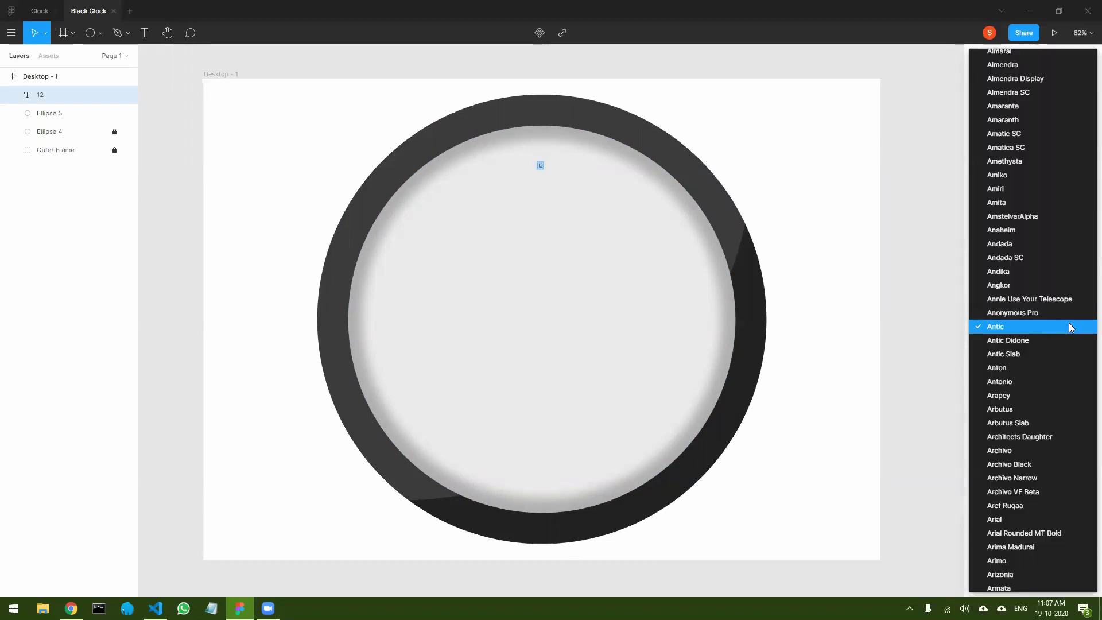
{"action": "scroll", "coordinate": [1070, 327], "scroll_direction": "down", "scroll_amount": 3}
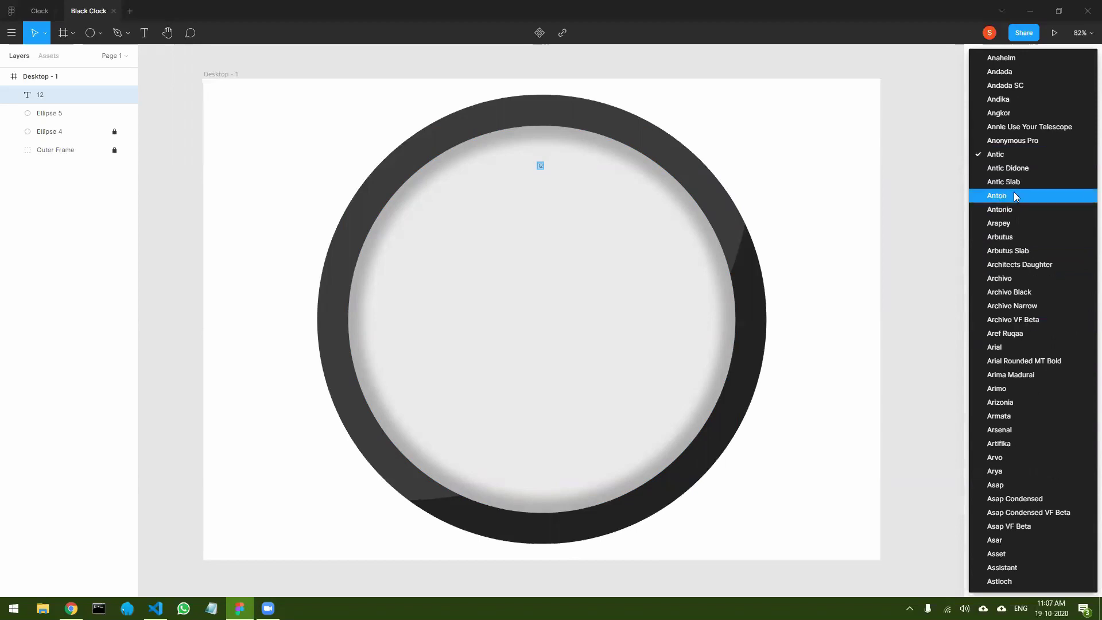
{"action": "left_click", "coordinate": [956, 184]}
- Try font sizes of 34 and 42 on the 12 numeral
{"action": "left_click", "coordinate": [1048, 347]}
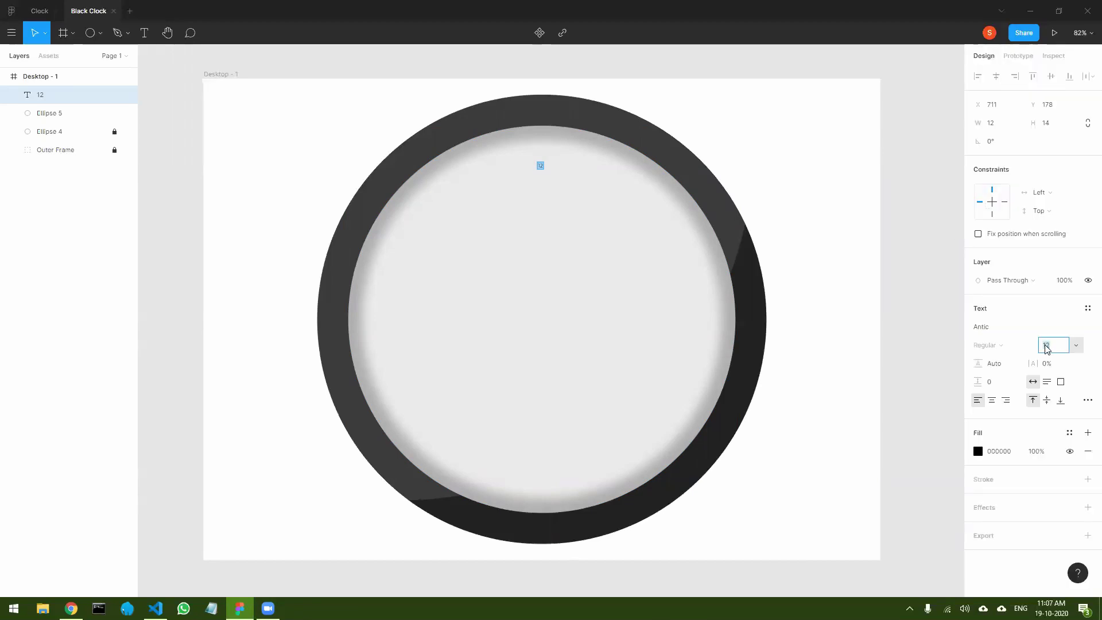
{"action": "type", "text": "34"}
{"action": "key", "text": "Return"}
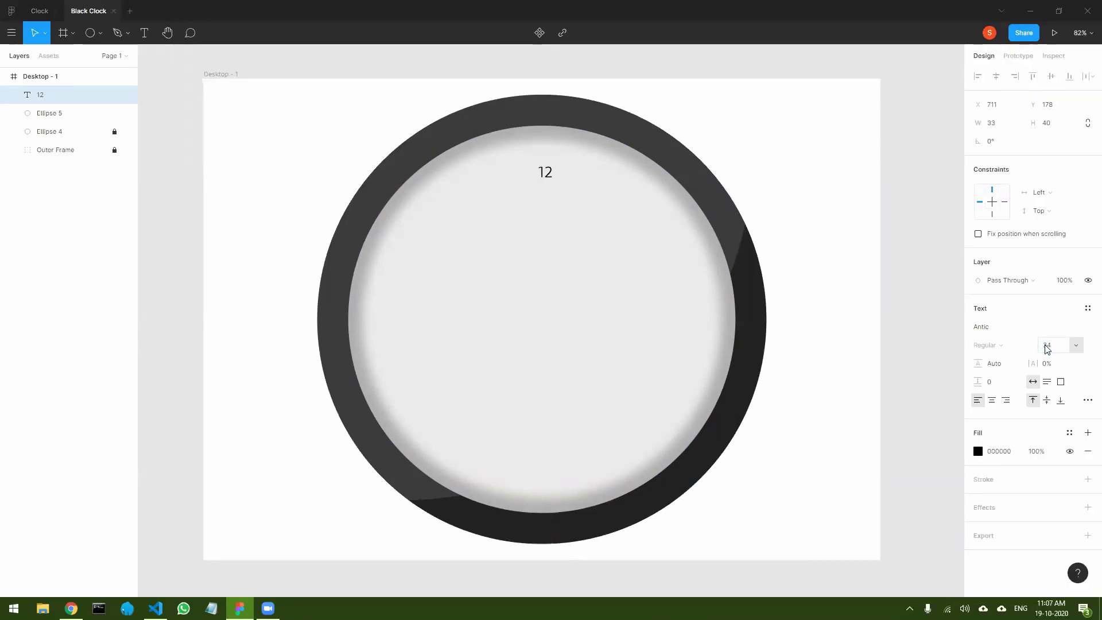
{"action": "left_click", "coordinate": [1049, 346]}
{"action": "type", "text": "42"}
{"action": "key", "text": "Return"}
- Preview neighbouring fonts on the 12 numeral and set its font to Amita
{"action": "left_click", "coordinate": [997, 328]}
{"action": "key", "text": "Up"}
{"action": "key", "text": "Up"}
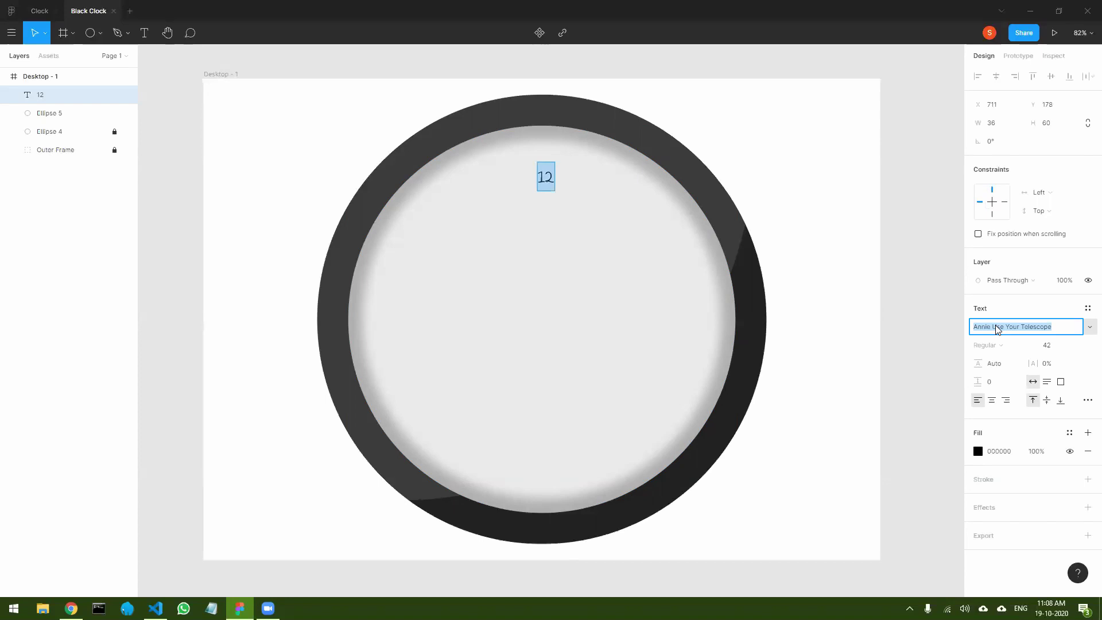
{"action": "key", "text": "Up"}
{"action": "key", "text": "Up"}
{"action": "key", "text": "Up"}
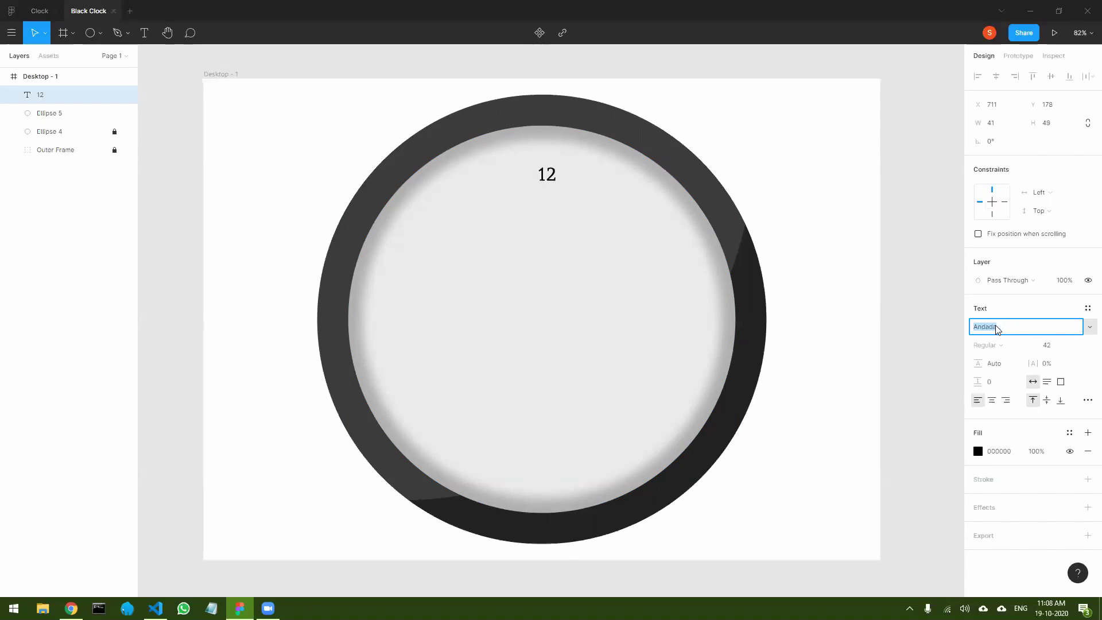
{"action": "key", "text": "Up"}
{"action": "key", "text": "Up"}
{"action": "key", "text": "Up"}
{"action": "key", "text": "Down"}
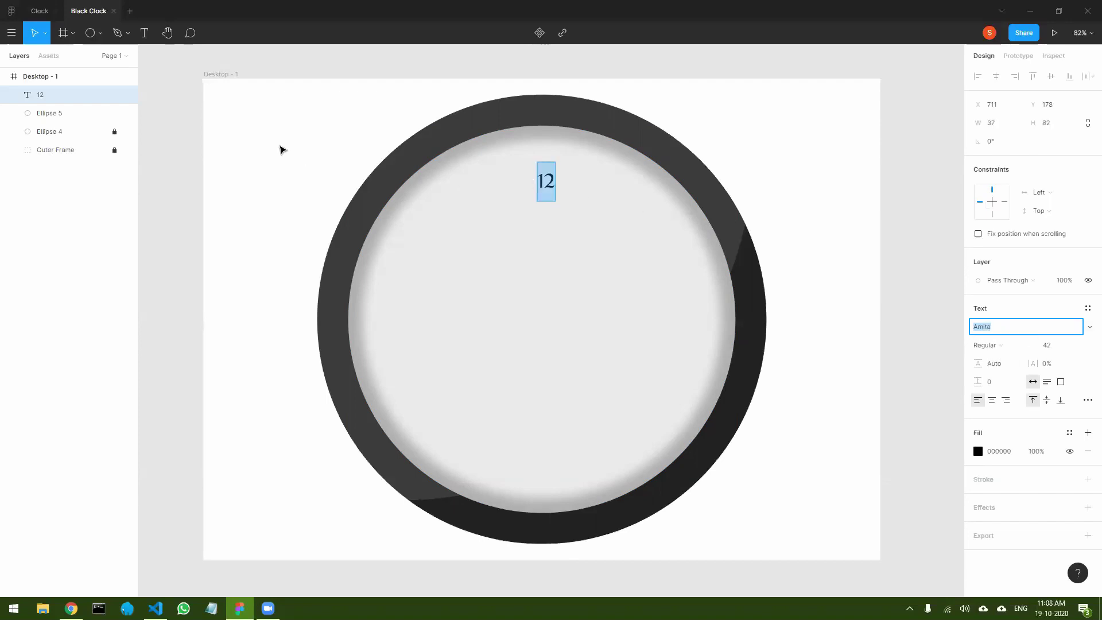
{"action": "key", "text": "Escape"}
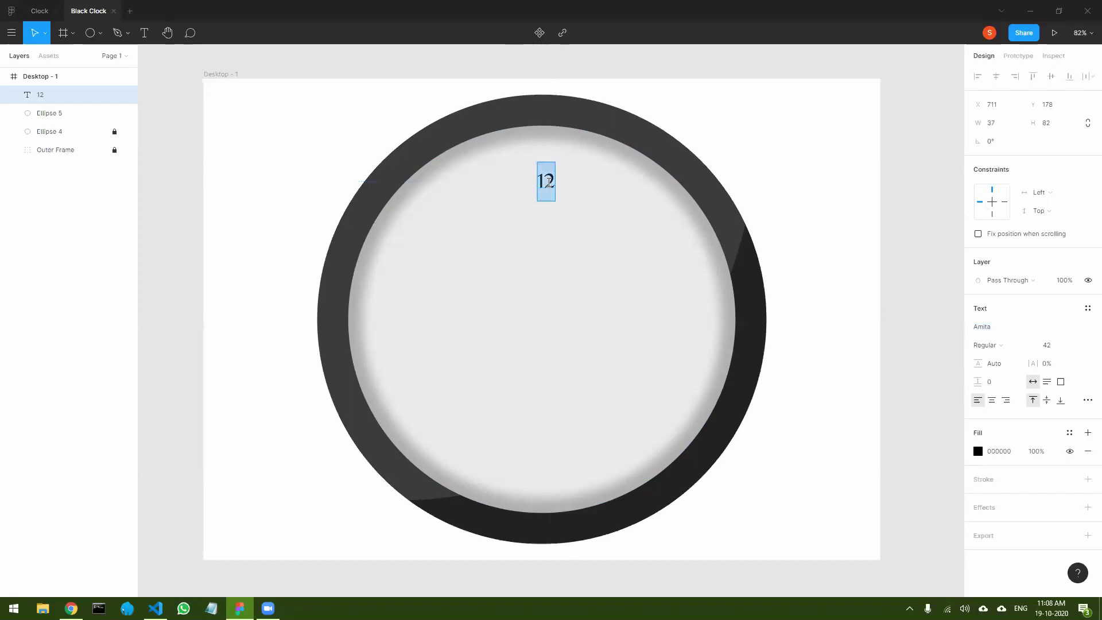
- Try a font size of 50 on the 12 numeral
{"action": "left_click", "coordinate": [1050, 346]}
{"action": "type", "text": "50"}
{"action": "key", "text": "Return"}
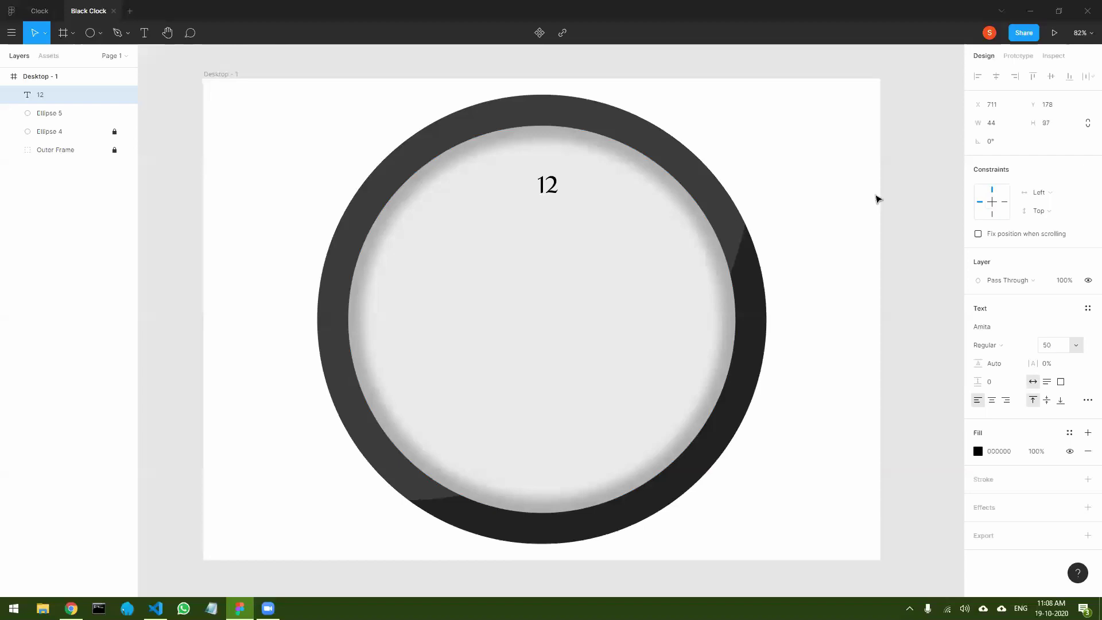
- Compare the 12 numeral with the reference clock in the browser and set its font size to 70
{"action": "key", "text": "alt+Tab"}
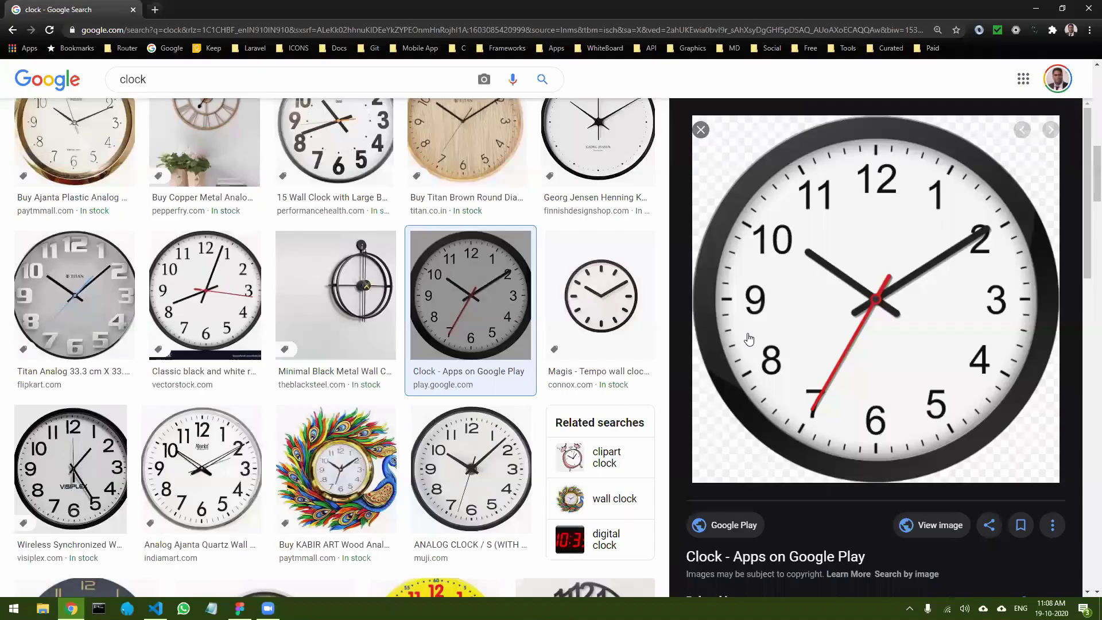
{"action": "key", "text": "alt+Tab"}
{"action": "left_click", "coordinate": [1047, 346]}
{"action": "type", "text": "70"}
{"action": "key", "text": "Return"}
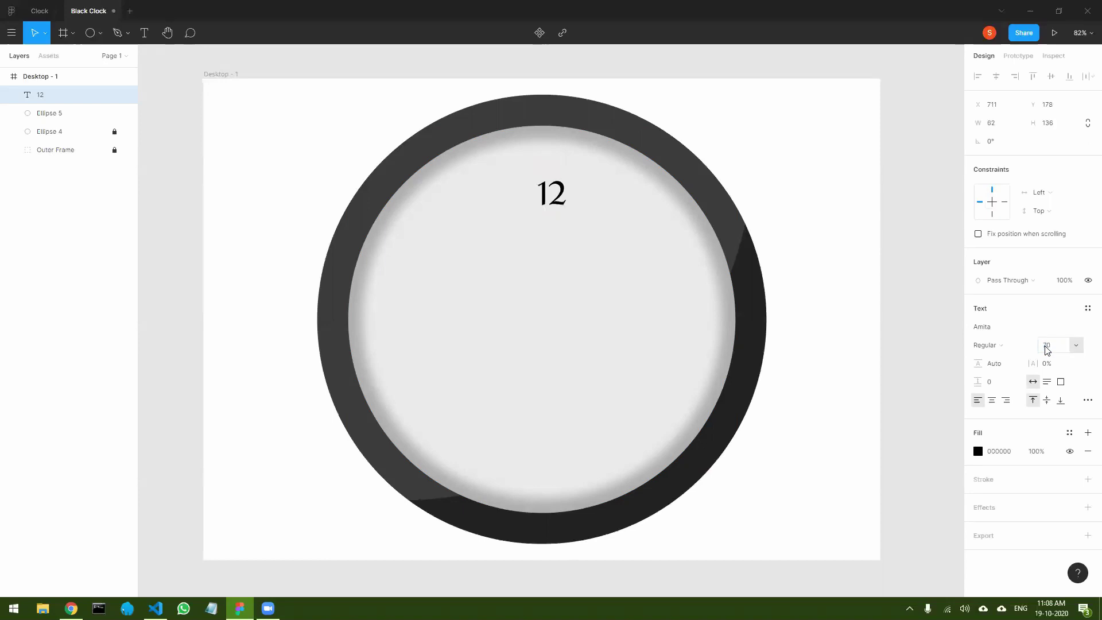
{"action": "key", "text": "alt+Tab"}
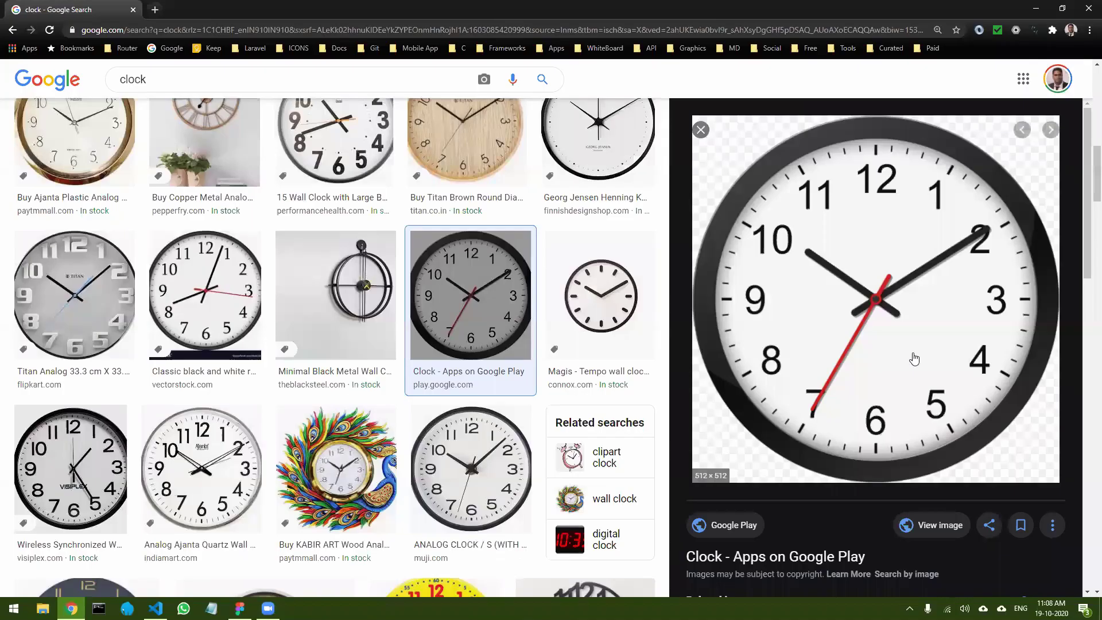
{"action": "key", "text": "alt+Tab"}
{"action": "key", "text": "alt+Tab"}
{"action": "key", "text": "alt+Tab"}
{"action": "key", "text": "Escape"}
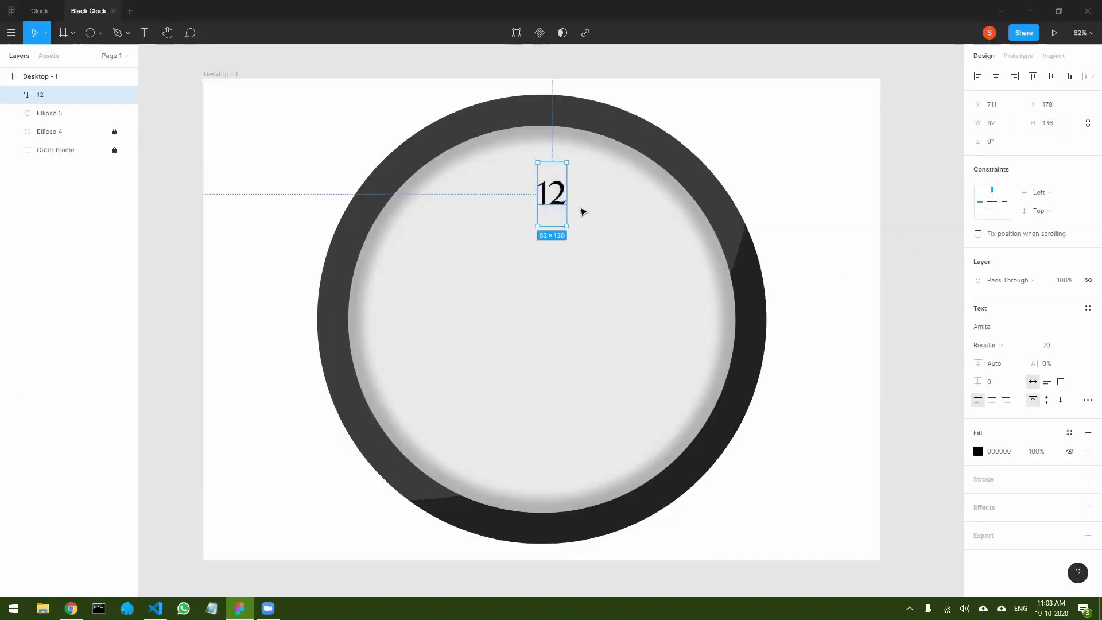
- Move the 12 numeral to about X 689, Y 149 so it sits horizontally centred near the dial's upper edge
{"action": "double_click", "coordinate": [551, 224]}
{"action": "left_click", "coordinate": [553, 183]}
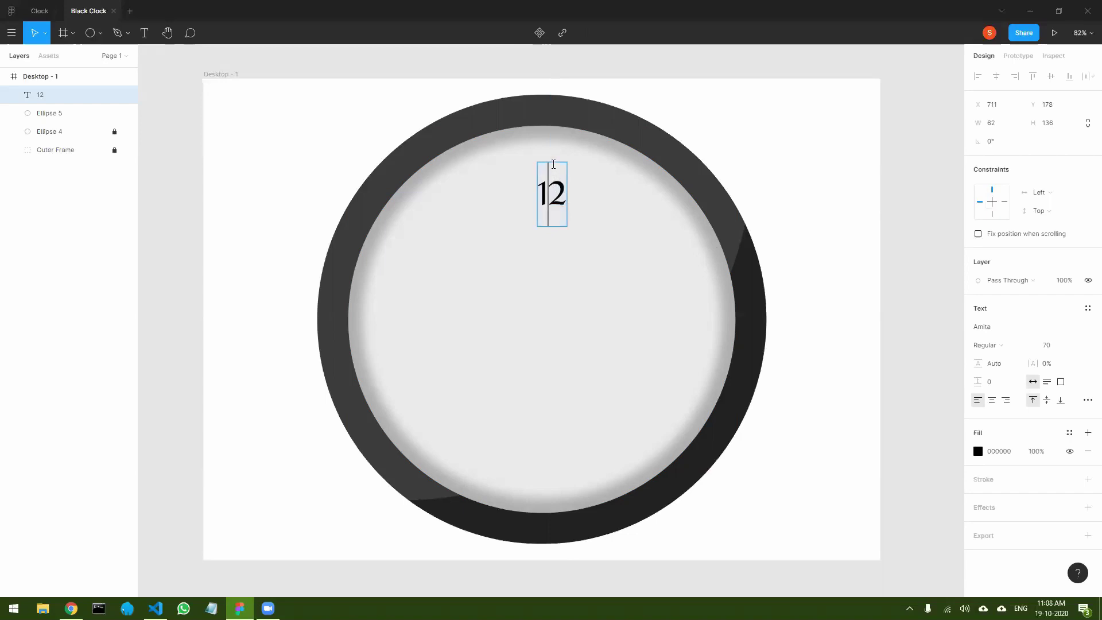
{"action": "key", "text": "Escape"}
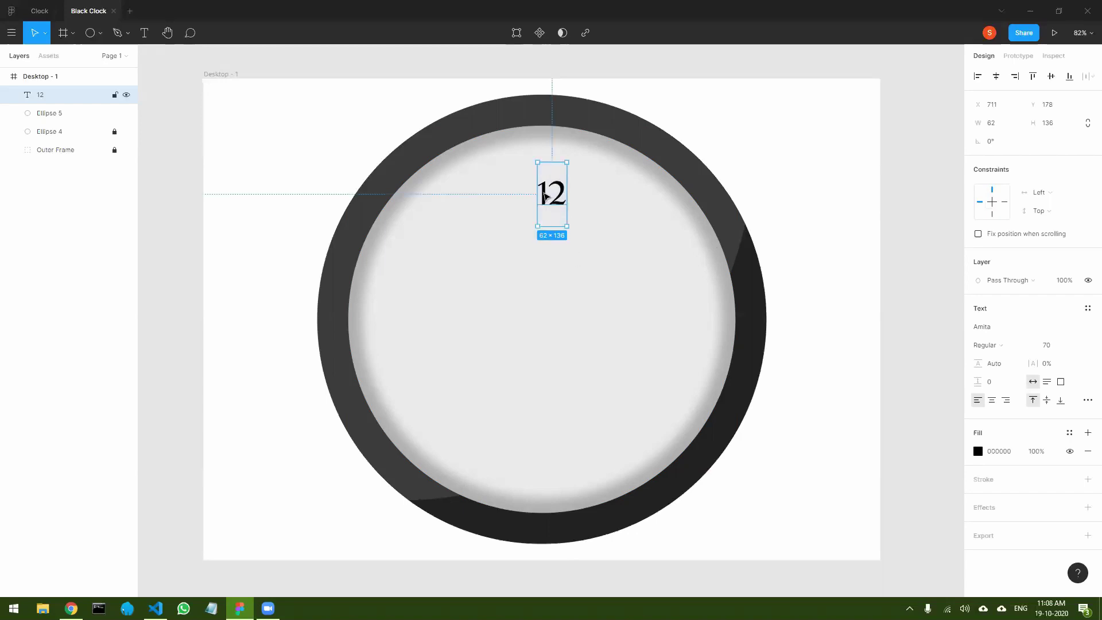
{"action": "left_click_drag", "start_coordinate": [563, 196], "coordinate": [553, 183]}
{"action": "left_click", "coordinate": [591, 224]}
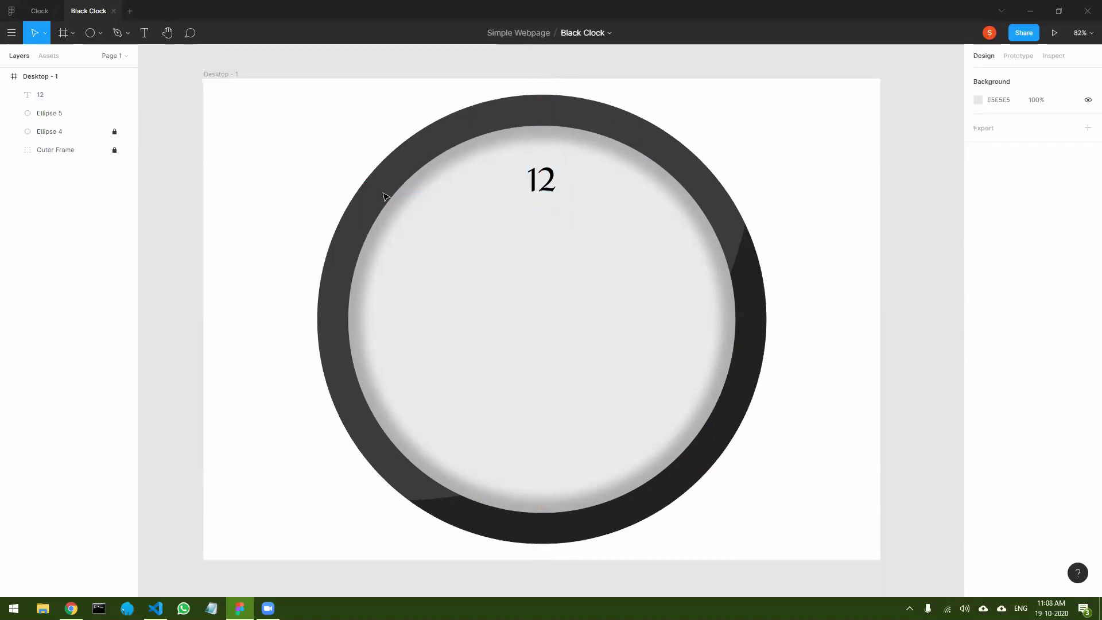
- Draw a vertical tick rectangle above the 12 numeral, centre it on the dial, and size it to about 14 × 43
{"action": "left_click", "coordinate": [101, 33]}
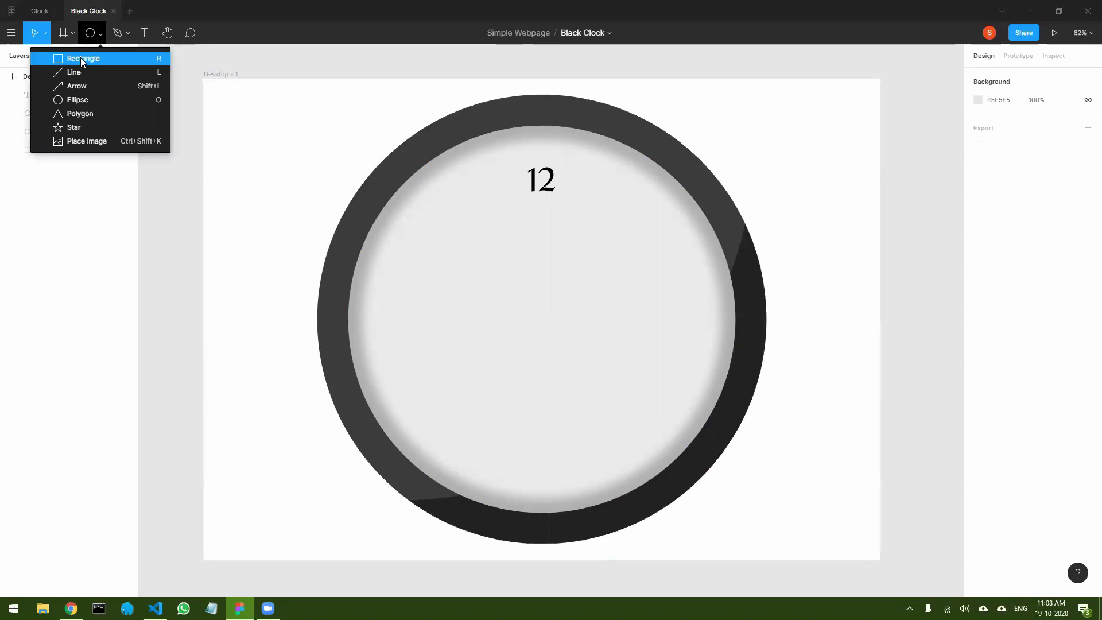
{"action": "left_click", "coordinate": [80, 56]}
{"action": "scroll", "coordinate": [521, 141], "scroll_direction": "up", "scroll_amount": 10}
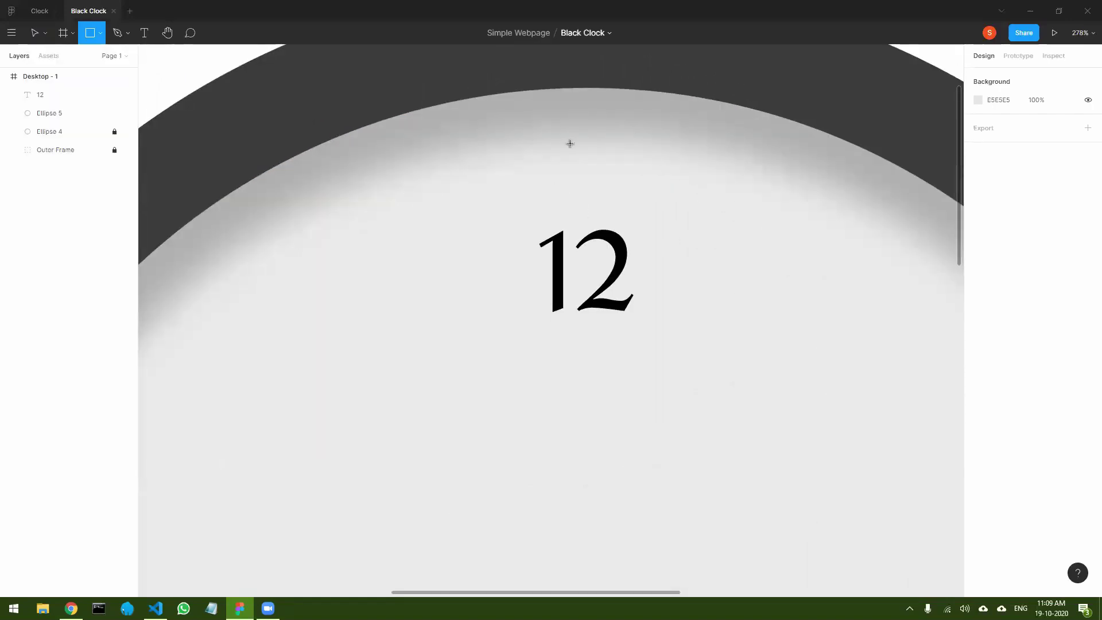
{"action": "left_click_drag", "start_coordinate": [571, 144], "coordinate": [594, 192]}
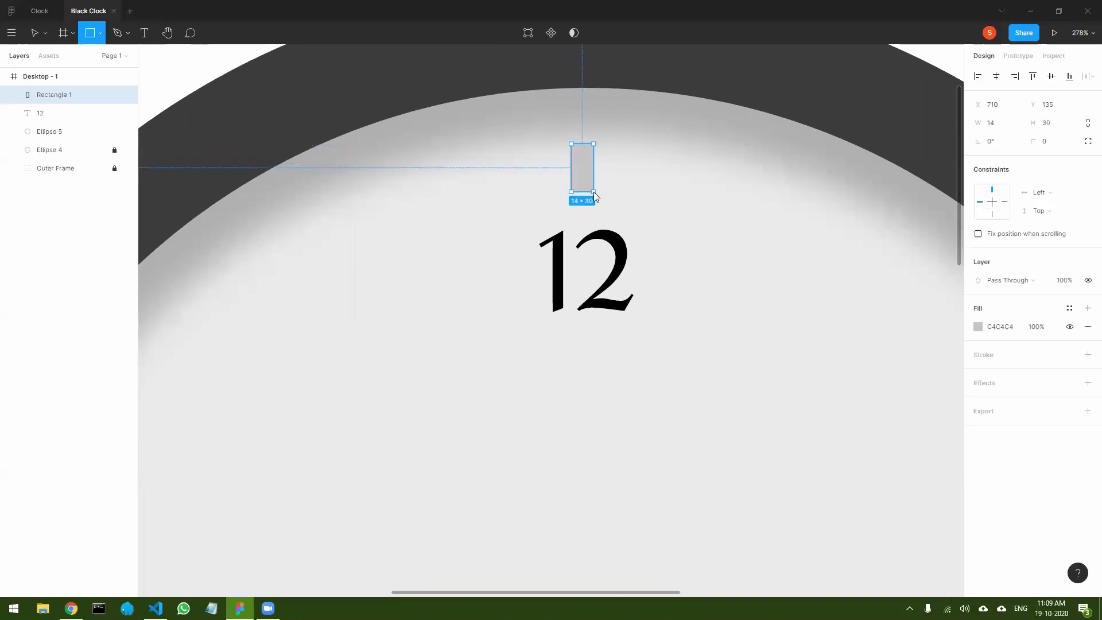
{"action": "left_click_drag", "start_coordinate": [594, 192], "coordinate": [588, 166]}
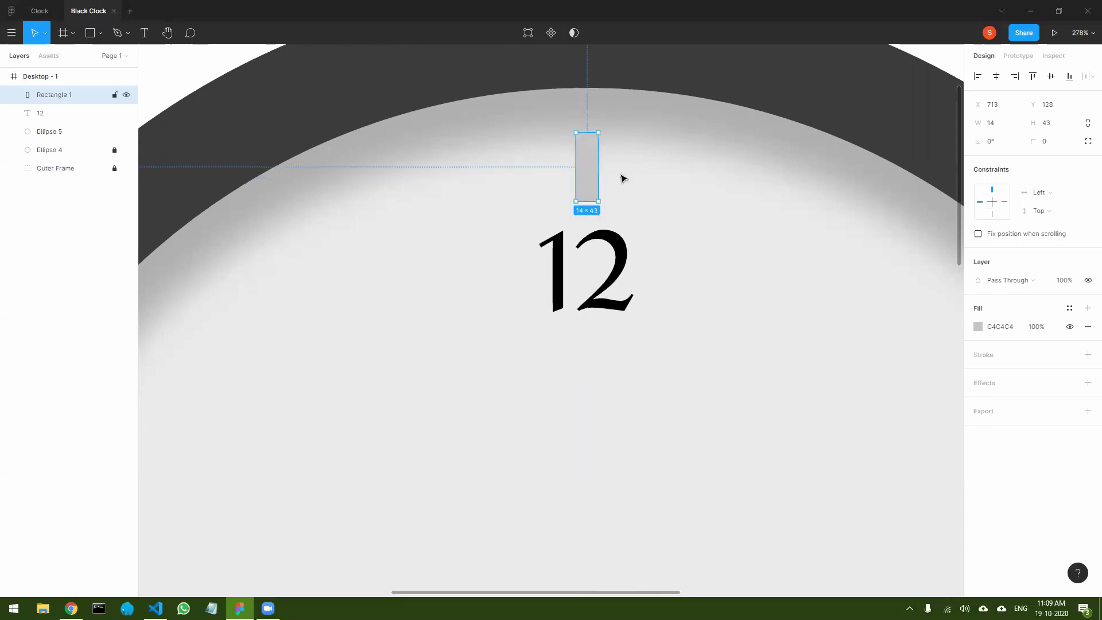
- Sample the clock rim's colour for the tick rectangle's fill and darken it to 222222
{"action": "left_click", "coordinate": [978, 326]}
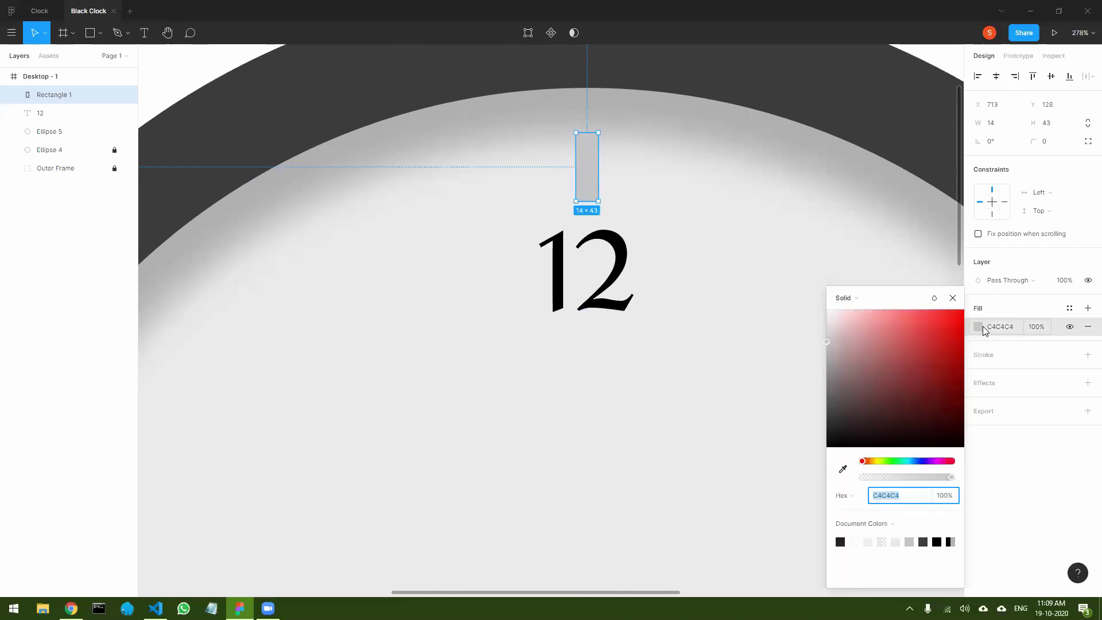
{"action": "left_click", "coordinate": [843, 469]}
{"action": "left_click", "coordinate": [909, 101]}
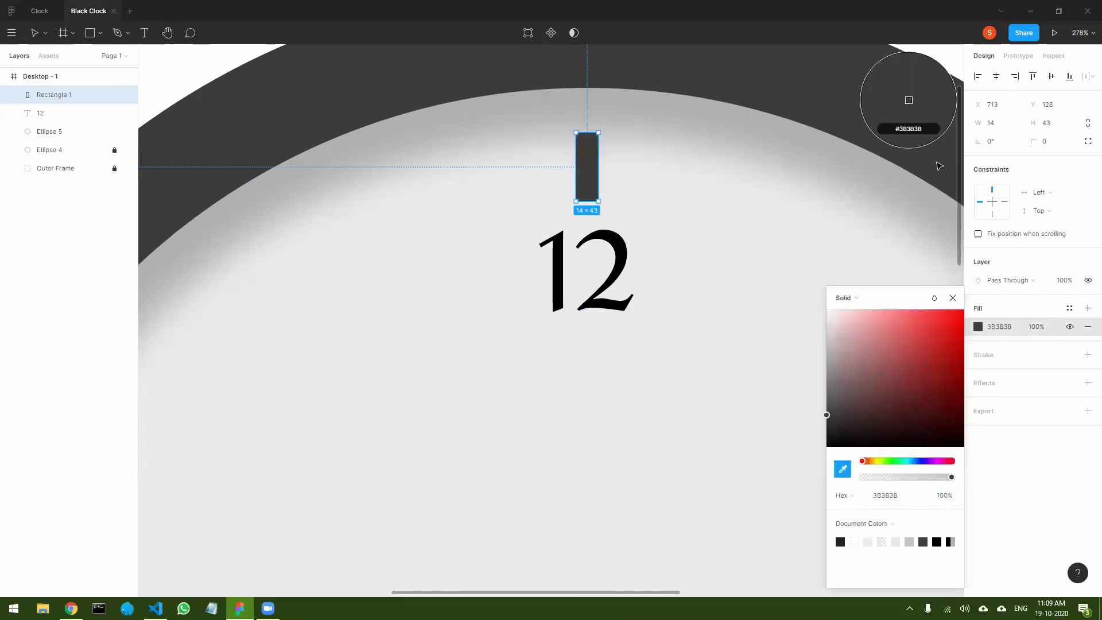
{"action": "left_click_drag", "start_coordinate": [834, 425], "coordinate": [827, 428]}
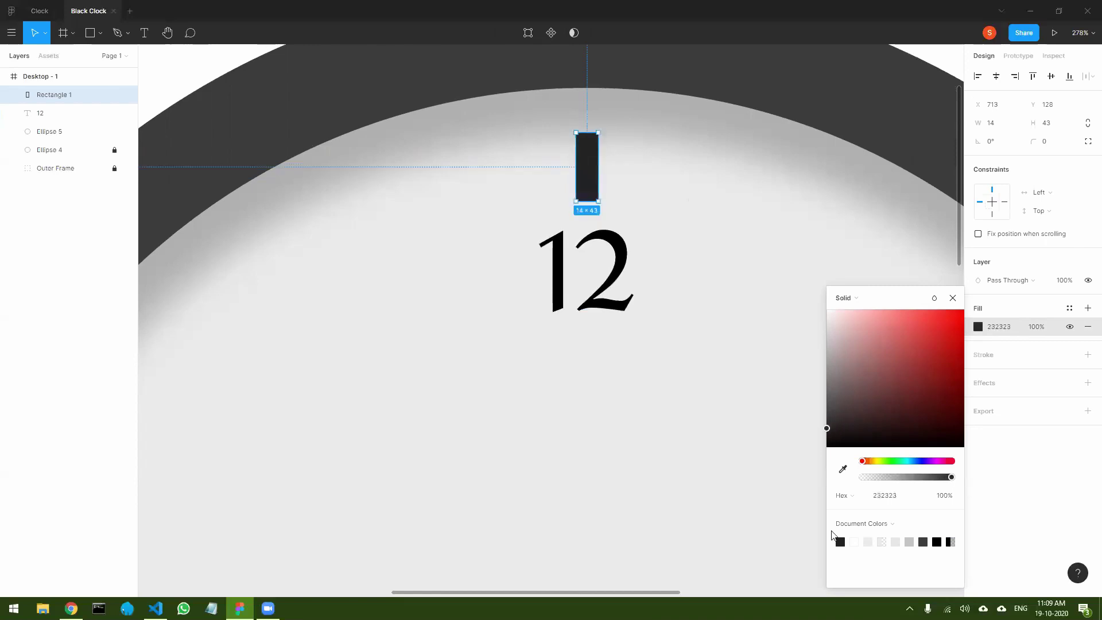
{"action": "left_click", "coordinate": [953, 298]}
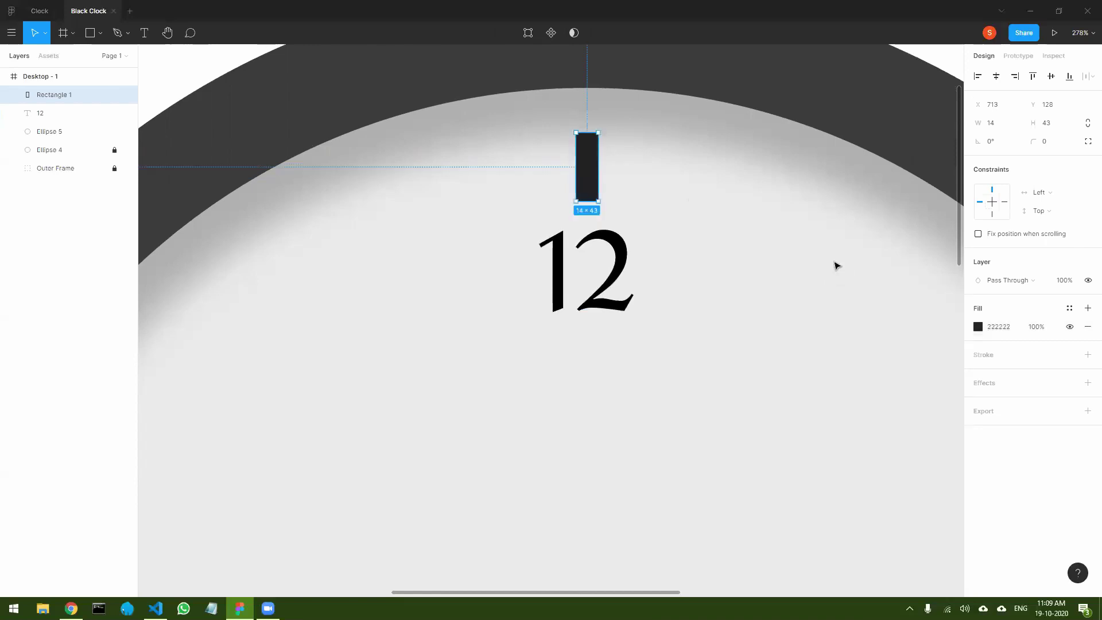
{"action": "key", "text": "Escape"}
{"action": "scroll", "coordinate": [659, 244], "scroll_direction": "down", "scroll_amount": 5, "text": "ctrl"}
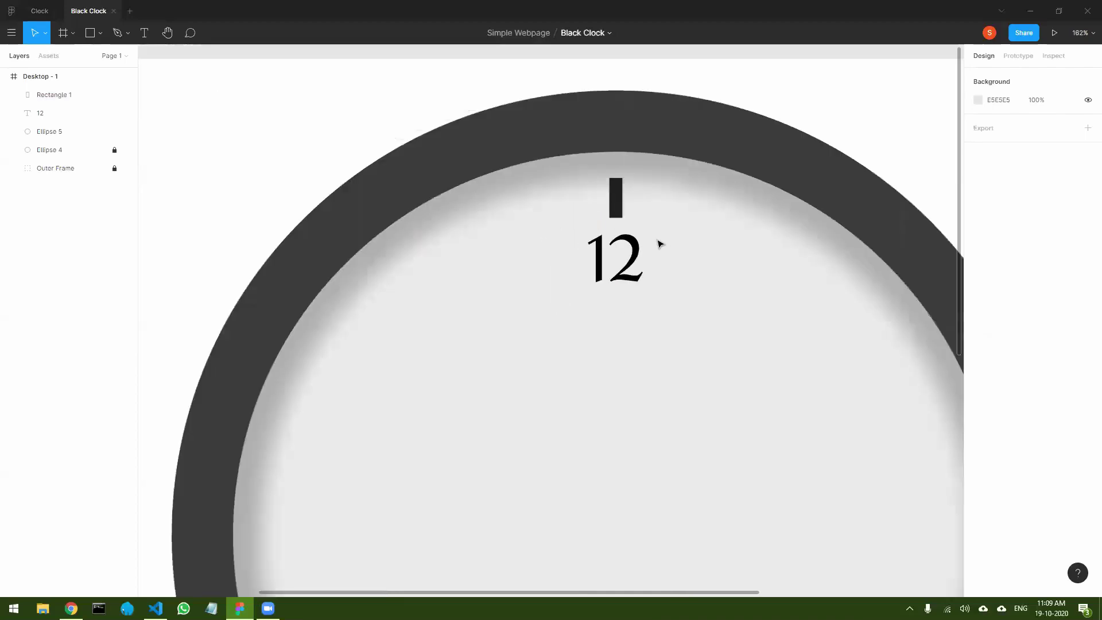
- Check the tick marks on the reference clock and shorten the tick rectangle above the 12 to a height of 35
{"action": "key", "text": "alt+Tab"}
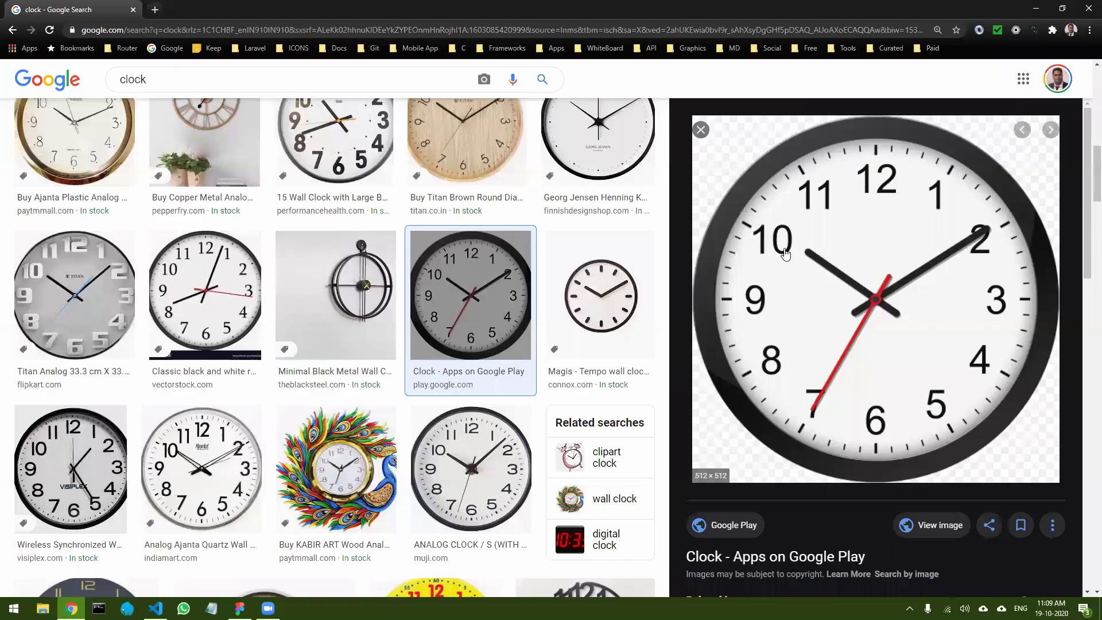
{"action": "key", "text": "alt+Tab"}
{"action": "left_click", "coordinate": [637, 221]}
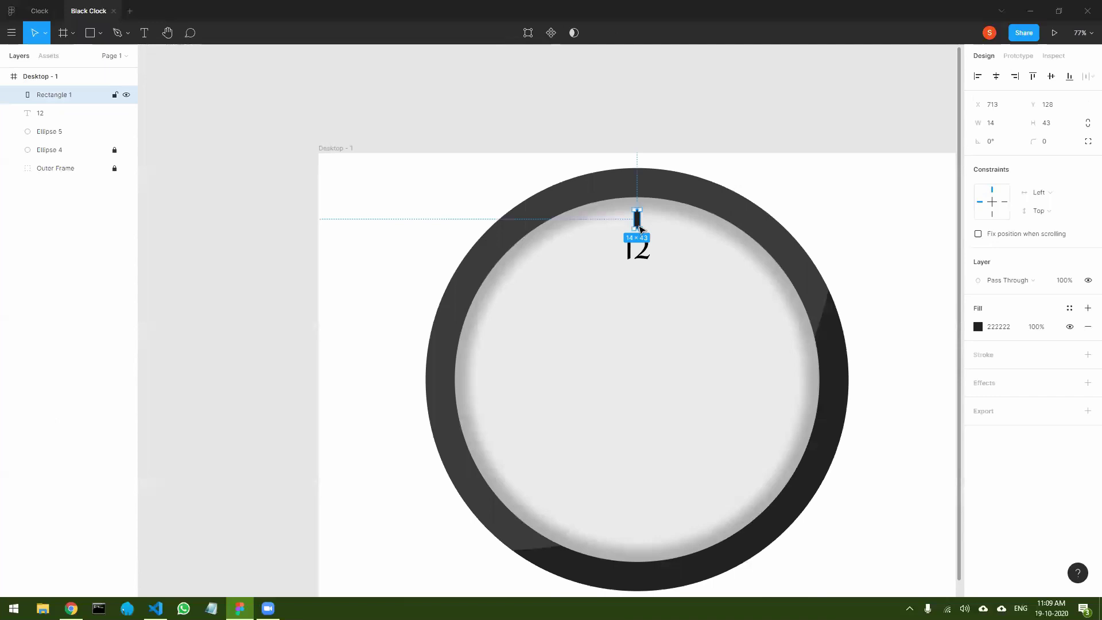
{"action": "scroll", "coordinate": [638, 233], "scroll_direction": "left", "scroll_amount": 3}
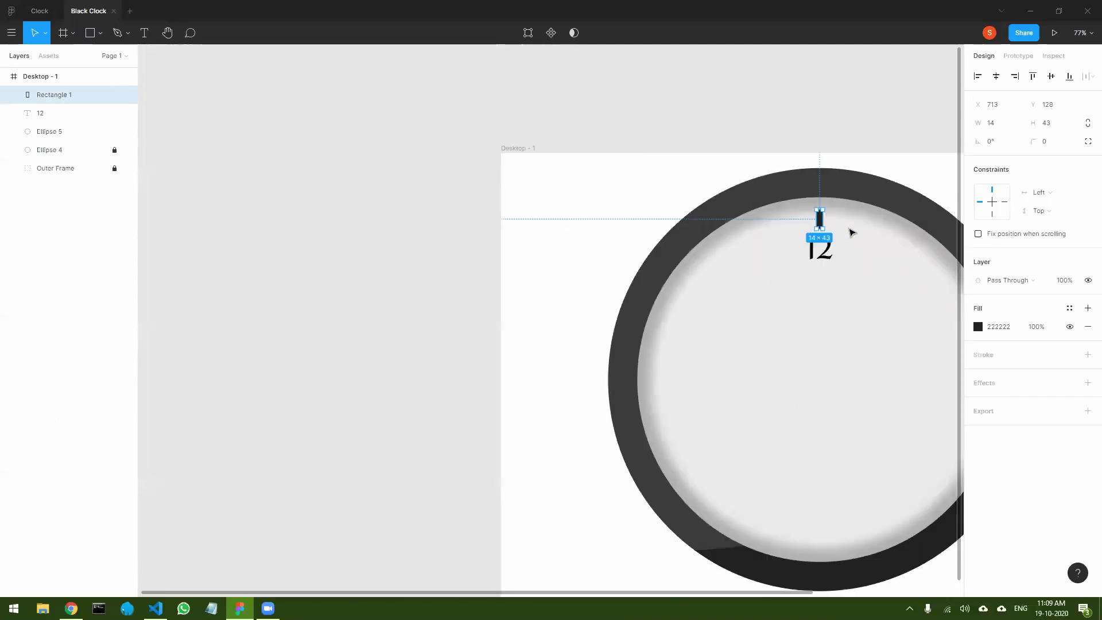
{"action": "scroll", "coordinate": [852, 232], "scroll_direction": "right", "scroll_amount": 3}
{"action": "scroll", "coordinate": [667, 217], "scroll_direction": "down", "scroll_amount": 1}
{"action": "scroll", "coordinate": [668, 216], "scroll_direction": "up", "scroll_amount": 10}
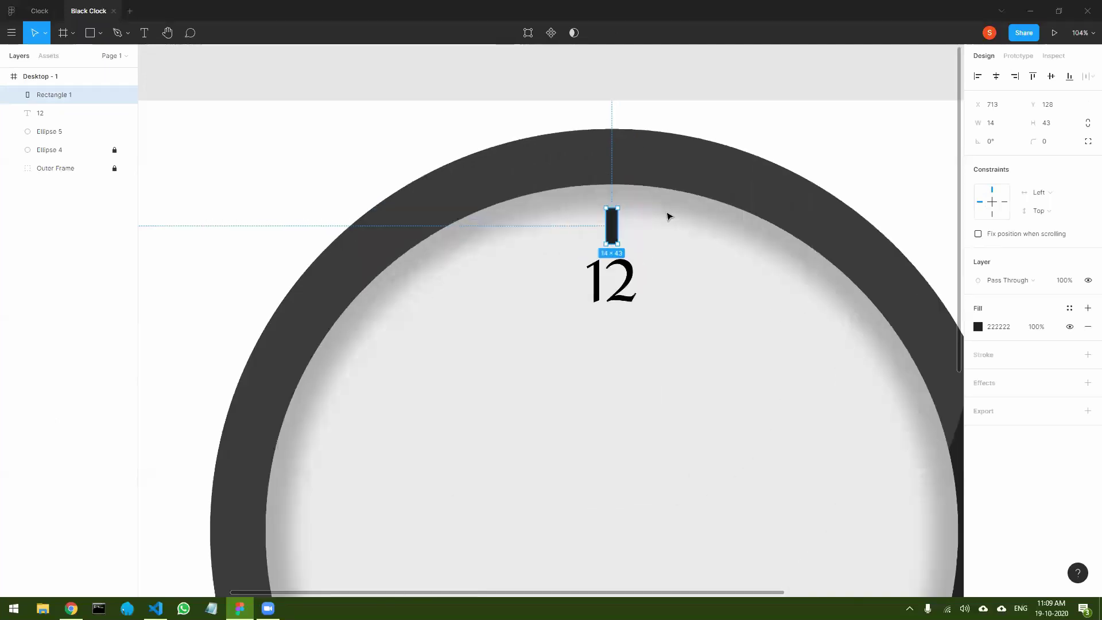
{"action": "left_click_drag", "start_coordinate": [508, 311], "coordinate": [508, 290]}
{"action": "left_click", "coordinate": [598, 260]}
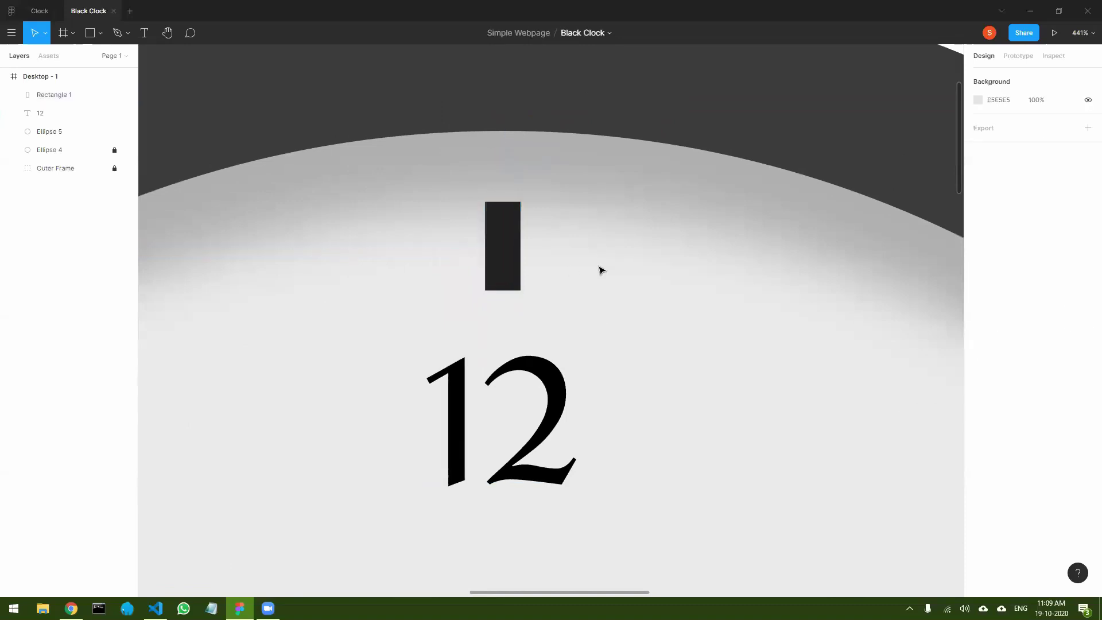
{"action": "scroll", "coordinate": [600, 269], "scroll_direction": "down", "scroll_amount": 10}
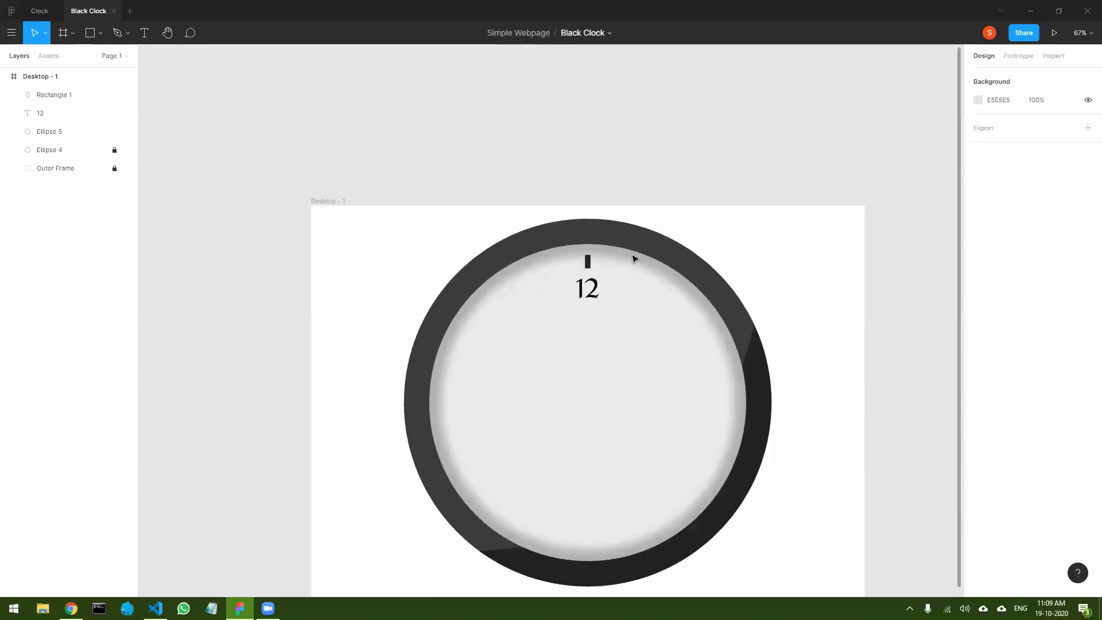
- Compare with the reference clock again and make the tick rectangle above the 12 narrower and shorter, keeping it centred
{"action": "key", "text": "alt+Tab"}
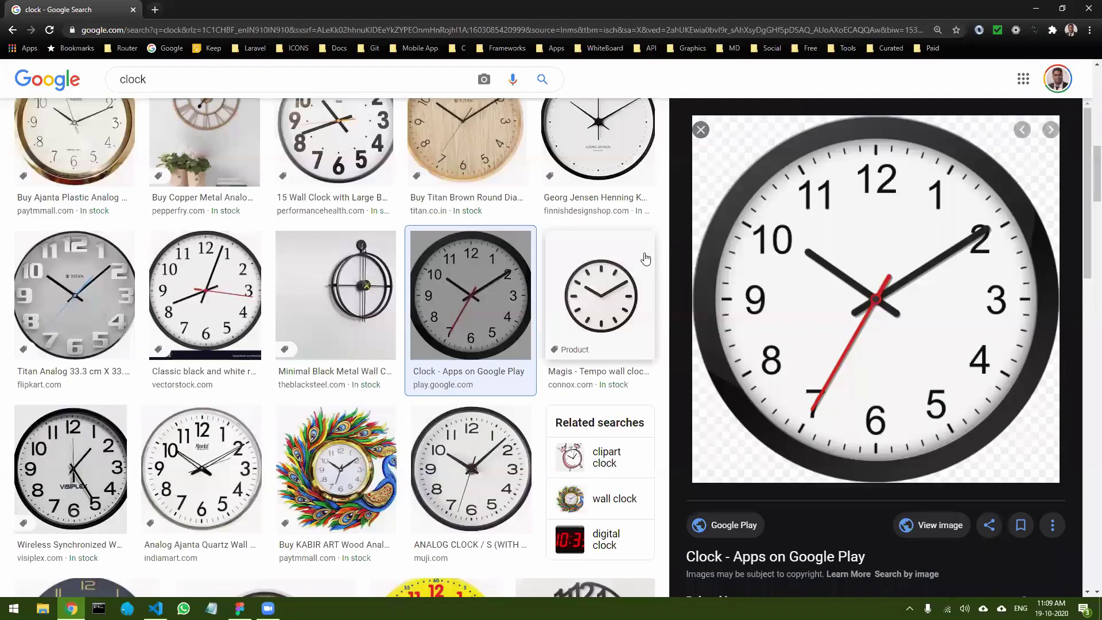
{"action": "key", "text": "alt+Tab"}
{"action": "left_click", "coordinate": [588, 266]}
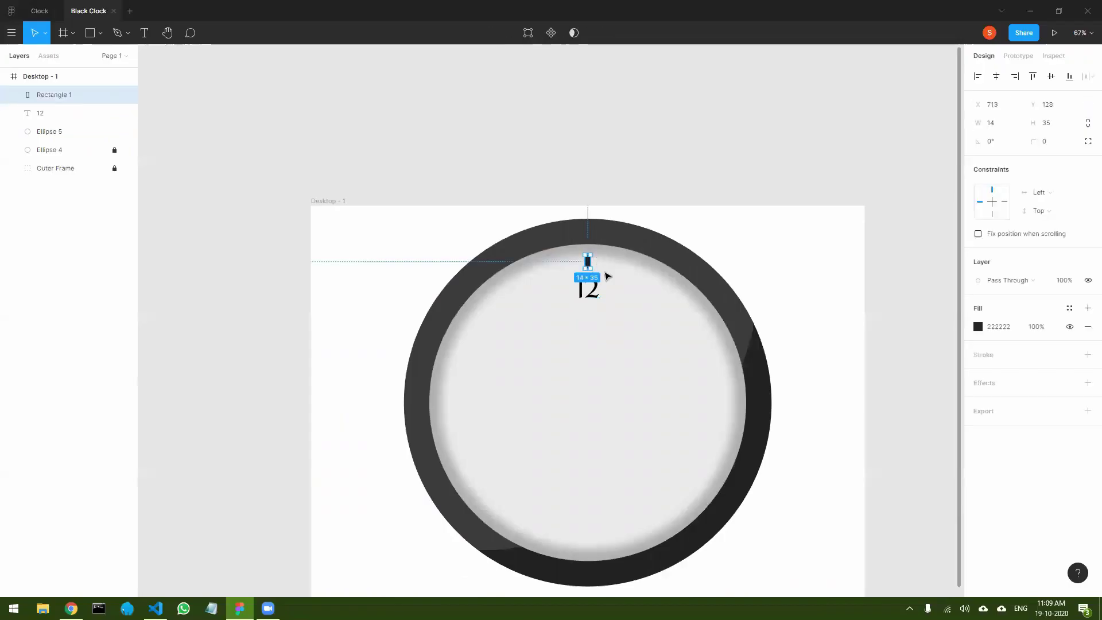
{"action": "scroll", "coordinate": [605, 273], "scroll_direction": "up", "scroll_amount": 10}
{"action": "left_click_drag", "start_coordinate": [515, 253], "coordinate": [502, 215]}
{"action": "left_click", "coordinate": [579, 256]}
{"action": "scroll", "coordinate": [595, 249], "scroll_direction": "down", "scroll_amount": 8}
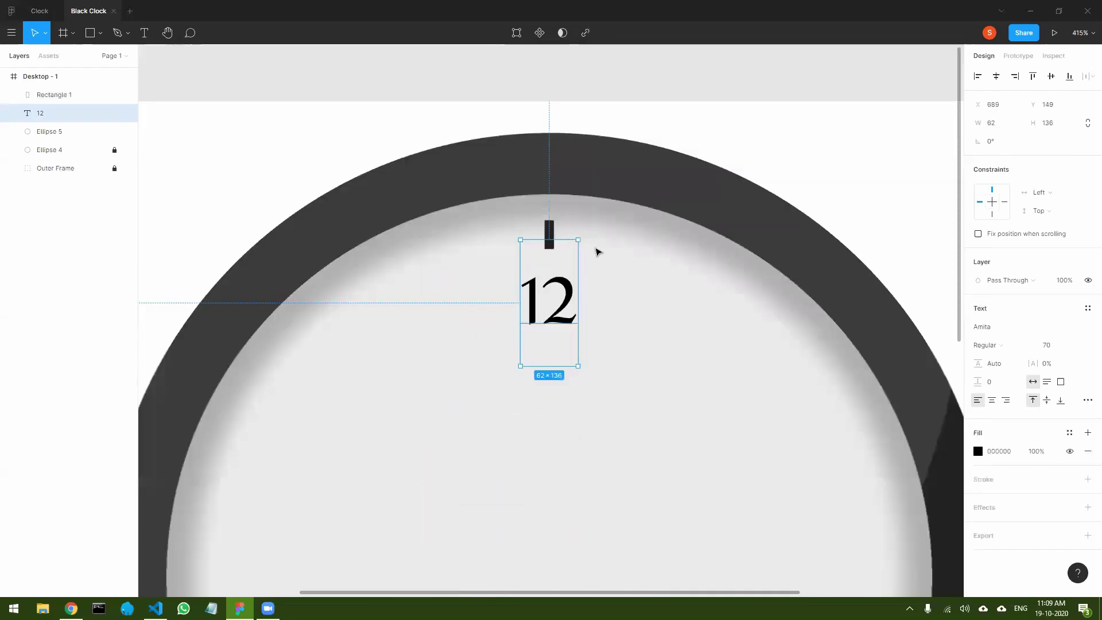
{"action": "scroll", "coordinate": [627, 255], "scroll_direction": "down", "scroll_amount": 3}
{"action": "scroll", "coordinate": [706, 287], "scroll_direction": "up", "scroll_amount": 3}
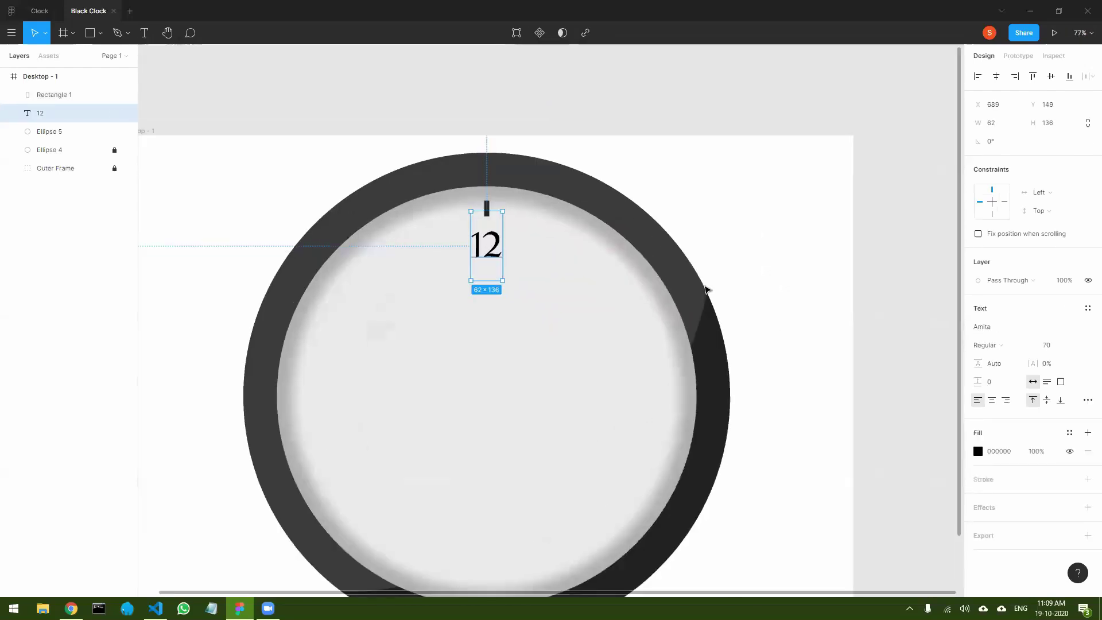
- Compare with the reference clock and move the 12 numeral up towards its tick, to about Y 135
{"action": "key", "text": "alt+Tab"}
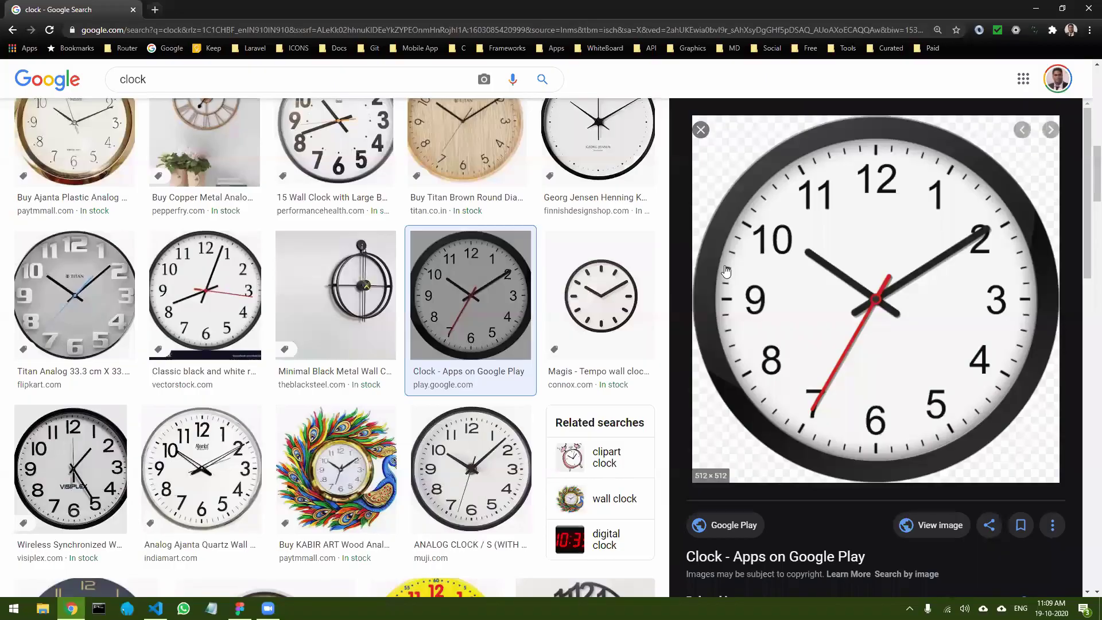
{"action": "key", "text": "alt+Tab"}
{"action": "left_click_drag", "start_coordinate": [495, 253], "coordinate": [497, 241]}
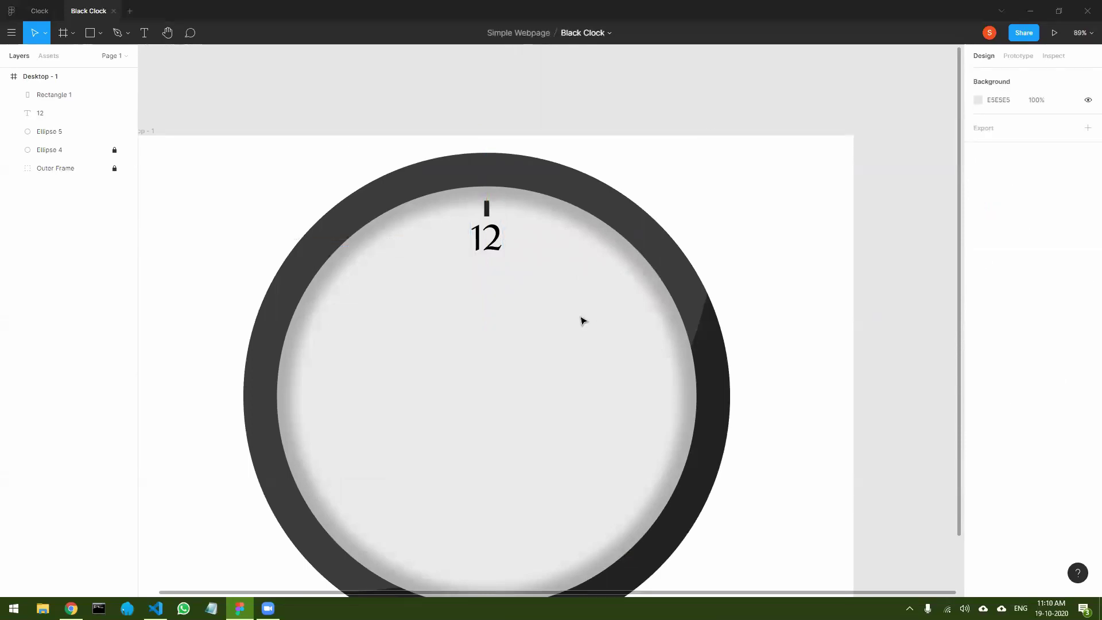
{"action": "scroll", "coordinate": [569, 295], "scroll_direction": "down", "scroll_amount": 2}
{"action": "scroll", "coordinate": [516, 291], "scroll_direction": "down", "scroll_amount": 2}
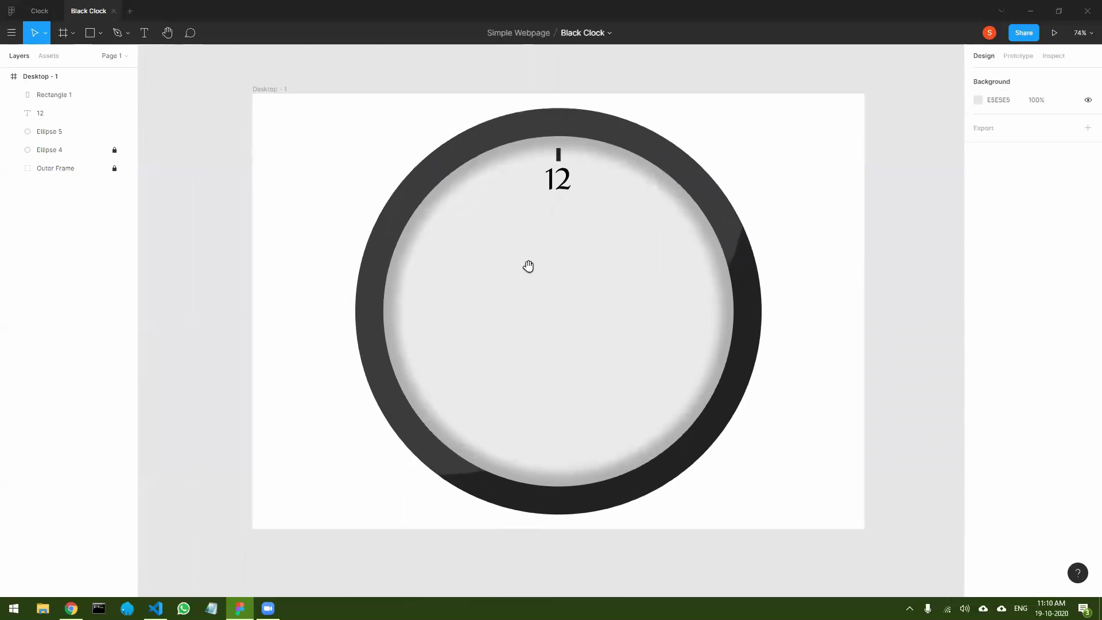
{"action": "scroll", "coordinate": [510, 266], "scroll_direction": "up", "scroll_amount": 3}
{"action": "scroll", "coordinate": [510, 266], "scroll_direction": "down", "scroll_amount": 1}
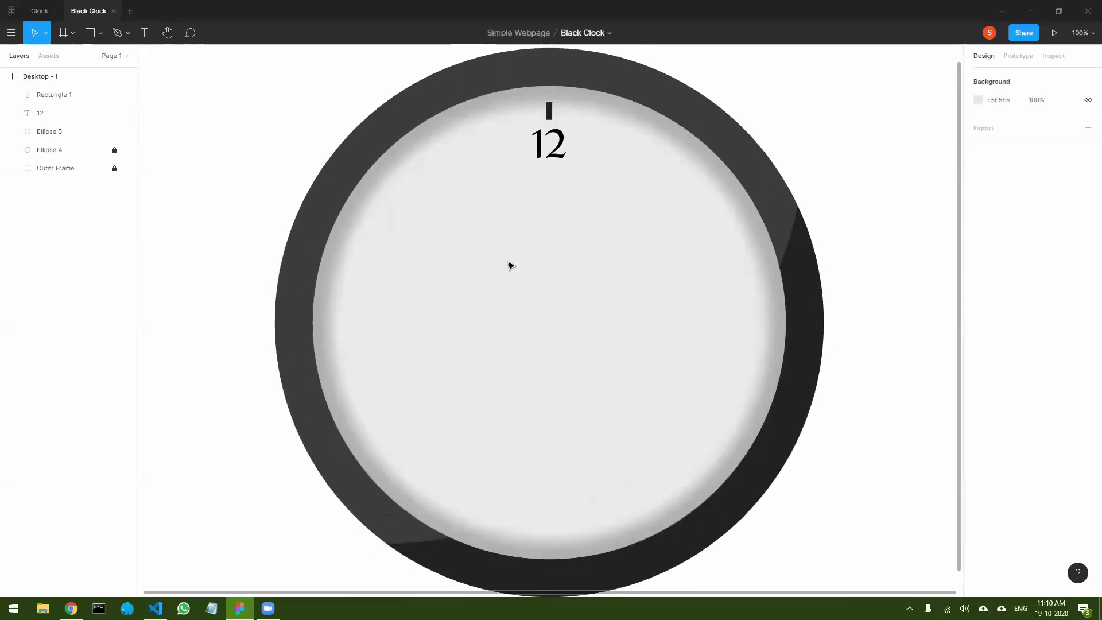
- Group Ellipse 5, the 12 numeral and Rectangle 1, and name the group Numbers
{"action": "left_click", "coordinate": [52, 132]}
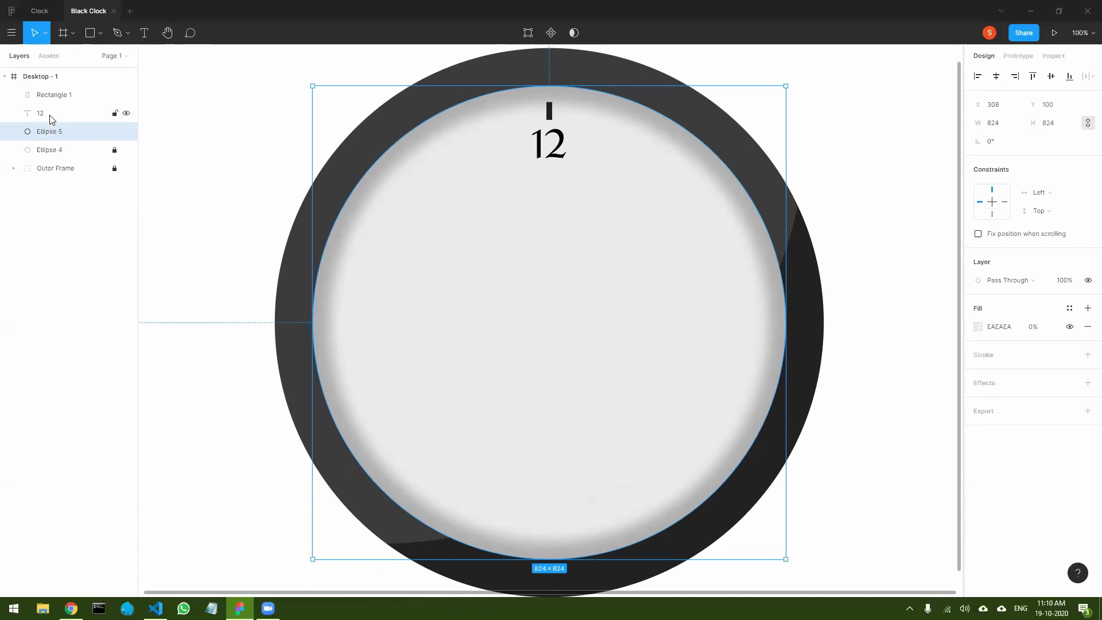
{"action": "left_click", "coordinate": [50, 118], "text": "shift"}
{"action": "left_click", "coordinate": [60, 99], "text": "shift"}
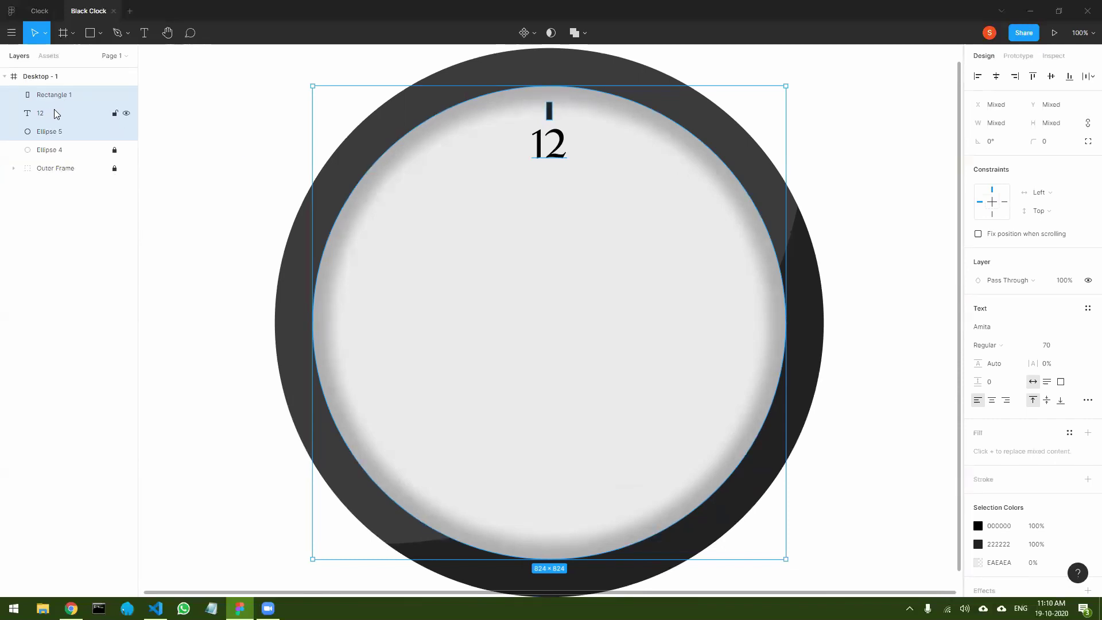
{"action": "key", "text": "ctrl+g"}
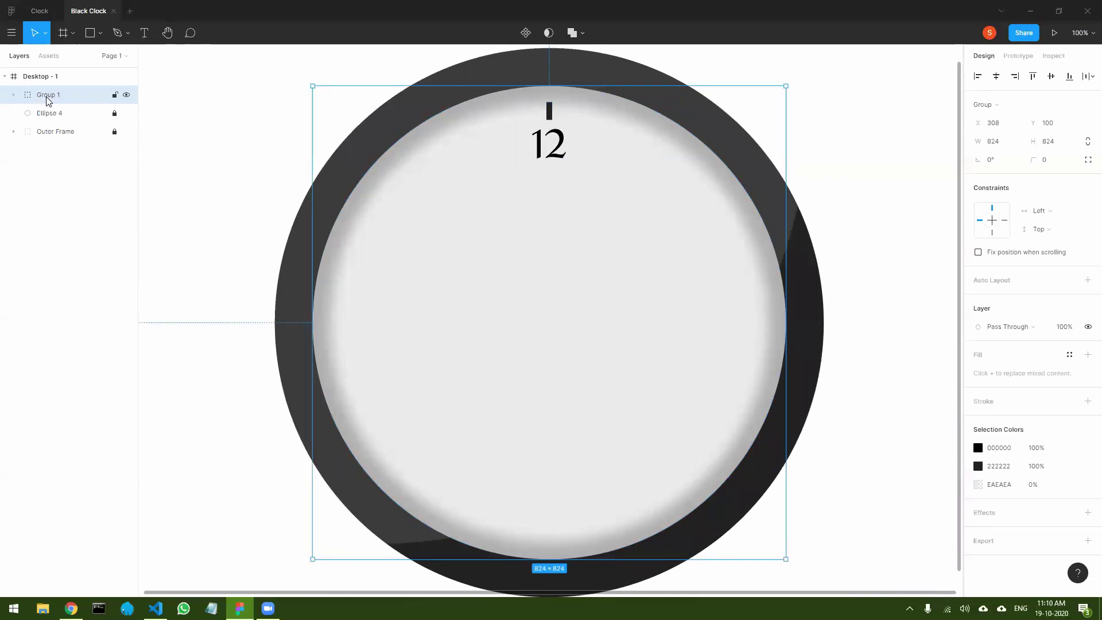
{"action": "double_click", "coordinate": [49, 101]}
{"action": "type", "text": "Numbers"}
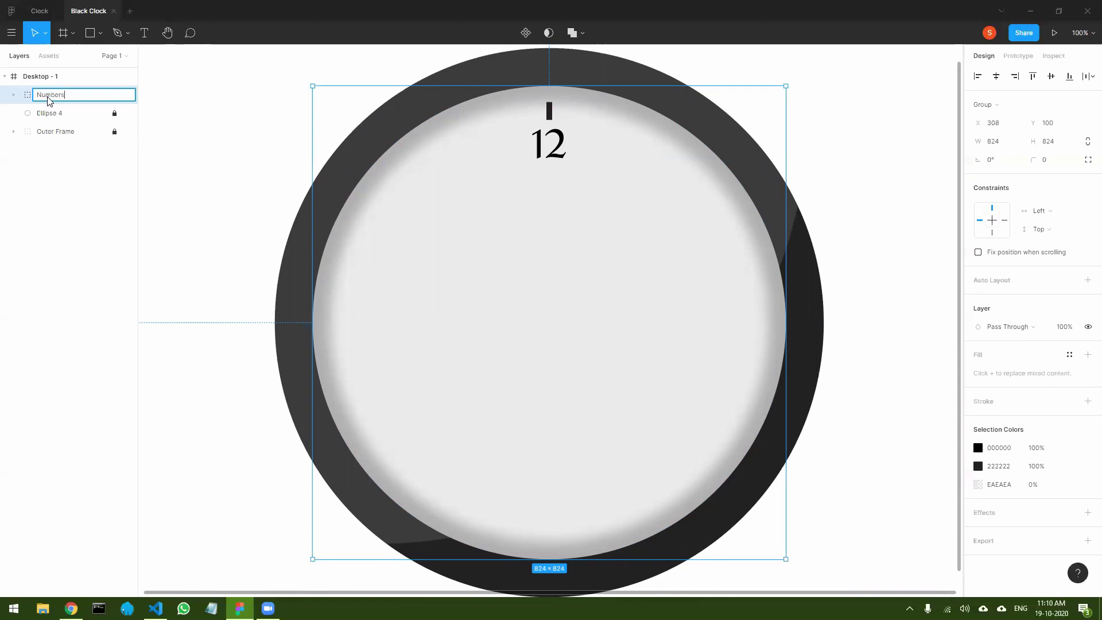
{"action": "key", "text": "Return"}
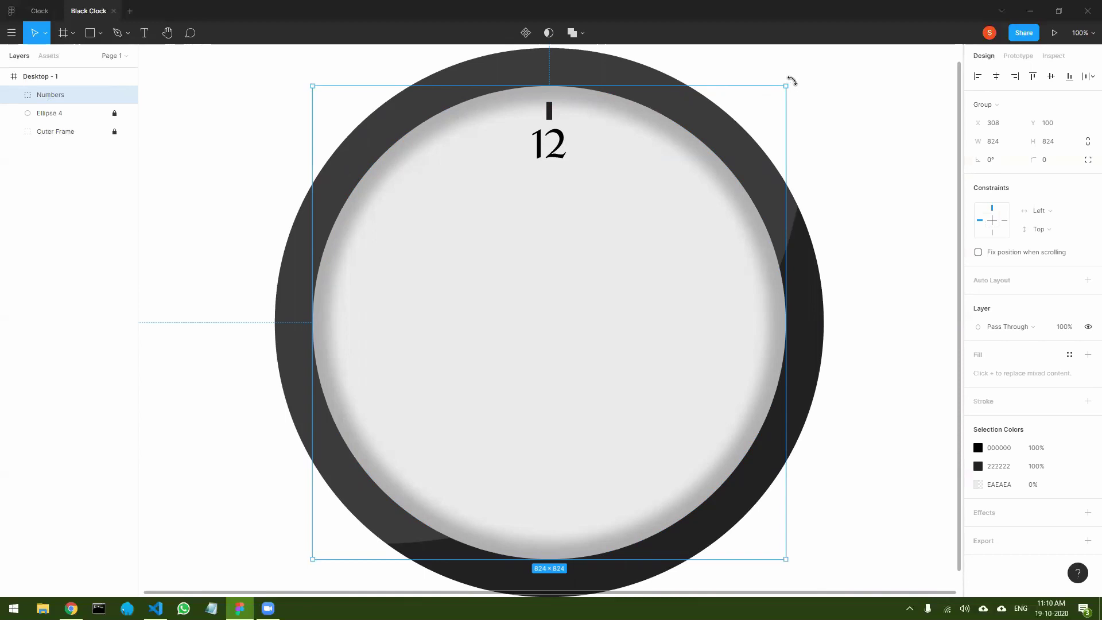
{"action": "mouse_move", "coordinate": [790, 84]}
{"action": "left_mouse_down"}
{"action": "mouse_move", "coordinate": [827, 118]}
{"action": "mouse_move", "coordinate": [874, 209]}
{"action": "mouse_move", "coordinate": [861, 423]}
{"action": "mouse_move", "coordinate": [590, 523]}
{"action": "mouse_move", "coordinate": [433, 482]}
{"action": "mouse_move", "coordinate": [756, 451]}
{"action": "mouse_move", "coordinate": [794, 118]}
{"action": "mouse_move", "coordinate": [779, 85]}
{"action": "left_mouse_up"}
{"action": "key", "text": "ctrl+d"}
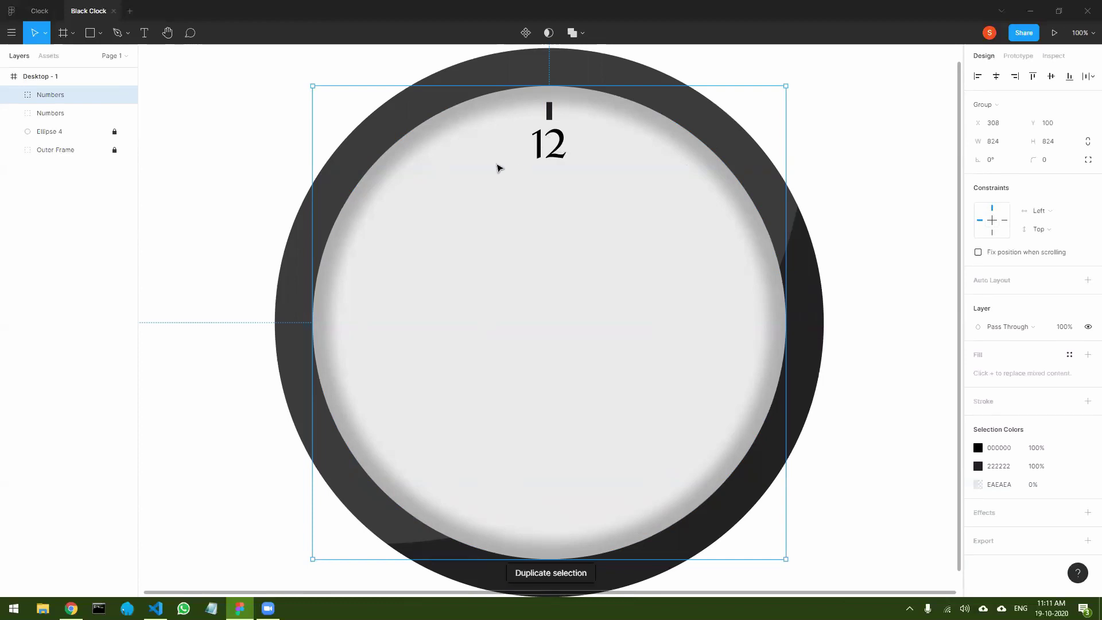
{"action": "key", "text": "ctrl+z"}
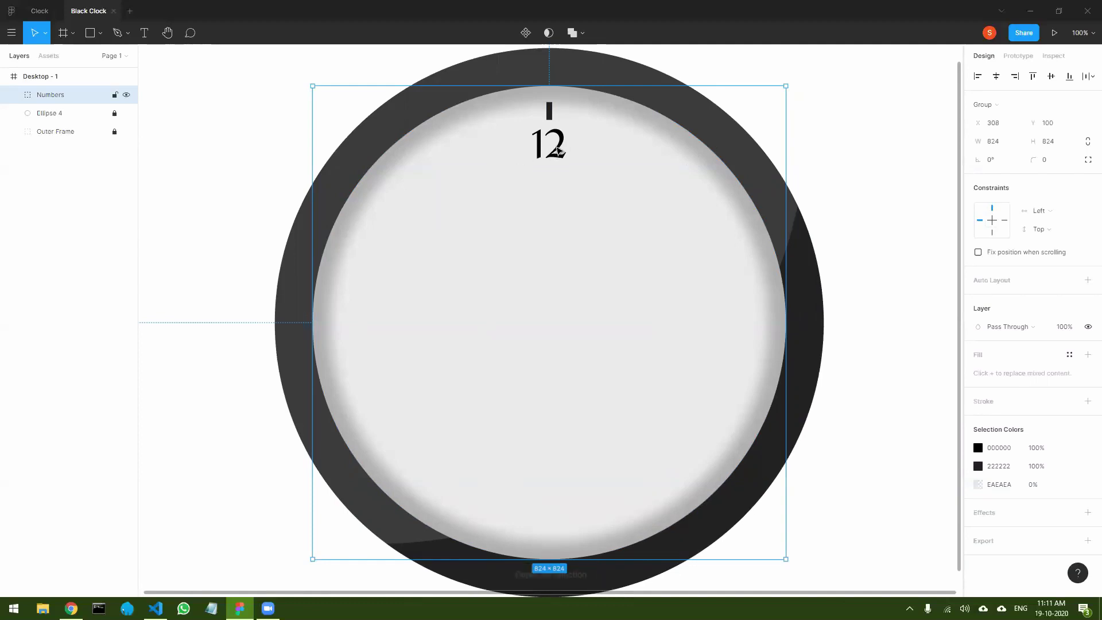
- Set the text alignment of the 12 numeral to centre
{"action": "double_click", "coordinate": [557, 149]}
{"action": "double_click", "coordinate": [556, 150]}
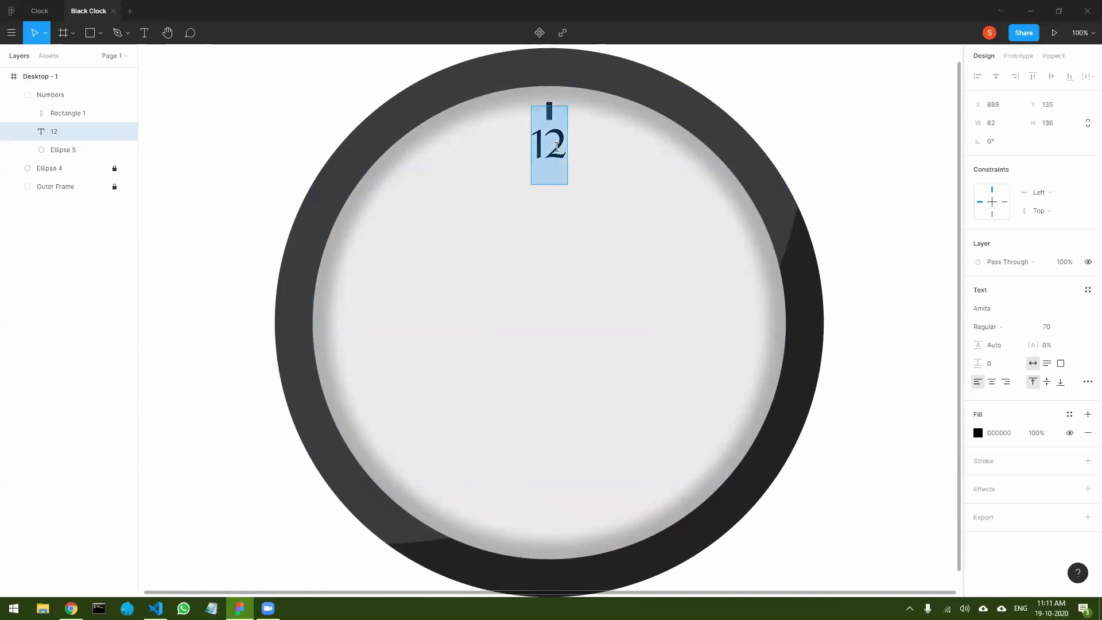
{"action": "left_click", "coordinate": [992, 382]}
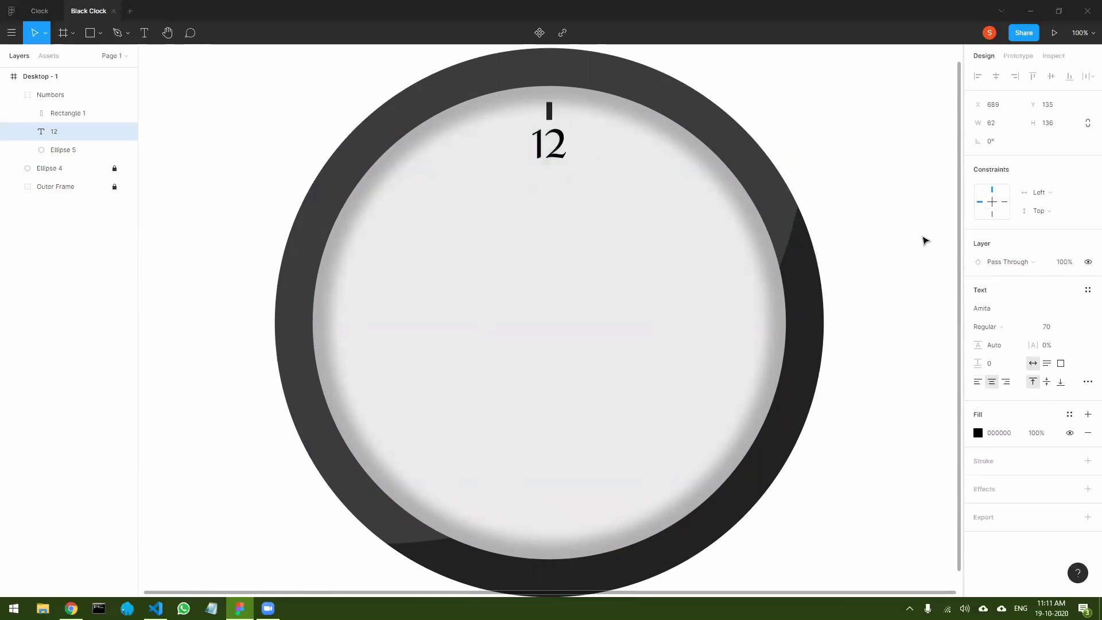
{"action": "key", "text": "Escape"}
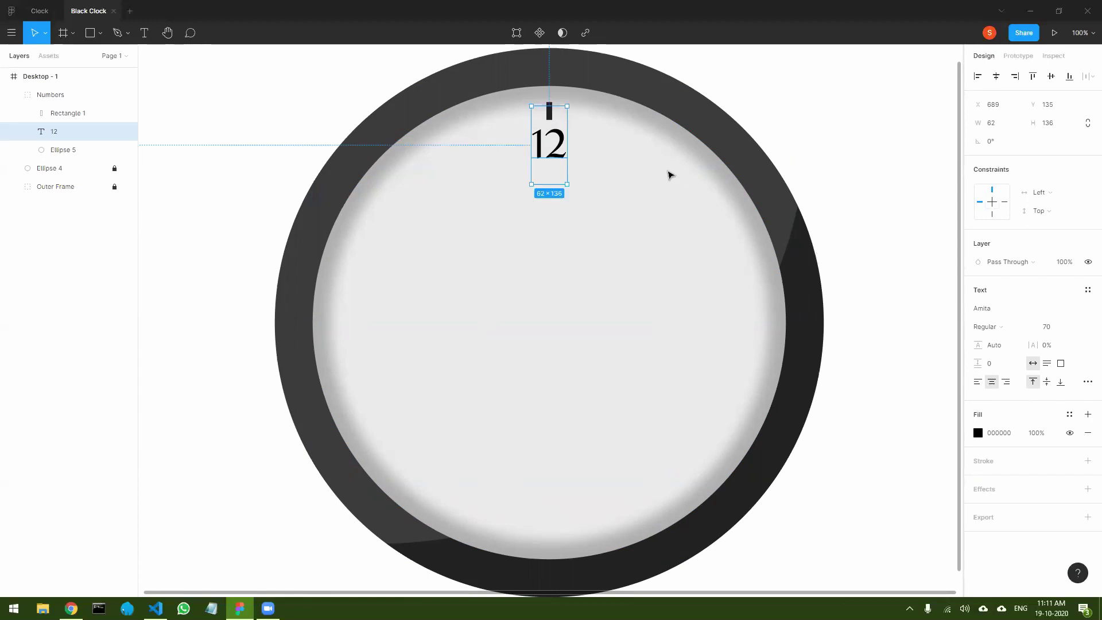
{"action": "left_click", "coordinate": [800, 124]}
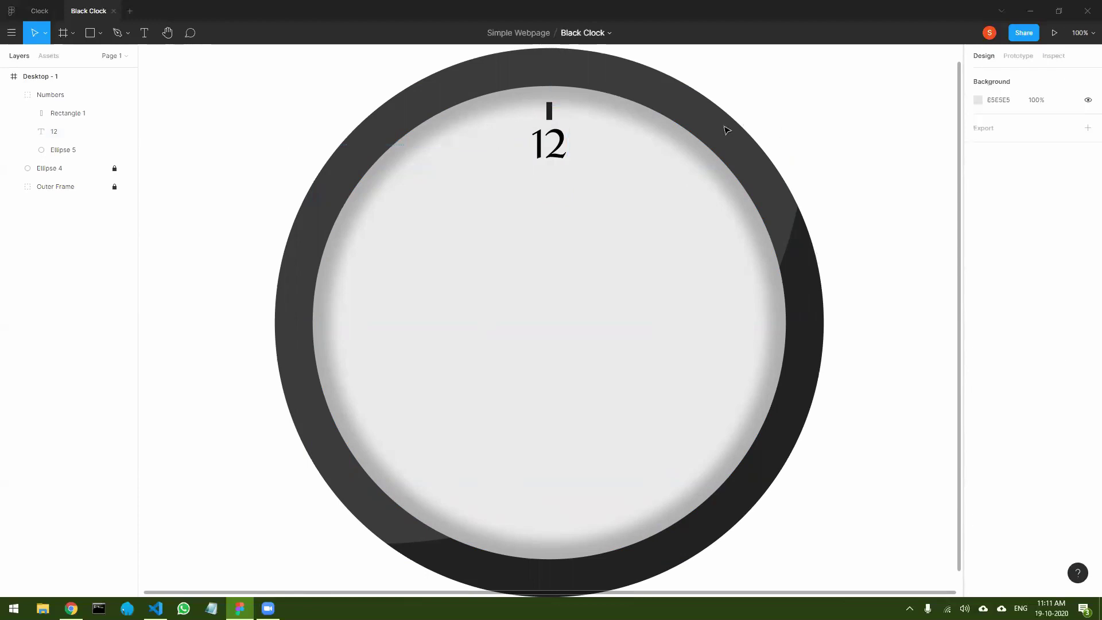
- Duplicate the Numbers group holding the 12 and rotate the copy clockwise about the dial's centre to -30°
{"action": "left_click", "coordinate": [25, 101]}
{"action": "left_click", "coordinate": [13, 95]}
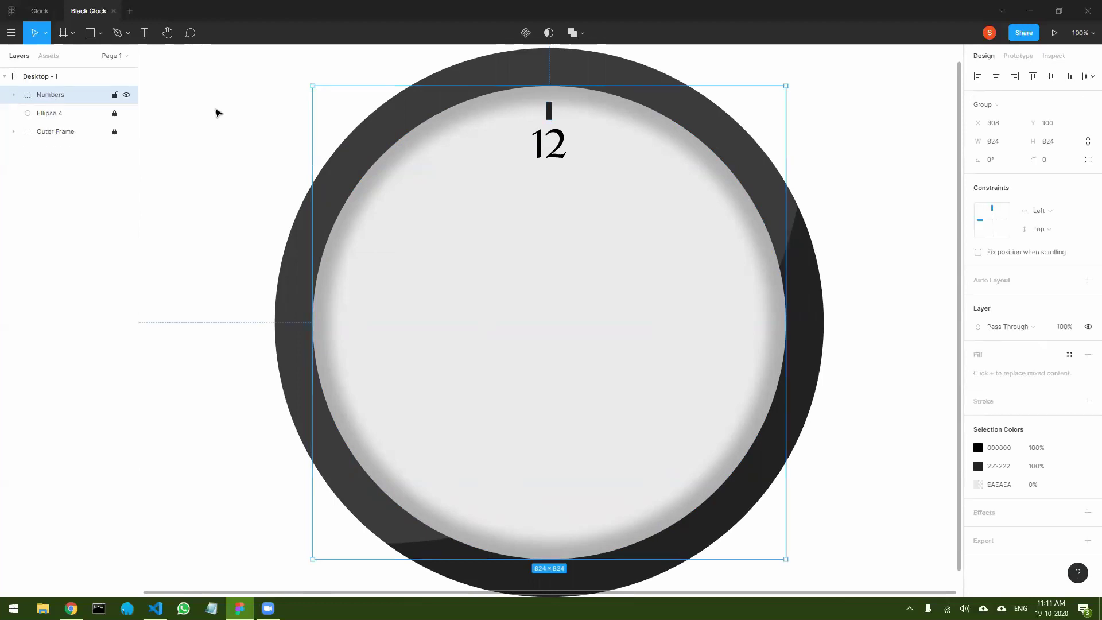
{"action": "key", "text": "ctrl+d"}
{"action": "left_click_drag", "start_coordinate": [790, 80], "coordinate": [848, 124]}
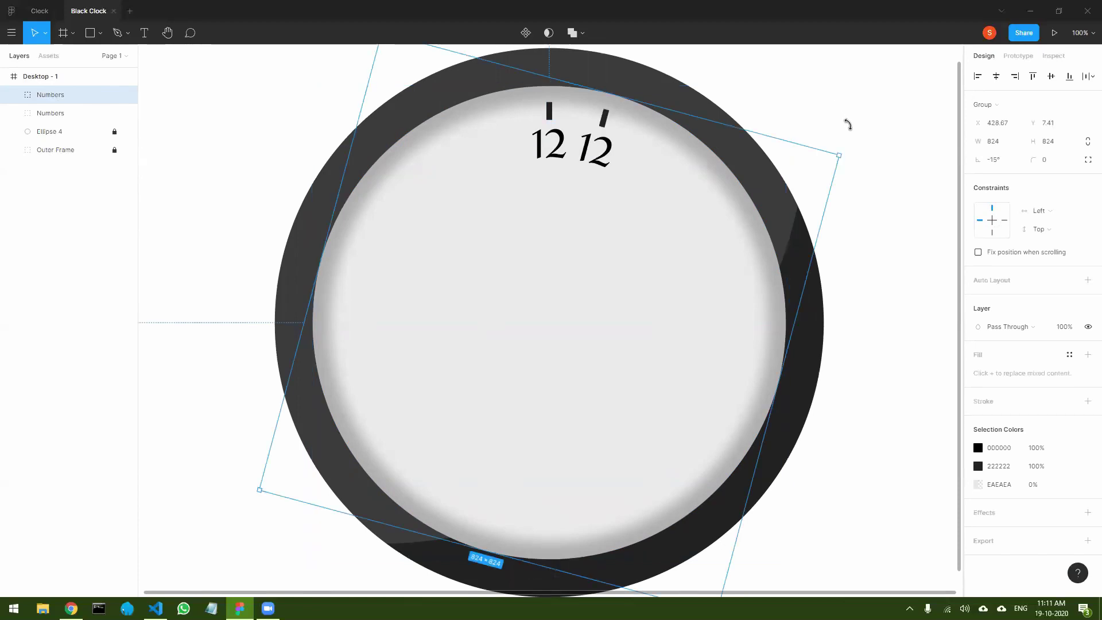
{"action": "left_click_drag", "start_coordinate": [877, 170], "coordinate": [882, 189]}
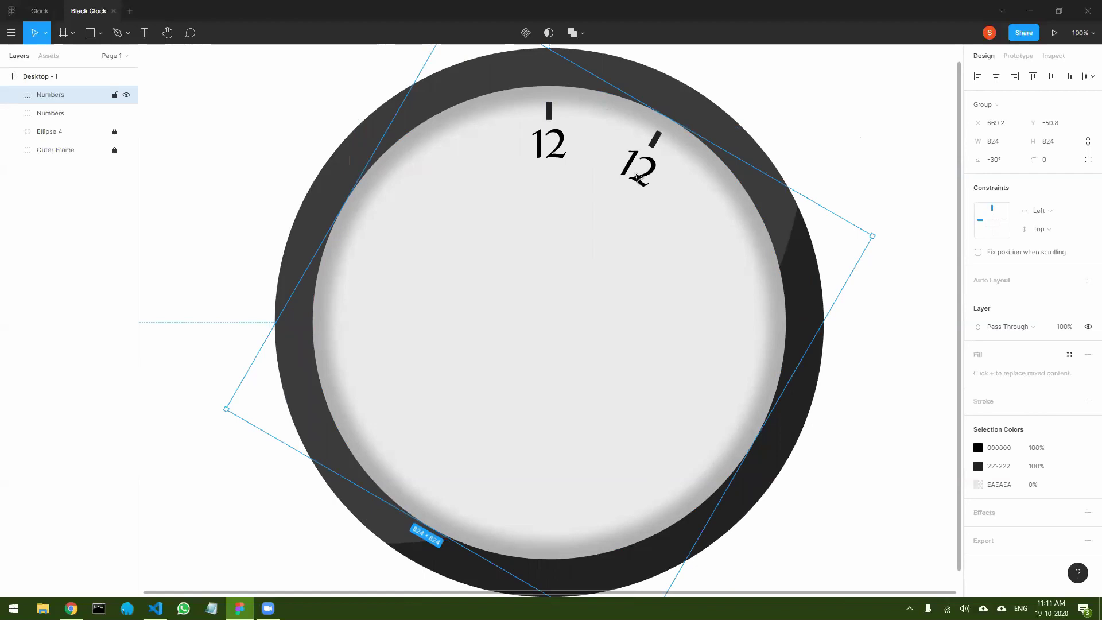
- Change the numeral in the rotated copy to 1
{"action": "double_click", "coordinate": [639, 179]}
{"action": "double_click", "coordinate": [637, 172]}
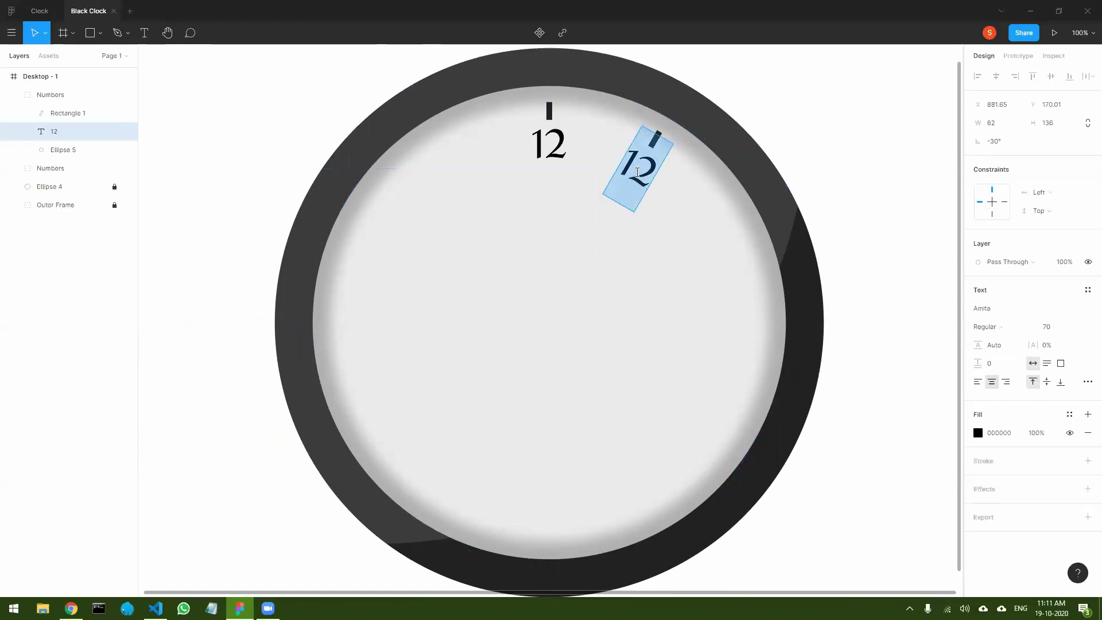
{"action": "type", "text": "1"}
{"action": "key", "text": "Escape"}
{"action": "left_click", "coordinate": [831, 147]}
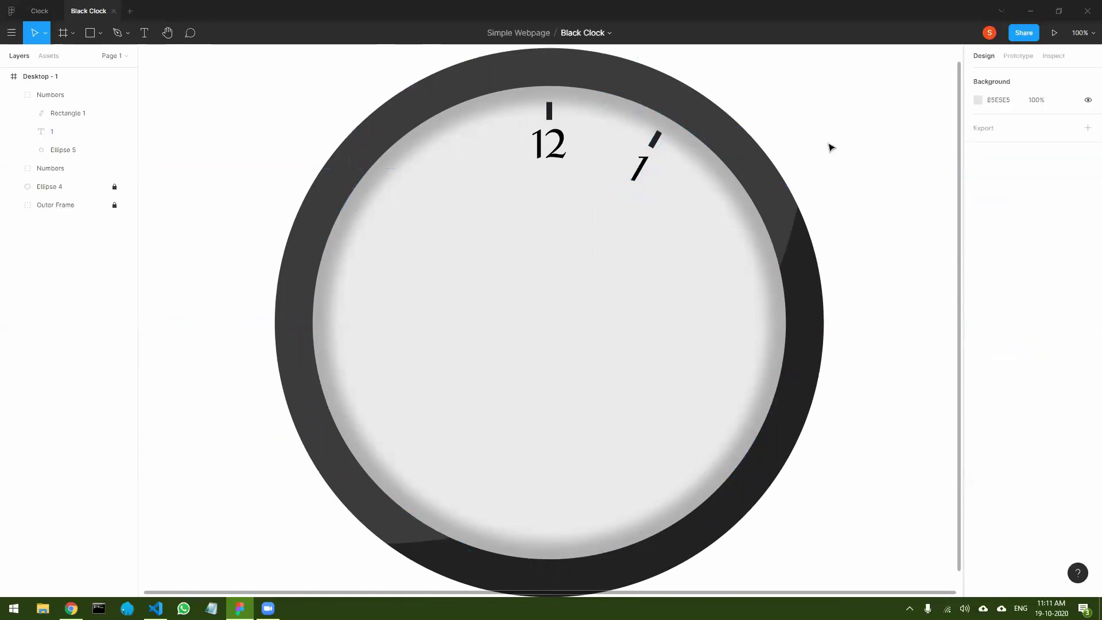
- Check the reference clock, duplicate the Numbers group holding the 1, and rotate the copy to -60°
{"action": "key", "text": "alt+Tab"}
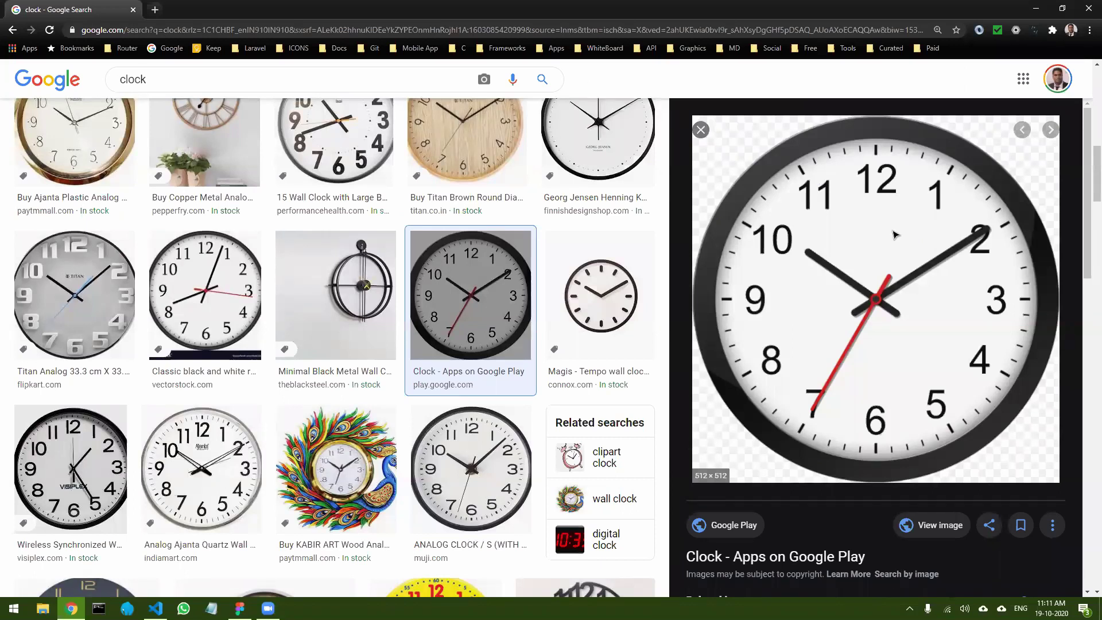
{"action": "key", "text": "alt+Tab"}
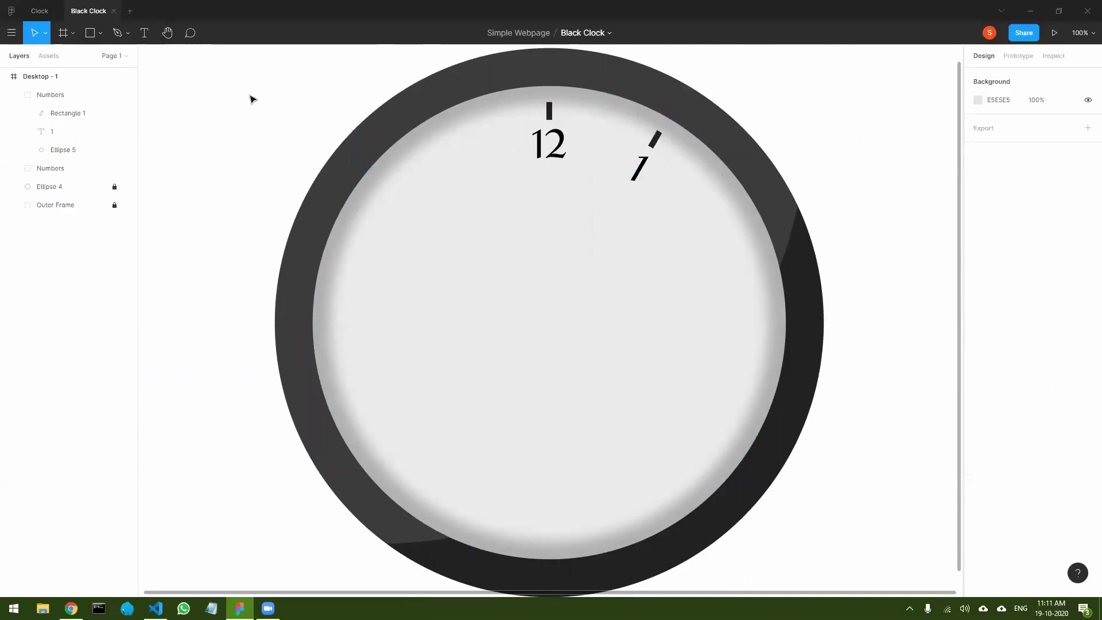
{"action": "left_click", "coordinate": [46, 95]}
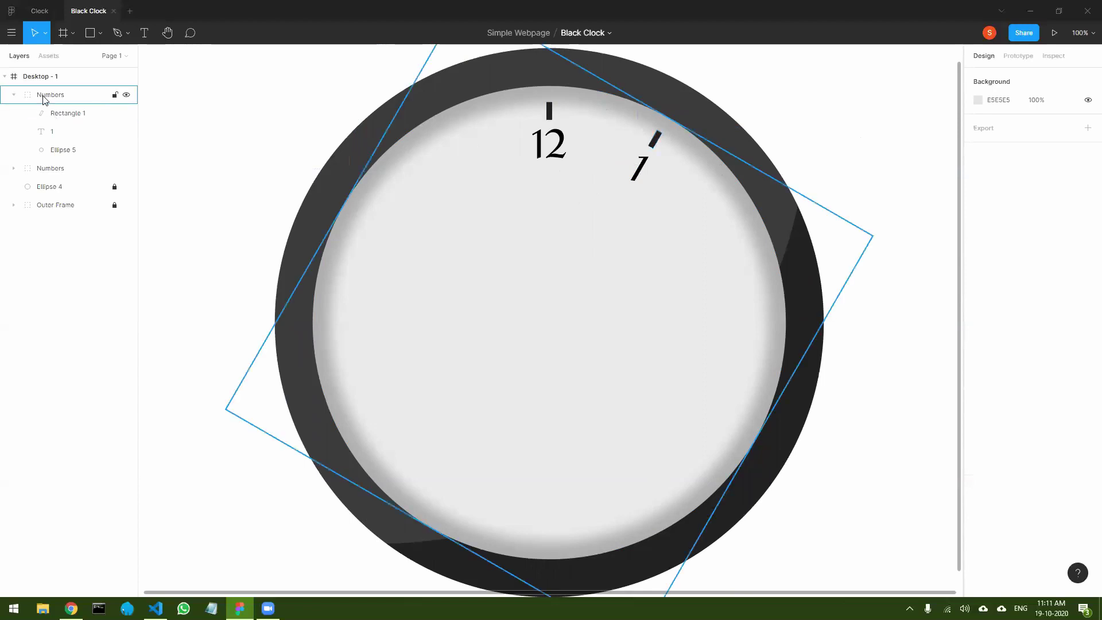
{"action": "left_click", "coordinate": [13, 96]}
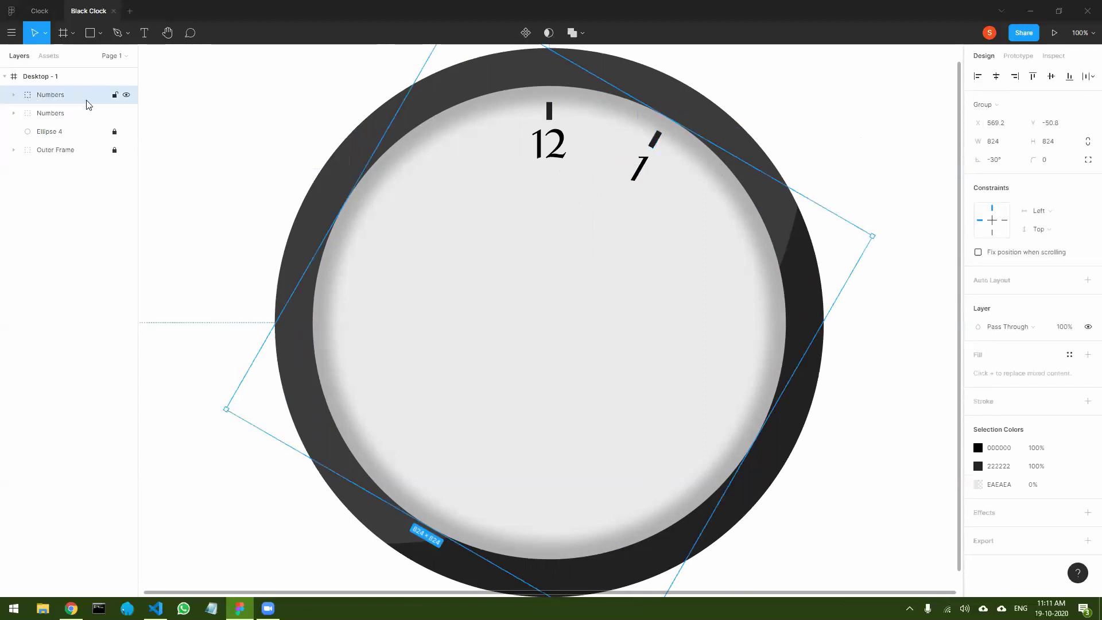
{"action": "key", "text": "ctrl+d"}
{"action": "left_click_drag", "start_coordinate": [884, 240], "coordinate": [885, 376]}
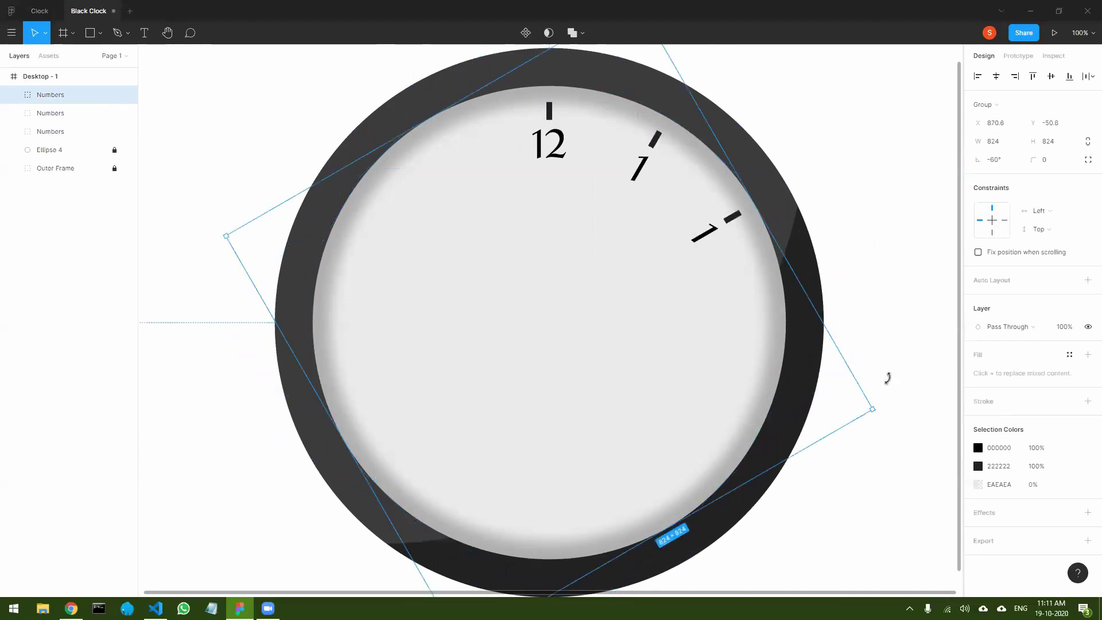
- Change the numeral in the -60° copy to 2
{"action": "double_click", "coordinate": [705, 239]}
{"action": "double_click", "coordinate": [704, 236]}
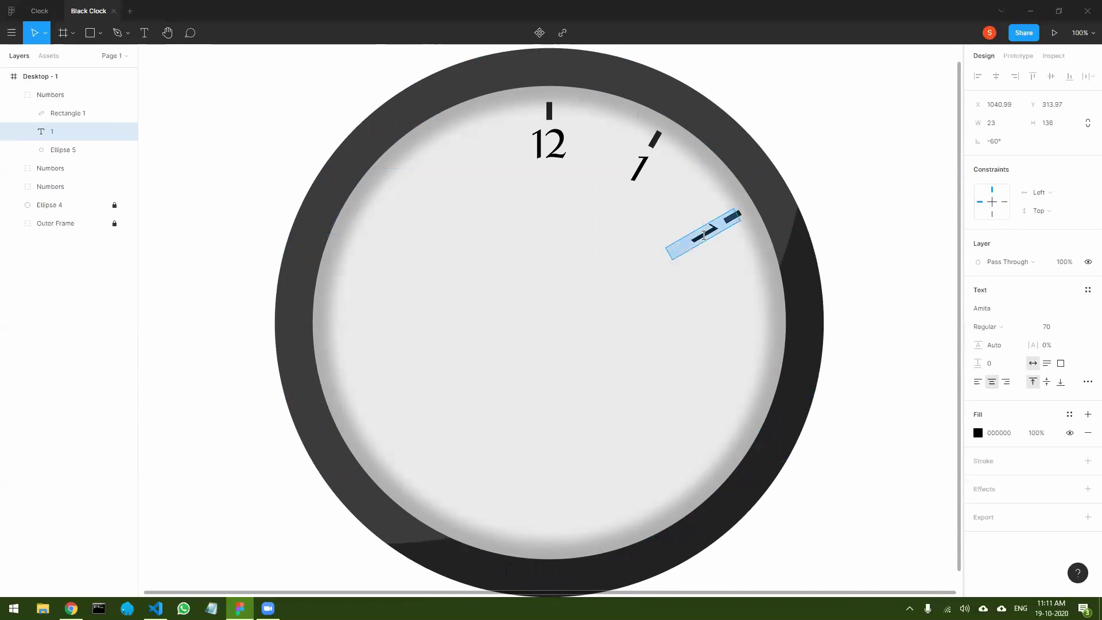
{"action": "type", "text": "2"}
{"action": "left_click", "coordinate": [914, 188]}
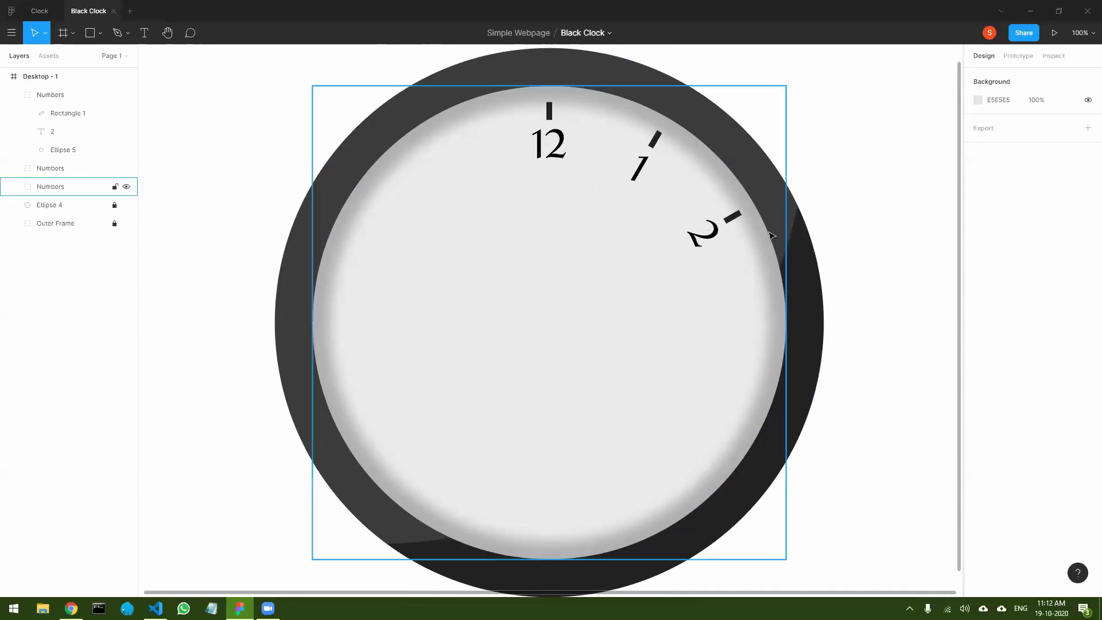
- Examine how the numerals are oriented around the dial on the reference clock and compare them with the drawing
{"action": "key", "text": "alt+Tab"}
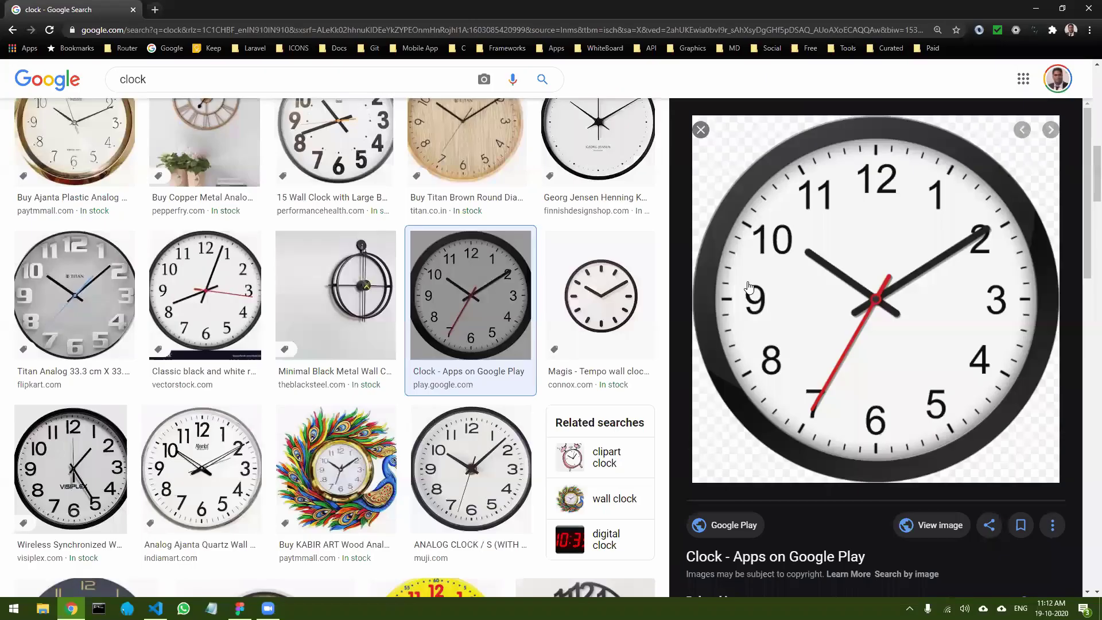
{"action": "key", "text": "alt+Tab"}
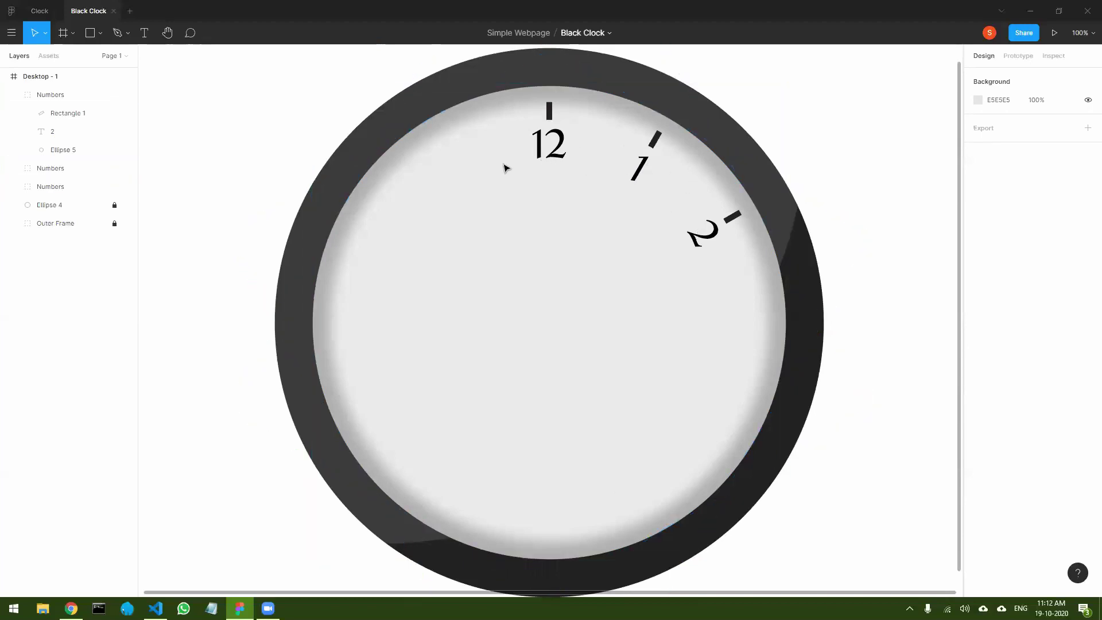
{"action": "key", "text": "alt+Tab"}
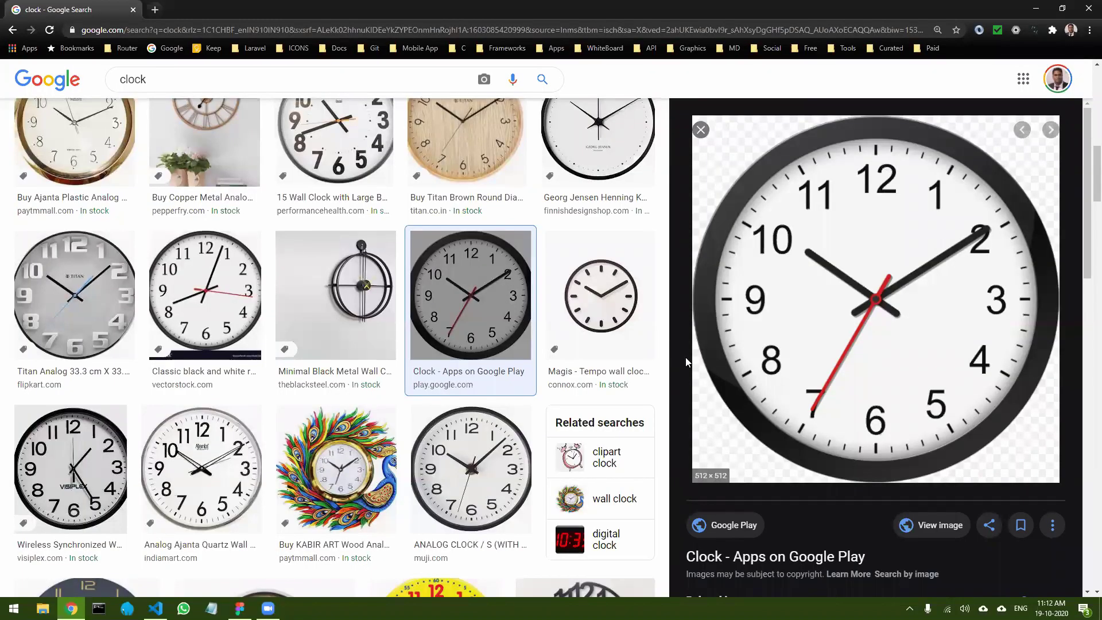
{"action": "key", "text": "alt+Tab"}
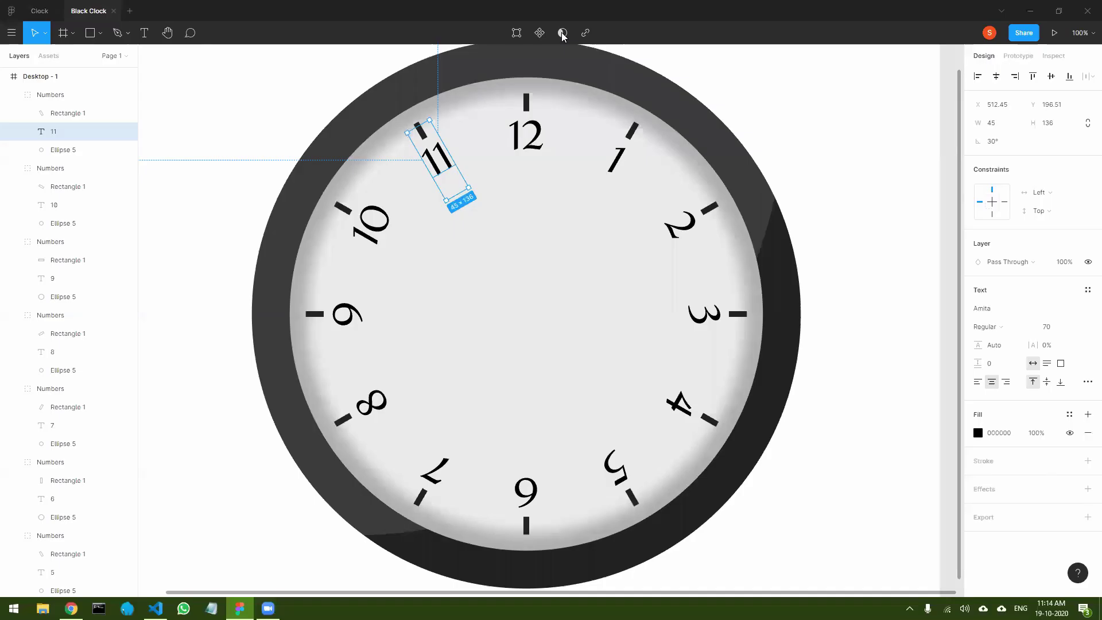
{"action": "left_click", "coordinate": [836, 202]}
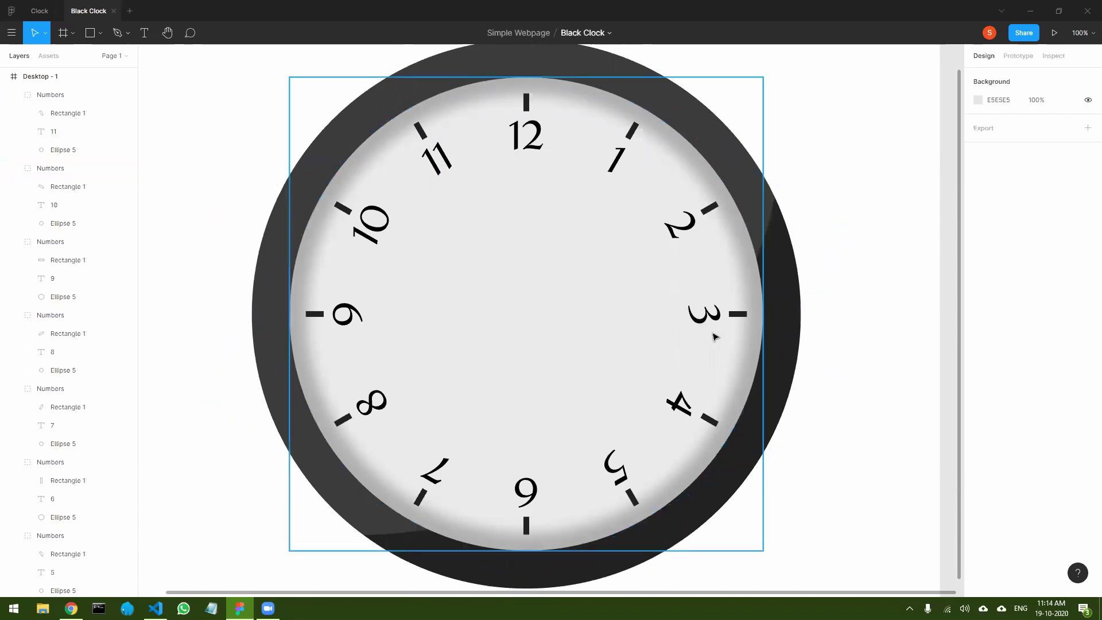
- Rotate the numerals 1, 2 and 3 to 0° so they stand upright
{"action": "double_click", "coordinate": [620, 163]}
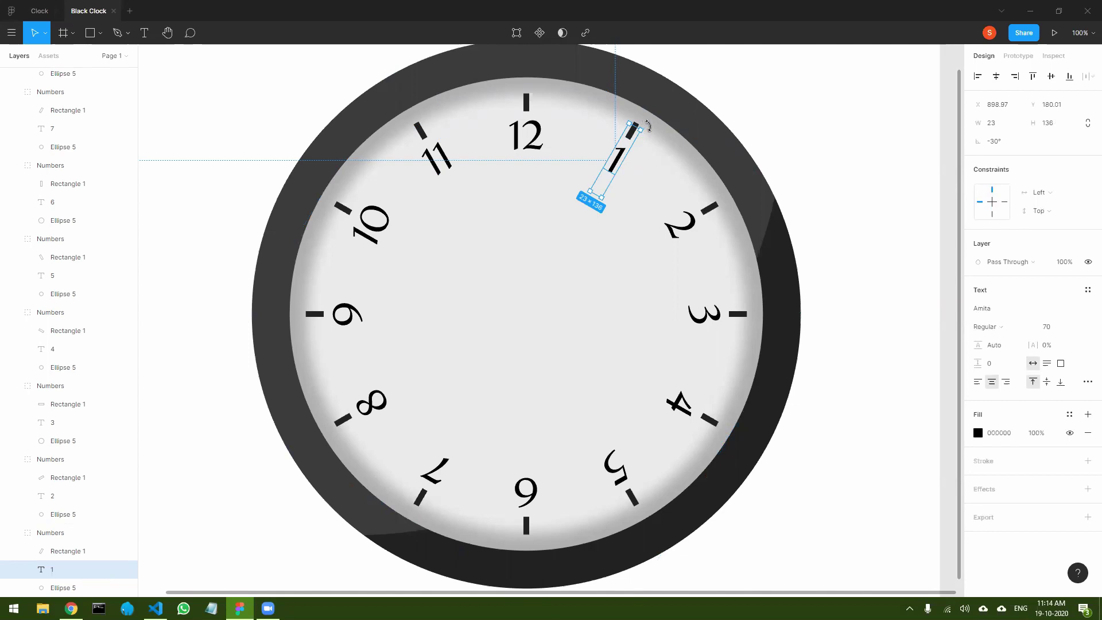
{"action": "left_click_drag", "start_coordinate": [649, 125], "coordinate": [624, 105]}
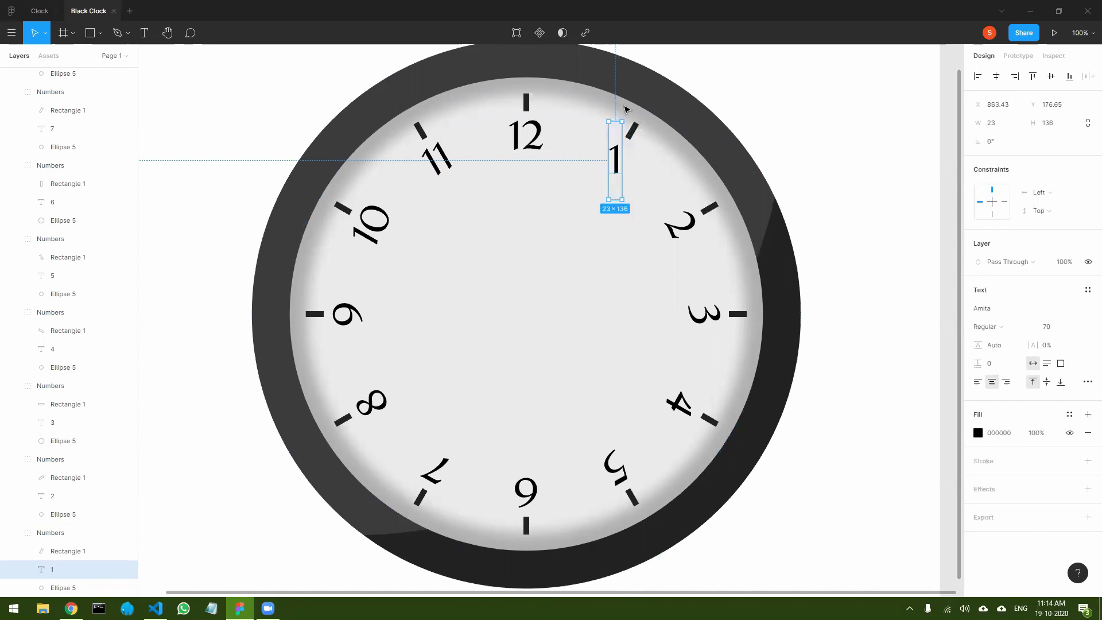
{"action": "left_click", "coordinate": [698, 223]}
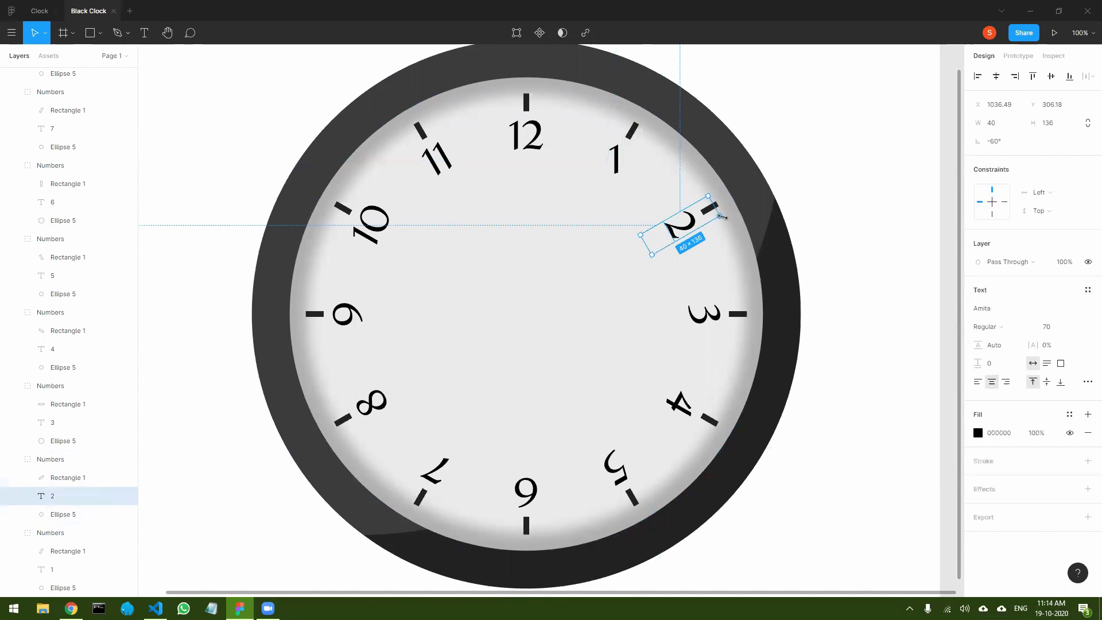
{"action": "left_click_drag", "start_coordinate": [727, 203], "coordinate": [698, 169]}
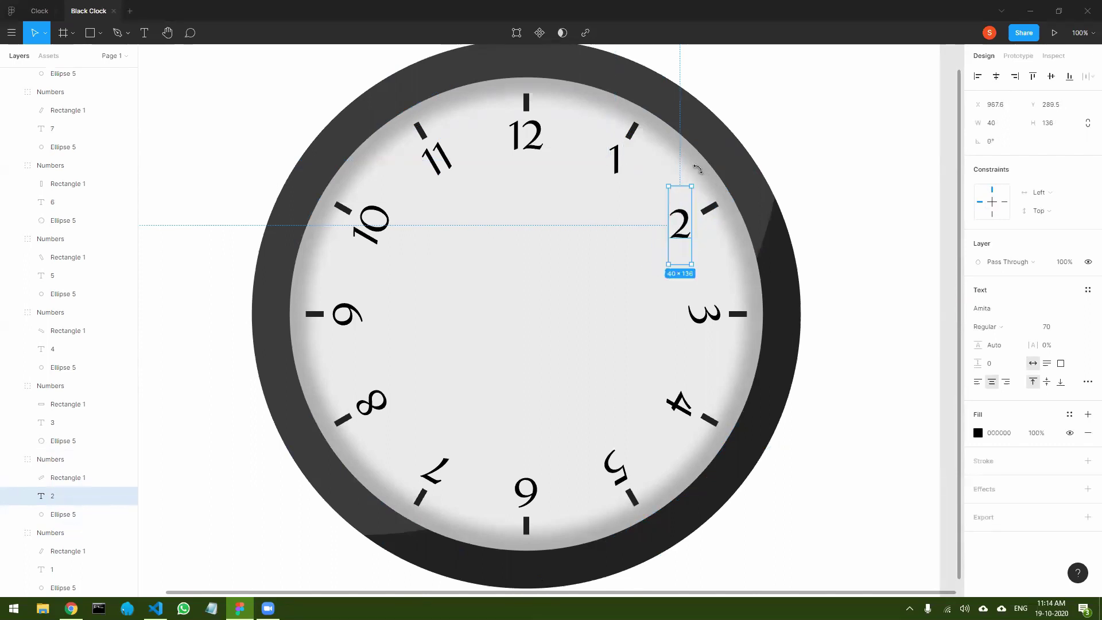
{"action": "left_click", "coordinate": [710, 308]}
{"action": "left_click", "coordinate": [710, 308]}
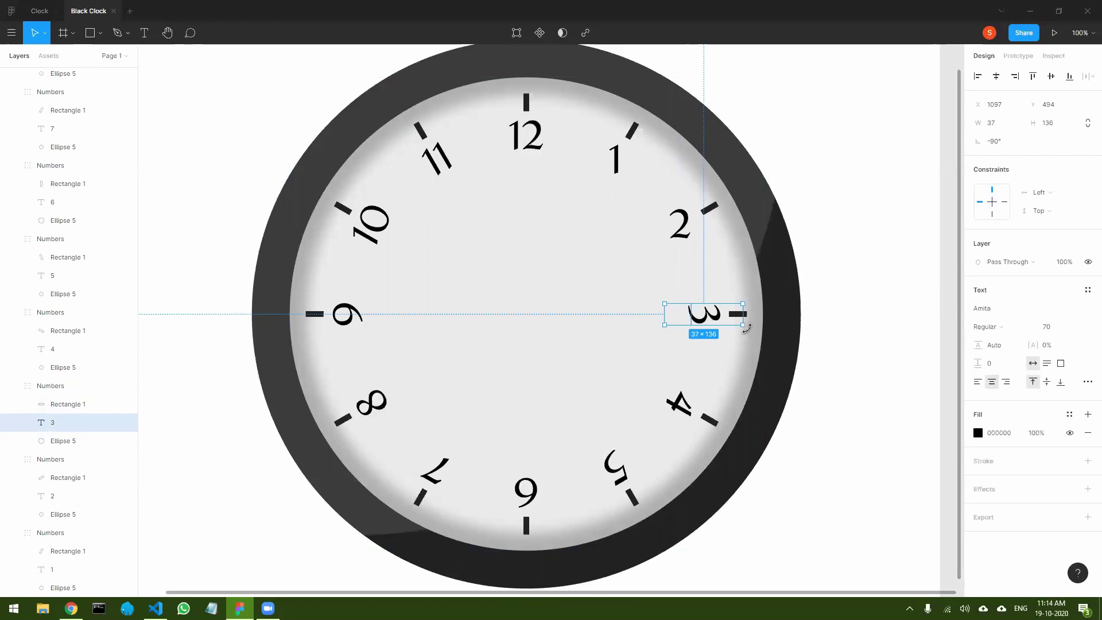
{"action": "left_click_drag", "start_coordinate": [749, 317], "coordinate": [728, 257]}
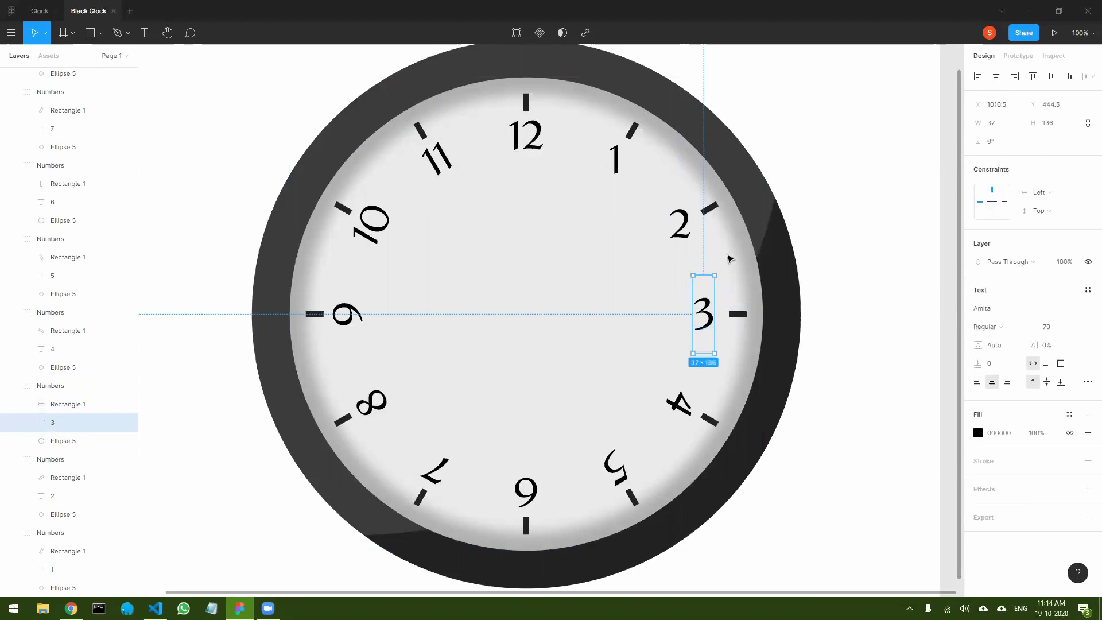
- Rotate the numerals 4, 5 and 6 to 0° so they stand upright
{"action": "left_click", "coordinate": [681, 402]}
{"action": "left_click", "coordinate": [681, 402]}
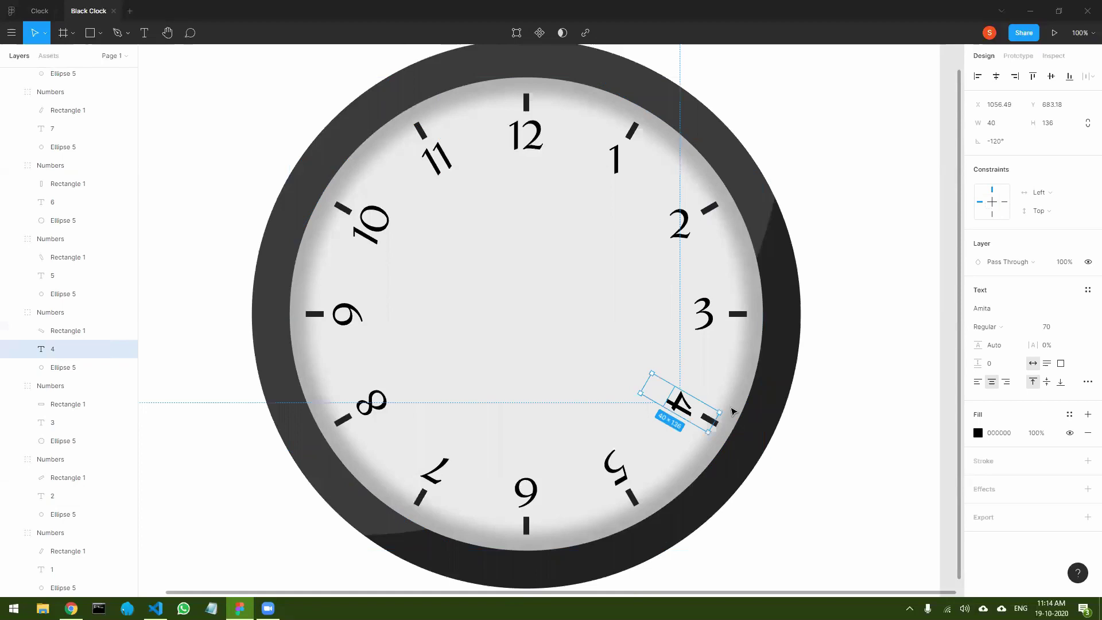
{"action": "left_click_drag", "start_coordinate": [727, 412], "coordinate": [652, 328]}
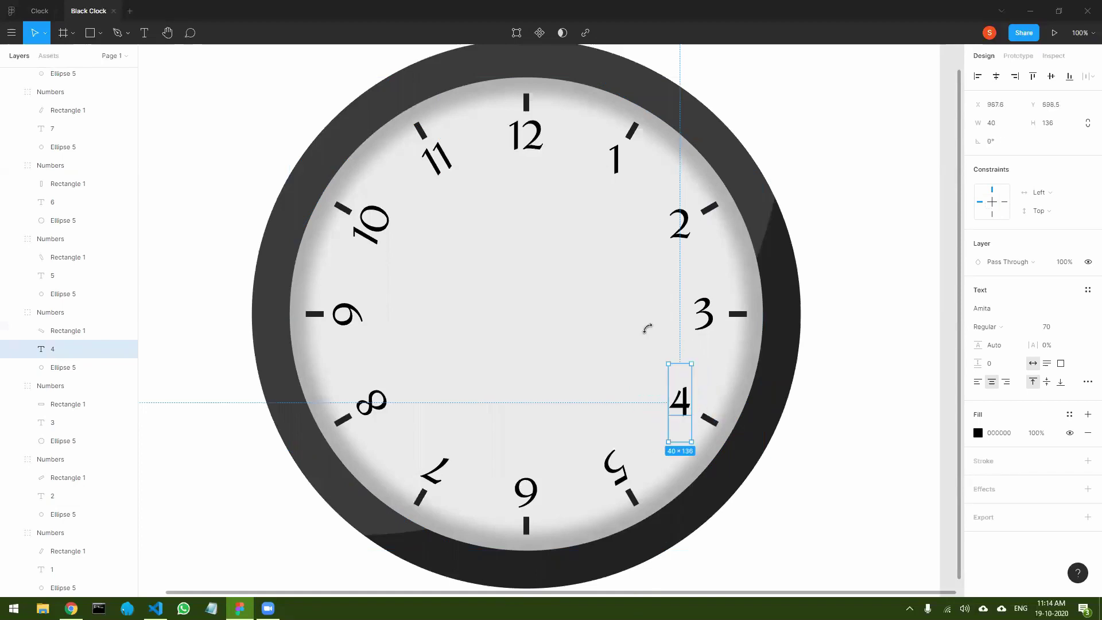
{"action": "left_click", "coordinate": [614, 480]}
{"action": "left_click", "coordinate": [613, 480]}
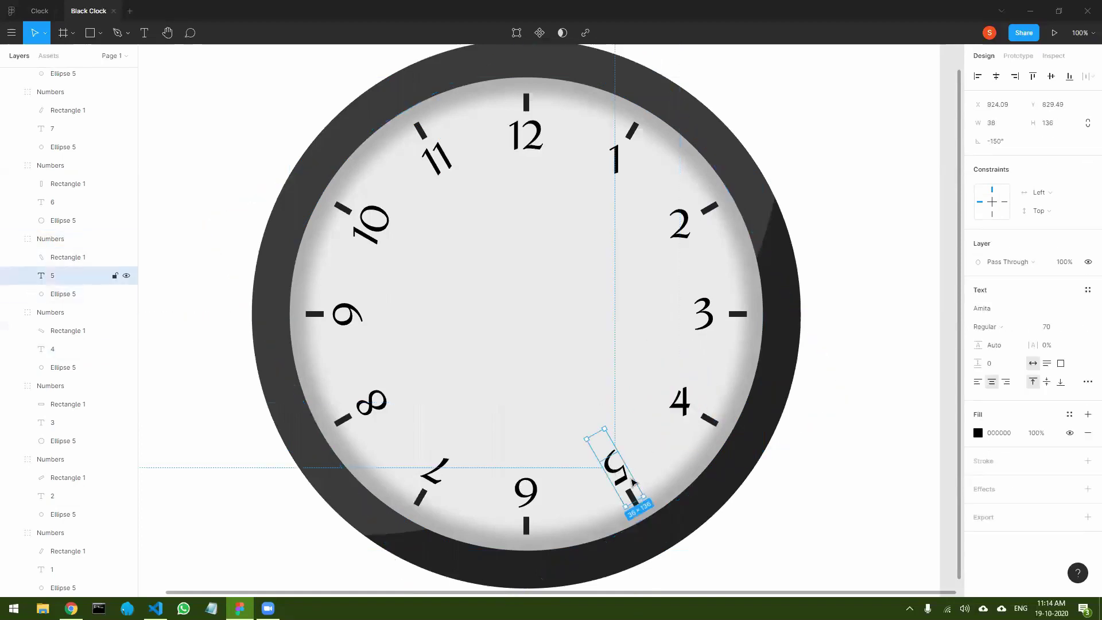
{"action": "left_click_drag", "start_coordinate": [652, 489], "coordinate": [583, 402]}
{"action": "left_click", "coordinate": [526, 491]}
{"action": "left_click", "coordinate": [526, 490]}
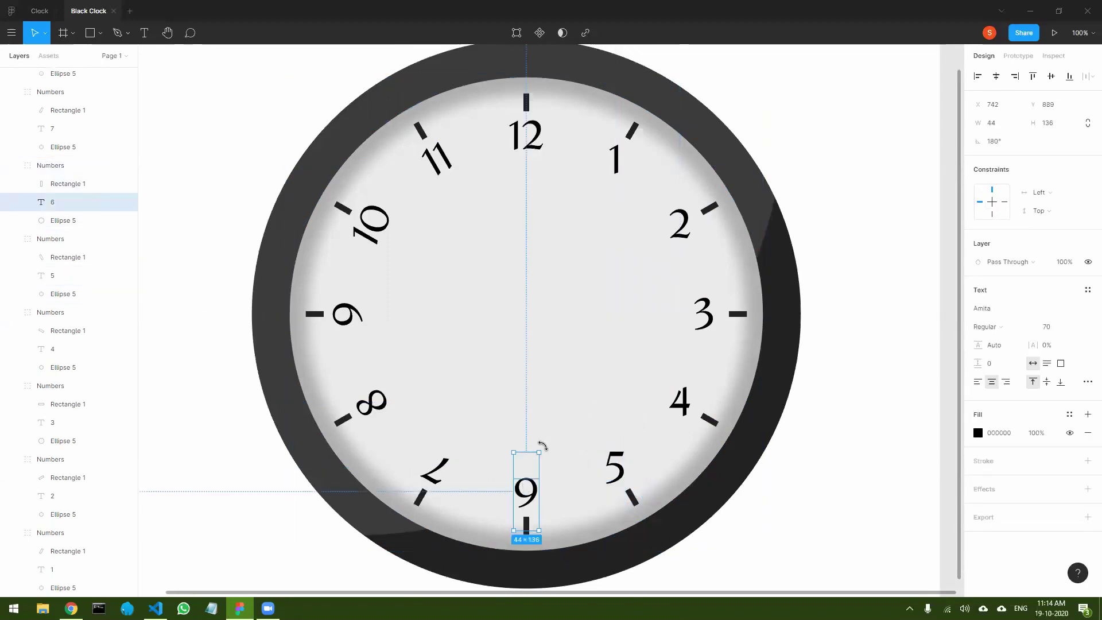
{"action": "left_click_drag", "start_coordinate": [542, 446], "coordinate": [439, 508]}
{"action": "left_click_drag", "start_coordinate": [463, 555], "coordinate": [486, 575]}
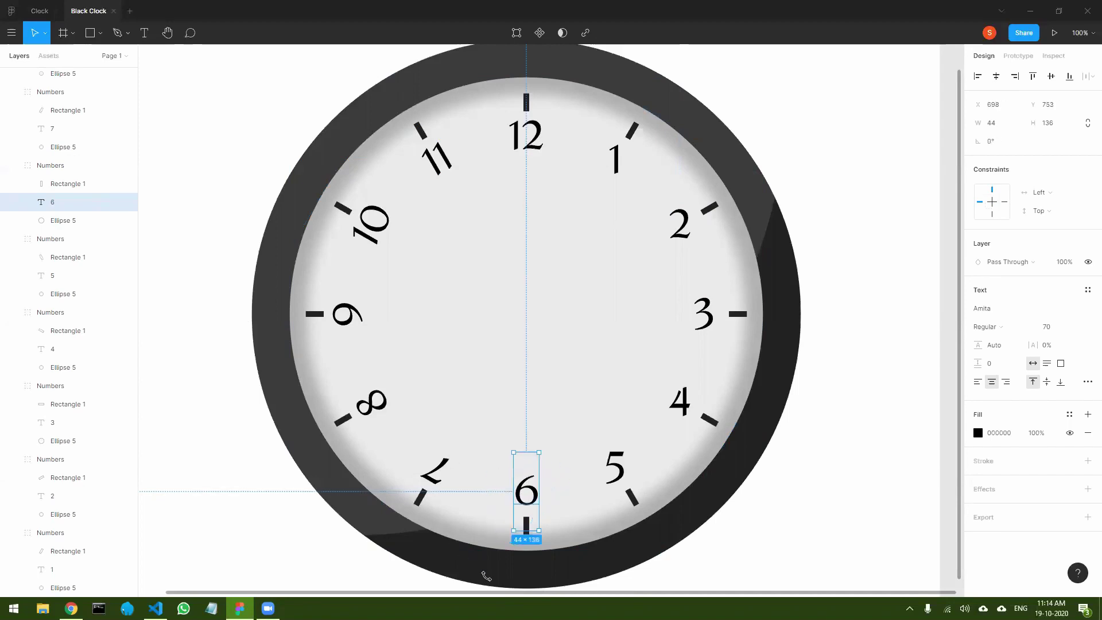
- Turn the numerals 7, 8, 9, 10 and 11 upright on the dial
{"action": "left_click", "coordinate": [442, 474]}
{"action": "left_click_drag", "start_coordinate": [410, 401], "coordinate": [342, 464]}
{"action": "double_click", "coordinate": [376, 406]}
{"action": "double_click", "coordinate": [349, 316]}
{"action": "left_click_drag", "start_coordinate": [418, 320], "coordinate": [357, 373]}
{"action": "double_click", "coordinate": [369, 217]}
{"action": "left_click_drag", "start_coordinate": [405, 264], "coordinate": [357, 294]}
{"action": "double_click", "coordinate": [440, 163]}
{"action": "left_click_drag", "start_coordinate": [478, 191], "coordinate": [458, 228]}
{"action": "double_click", "coordinate": [435, 172]}
{"action": "left_click_drag", "start_coordinate": [434, 183], "coordinate": [456, 209]}
{"action": "left_click", "coordinate": [780, 148]}
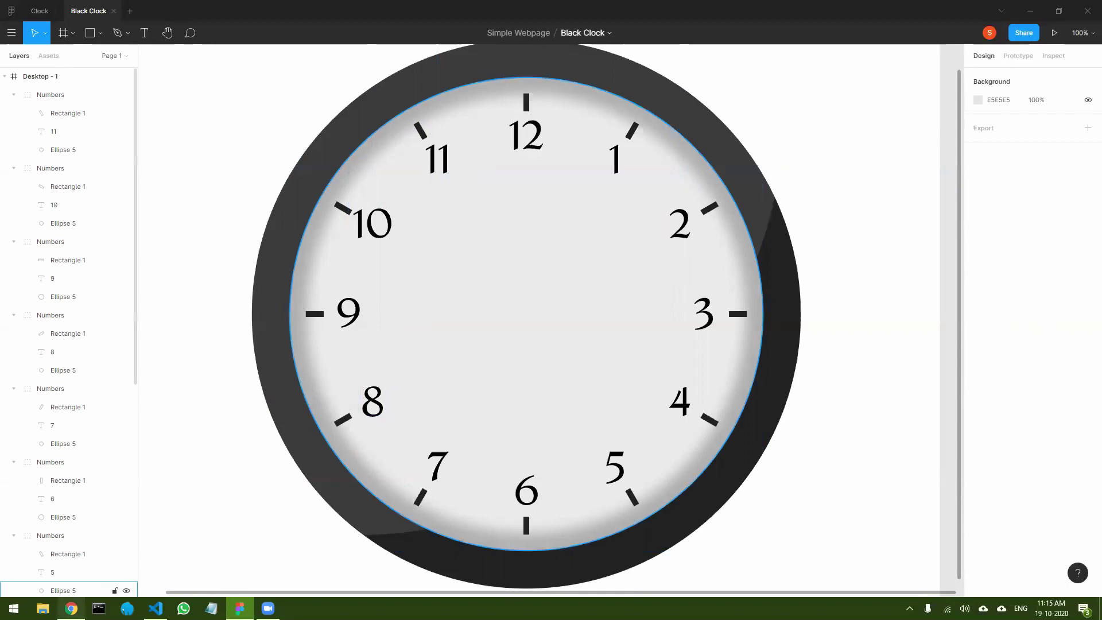
- Check the reference clock and combine all twelve Numbers groups into one parent group named Numbers
{"action": "left_click", "coordinate": [71, 609]}
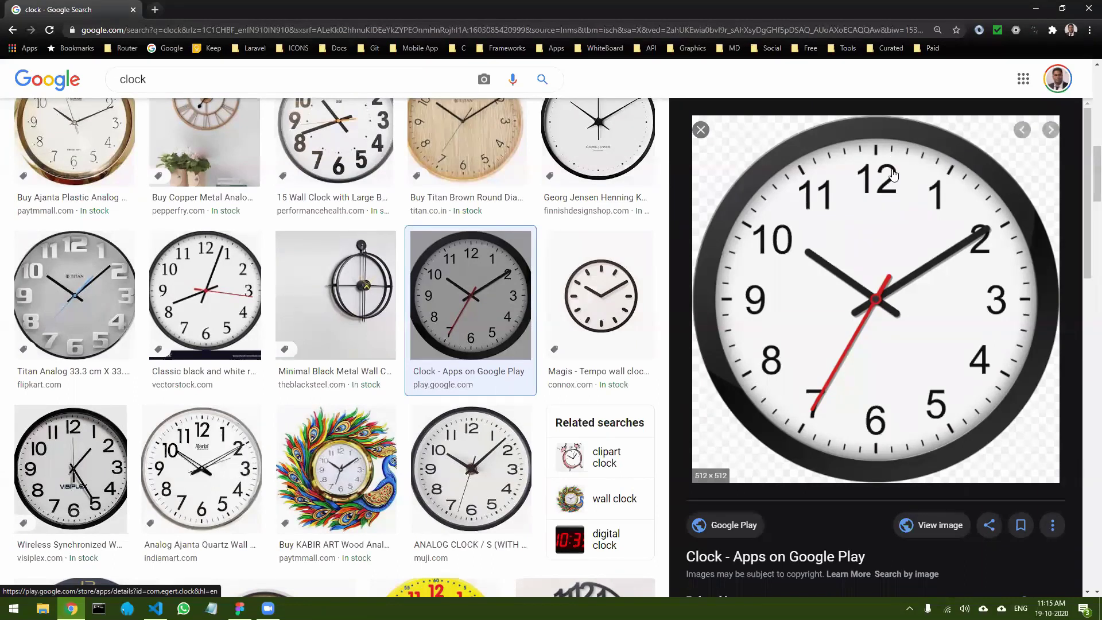
{"action": "key", "text": "alt+Tab"}
{"action": "left_click", "coordinate": [51, 95]}
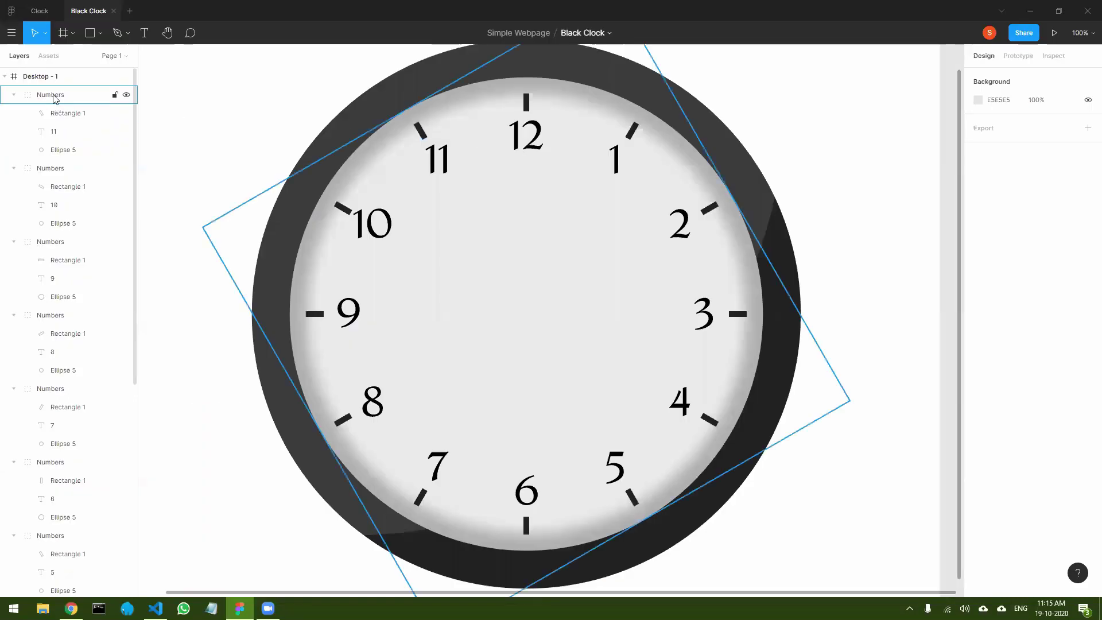
{"action": "scroll", "coordinate": [41, 187], "scroll_direction": "down", "scroll_amount": 6}
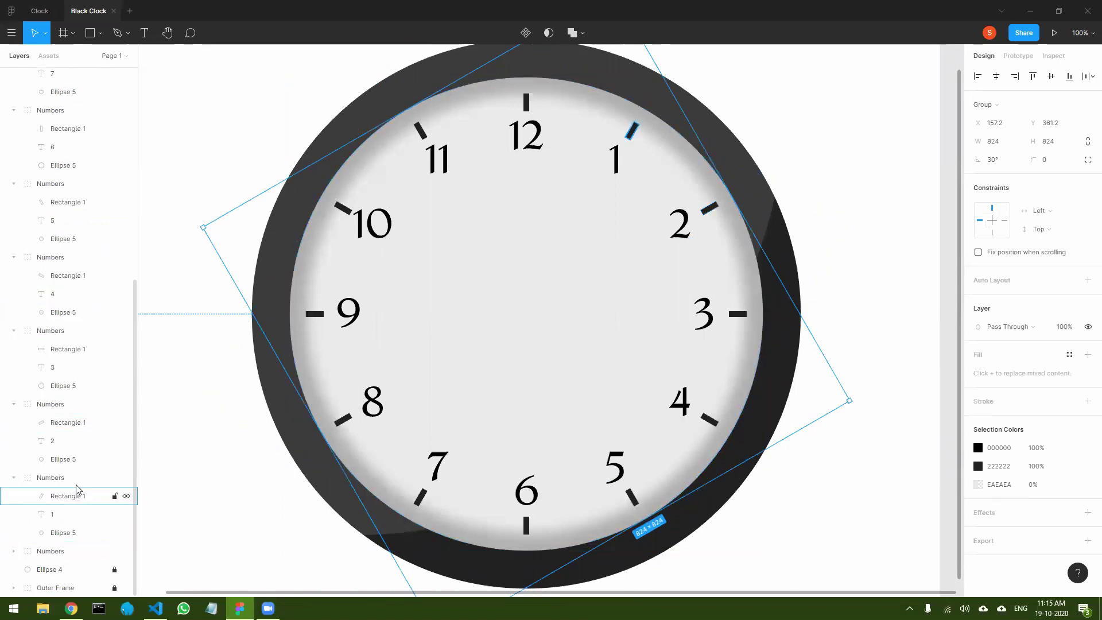
{"action": "left_click", "coordinate": [57, 552], "text": "shift"}
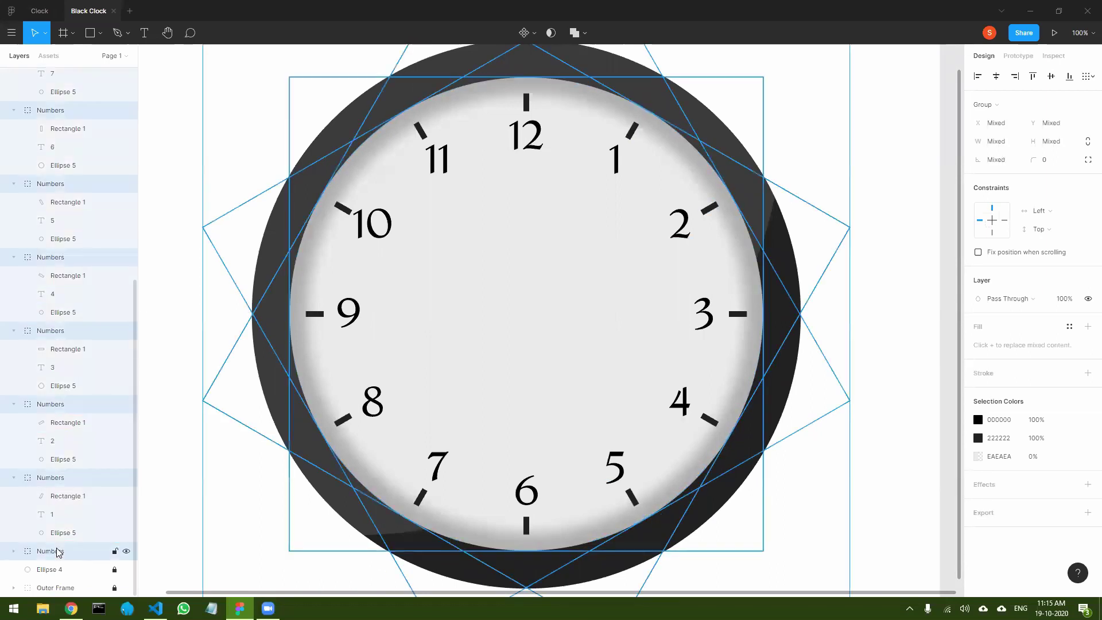
{"action": "key", "text": "ctrl+g"}
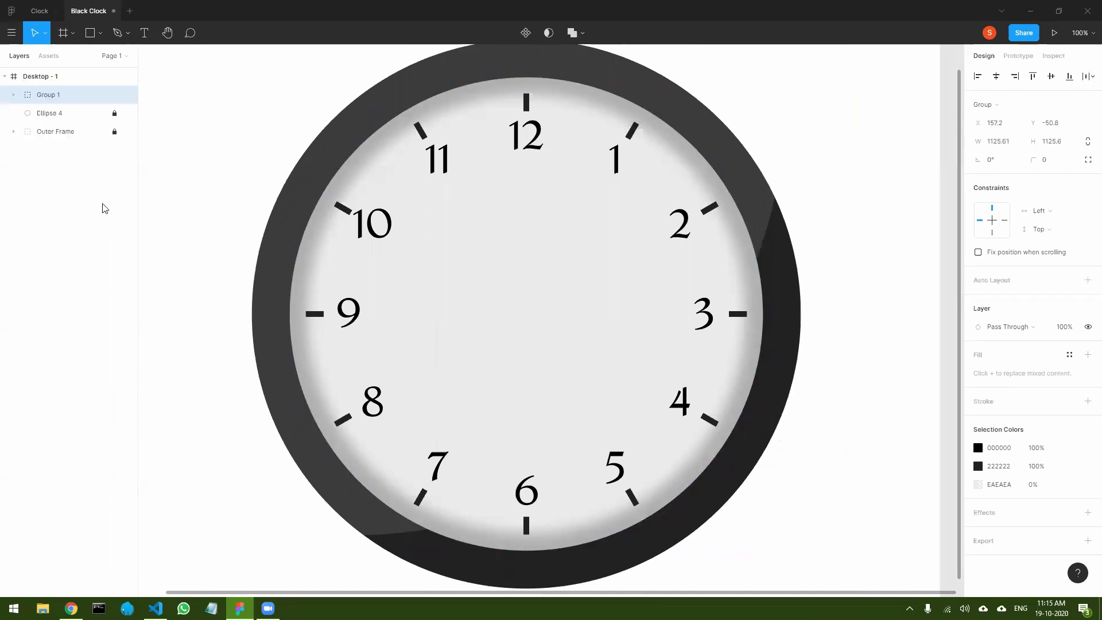
{"action": "double_click", "coordinate": [51, 96]}
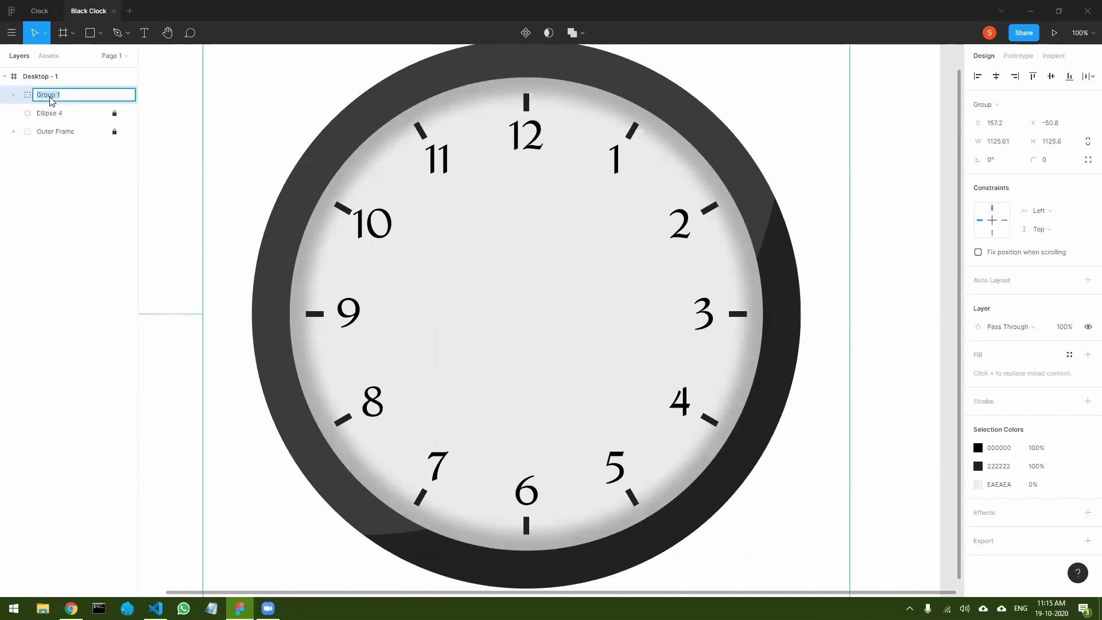
{"action": "type", "text": "Numbers"}
{"action": "key", "text": "Return"}
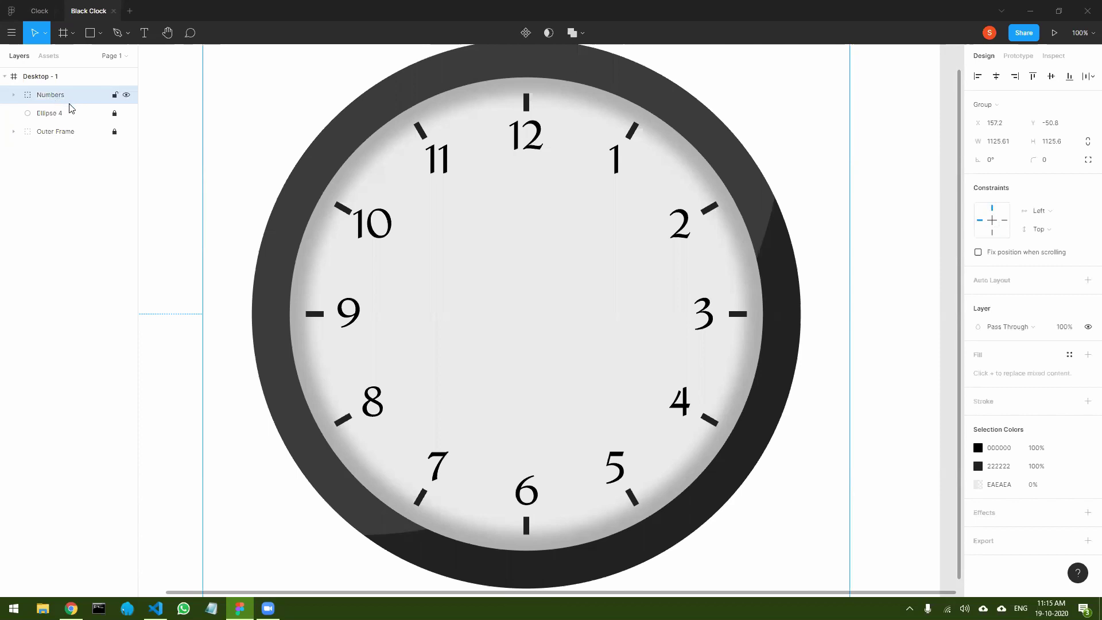
- Duplicate the group holding the 11, move the copy out above the parent Numbers group, and lock that parent group
{"action": "left_click", "coordinate": [14, 95]}
{"action": "left_click", "coordinate": [71, 113]}
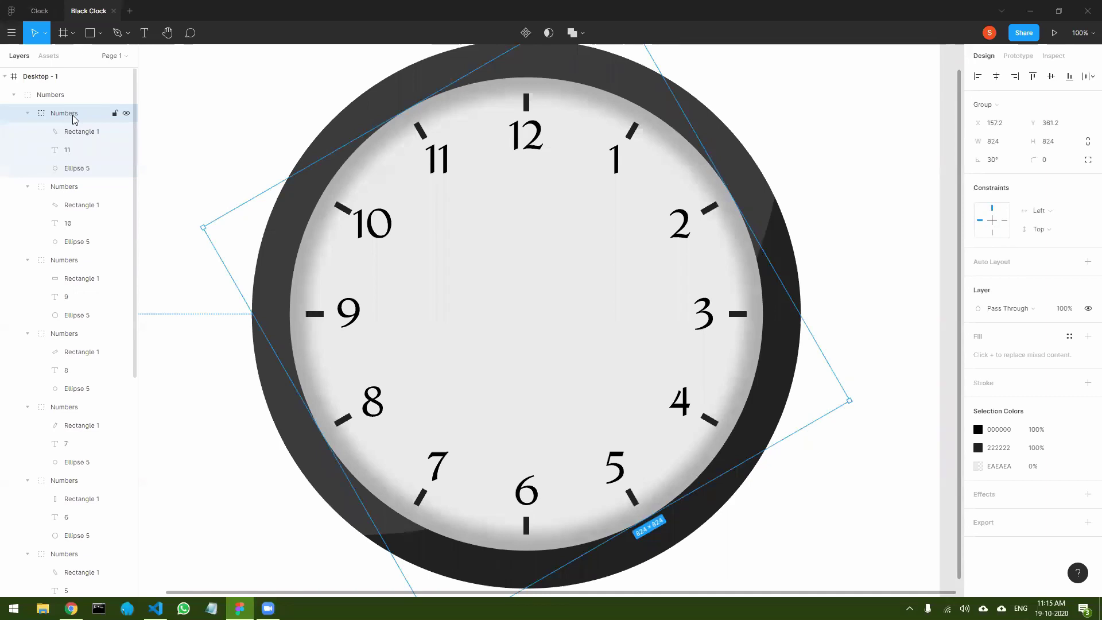
{"action": "key", "text": "ctrl+d"}
{"action": "left_click_drag", "start_coordinate": [70, 114], "coordinate": [67, 87]}
{"action": "left_click", "coordinate": [14, 114]}
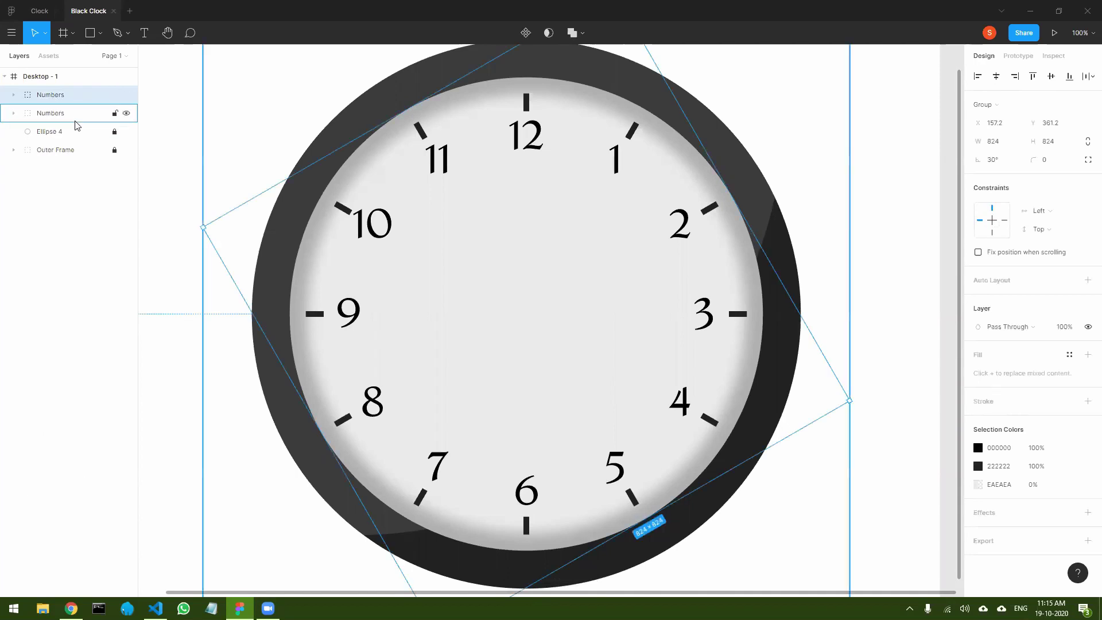
{"action": "left_click", "coordinate": [116, 114]}
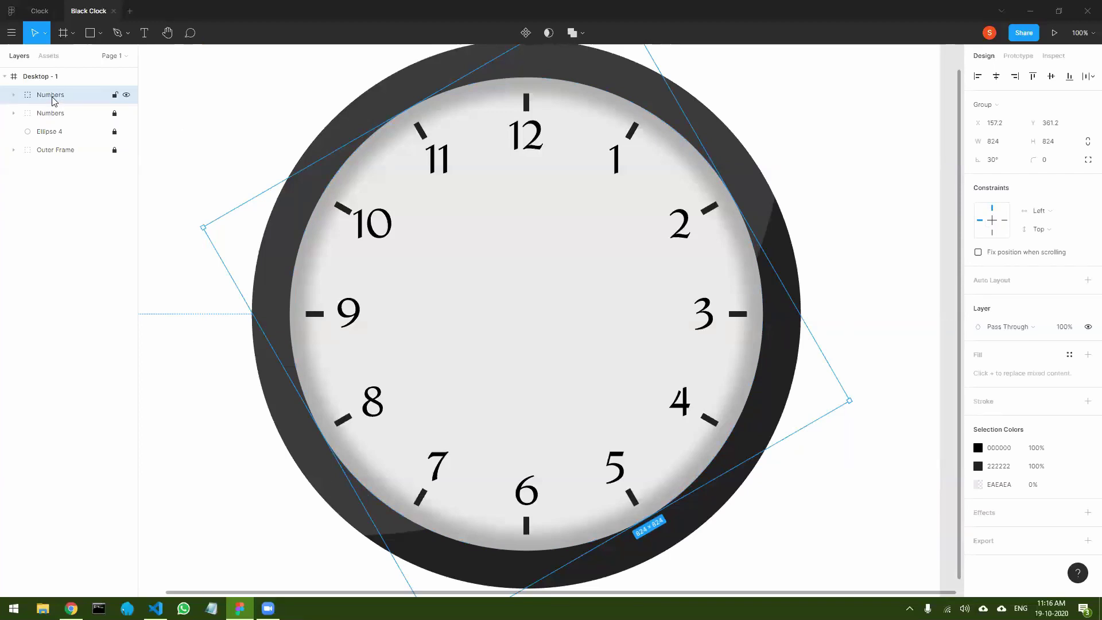
- Delete the numeral 11 from the duplicated Numbers group and rotate the group to 15°
{"action": "left_click", "coordinate": [14, 96]}
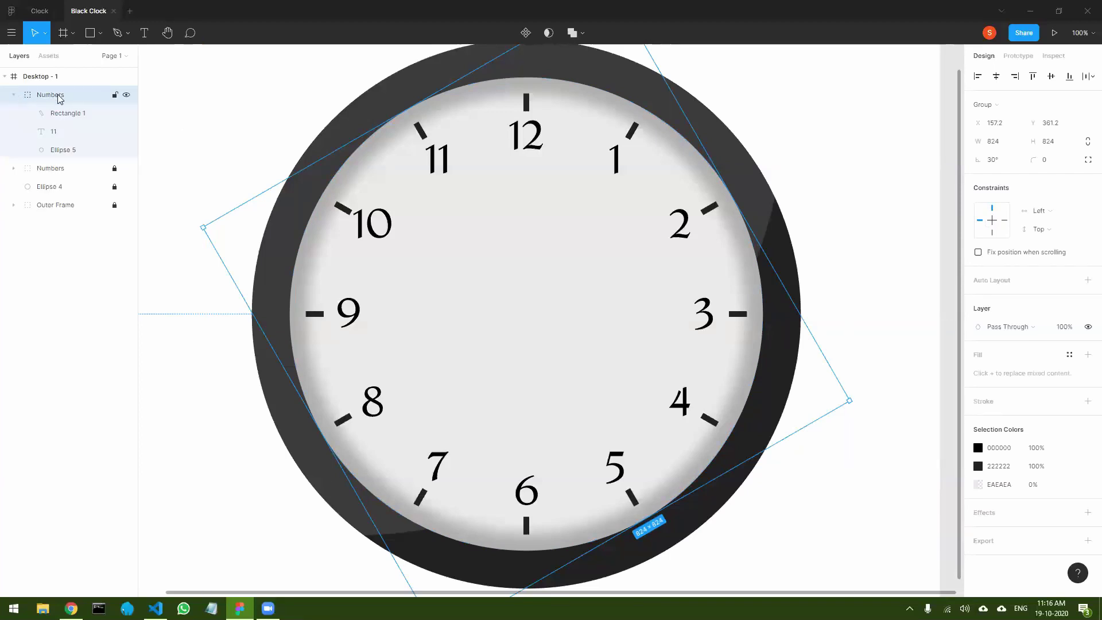
{"action": "left_click", "coordinate": [55, 134]}
{"action": "key", "text": "Delete"}
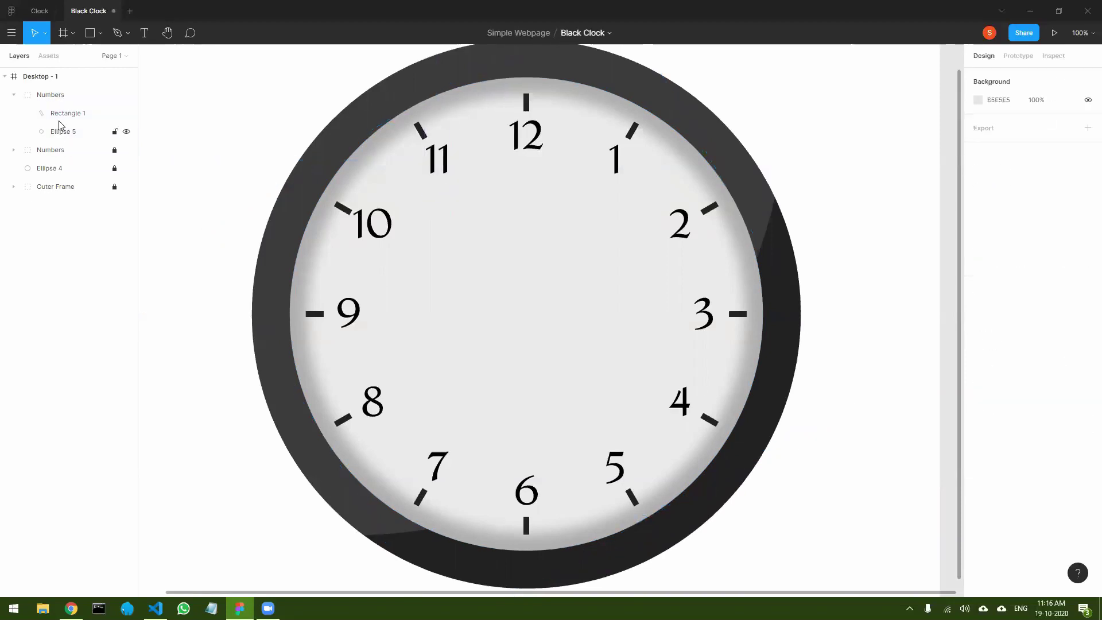
{"action": "left_click", "coordinate": [59, 114]}
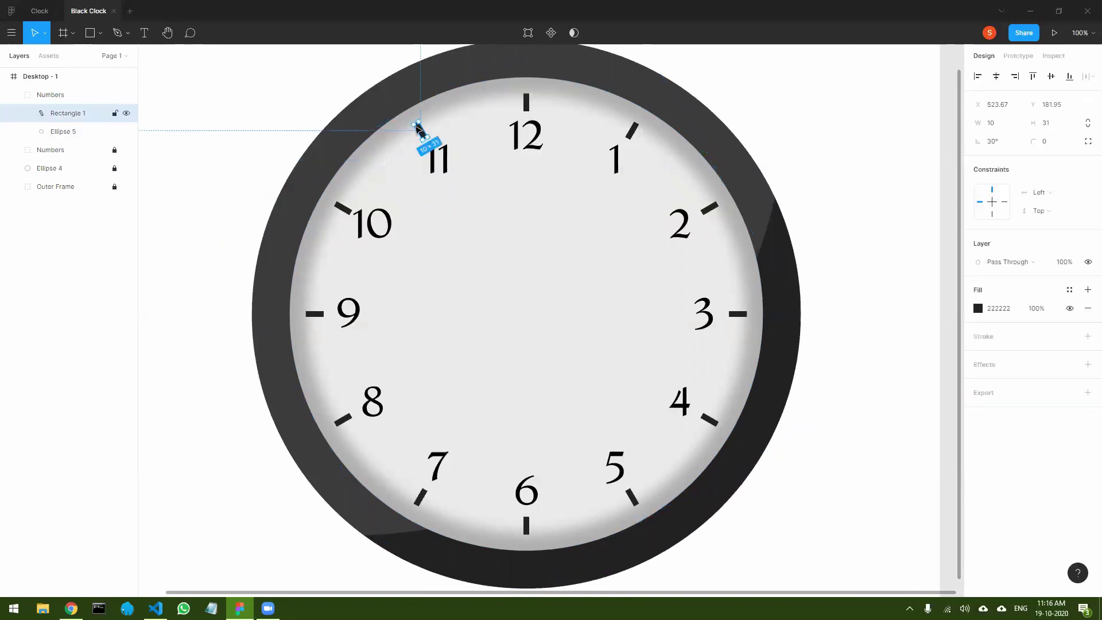
{"action": "left_click", "coordinate": [68, 95]}
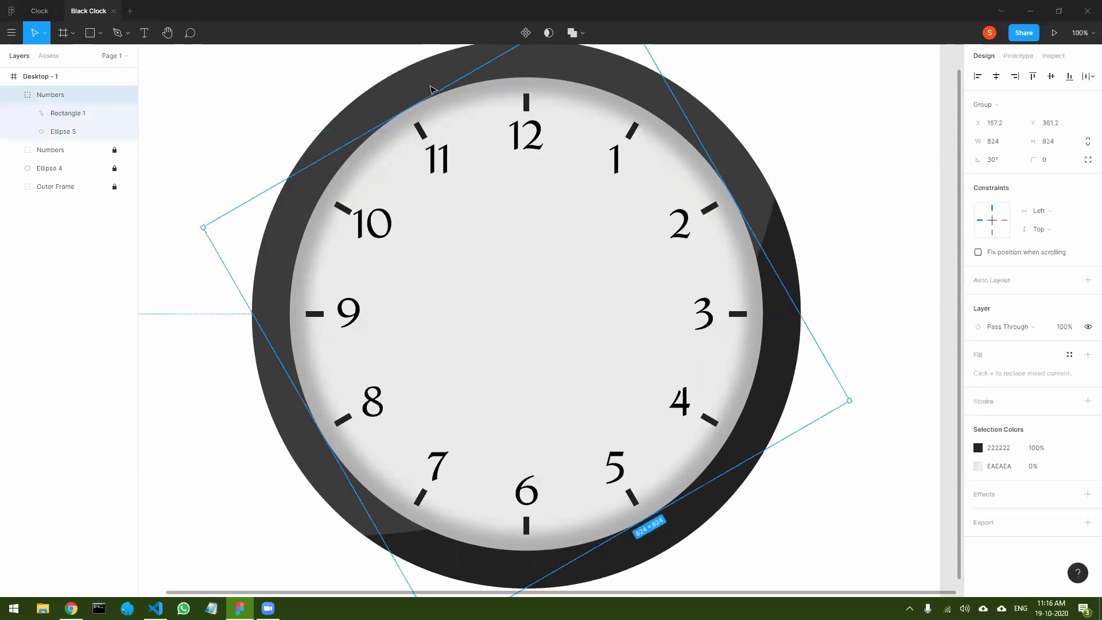
{"action": "left_click_drag", "start_coordinate": [856, 400], "coordinate": [837, 453]}
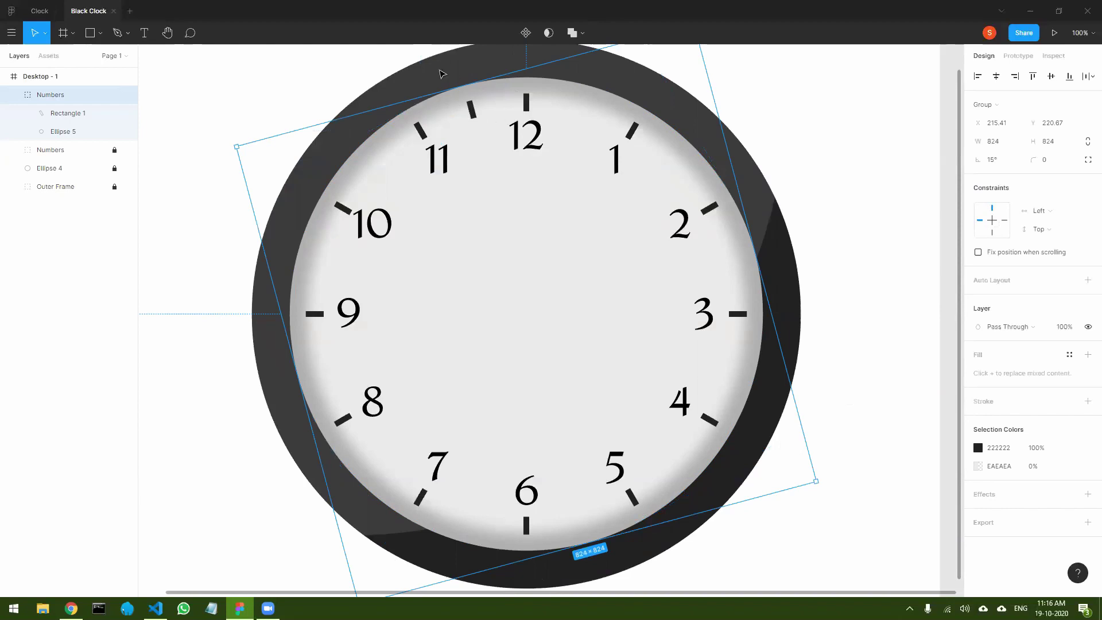
- Check the reference clock's minute marks and shrink the tick in the 15° copy to about 3.03 × 16.16
{"action": "scroll", "coordinate": [445, 76], "scroll_direction": "up", "scroll_amount": 6}
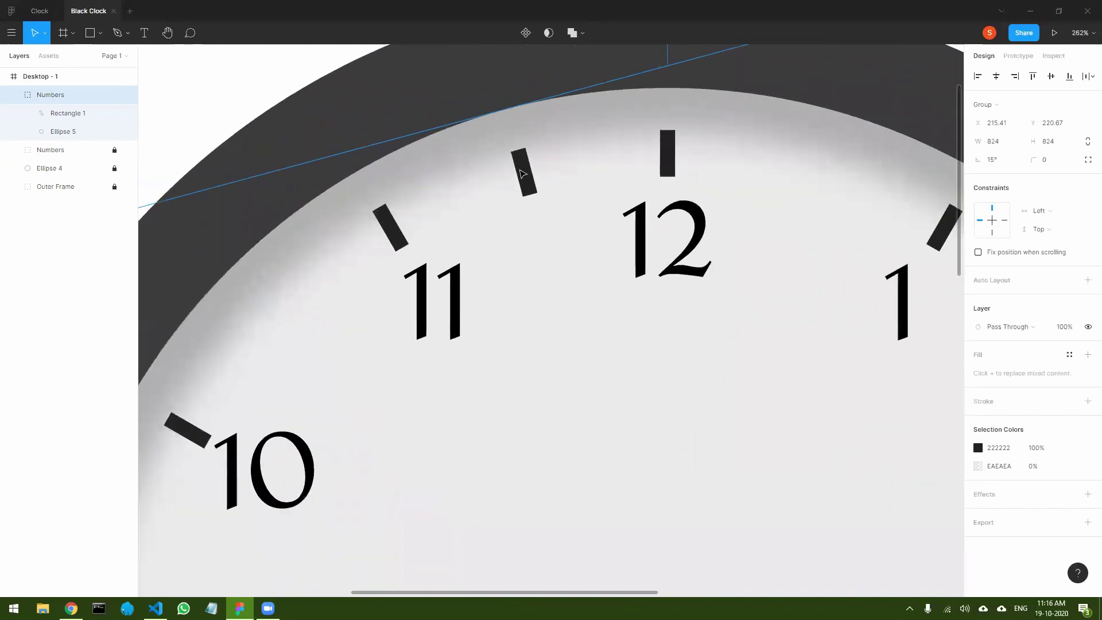
{"action": "left_click", "coordinate": [75, 113]}
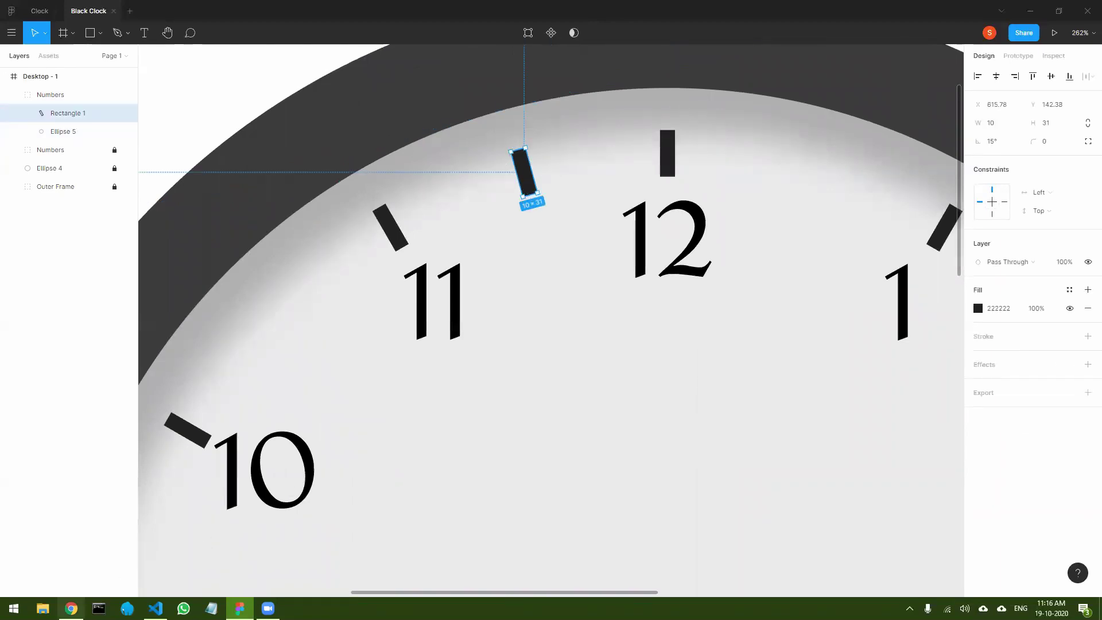
{"action": "left_click", "coordinate": [70, 608]}
{"action": "key", "text": "alt+Tab"}
{"action": "left_click_drag", "start_coordinate": [530, 193], "coordinate": [518, 162]}
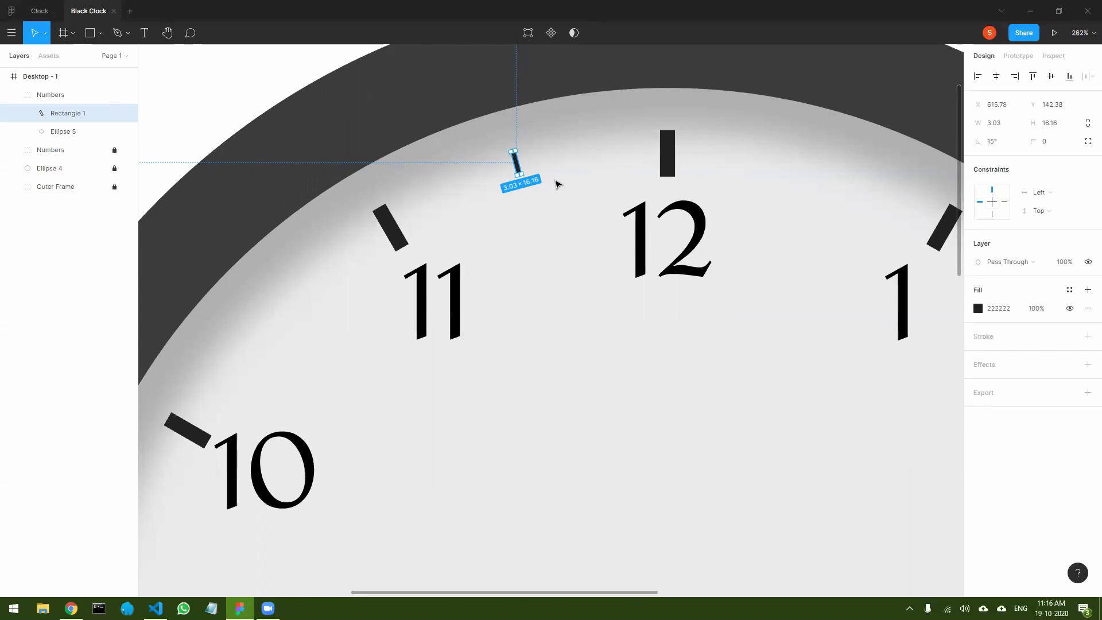
- Rotate the group holding the small tick to 0°, in line with the 12 mark
{"action": "scroll", "coordinate": [555, 184], "scroll_direction": "down", "scroll_amount": 5}
{"action": "left_click", "coordinate": [49, 95]}
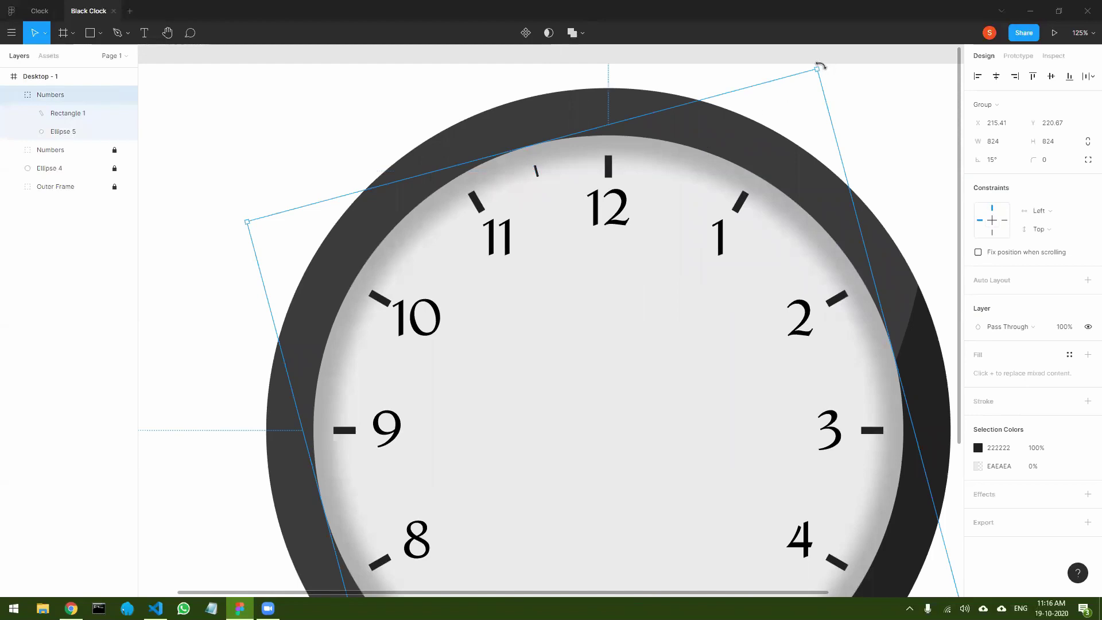
{"action": "left_click_drag", "start_coordinate": [821, 65], "coordinate": [899, 118]}
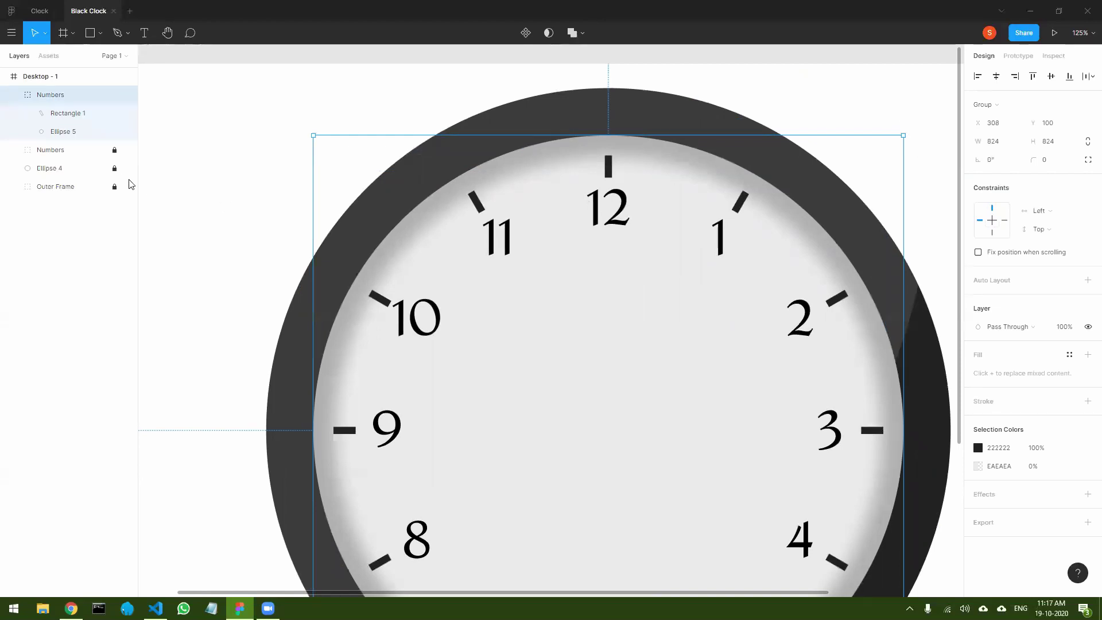
- Hide the nested Numbers group holding the 12 and its hour mark
{"action": "left_click", "coordinate": [14, 151]}
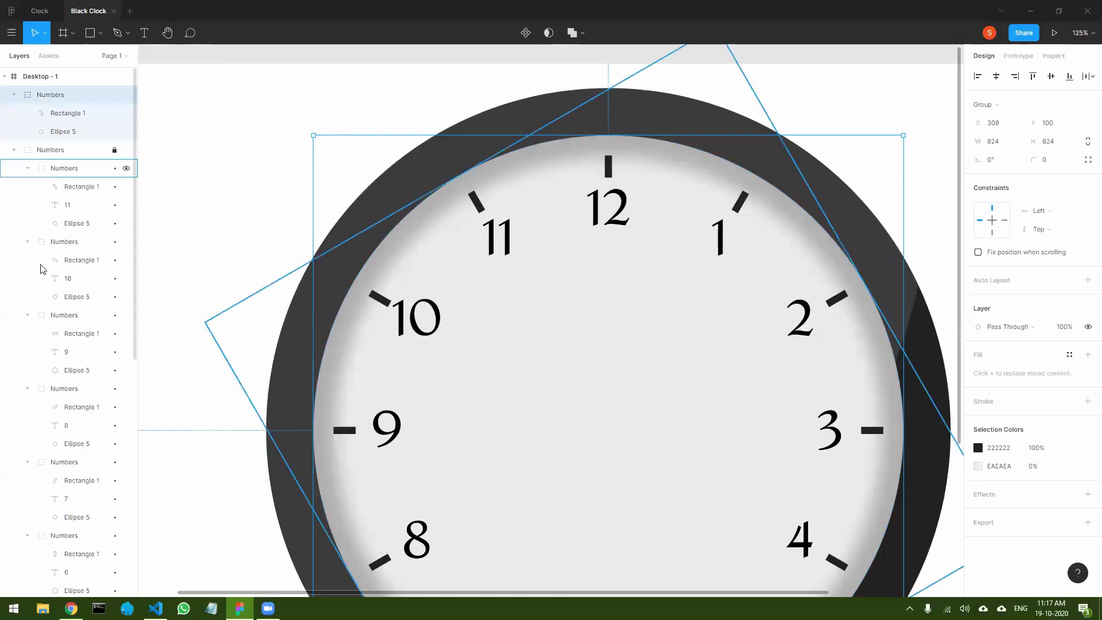
{"action": "scroll", "coordinate": [63, 344], "scroll_direction": "down", "scroll_amount": 8}
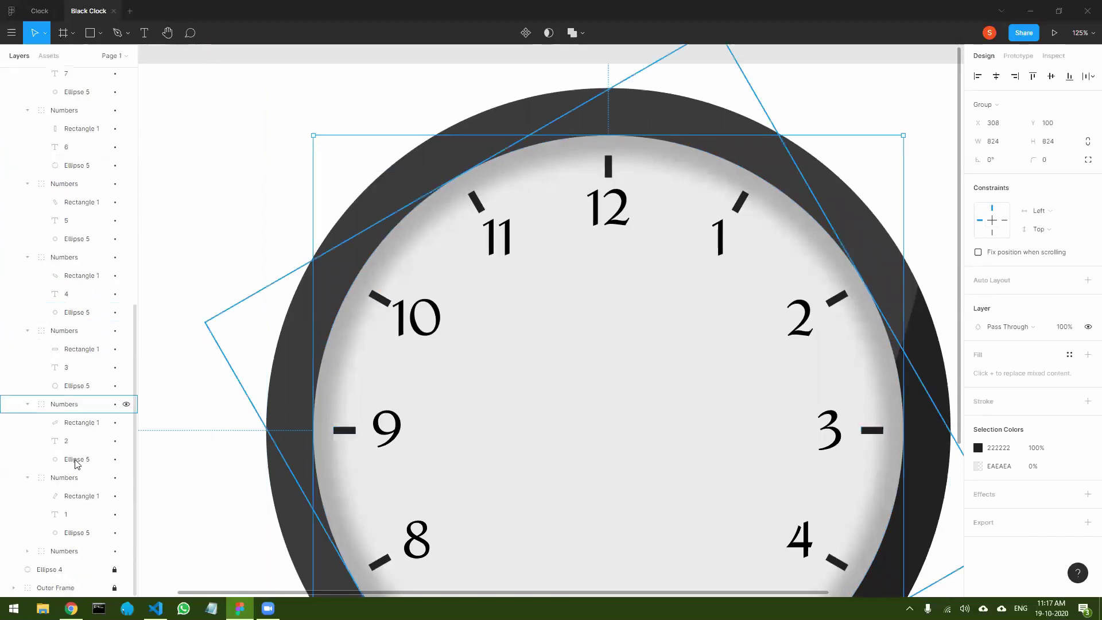
{"action": "left_click", "coordinate": [72, 554]}
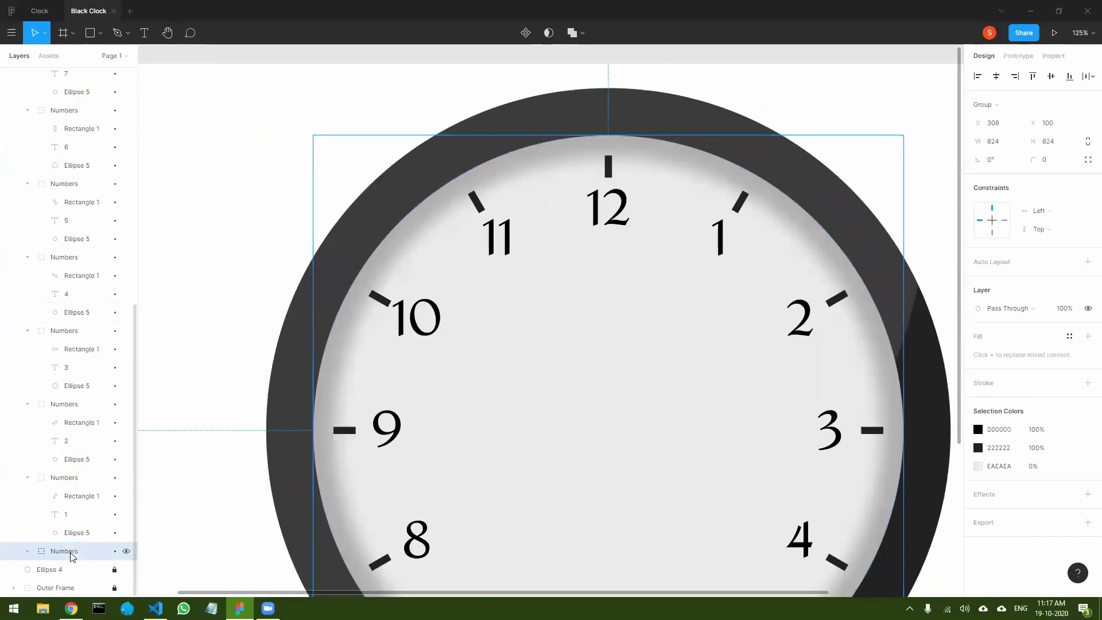
{"action": "left_click", "coordinate": [126, 551]}
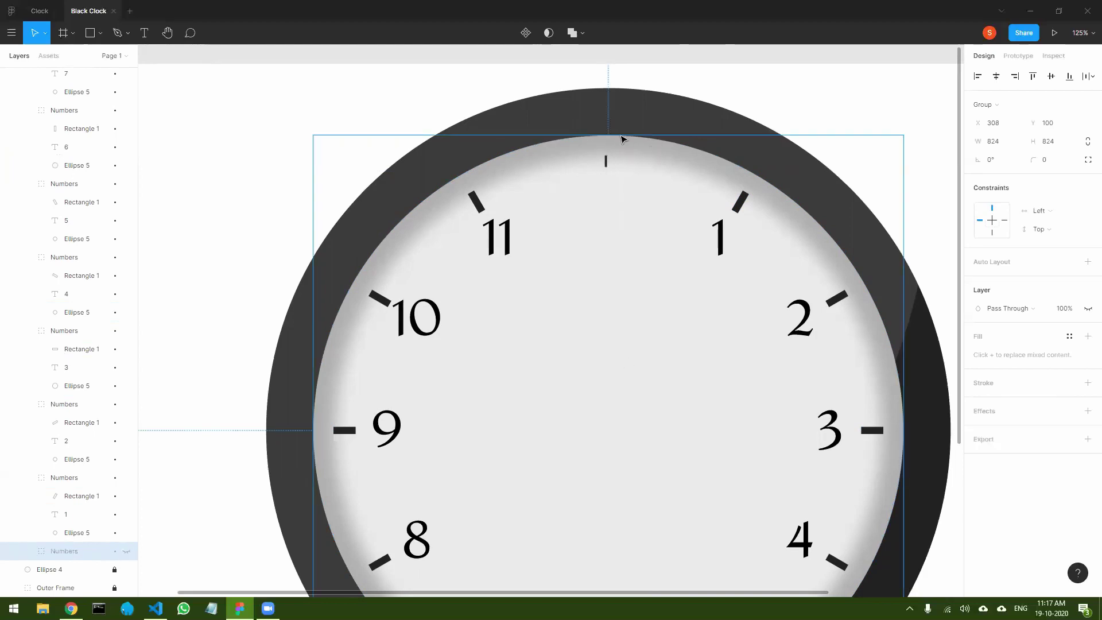
- Resize the small tick to 4 × 16 and place it at X 718, Y 127, centred at the 12 position
{"action": "scroll", "coordinate": [67, 148], "scroll_direction": "up", "scroll_amount": 8}
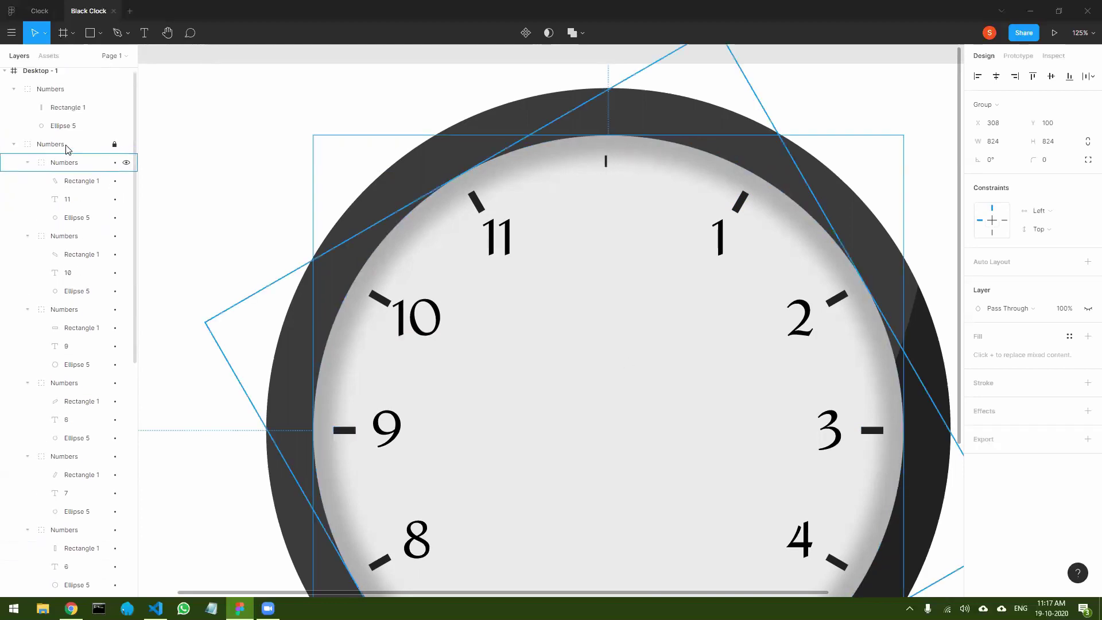
{"action": "left_click", "coordinate": [69, 112]}
{"action": "scroll", "coordinate": [614, 155], "scroll_direction": "up", "scroll_amount": 10}
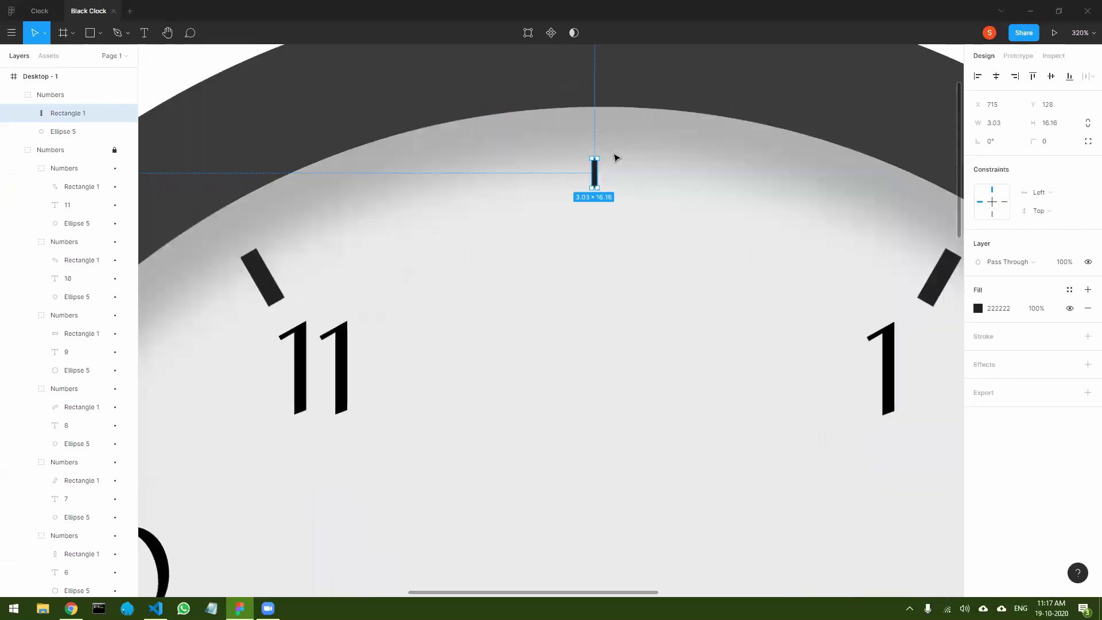
{"action": "mouse_move", "coordinate": [563, 207]}
{"action": "left_mouse_down"}
{"action": "mouse_move", "coordinate": [581, 208]}
{"action": "mouse_move", "coordinate": [581, 197]}
{"action": "left_mouse_up"}
{"action": "scroll", "coordinate": [603, 197], "scroll_direction": "down", "scroll_amount": 3}
{"action": "scroll", "coordinate": [604, 197], "scroll_direction": "down", "scroll_amount": 3}
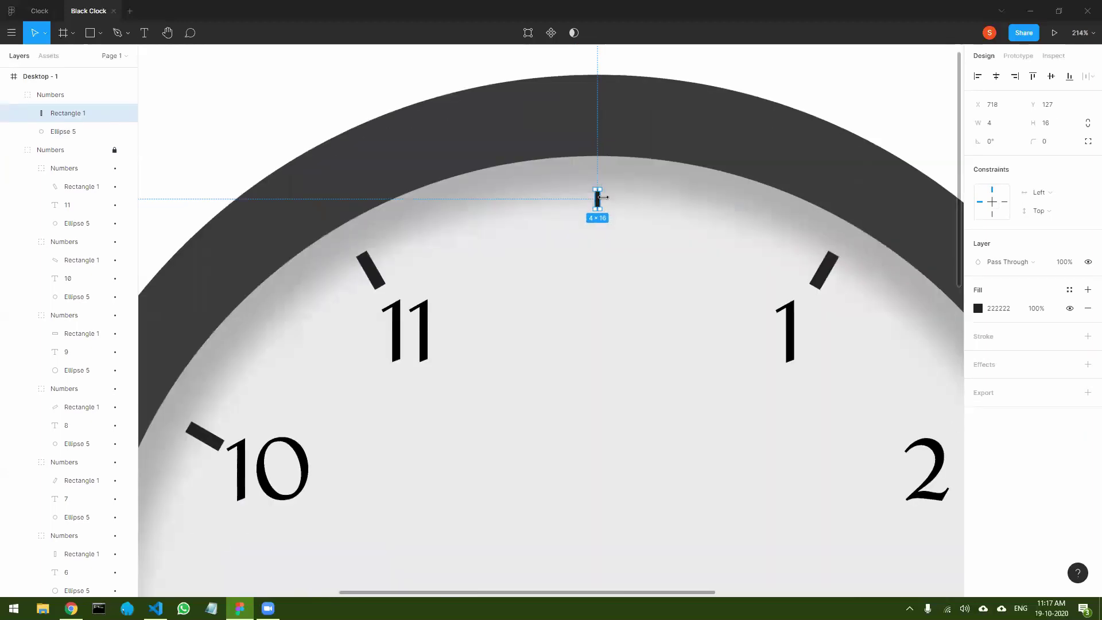
- Show the nested Numbers group holding the 12 again and collapse its locked parent group
{"action": "left_click", "coordinate": [53, 95]}
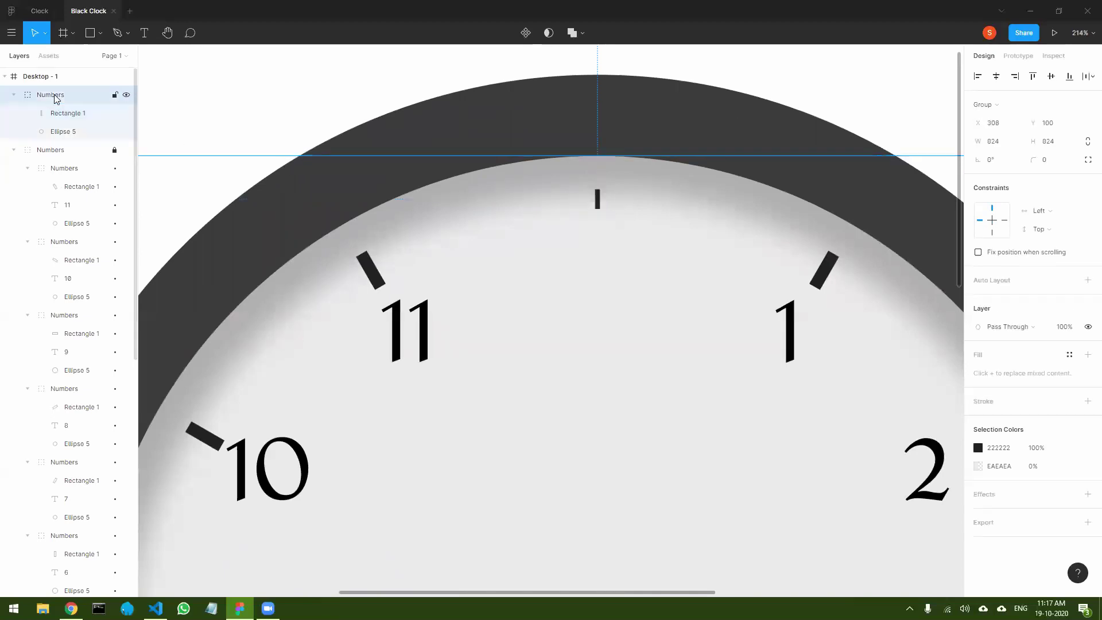
{"action": "scroll", "coordinate": [87, 287], "scroll_direction": "down", "scroll_amount": 7}
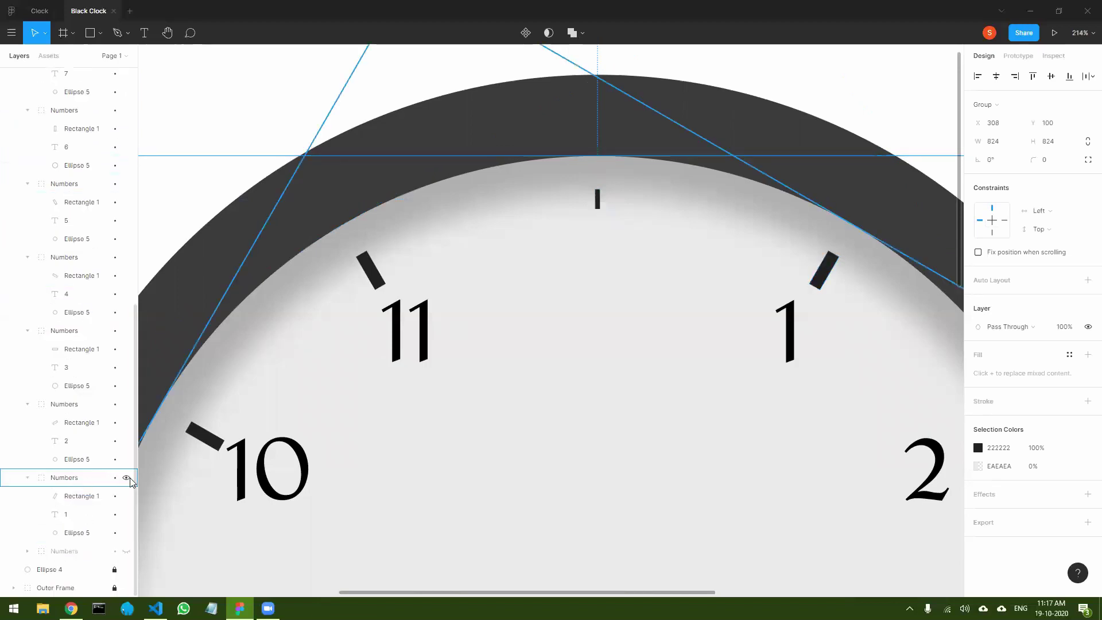
{"action": "left_click", "coordinate": [126, 478]}
{"action": "left_click", "coordinate": [126, 478]}
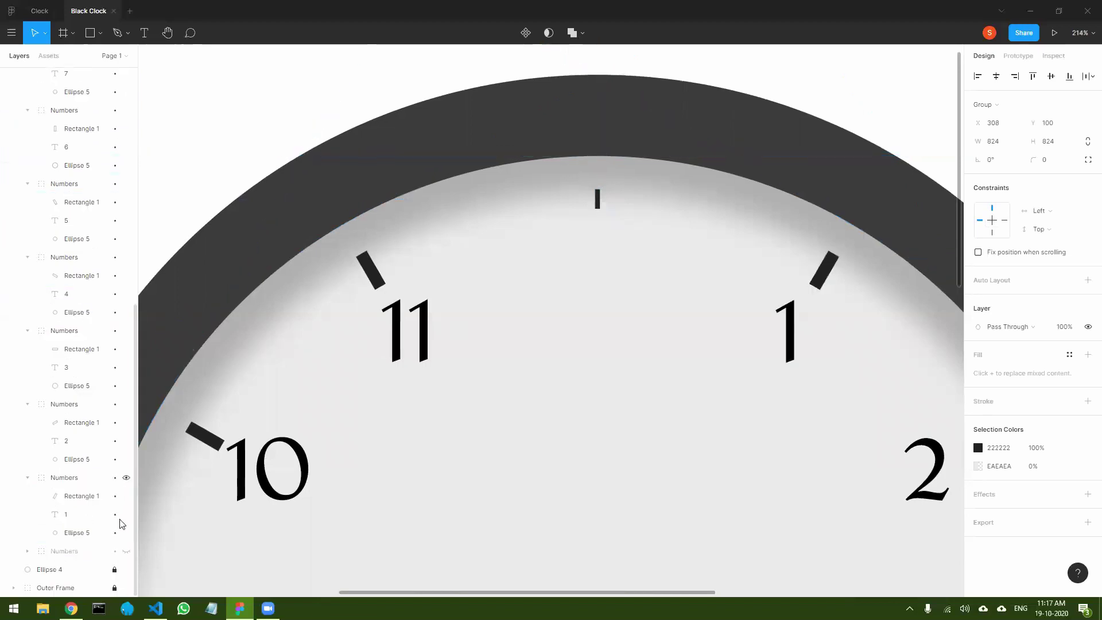
{"action": "left_click", "coordinate": [126, 551]}
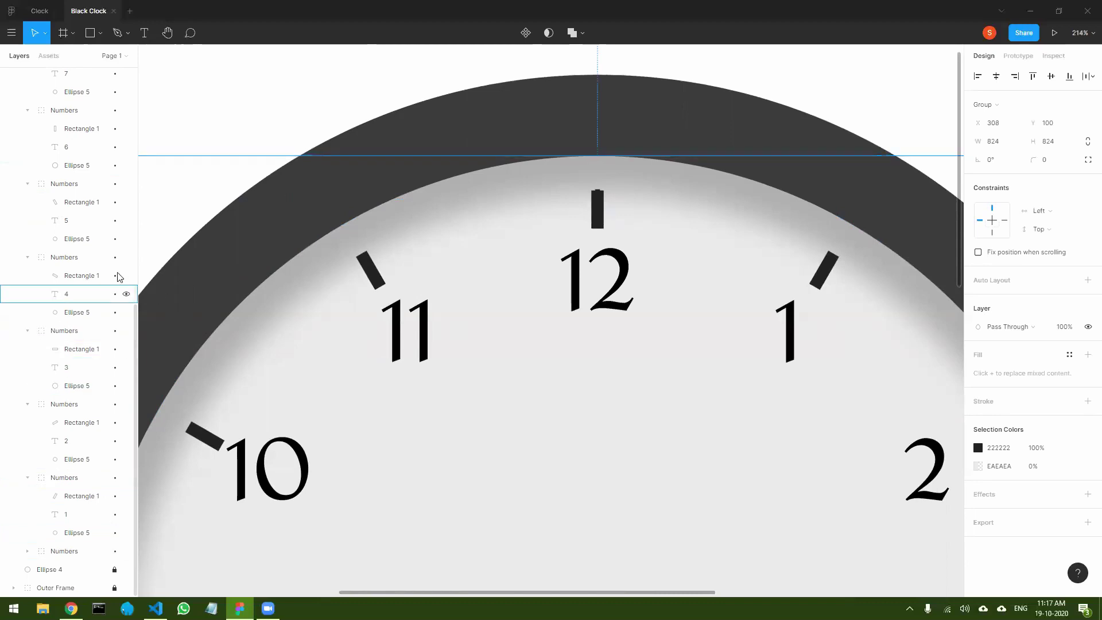
{"action": "scroll", "coordinate": [50, 145], "scroll_direction": "up", "scroll_amount": 7}
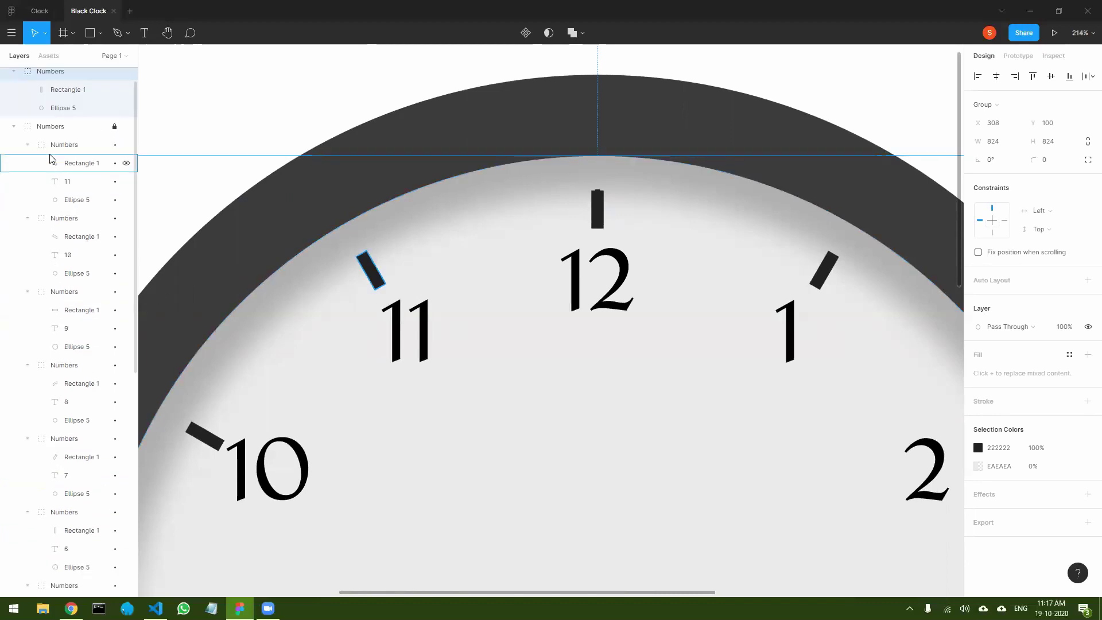
{"action": "left_click", "coordinate": [15, 151]}
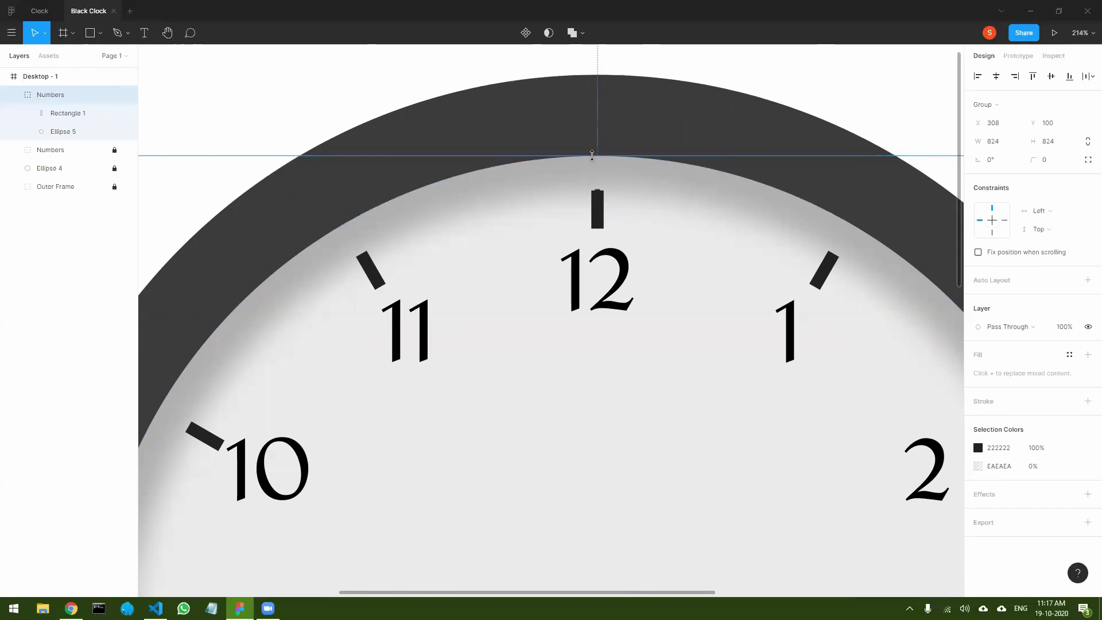
- Move the small tick down to Y 128, flush with the upper edge of the 12 hour mark
{"action": "scroll", "coordinate": [591, 155], "scroll_direction": "up", "scroll_amount": 5}
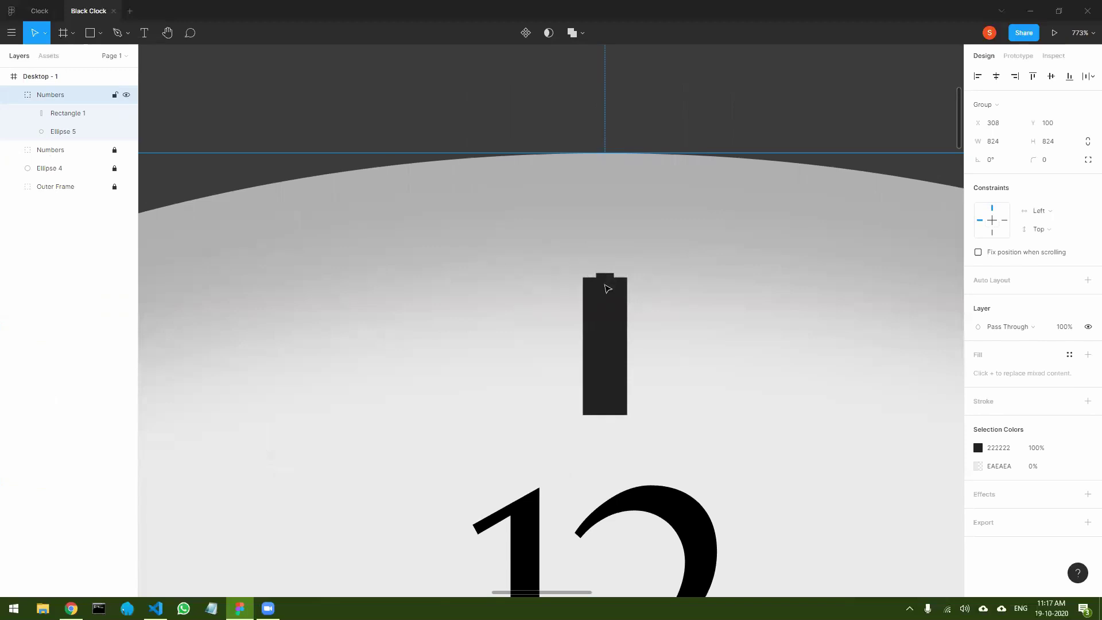
{"action": "left_click", "coordinate": [80, 113]}
{"action": "left_click_drag", "start_coordinate": [612, 301], "coordinate": [611, 301]}
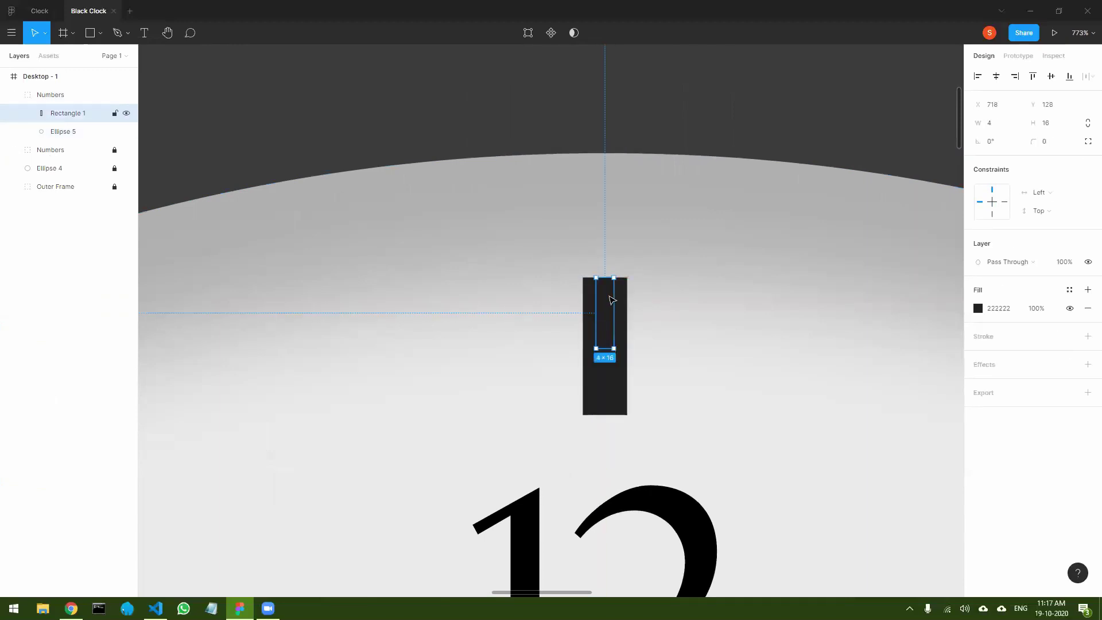
- Collapse the group holding the small tick and rename it Ticks
{"action": "left_click", "coordinate": [56, 97]}
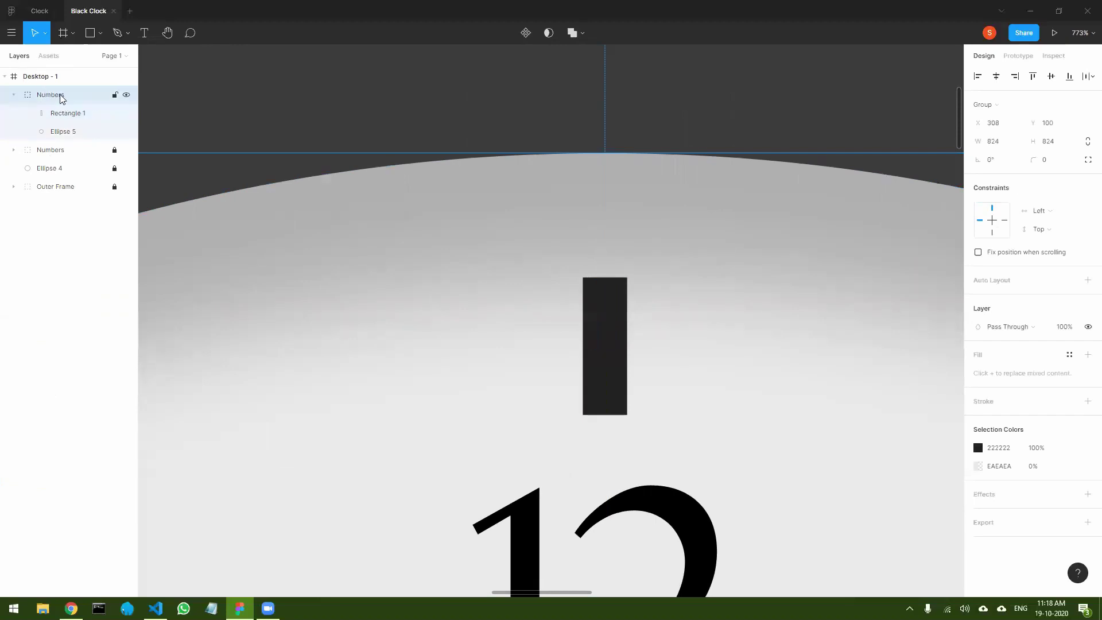
{"action": "left_click", "coordinate": [14, 95]}
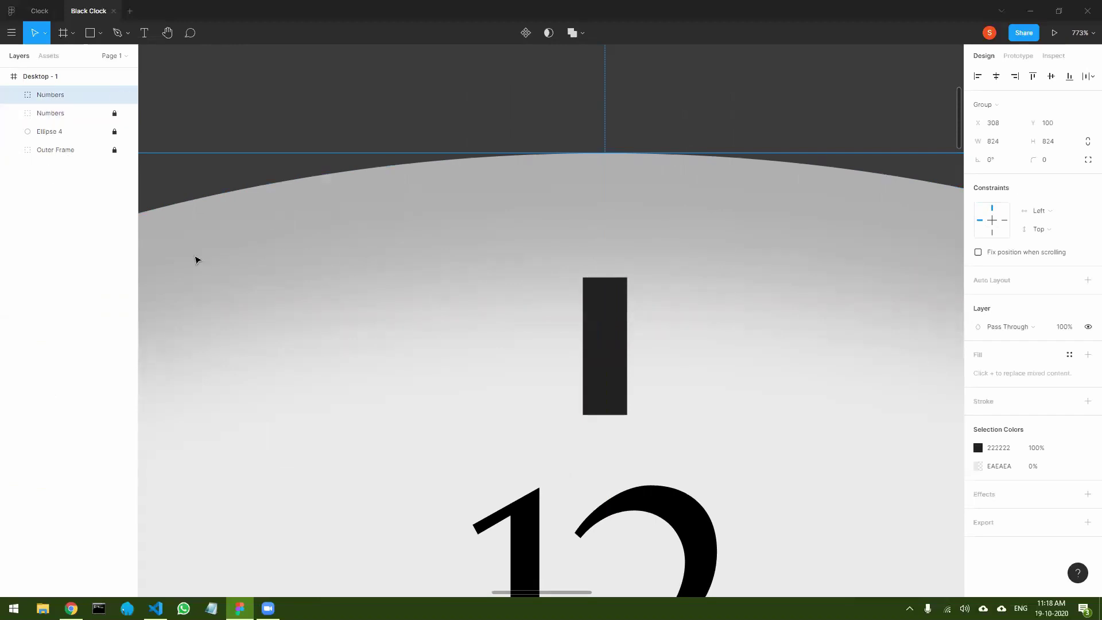
{"action": "double_click", "coordinate": [57, 95]}
{"action": "type", "text": "T"}
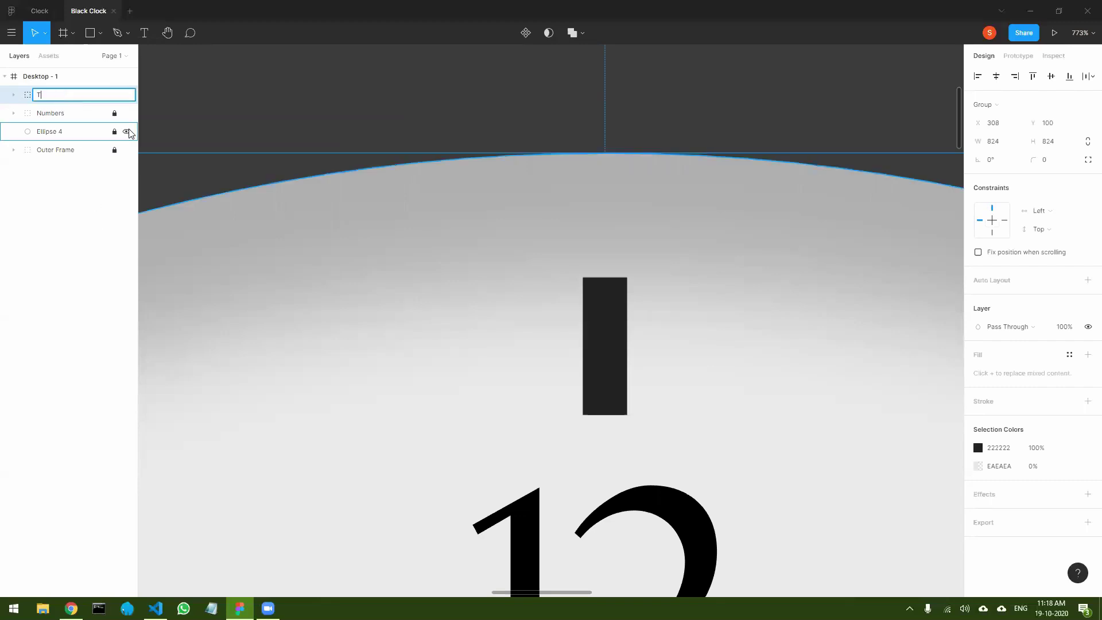
{"action": "key", "text": "Return"}
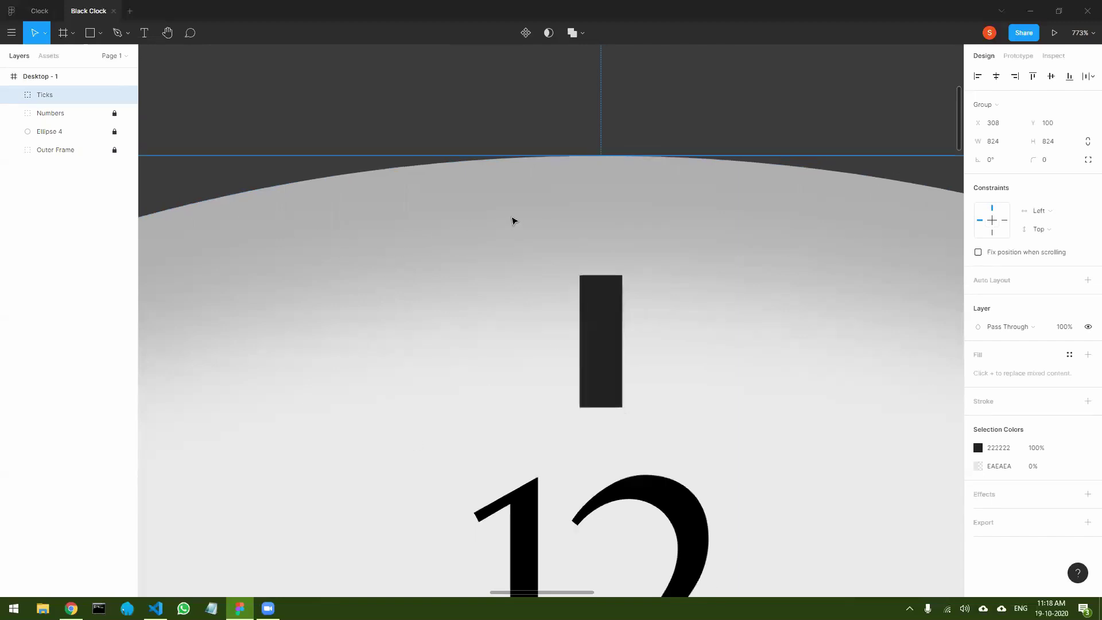
- Rotate the Ticks group to -15°, bringing its small tick midway between 12 and 1
{"action": "scroll", "coordinate": [514, 220], "scroll_direction": "down", "scroll_amount": 10}
{"action": "scroll", "coordinate": [491, 269], "scroll_direction": "down", "scroll_amount": 1}
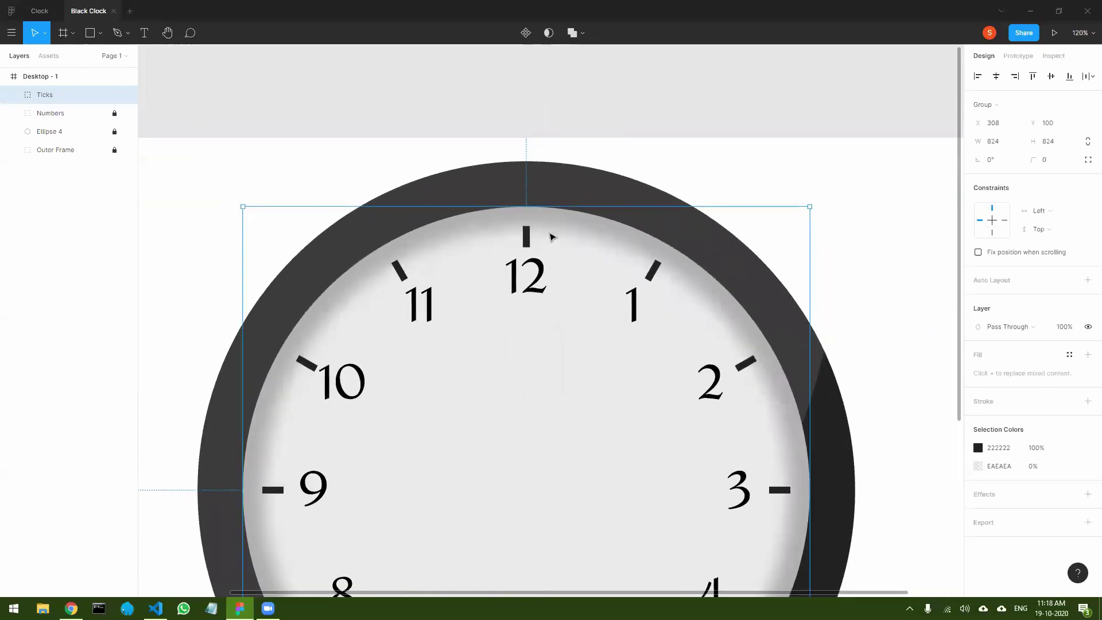
{"action": "scroll", "coordinate": [764, 332], "scroll_direction": "down", "scroll_amount": 4}
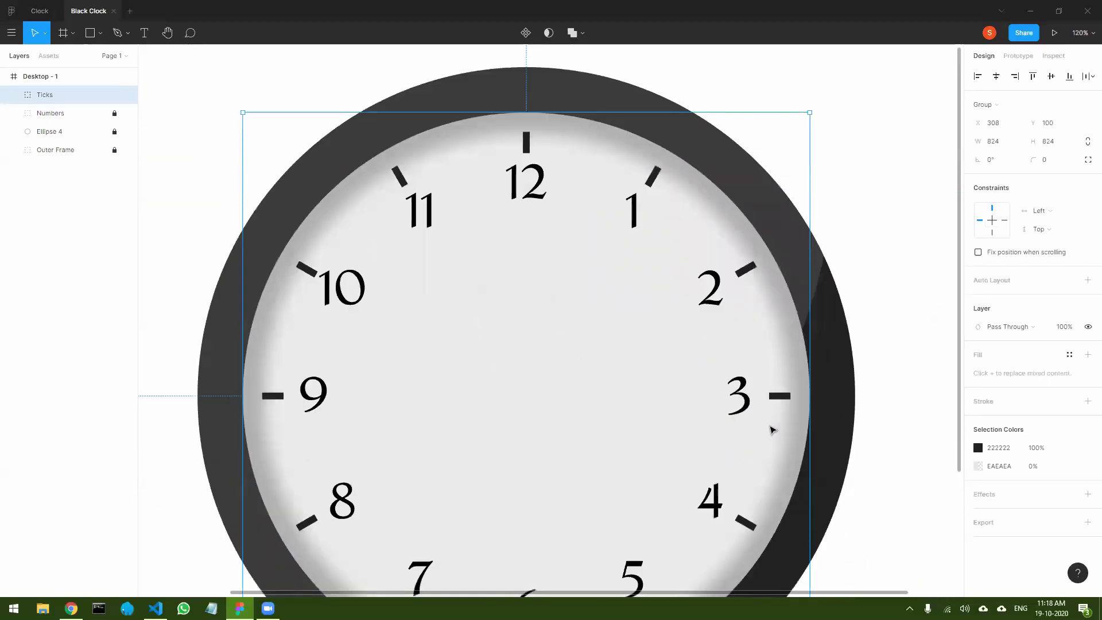
{"action": "scroll", "coordinate": [632, 353], "scroll_direction": "up", "scroll_amount": 1}
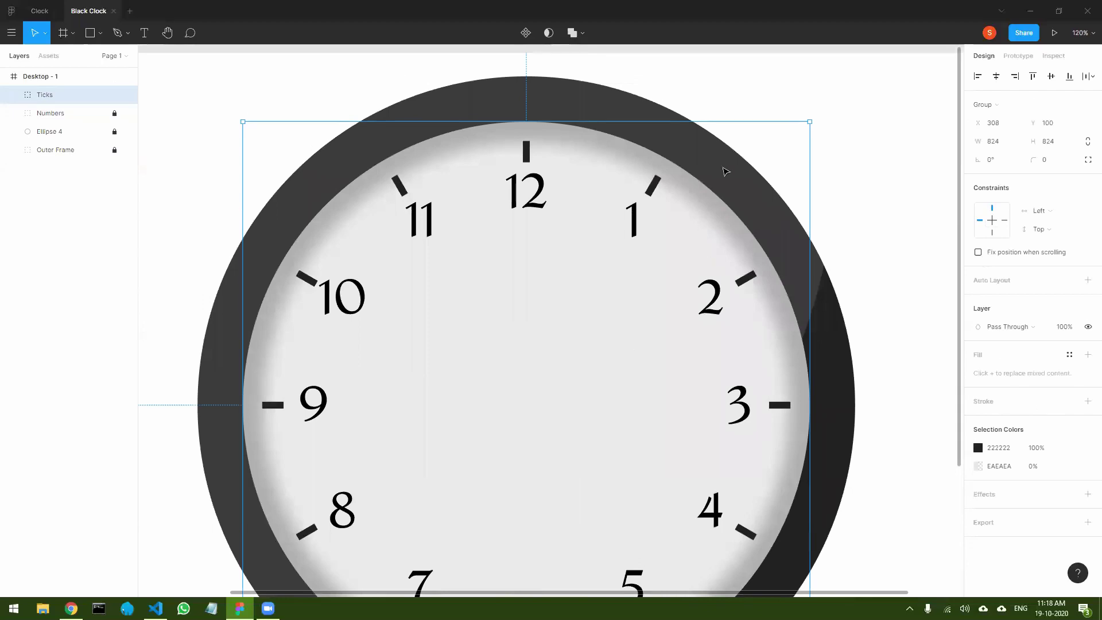
{"action": "left_click_drag", "start_coordinate": [816, 117], "coordinate": [856, 154]}
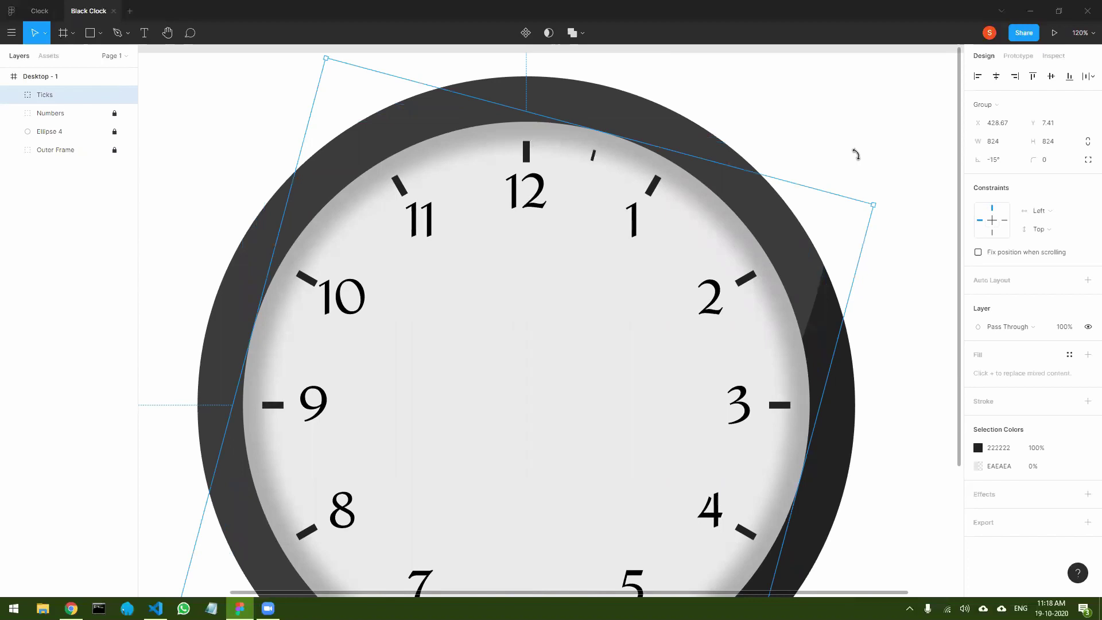
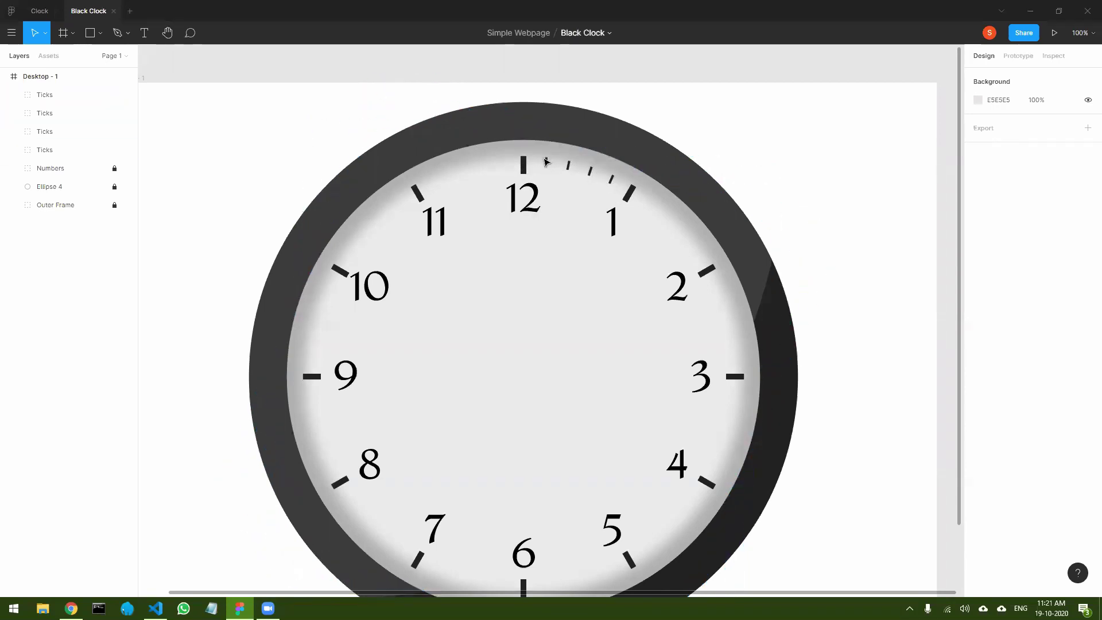
- Check the rotation of the lowest Ticks group, then combine all four Ticks groups into one group
{"action": "left_click", "coordinate": [65, 150]}
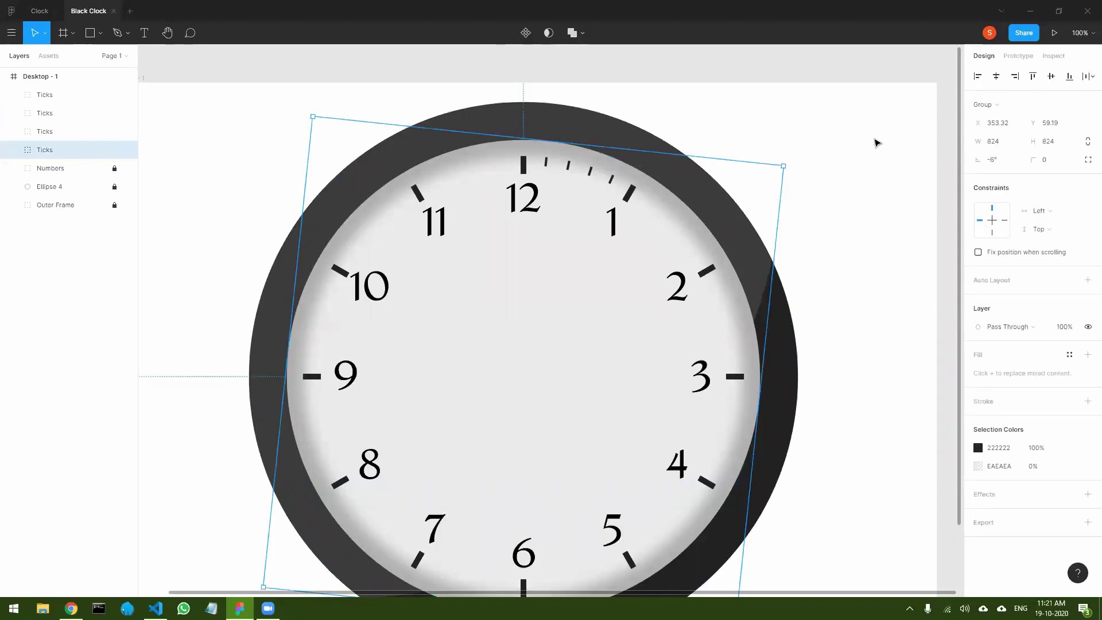
{"action": "left_click", "coordinate": [995, 160]}
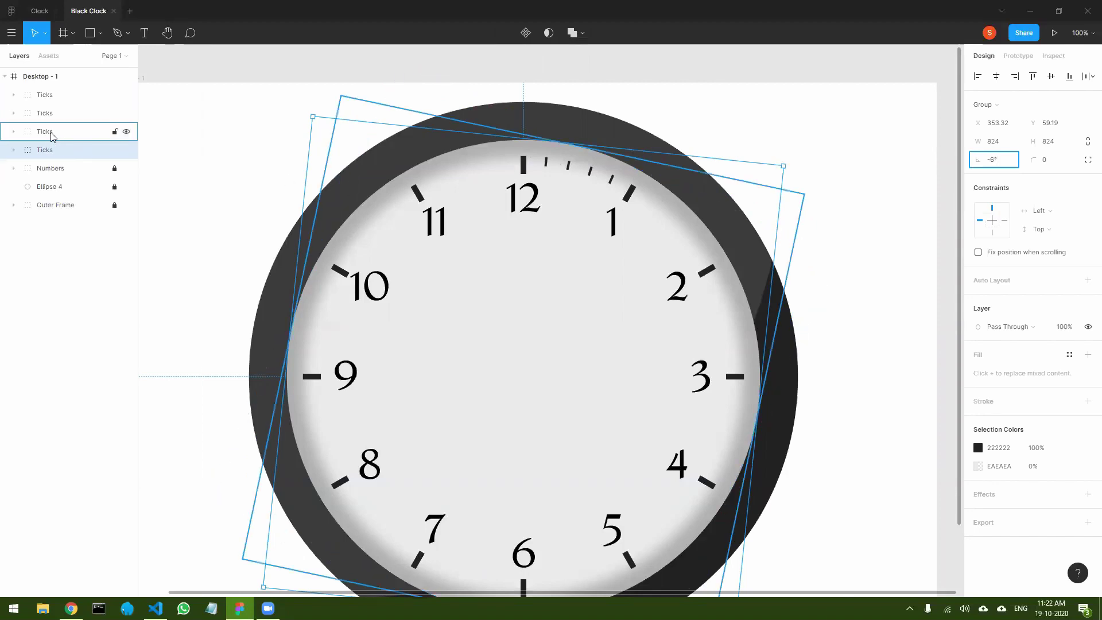
{"action": "left_click", "coordinate": [49, 97], "text": "shift"}
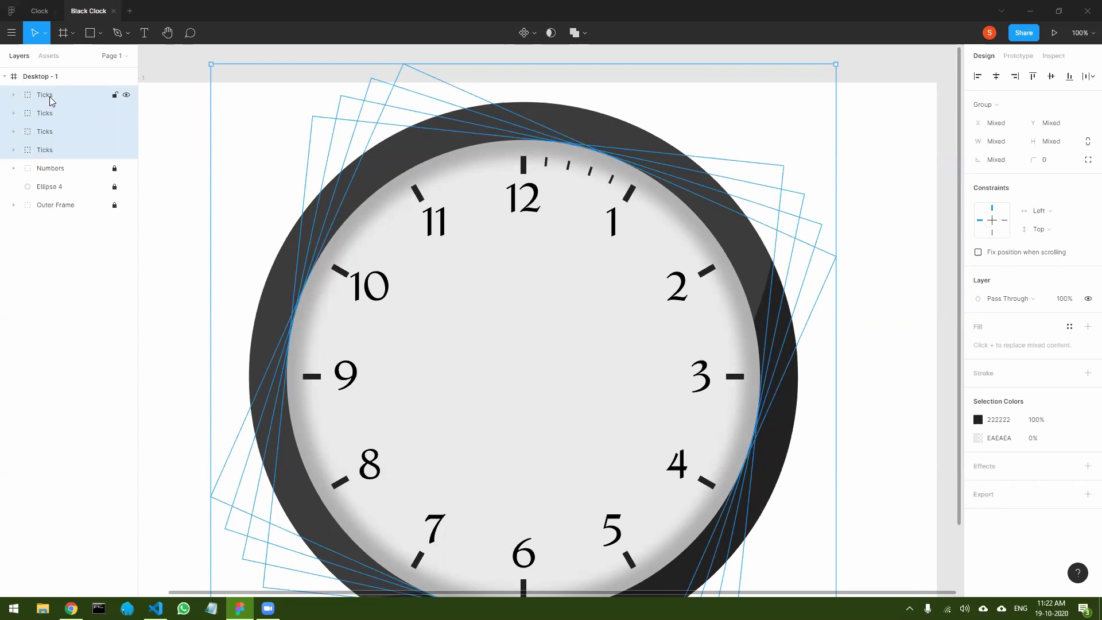
{"action": "key", "text": "ctrl+g"}
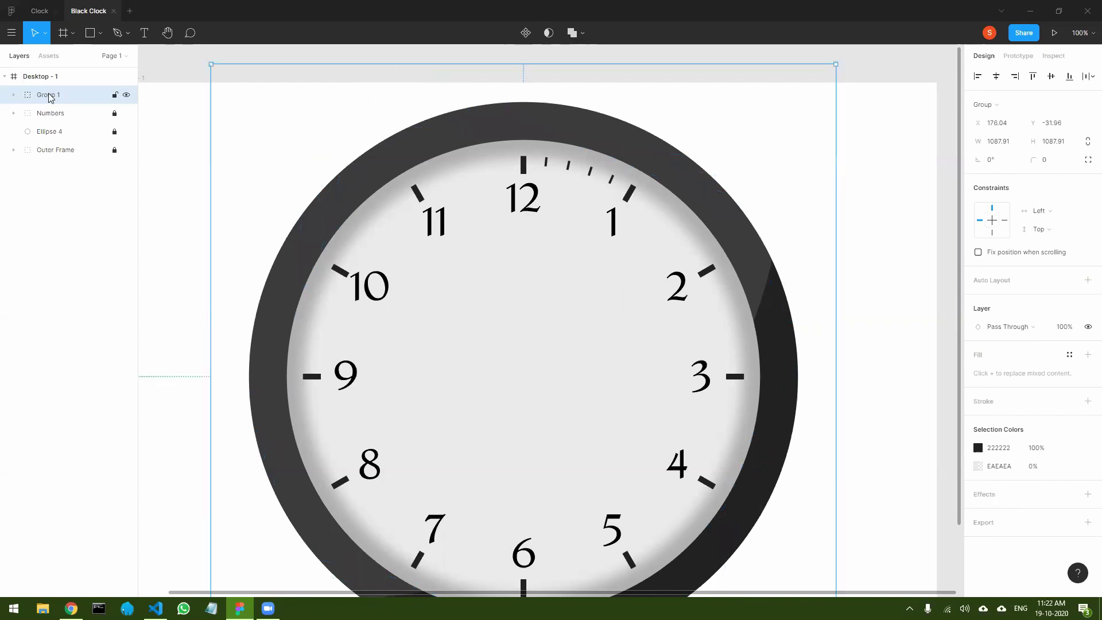
- Duplicate the group of four ticks and rotate the copy to -30° to fill the gap between 1 and 2
{"action": "key", "text": "ctrl+d"}
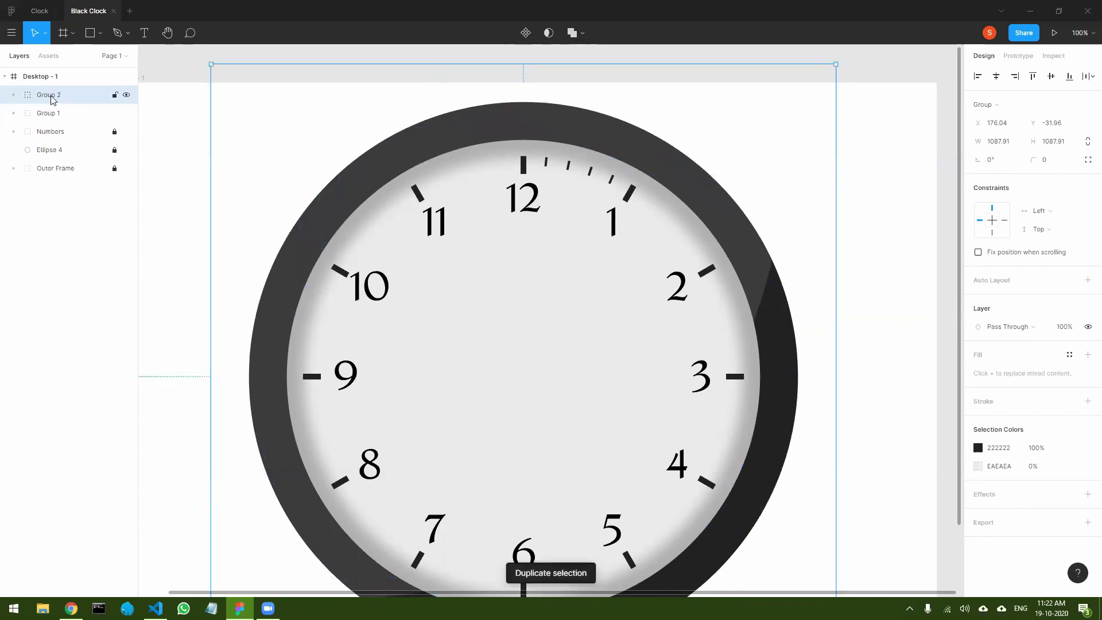
{"action": "left_click_drag", "start_coordinate": [840, 59], "coordinate": [966, 267]}
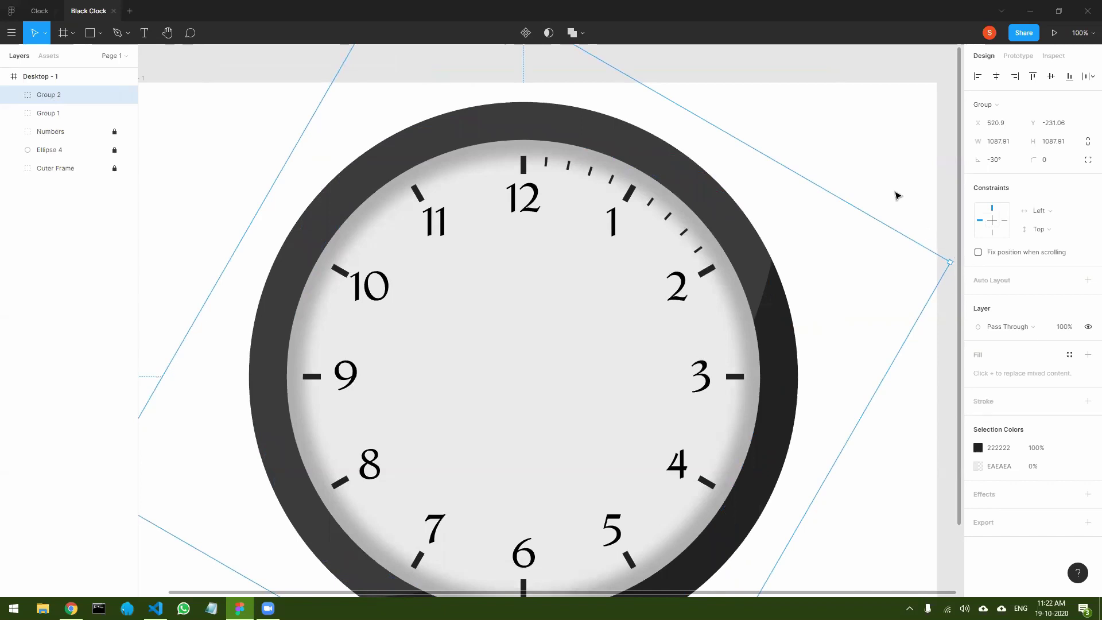
{"action": "left_click", "coordinate": [881, 167]}
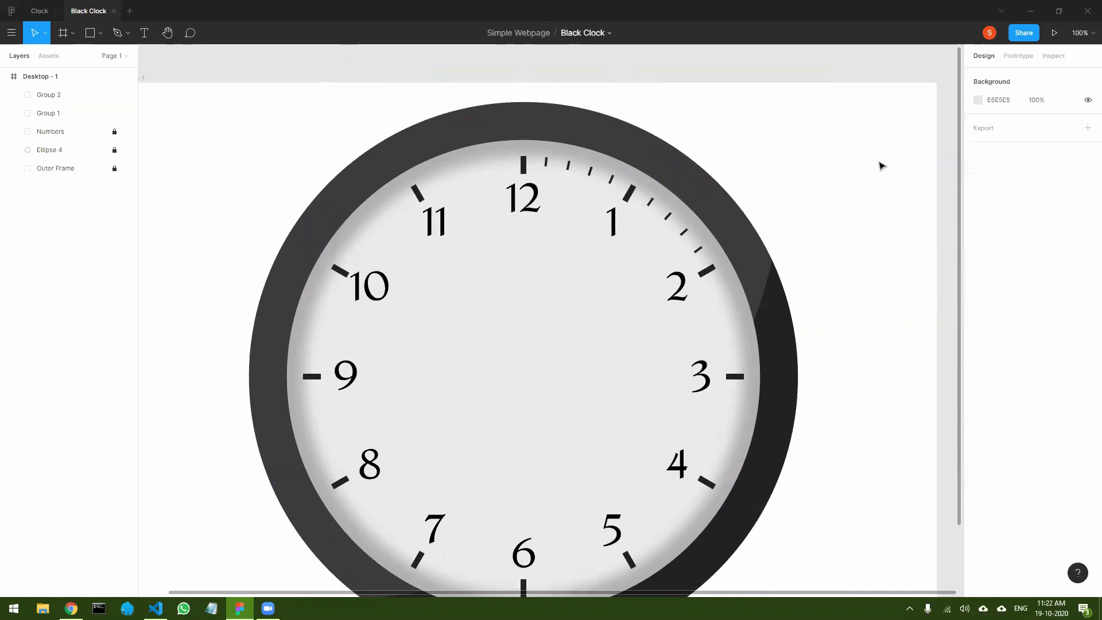
- Duplicate Group 1 and Group 2 together and rotate the copies about 60° clockwise to add minute ticks between 2 and 4
{"action": "left_click", "coordinate": [51, 114]}
{"action": "left_click", "coordinate": [56, 99], "text": "shift"}
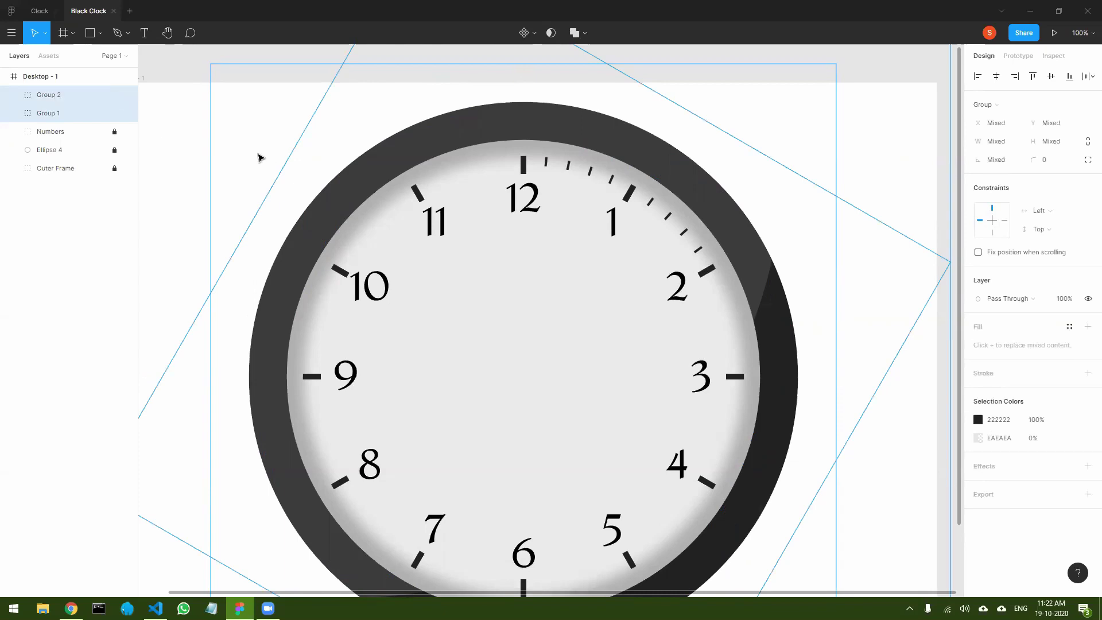
{"action": "key", "text": "ctrl+d"}
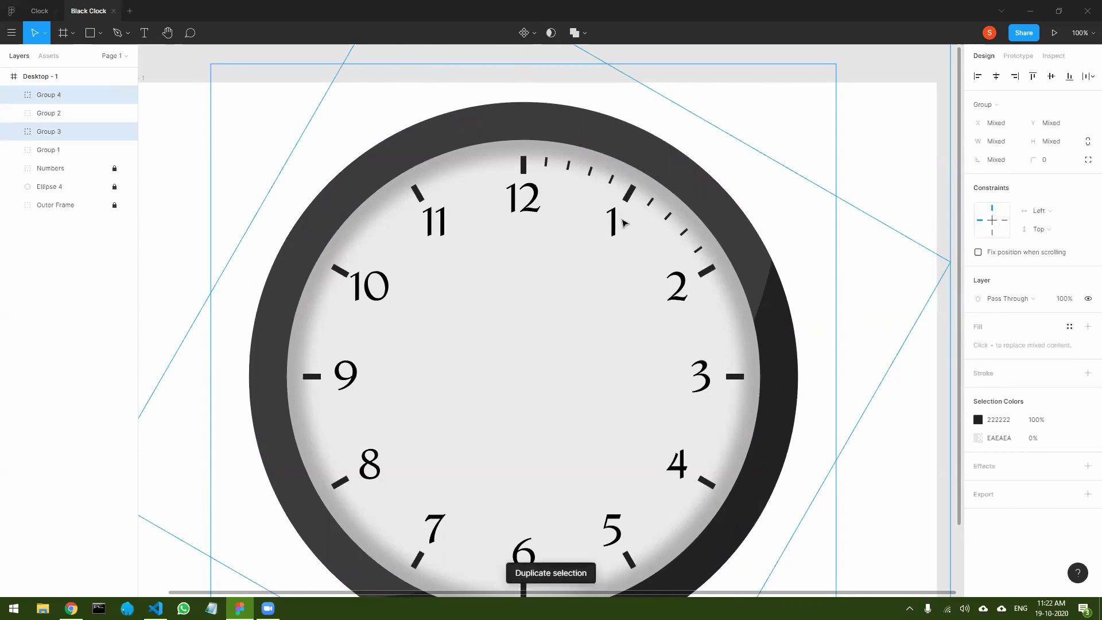
{"action": "scroll", "coordinate": [620, 217], "scroll_direction": "down", "scroll_amount": 3}
{"action": "scroll", "coordinate": [771, 263], "scroll_direction": "down", "scroll_amount": 2}
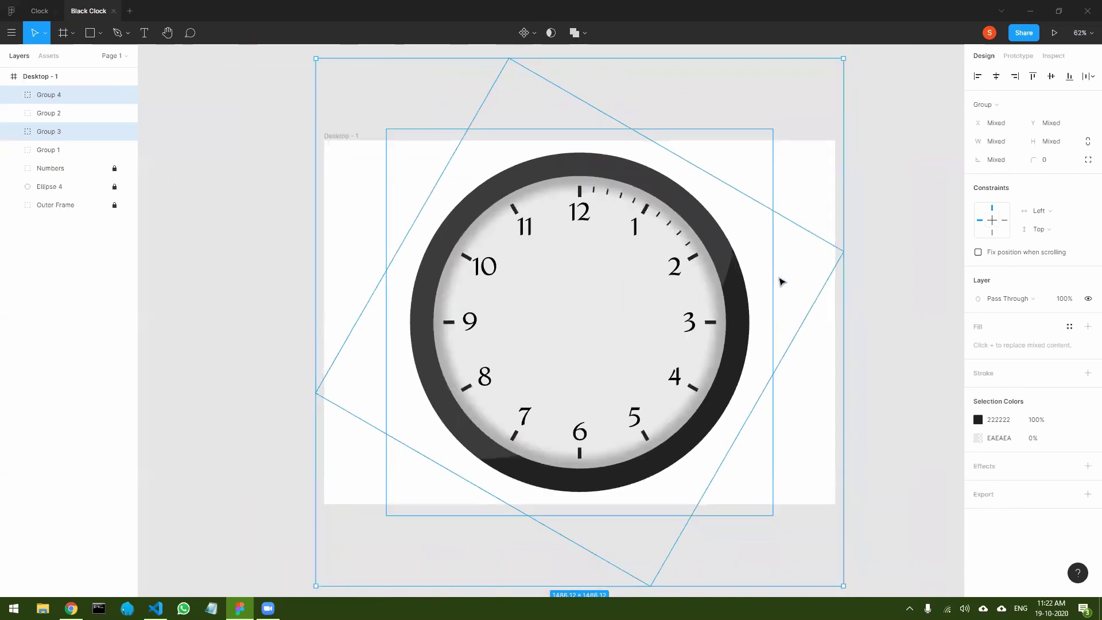
{"action": "scroll", "coordinate": [798, 321], "scroll_direction": "down", "scroll_amount": 2}
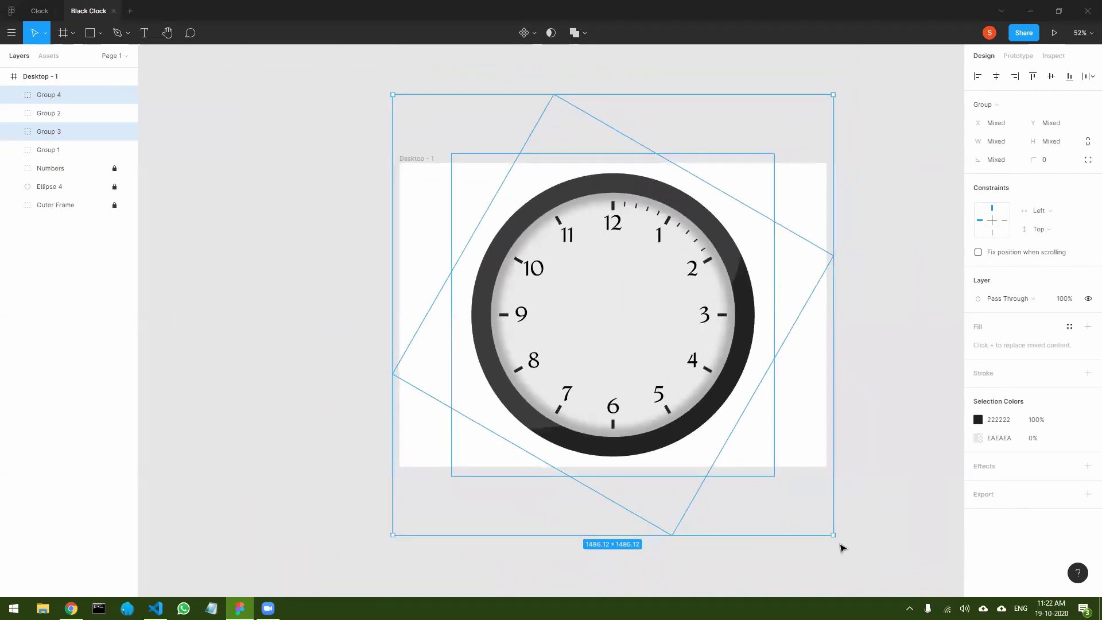
{"action": "left_click_drag", "start_coordinate": [837, 539], "coordinate": [781, 597]}
{"action": "left_click_drag", "start_coordinate": [614, 586], "coordinate": [542, 585]}
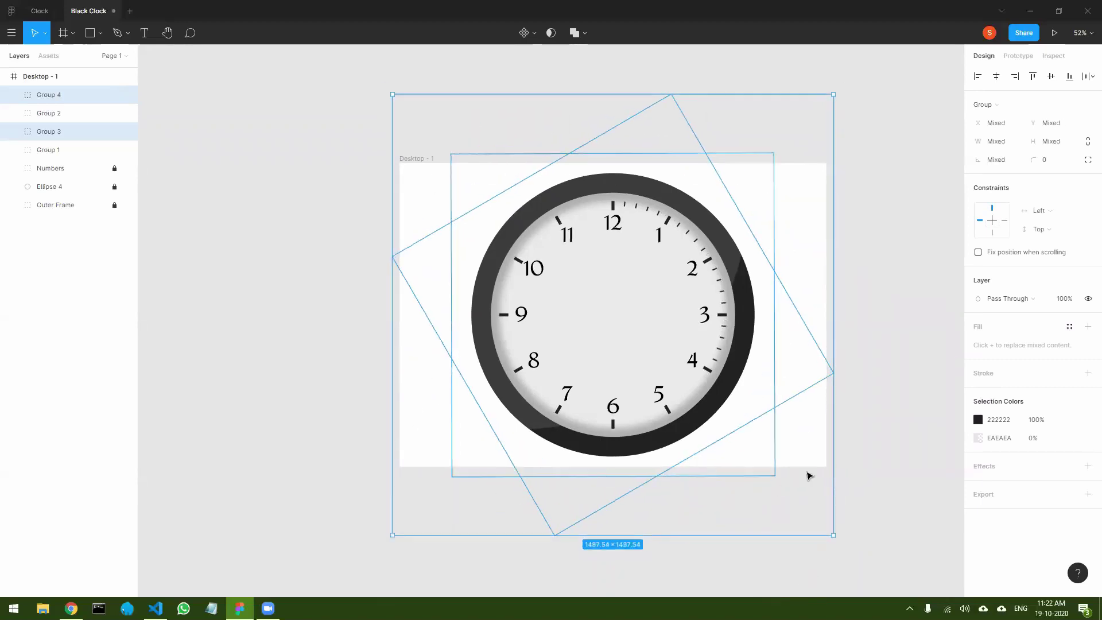
{"action": "left_click", "coordinate": [900, 387]}
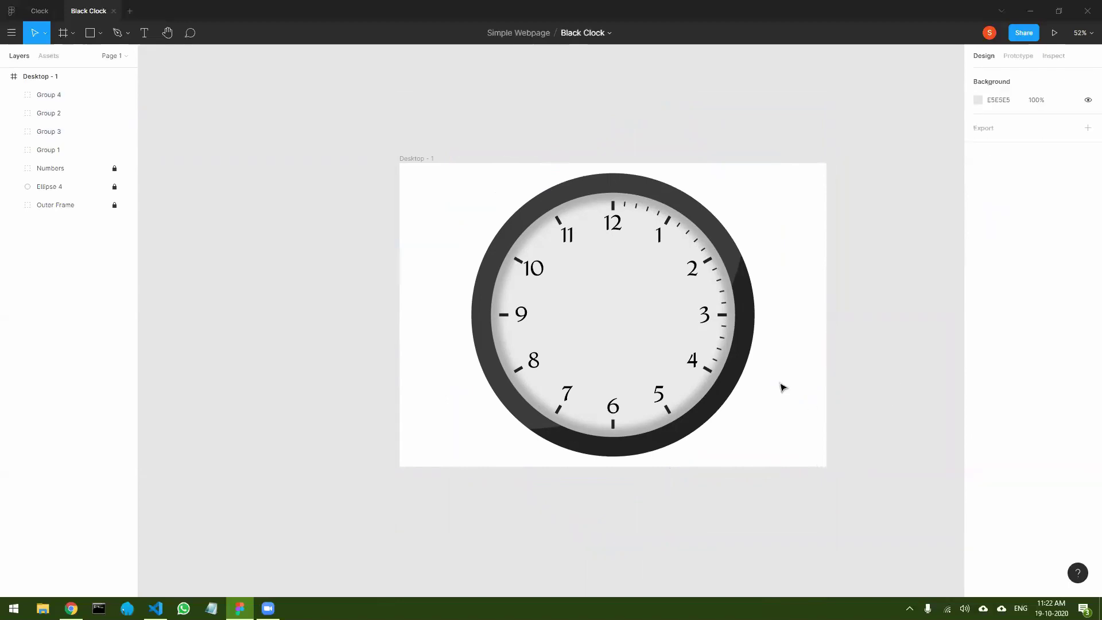
- Duplicate all four tick groups and rotate the copies 120° clockwise to add minute ticks between 4 and 8
{"action": "left_click", "coordinate": [57, 145]}
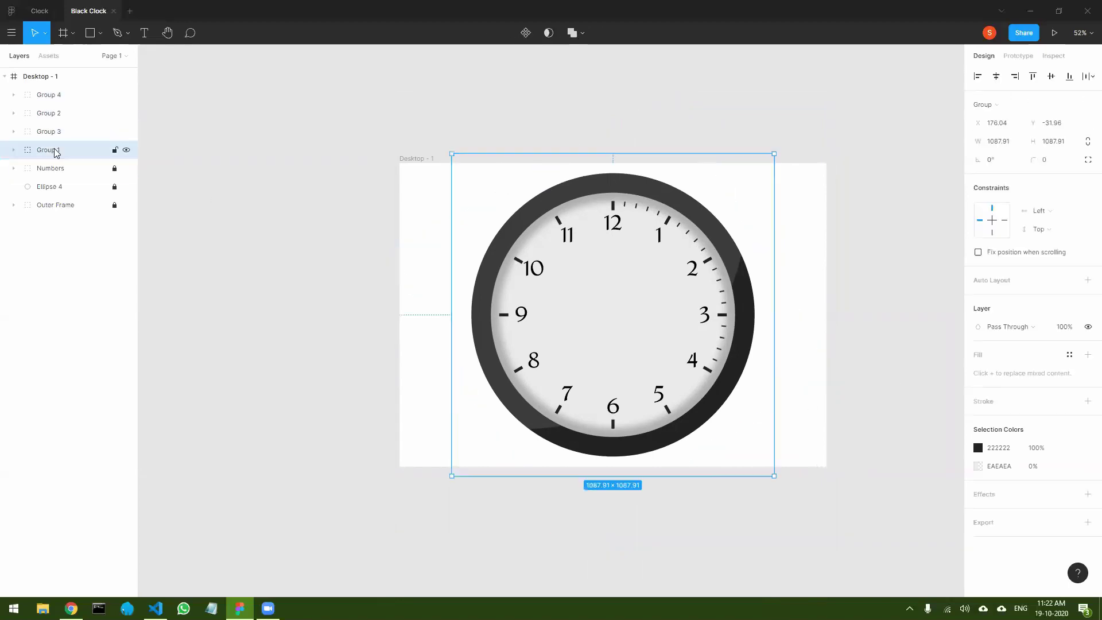
{"action": "left_click", "coordinate": [57, 101], "text": "shift"}
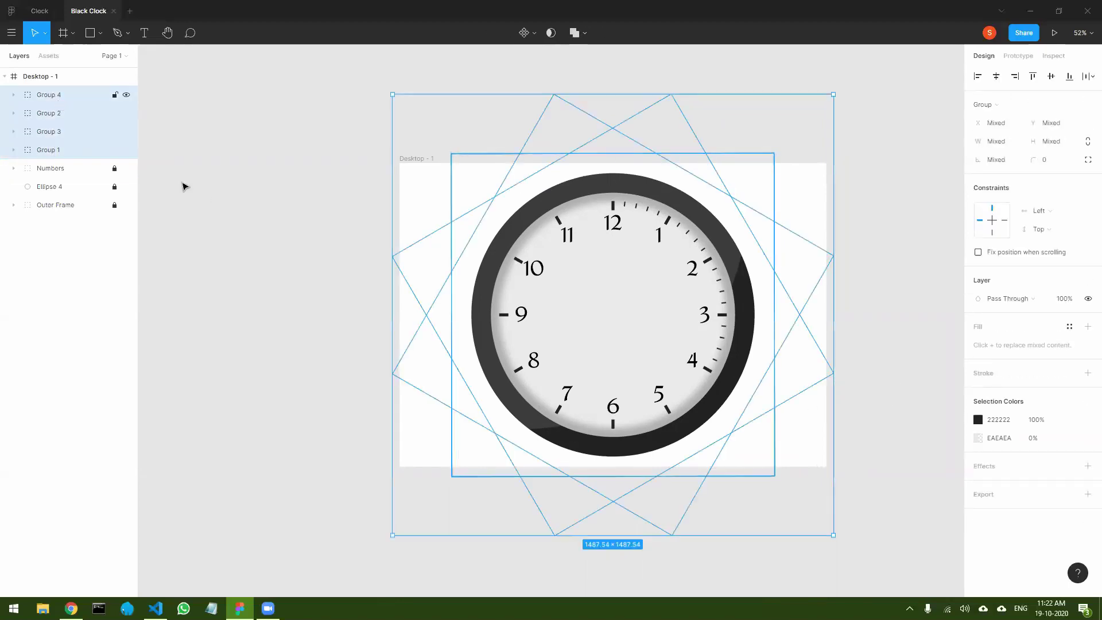
{"action": "key", "text": "ctrl+d"}
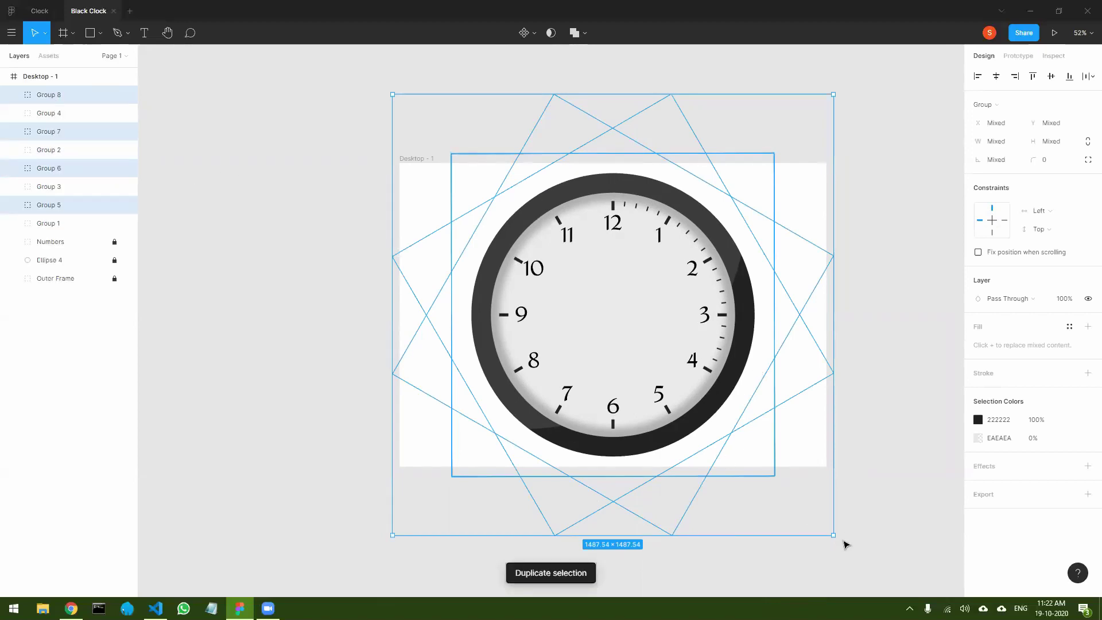
{"action": "left_click_drag", "start_coordinate": [837, 536], "coordinate": [218, 425]}
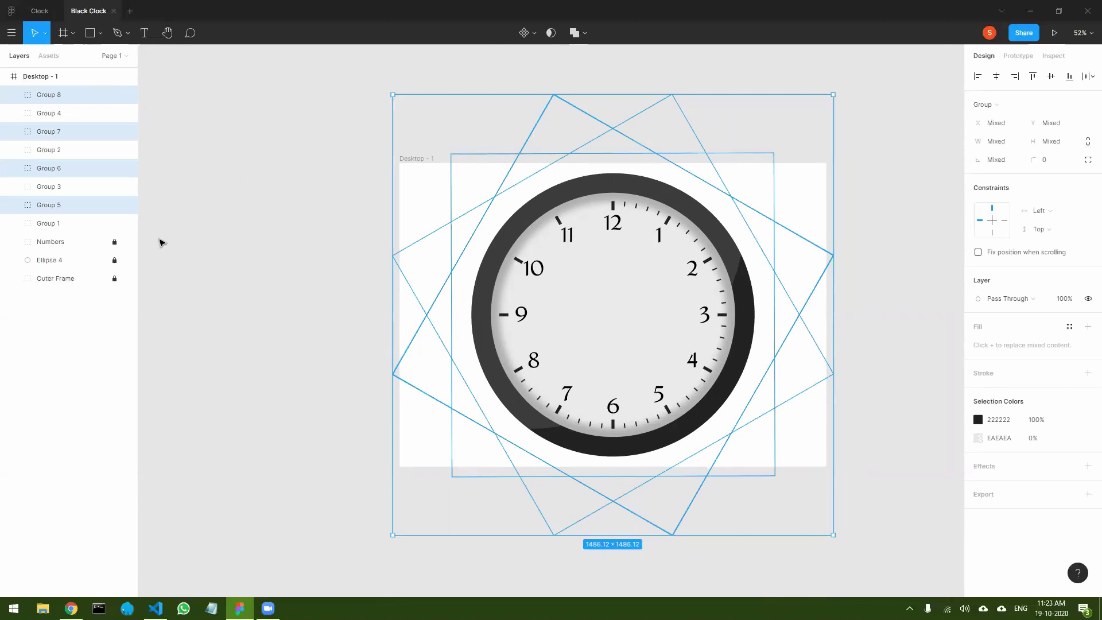
{"action": "key", "text": "ctrl+d"}
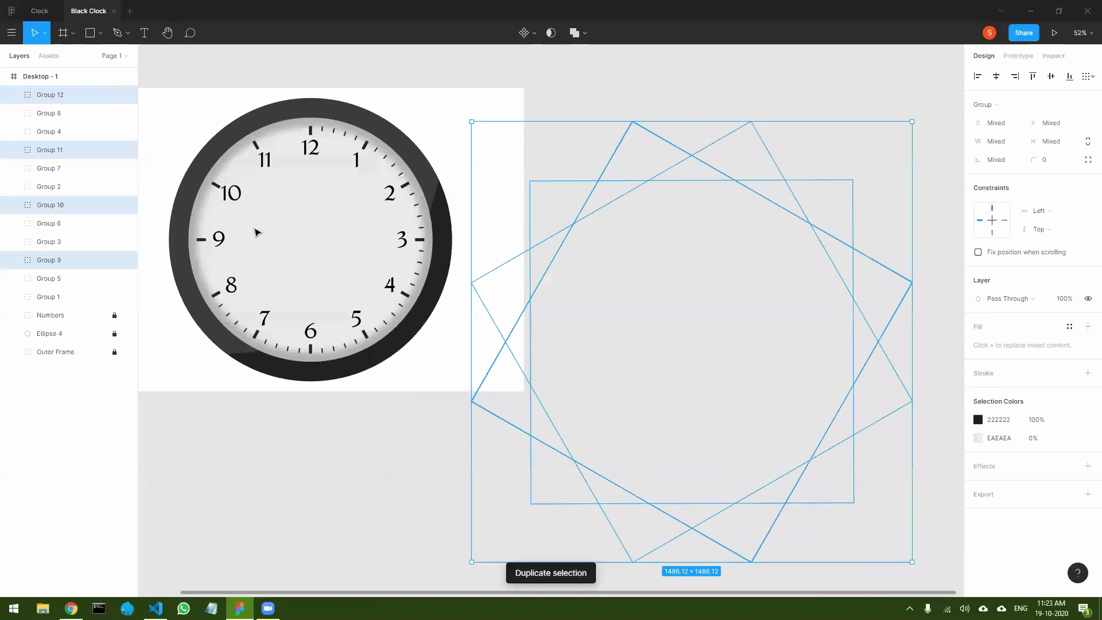
{"action": "key", "text": "ctrl+z"}
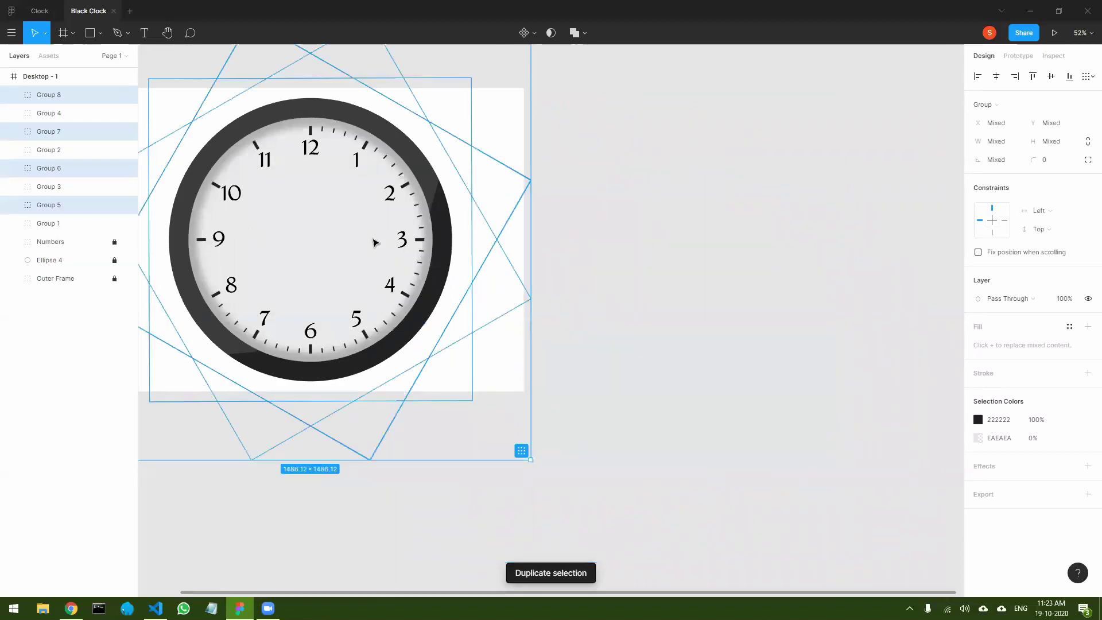
{"action": "left_click", "coordinate": [766, 265]}
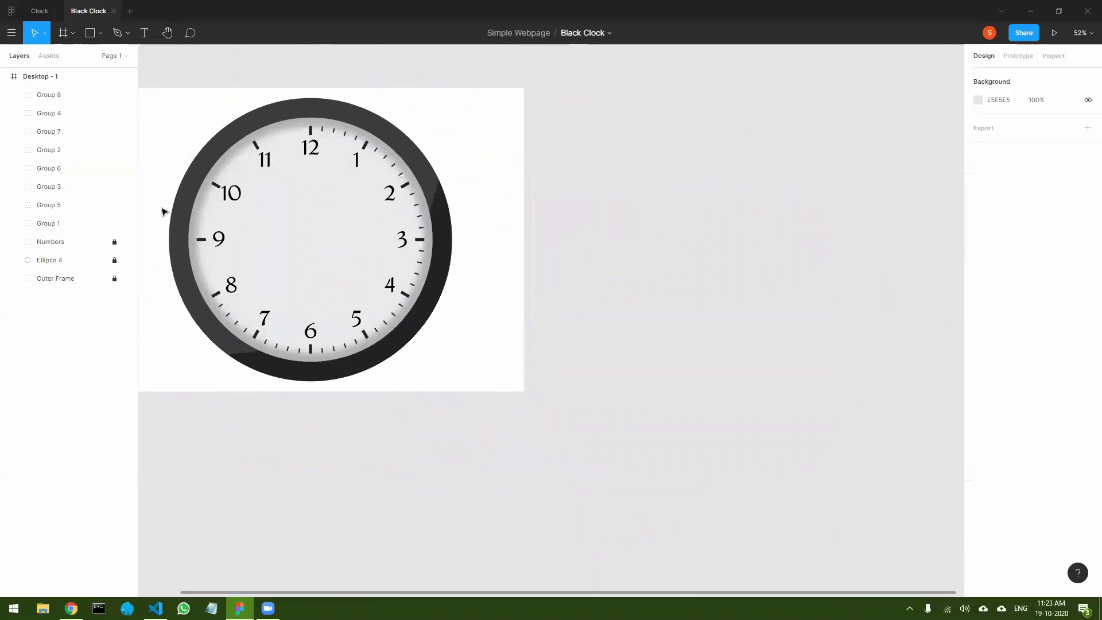
- Check the rotations of the tick groups and reorder their layers numerically from Group 8 down to Group 1
{"action": "left_click", "coordinate": [60, 96]}
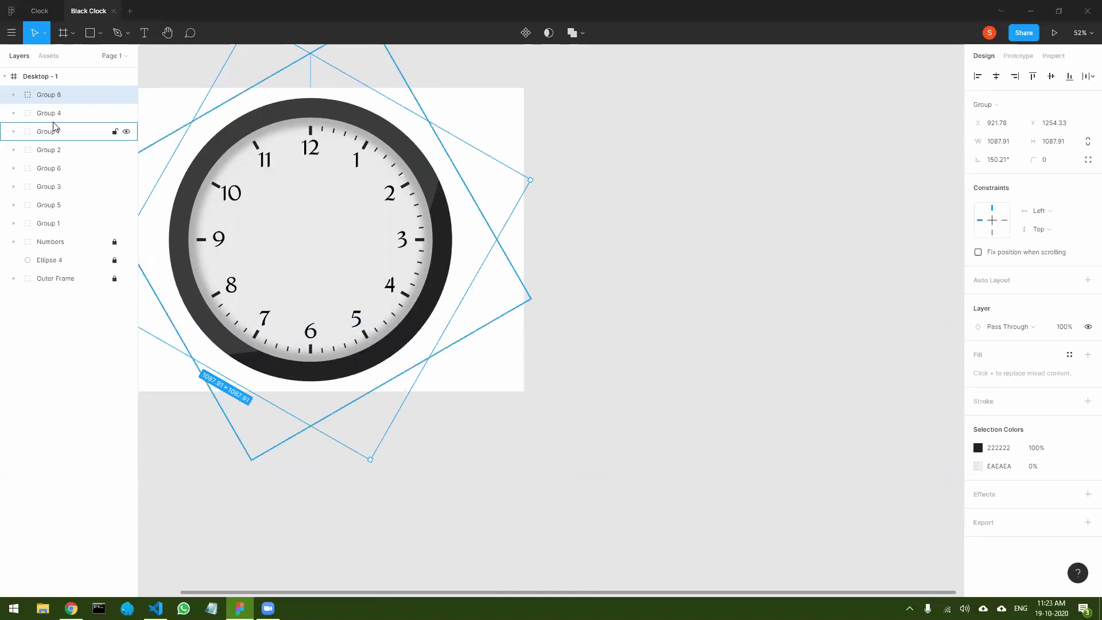
{"action": "left_click", "coordinate": [55, 229]}
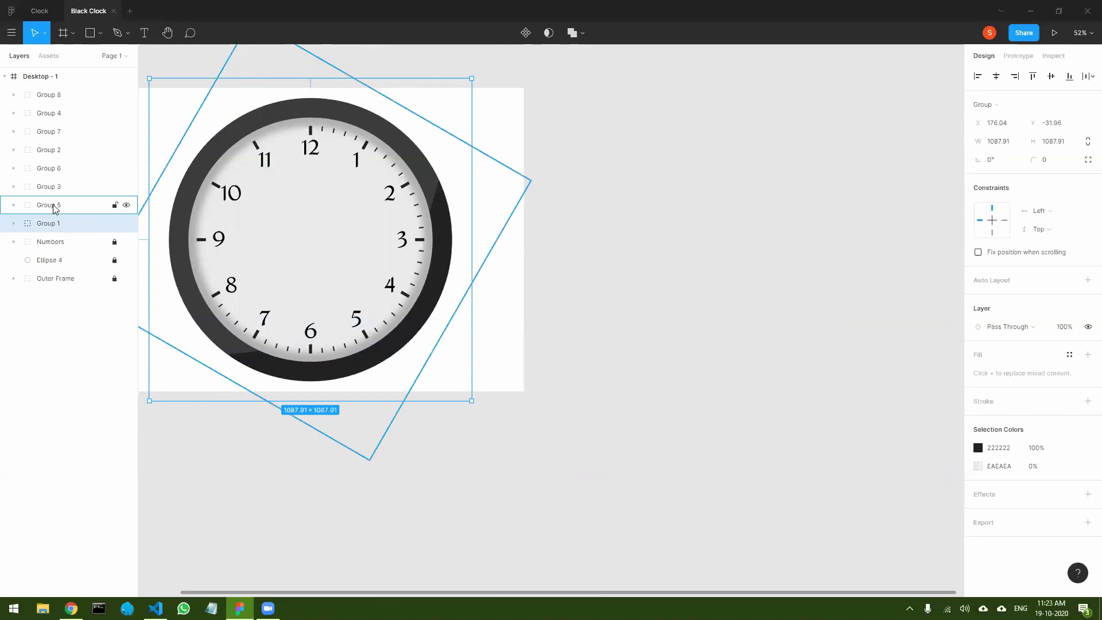
{"action": "left_click", "coordinate": [56, 209]}
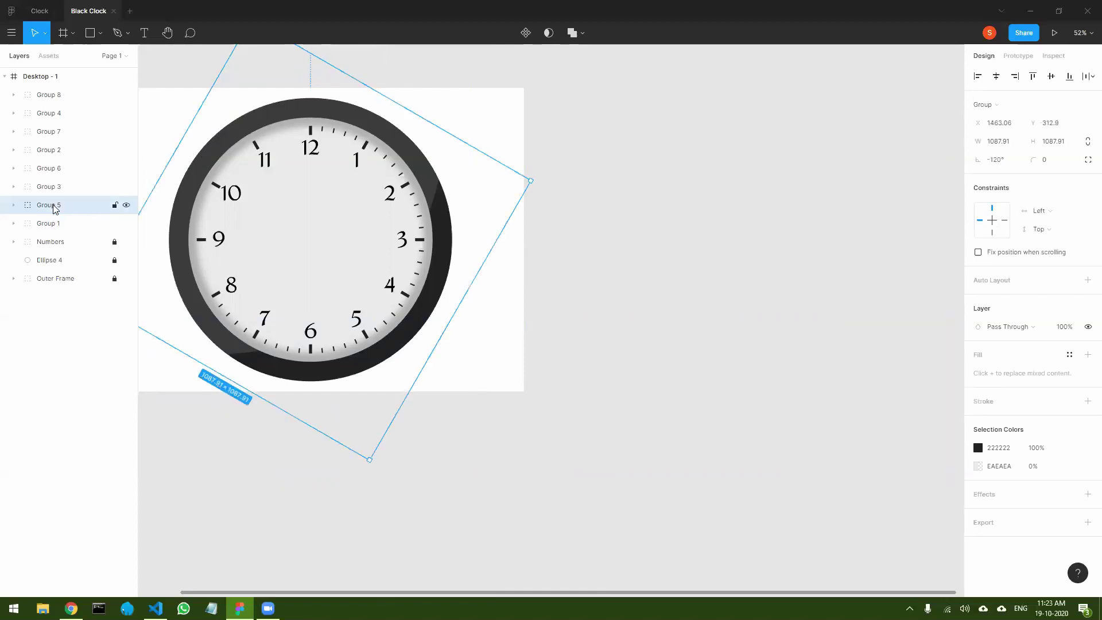
{"action": "left_click", "coordinate": [56, 173]}
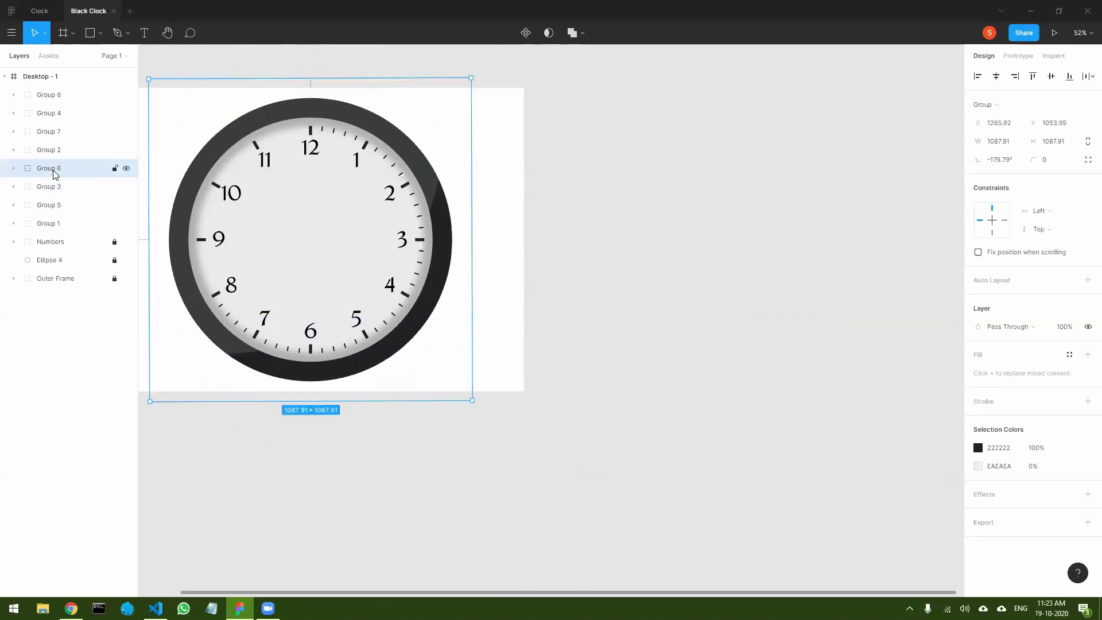
{"action": "left_click", "coordinate": [57, 227]}
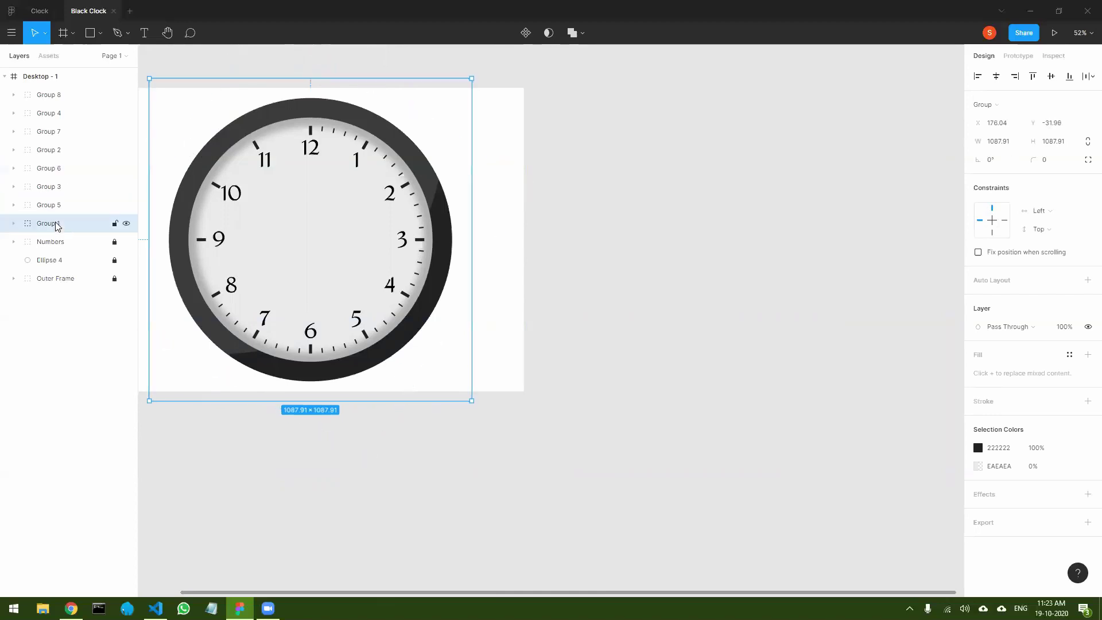
{"action": "left_click", "coordinate": [51, 188]}
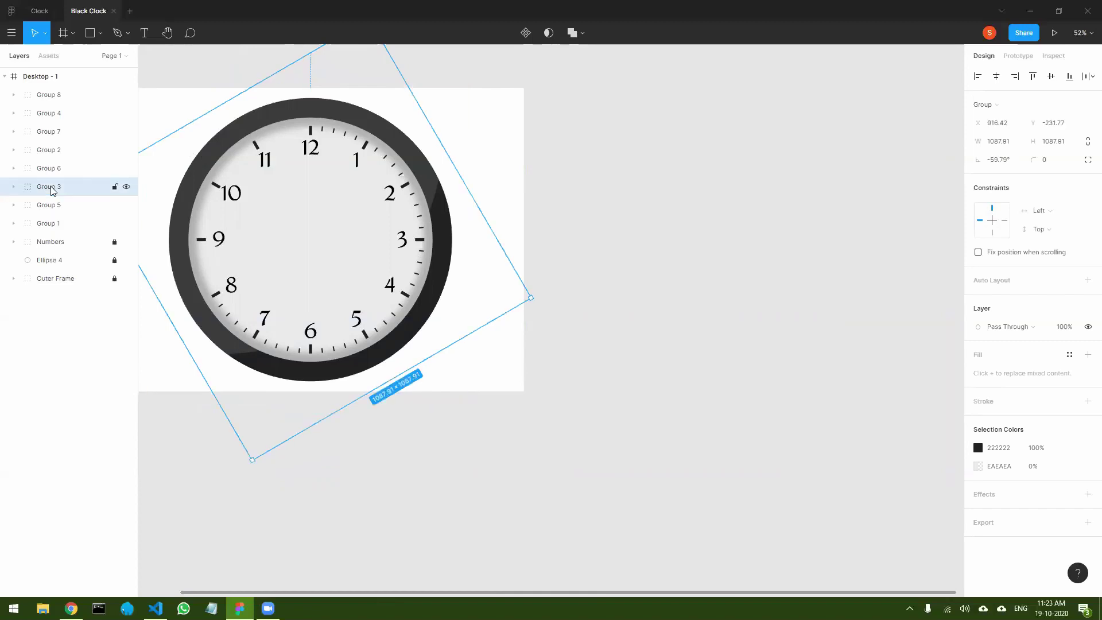
{"action": "left_click", "coordinate": [55, 154]}
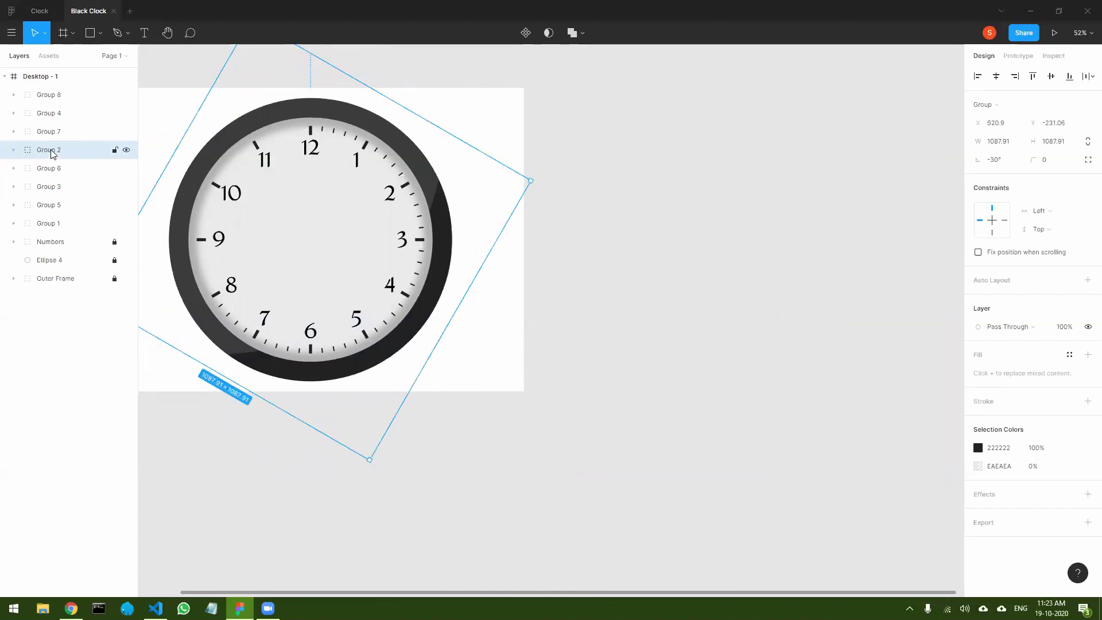
{"action": "left_click_drag", "start_coordinate": [49, 153], "coordinate": [49, 210]}
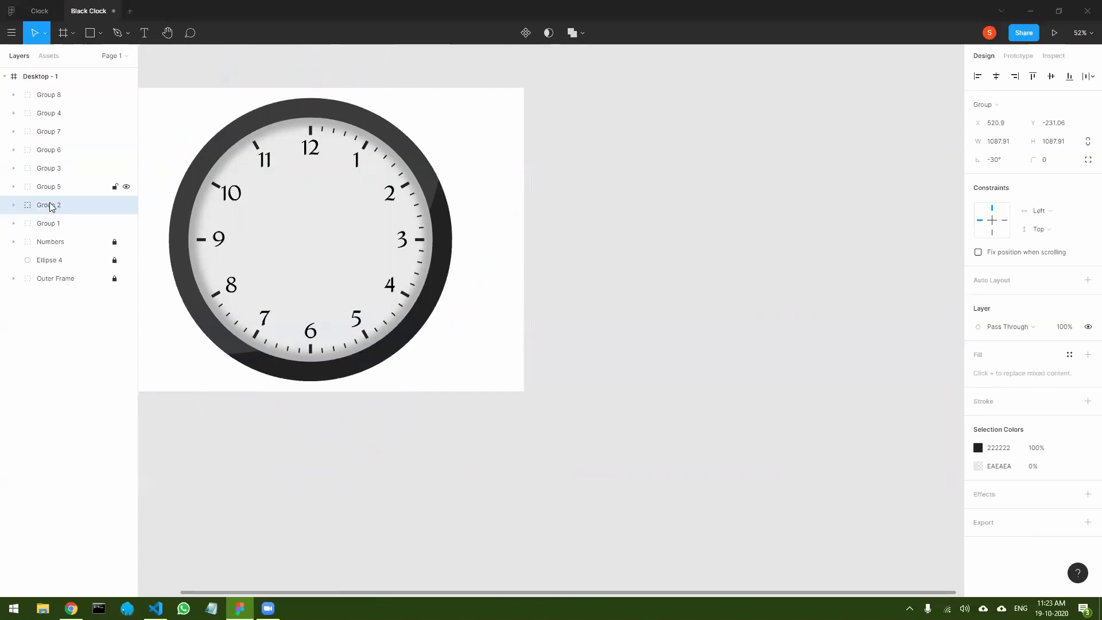
{"action": "left_click_drag", "start_coordinate": [54, 169], "coordinate": [54, 196]}
{"action": "left_click_drag", "start_coordinate": [54, 114], "coordinate": [54, 175]}
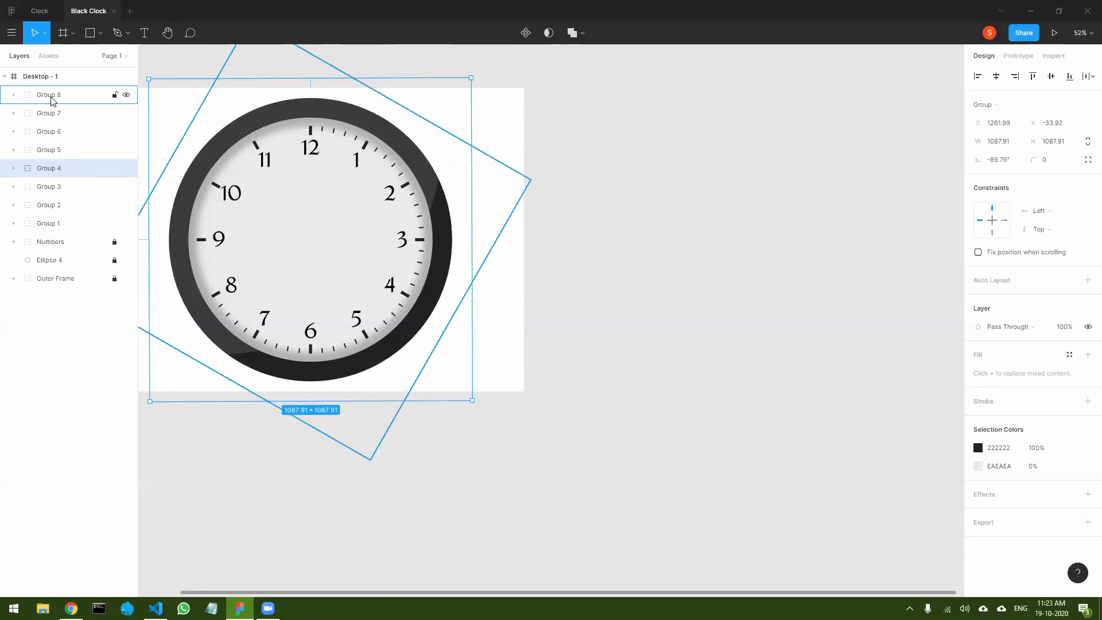
- Duplicate Groups 5 through 8 and rotate the copies clockwise to fill the gaps between 8 and 12 with minute ticks
{"action": "left_click", "coordinate": [48, 101]}
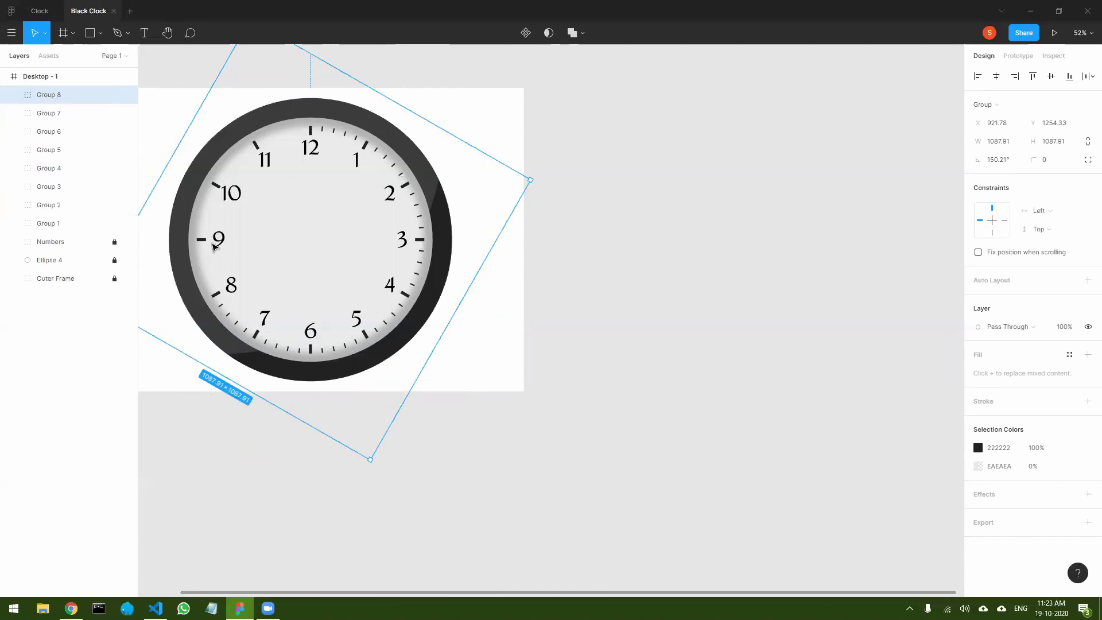
{"action": "left_click_drag", "start_coordinate": [297, 255], "coordinate": [504, 320]}
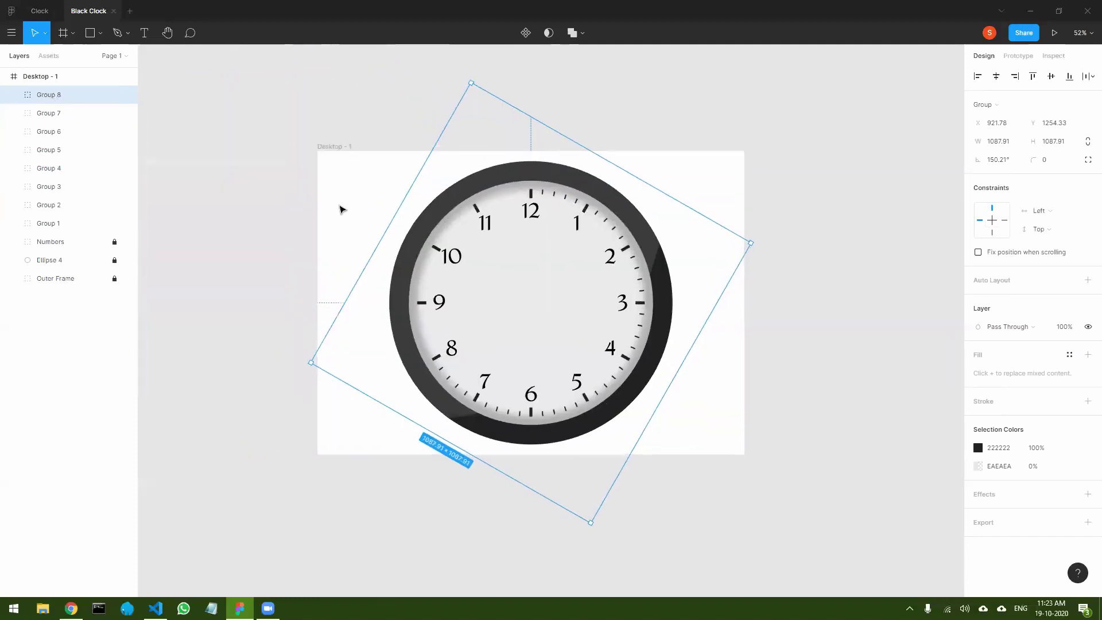
{"action": "left_click", "coordinate": [51, 117], "text": "shift"}
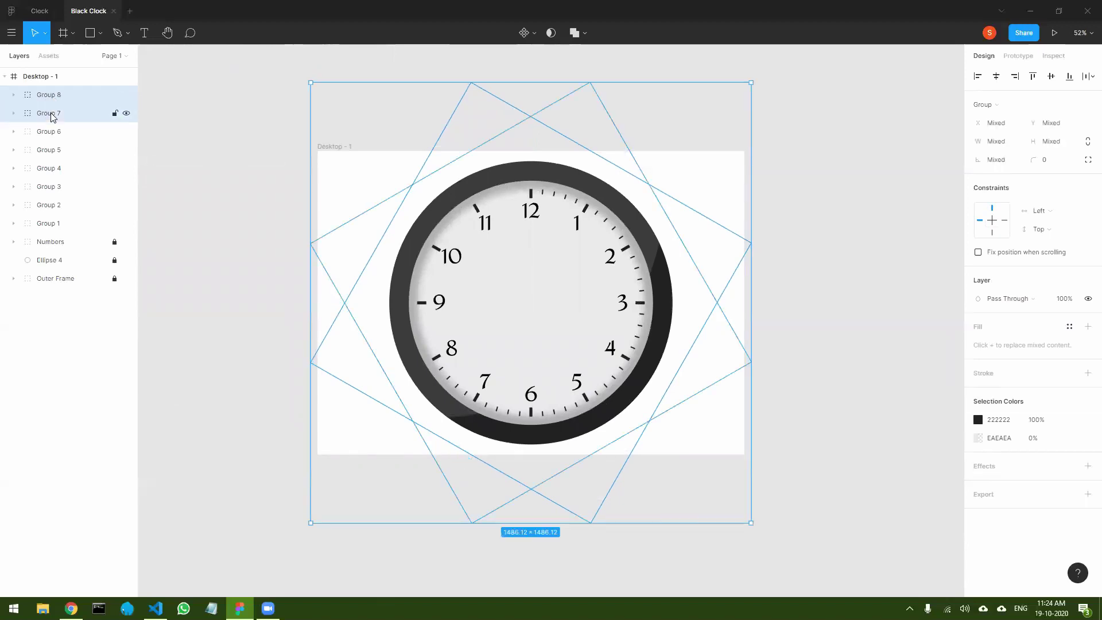
{"action": "left_click", "coordinate": [52, 134], "text": "shift"}
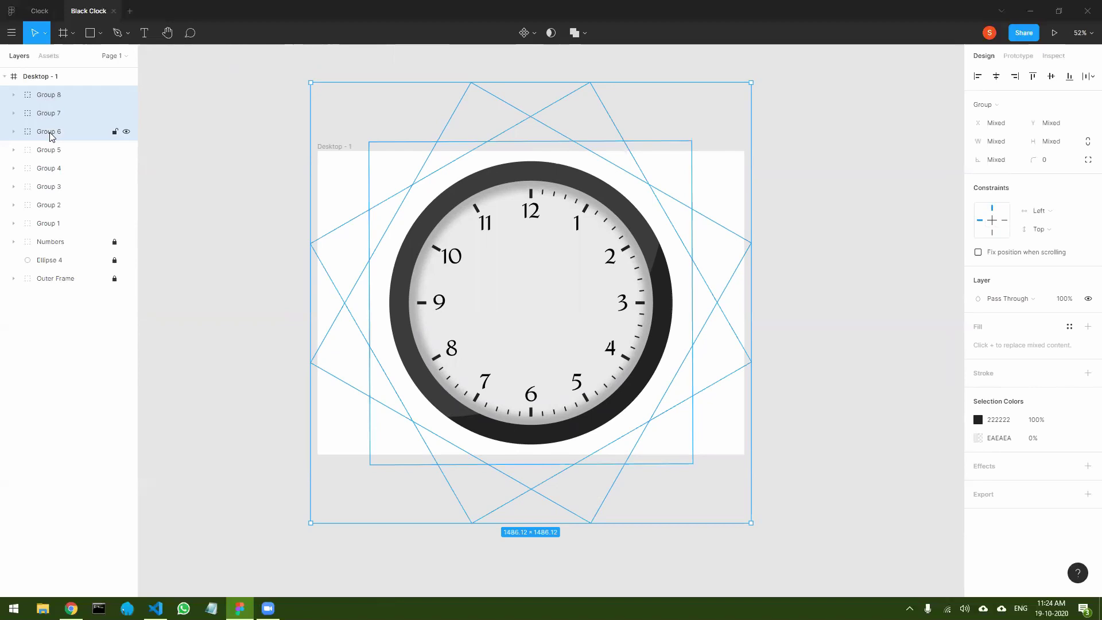
{"action": "left_click", "coordinate": [50, 150], "text": "shift"}
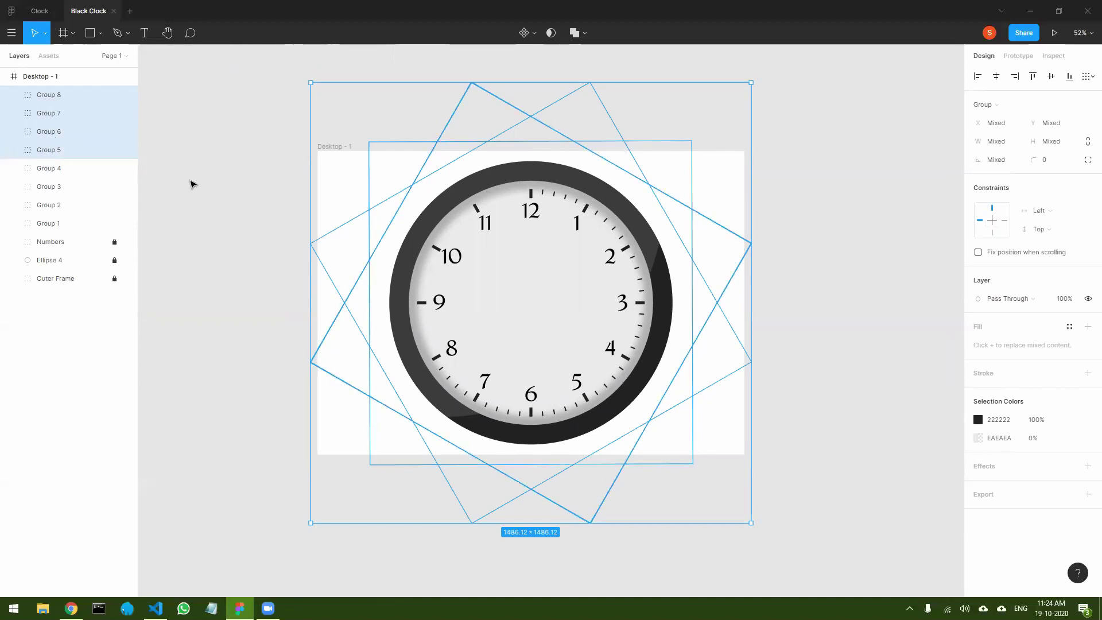
{"action": "key", "text": "ctrl+d"}
{"action": "left_click_drag", "start_coordinate": [751, 76], "coordinate": [576, 518]}
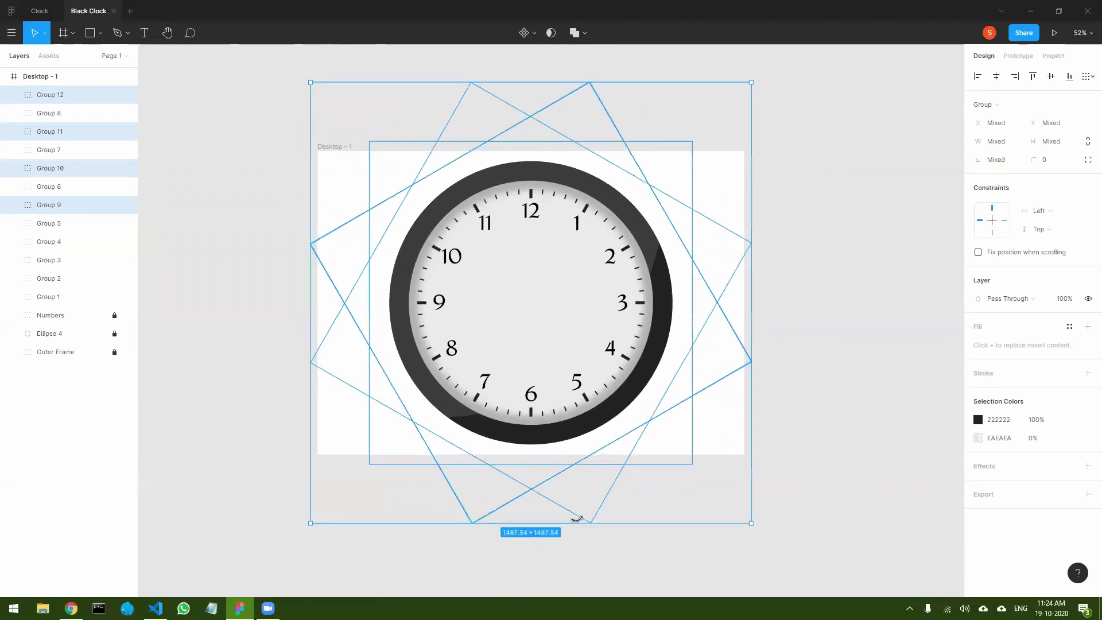
{"action": "left_click", "coordinate": [794, 330]}
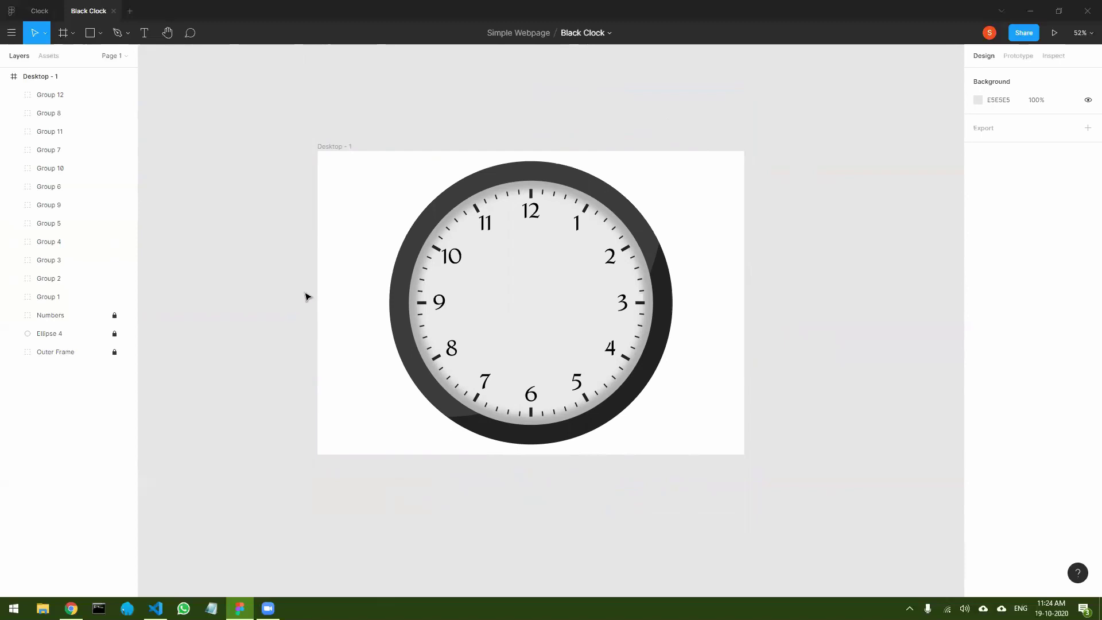
- Combine all twelve tick groups into one group and rename it Ticks
{"action": "left_click", "coordinate": [57, 95]}
{"action": "left_click", "coordinate": [53, 300], "text": "shift"}
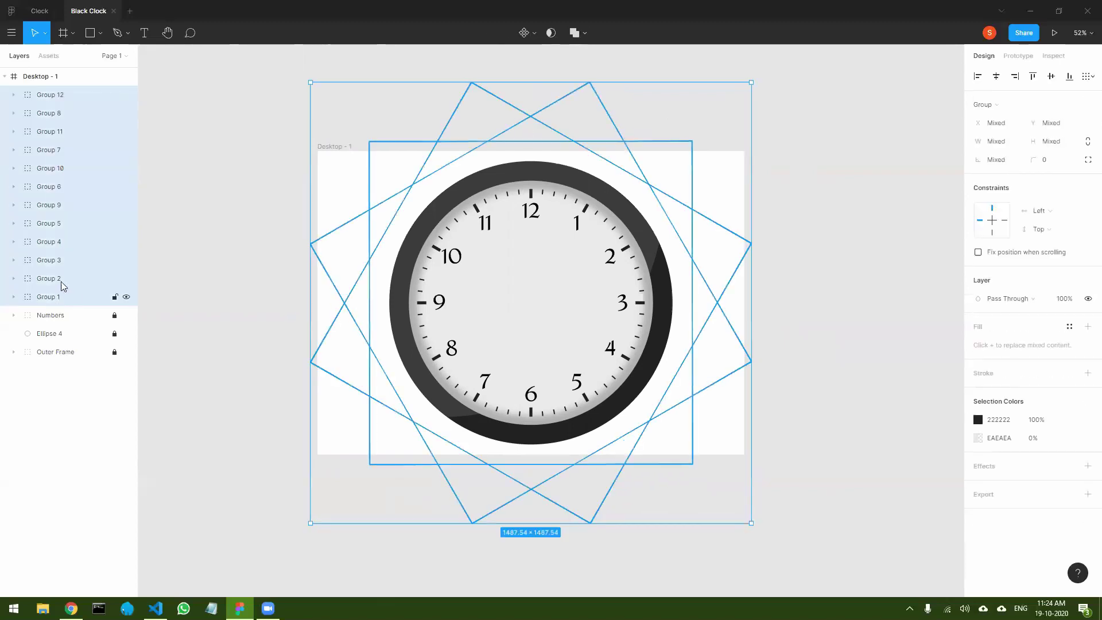
{"action": "key", "text": "ctrl+d"}
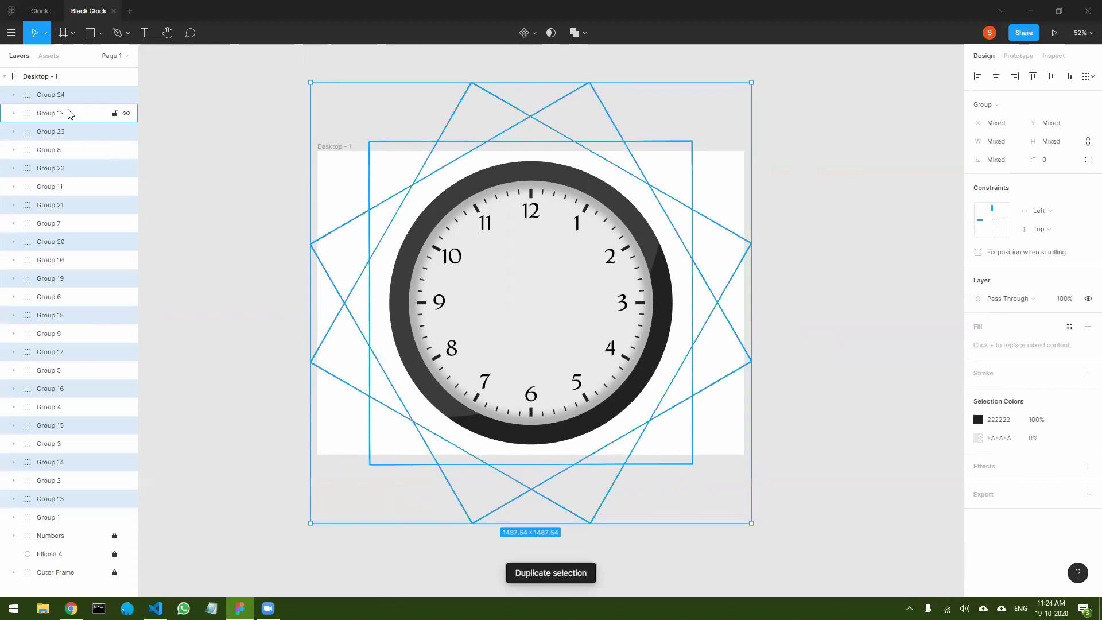
{"action": "key", "text": "ctrl+z"}
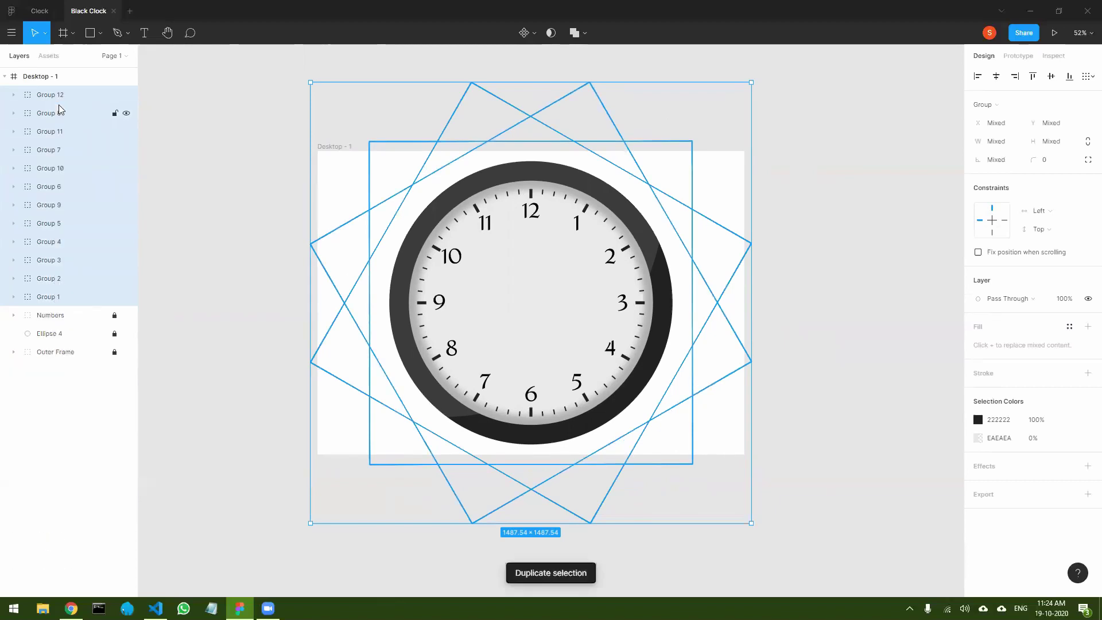
{"action": "key", "text": "ctrl+g"}
{"action": "double_click", "coordinate": [50, 96]}
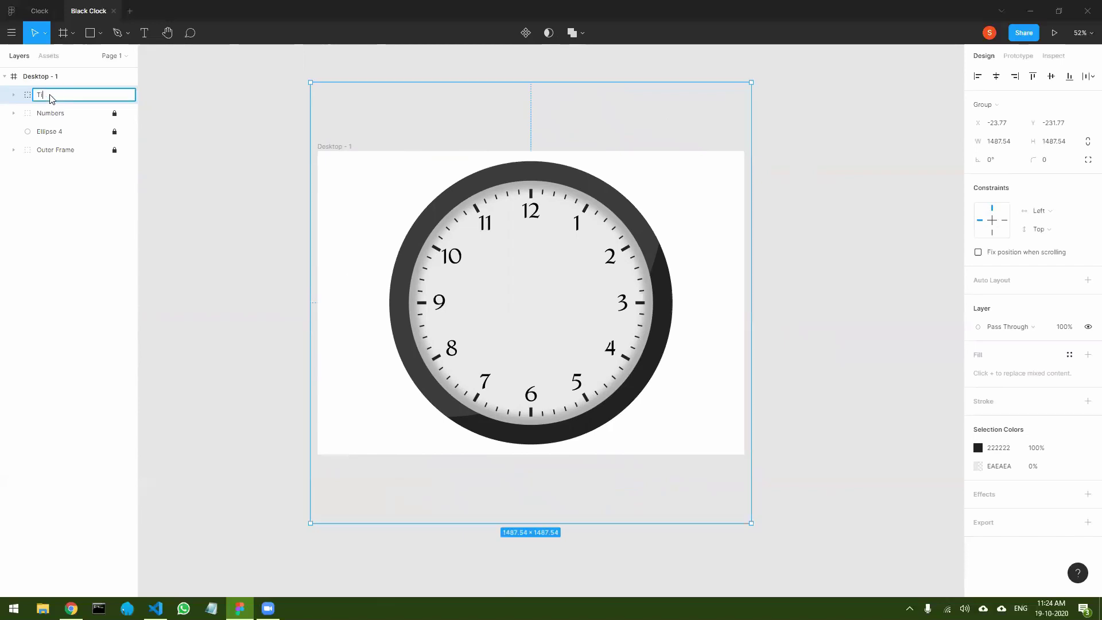
{"action": "key", "text": "Return"}
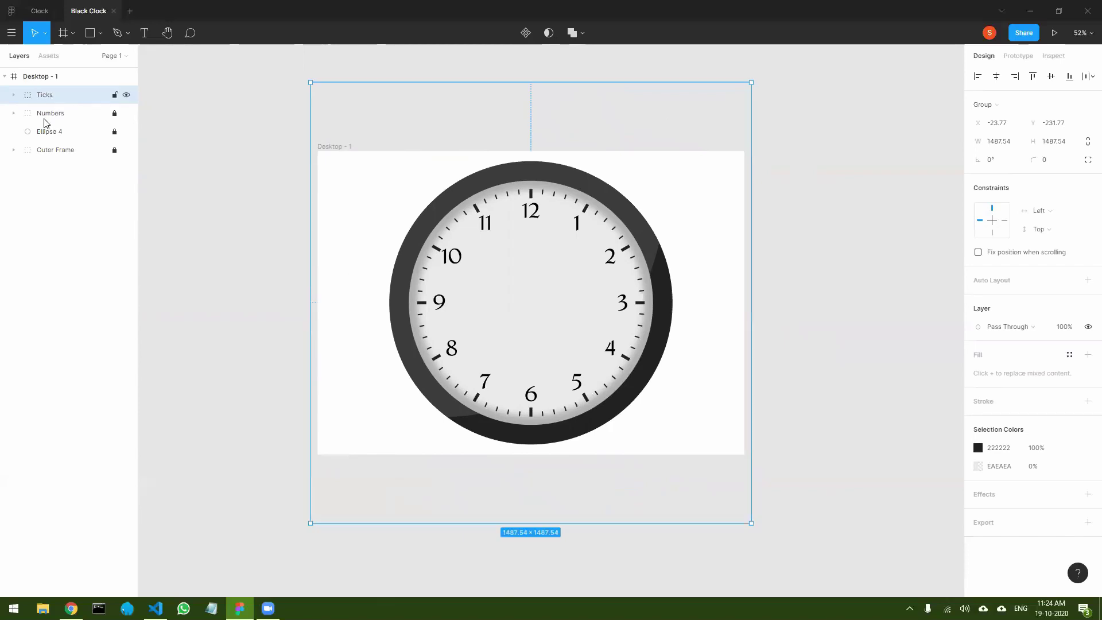
{"action": "left_click", "coordinate": [185, 253]}
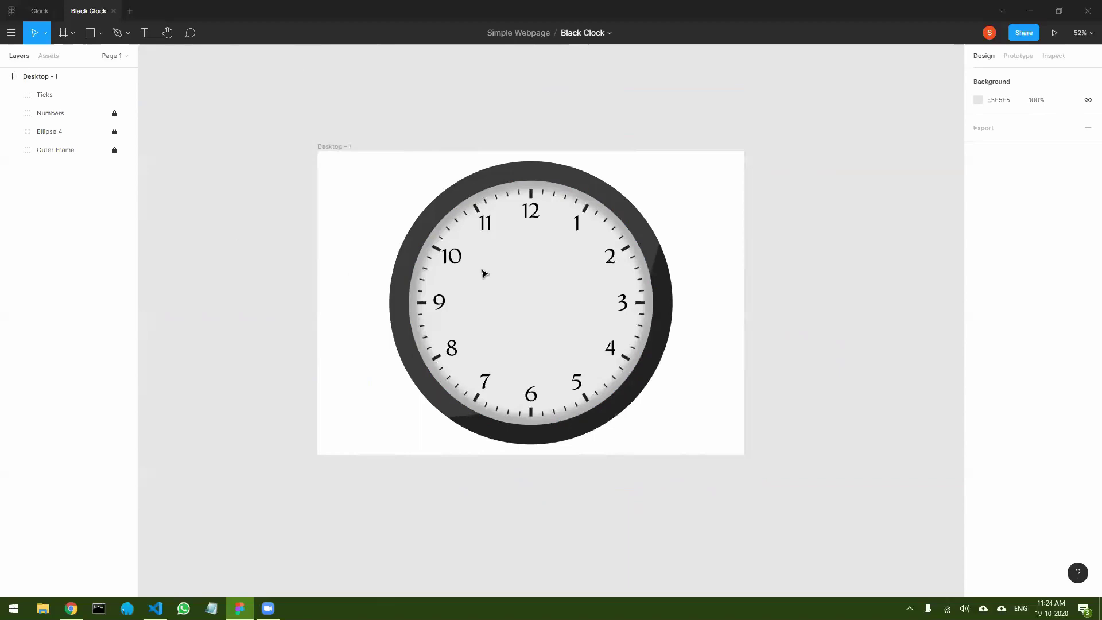
- Draw a thin horizontal rectangle about 436 × 22 across the clock face as a hand, following the reference photo
{"action": "key", "text": "alt+Tab"}
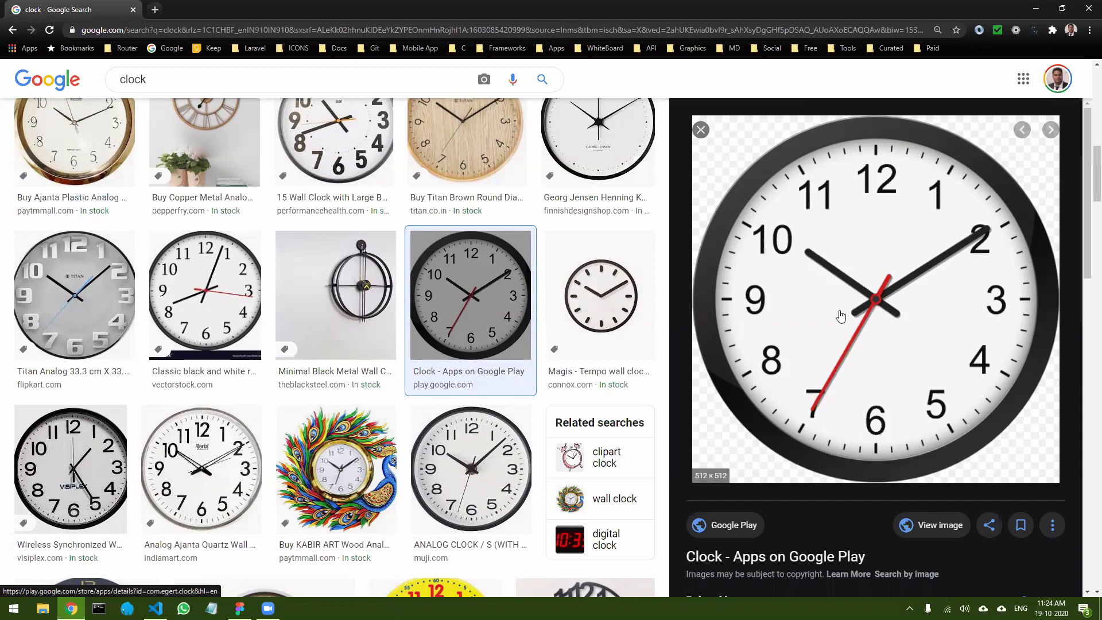
{"action": "key", "text": "alt+Tab"}
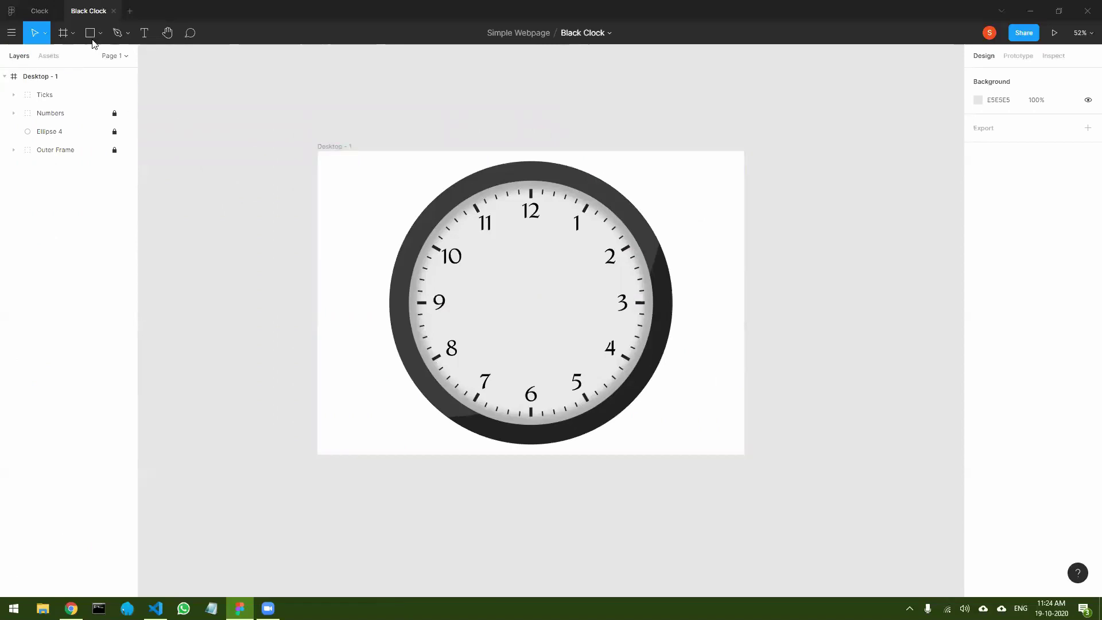
{"action": "left_click", "coordinate": [90, 33]}
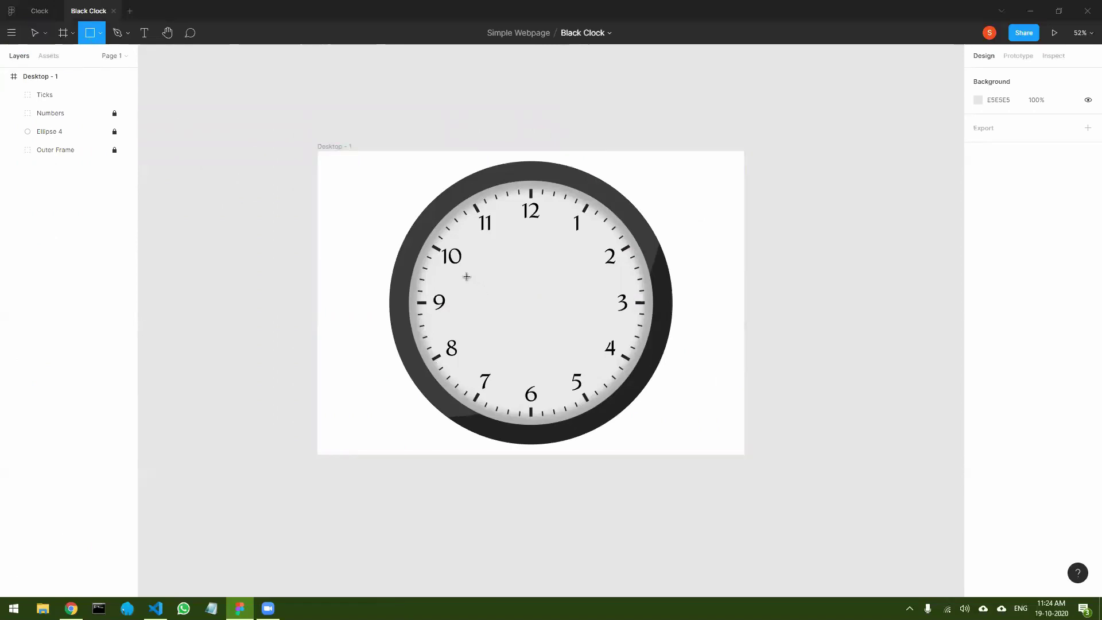
{"action": "mouse_move", "coordinate": [465, 277]}
{"action": "left_mouse_down"}
{"action": "mouse_move", "coordinate": [577, 306]}
{"action": "mouse_move", "coordinate": [628, 285]}
{"action": "mouse_move", "coordinate": [592, 283]}
{"action": "left_mouse_up"}
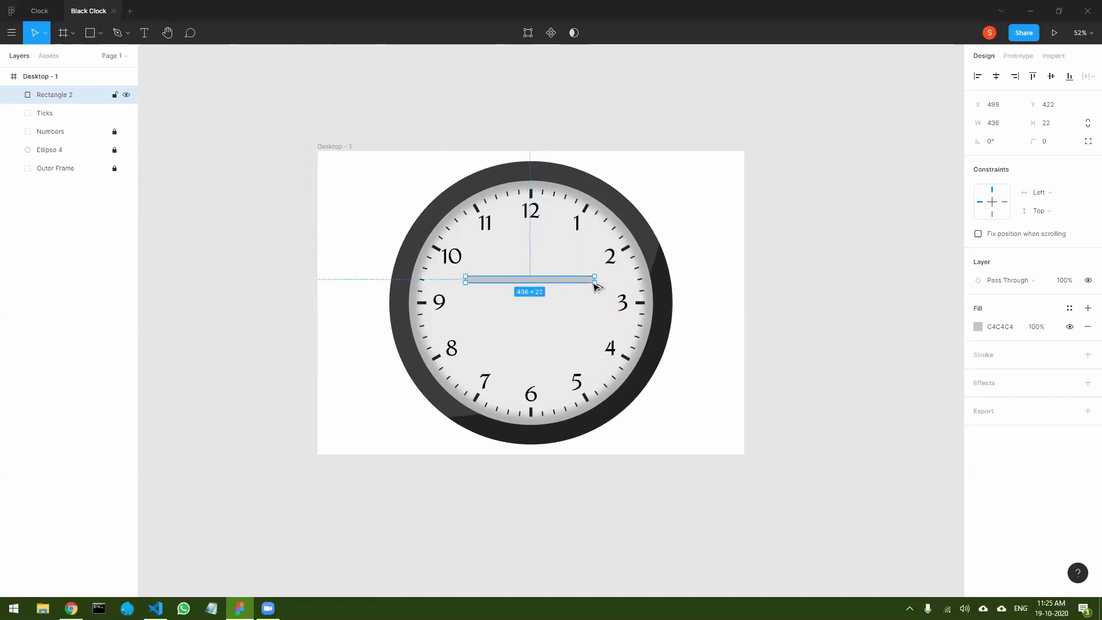
{"action": "key", "text": "alt+Tab"}
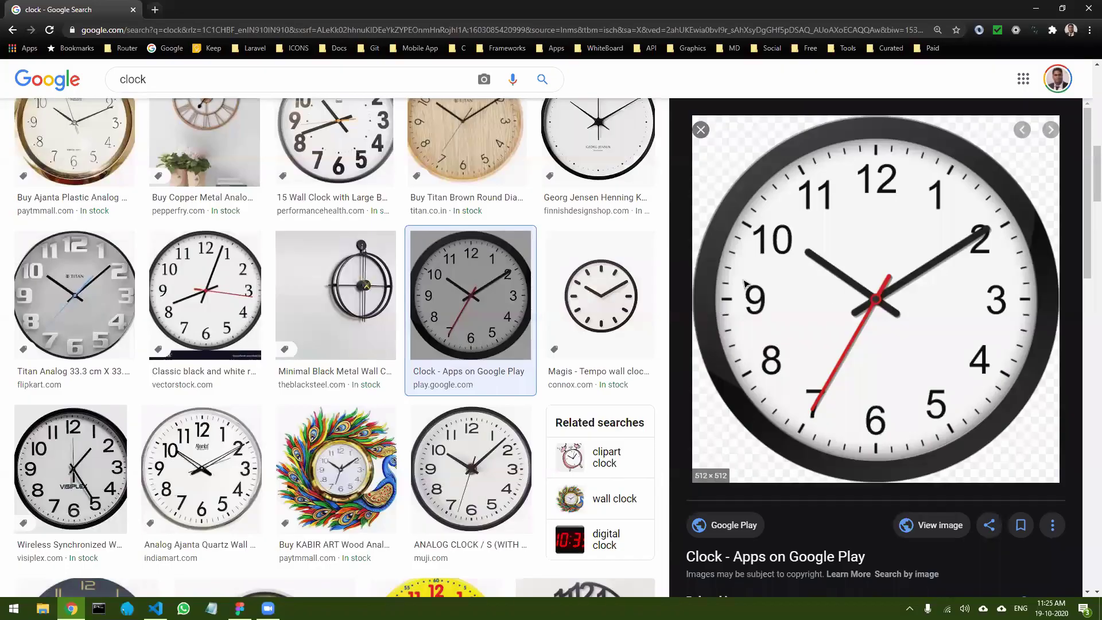
{"action": "key", "text": "alt+Tab"}
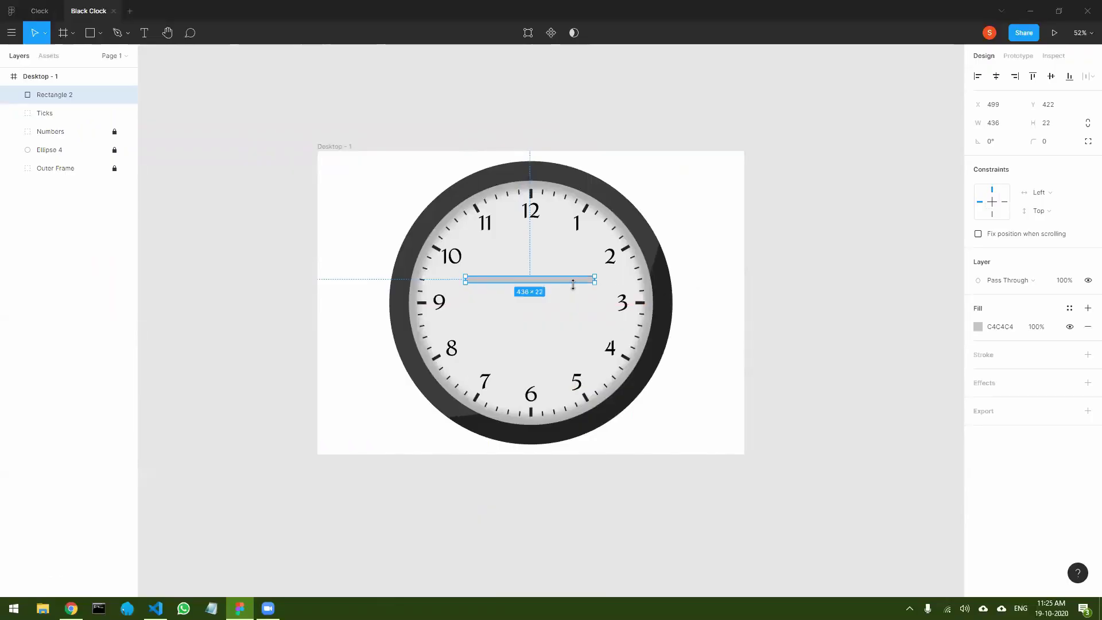
- Fill the hand rectangle with the rim's dark colour 222222 and round its corners to a radius of 13
{"action": "left_click", "coordinate": [979, 327]}
{"action": "left_click", "coordinate": [843, 470]}
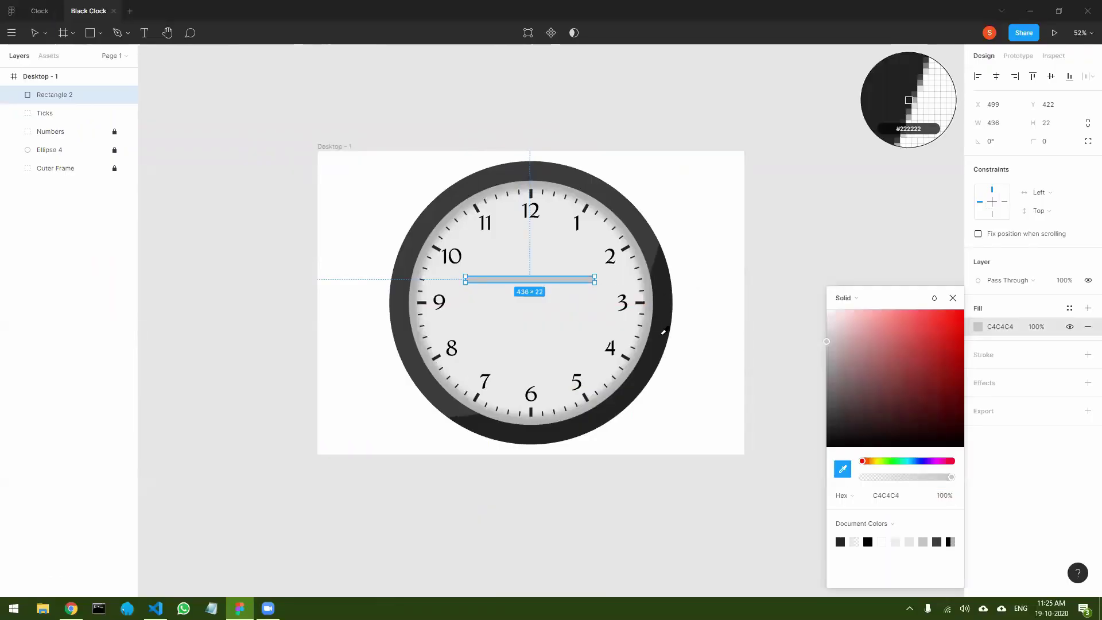
{"action": "left_click", "coordinate": [663, 334]}
{"action": "left_click", "coordinate": [953, 298]}
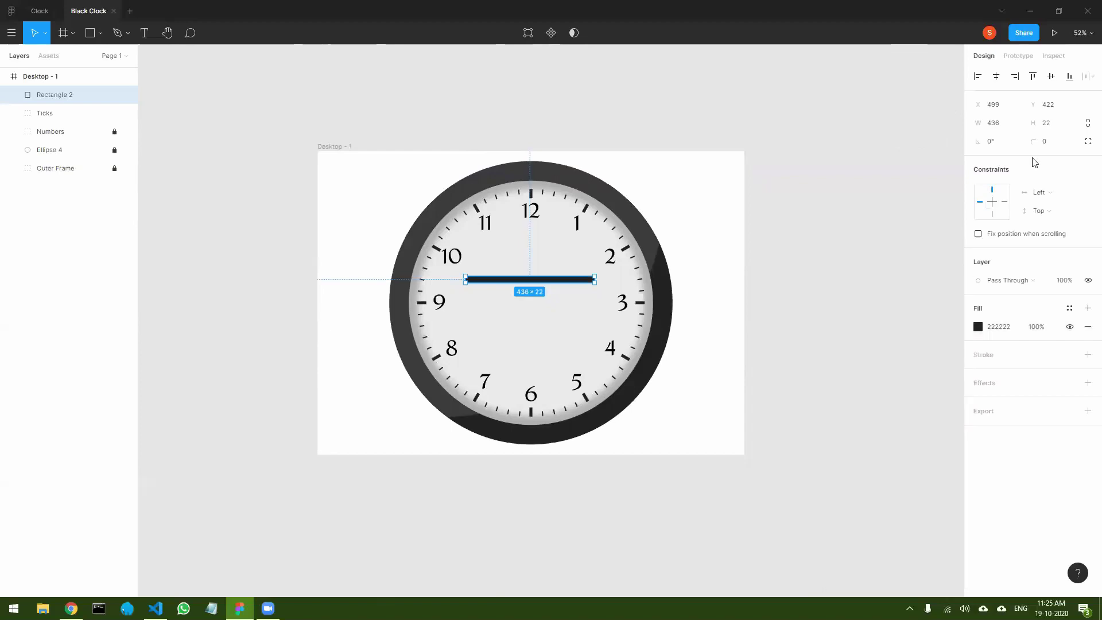
{"action": "left_click_drag", "start_coordinate": [1037, 140], "coordinate": [71, 136]}
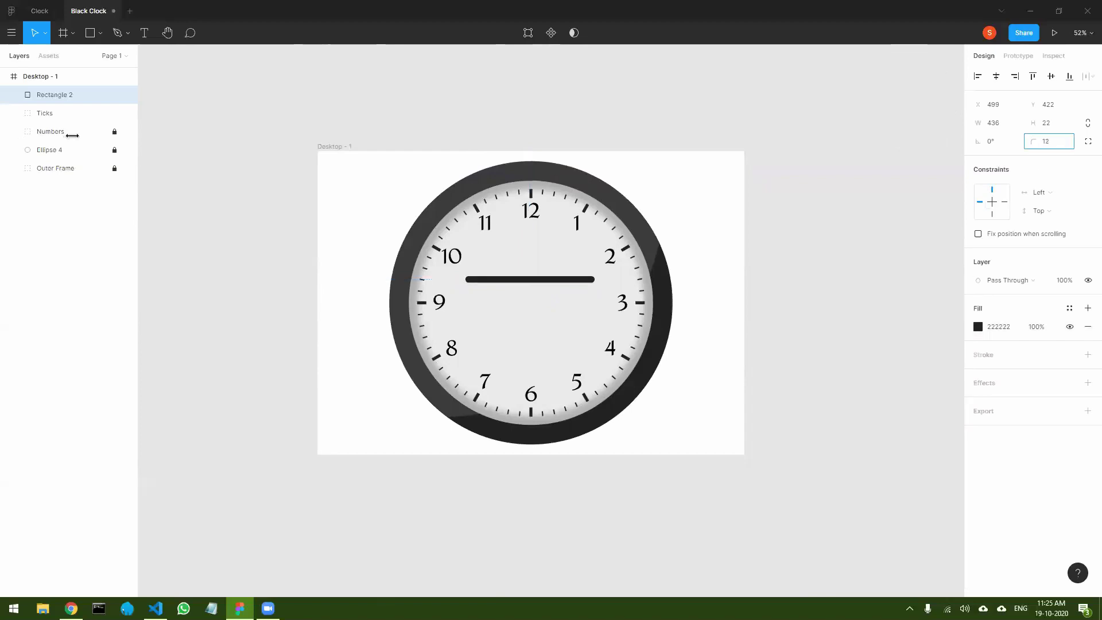
{"action": "scroll", "coordinate": [491, 281], "scroll_direction": "up", "scroll_amount": 5, "text": "ctrl"}
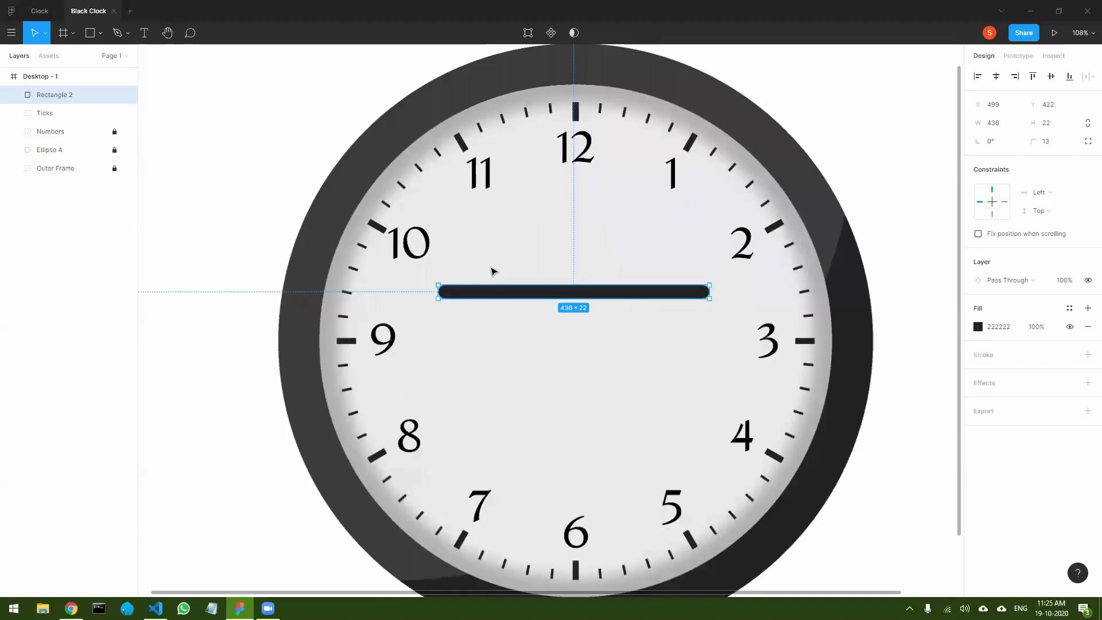
{"action": "scroll", "coordinate": [493, 271], "scroll_direction": "down", "scroll_amount": 3, "text": "ctrl"}
- Check the hand pivot in the reference photo and draw a small circle about 17 × 17 near the clock's centre
{"action": "key", "text": "alt"}
{"action": "key", "text": "alt+Tab"}
{"action": "key", "text": "alt+Tab"}
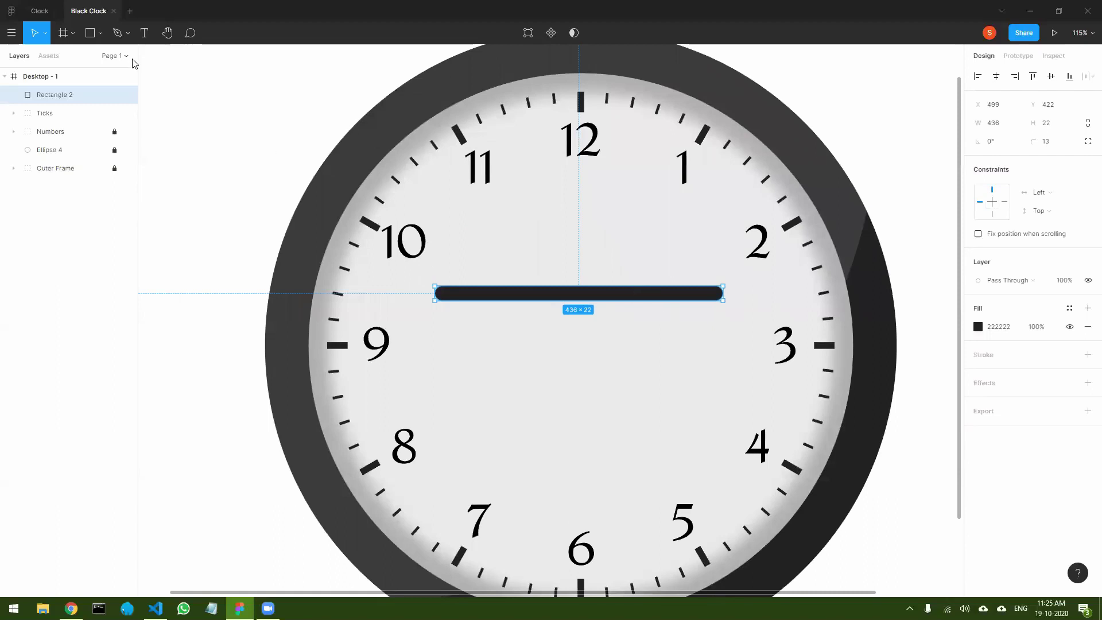
{"action": "key", "text": "alt+Tab"}
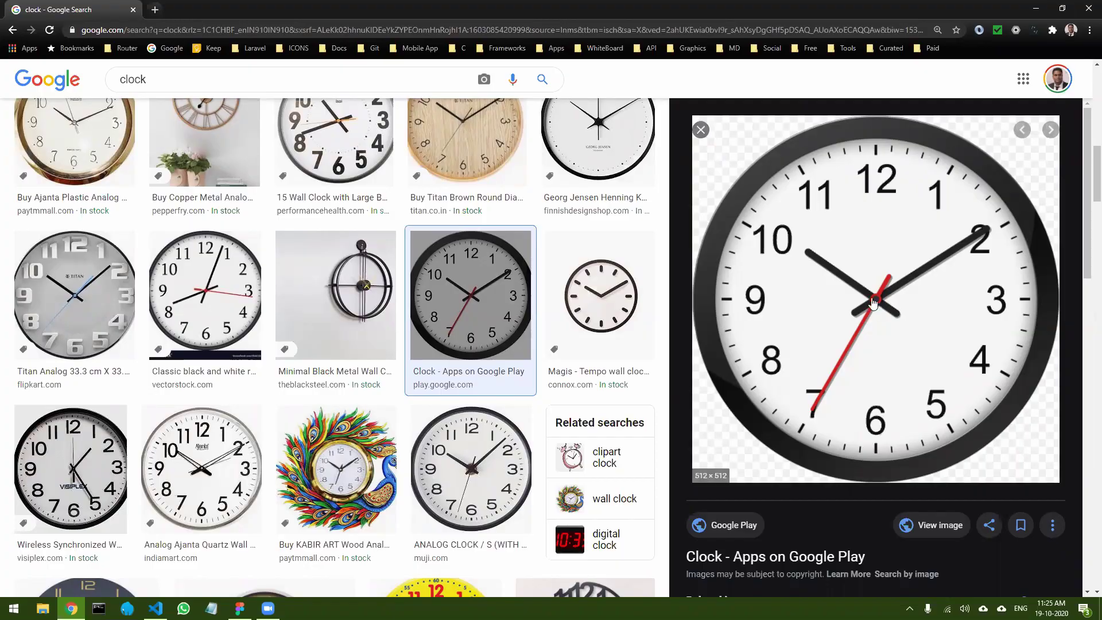
{"action": "key", "text": "alt+Tab"}
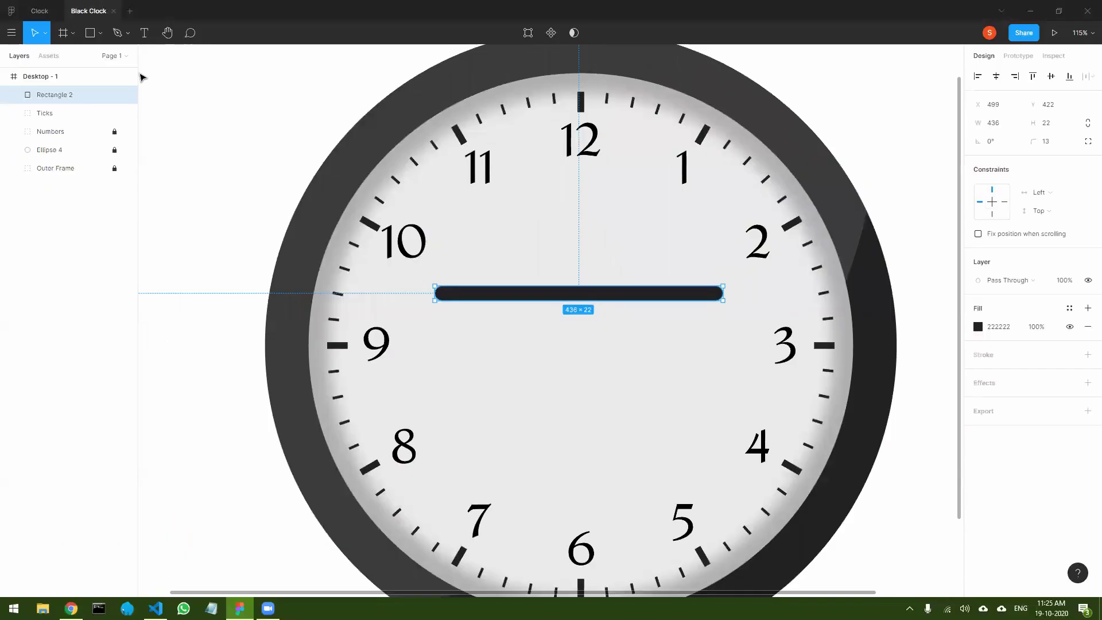
{"action": "left_click", "coordinate": [99, 37]}
{"action": "left_click", "coordinate": [86, 101]}
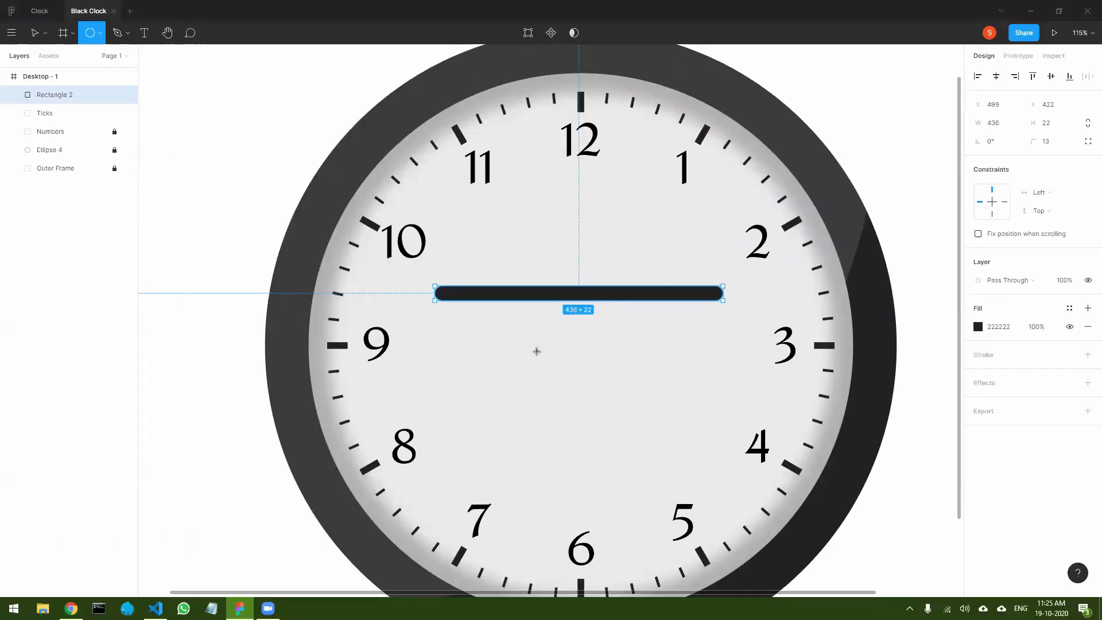
{"action": "left_click_drag", "start_coordinate": [547, 356], "coordinate": [541, 359]}
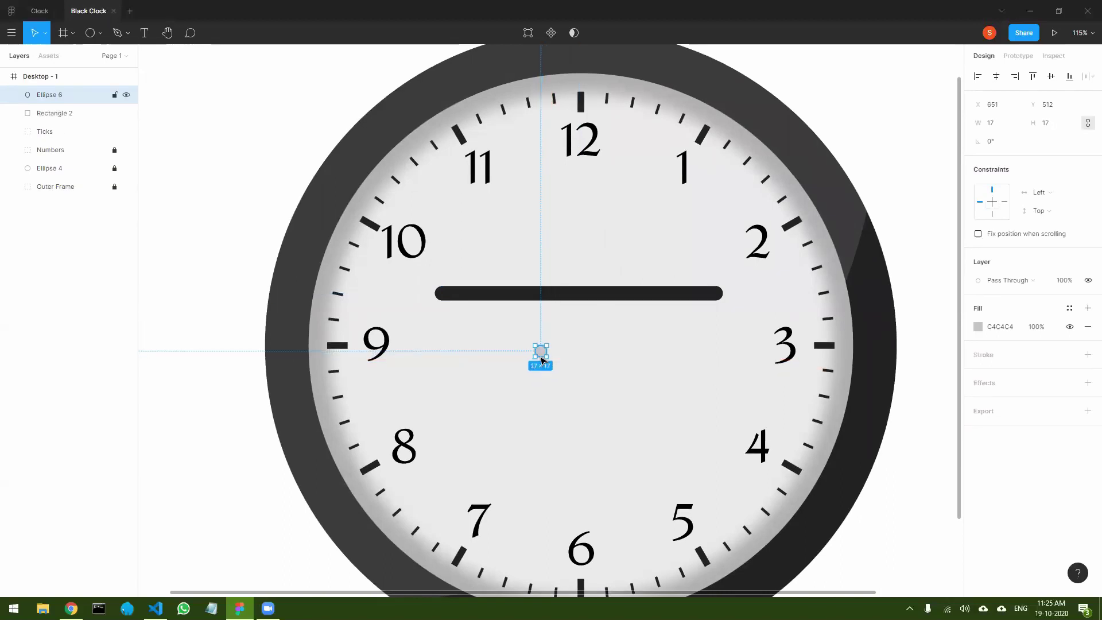
- Fill the small circle with colour 222222 sampled from the clock's dark rim
{"action": "left_click", "coordinate": [576, 367]}
{"action": "left_click", "coordinate": [541, 352]}
{"action": "left_click", "coordinate": [978, 327]}
{"action": "left_click", "coordinate": [844, 467]}
{"action": "left_click", "coordinate": [807, 528]}
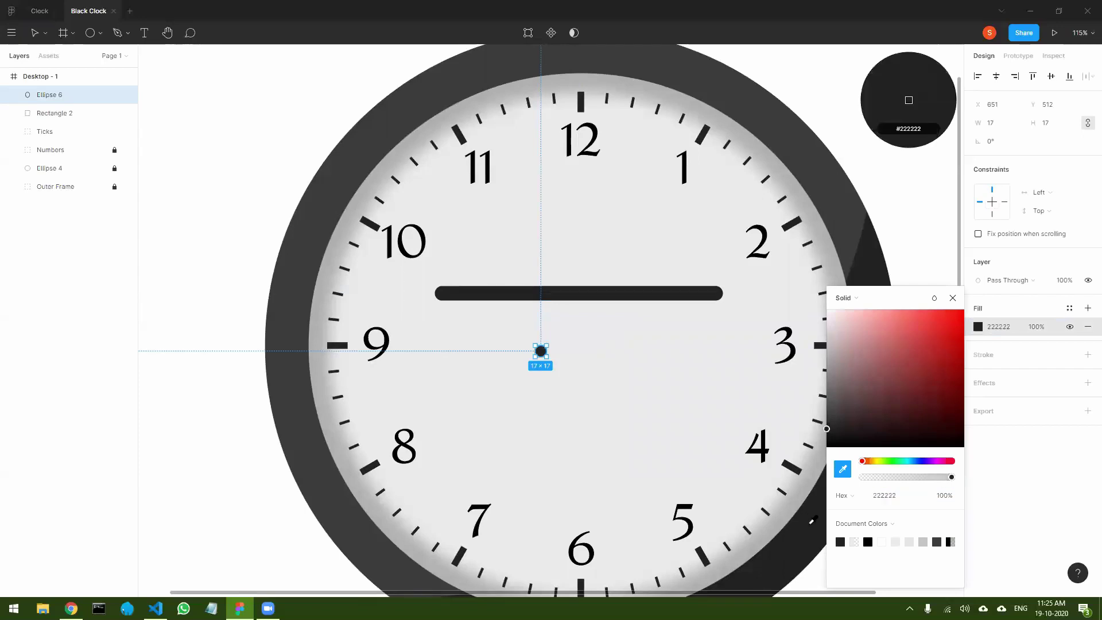
{"action": "left_click", "coordinate": [953, 298]}
{"action": "left_click", "coordinate": [571, 376]}
{"action": "left_click", "coordinate": [540, 352]}
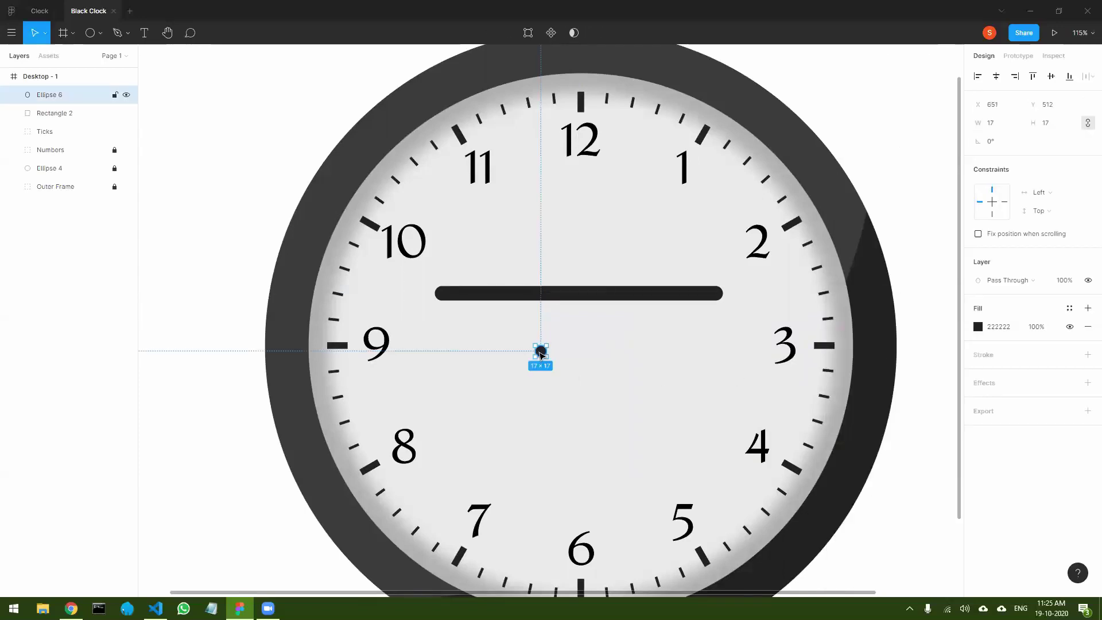
- Move the small dark circle to the middle of the clock and align it to the frame's horizontal and vertical centres
{"action": "key", "text": "alt+Tab"}
{"action": "key", "text": "alt+Tab"}
{"action": "left_click_drag", "start_coordinate": [540, 352], "coordinate": [584, 344]}
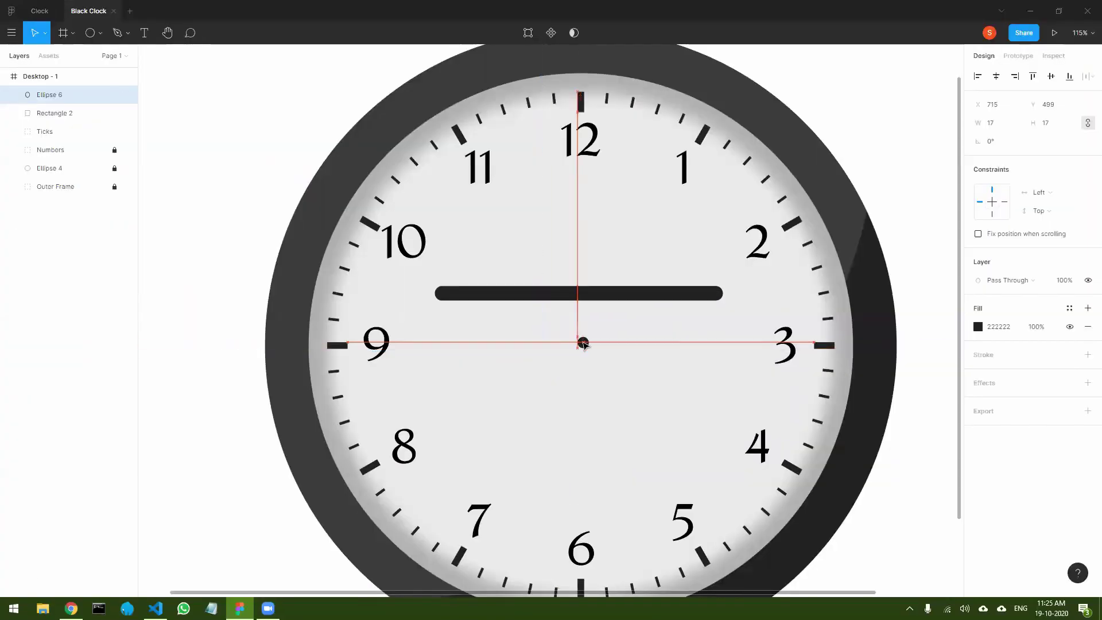
{"action": "left_click", "coordinate": [997, 77]}
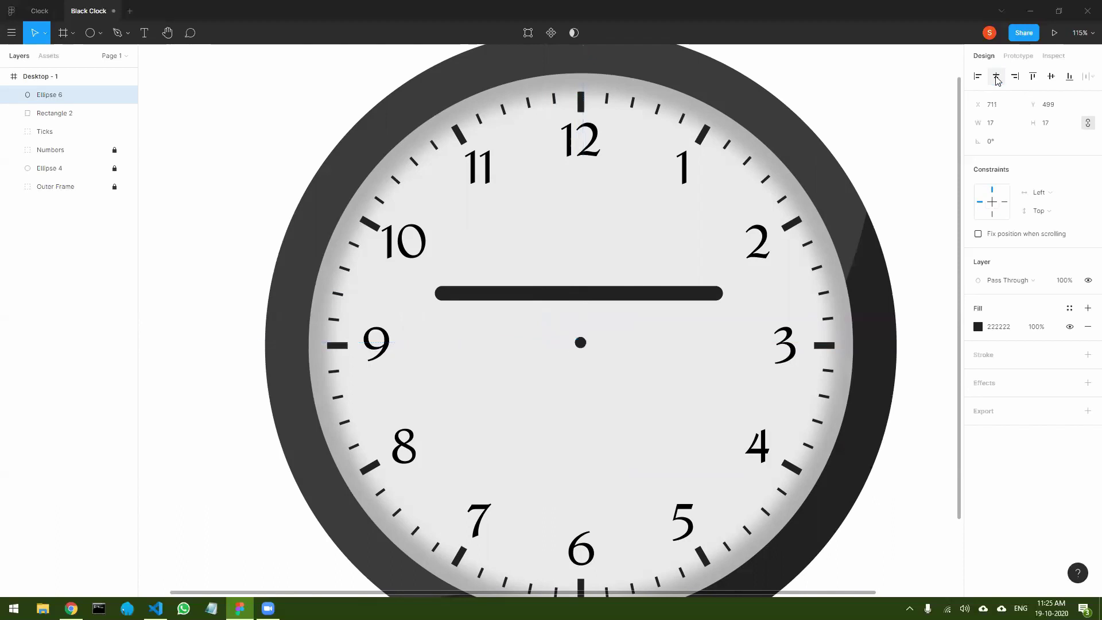
{"action": "left_click", "coordinate": [1051, 77]}
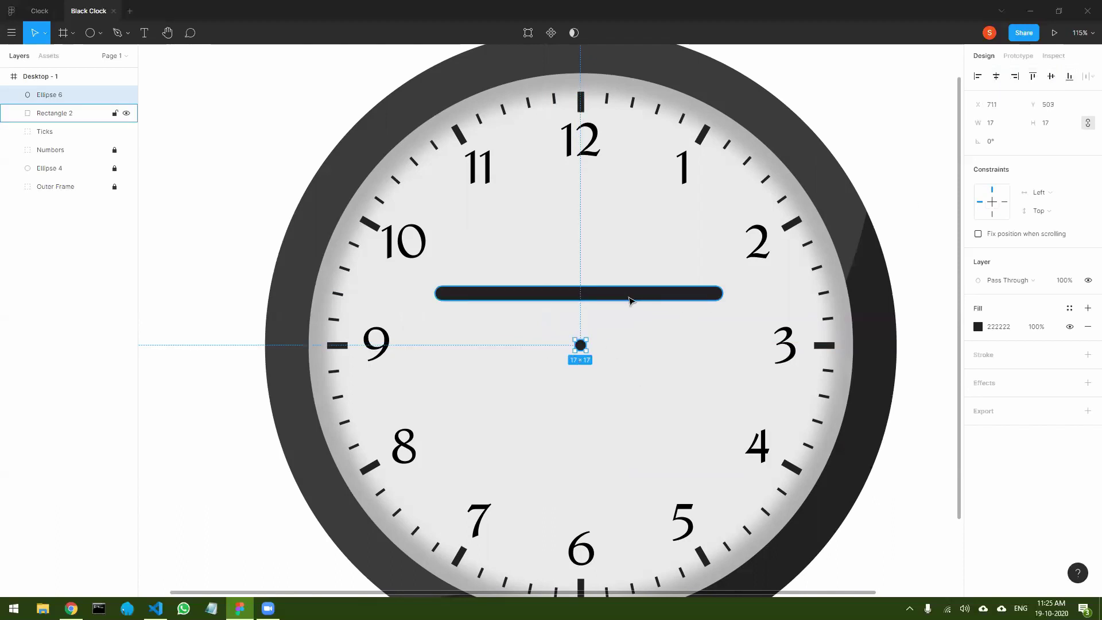
- Resize the rounded hand bar to about 359 × 15, comparing its proportions with the reference clock's hands
{"action": "left_click", "coordinate": [627, 297]}
{"action": "key", "text": "alt+Tab"}
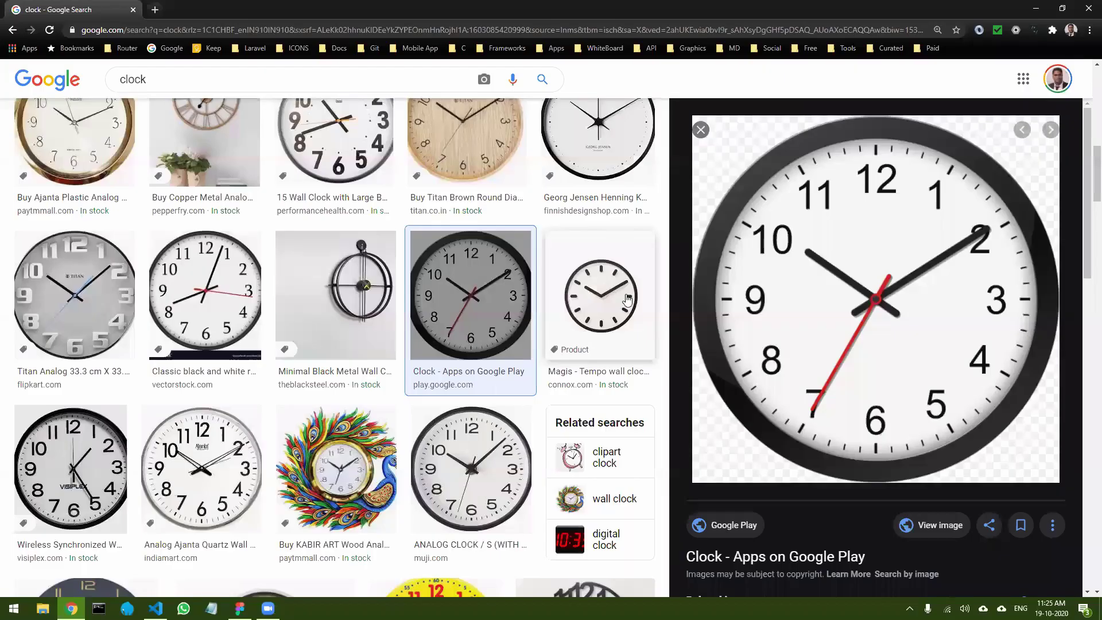
{"action": "key", "text": "alt+Tab"}
{"action": "left_click_drag", "start_coordinate": [586, 299], "coordinate": [587, 296]}
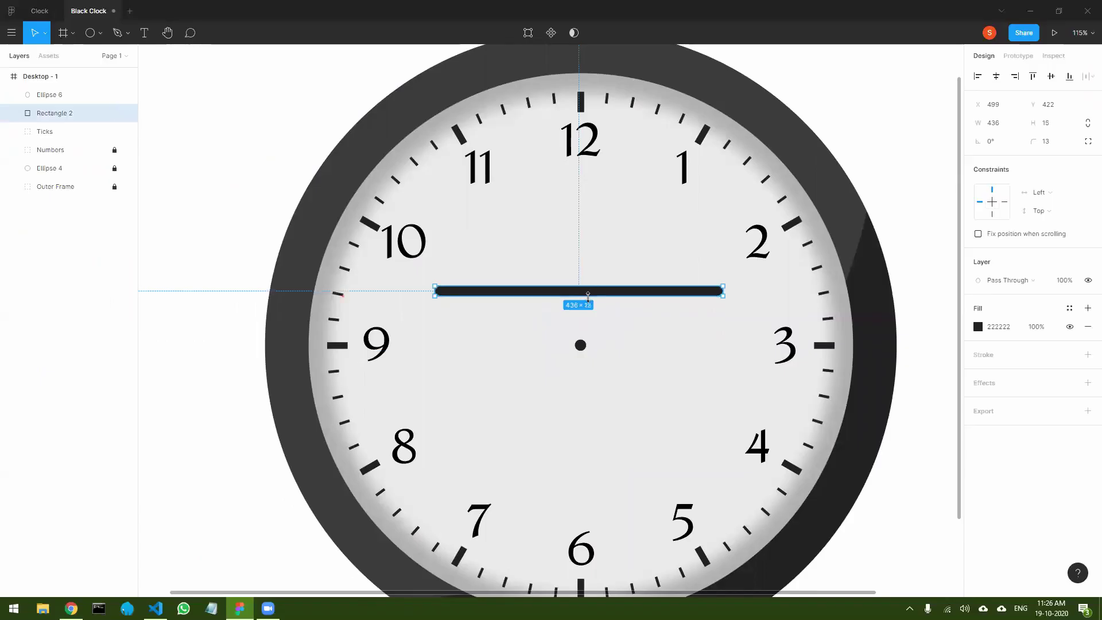
{"action": "key", "text": "alt+Tab"}
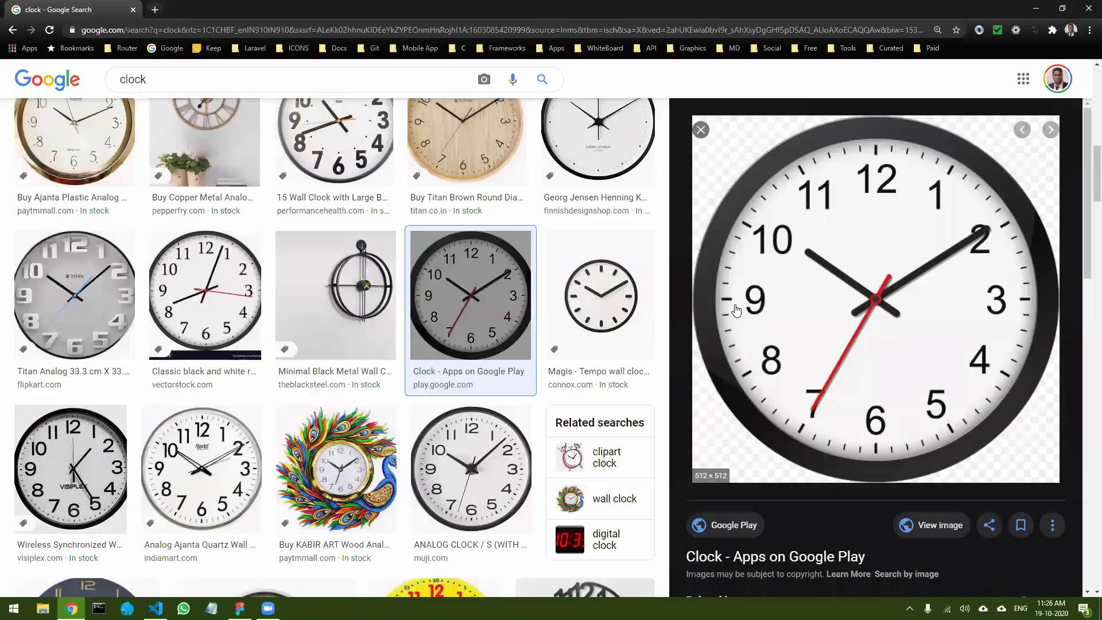
{"action": "key", "text": "alt+Tab"}
{"action": "mouse_move", "coordinate": [622, 294]}
{"action": "left_mouse_down"}
{"action": "mouse_move", "coordinate": [683, 320]}
{"action": "mouse_move", "coordinate": [714, 348]}
{"action": "mouse_move", "coordinate": [611, 289]}
{"action": "left_mouse_up"}
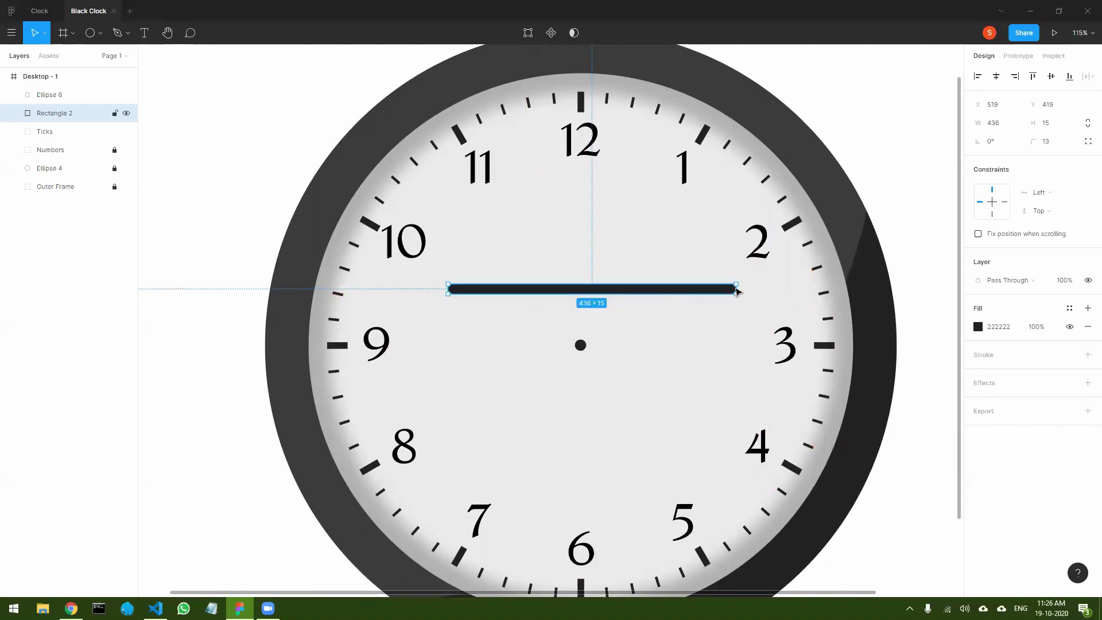
{"action": "left_click_drag", "start_coordinate": [738, 287], "coordinate": [686, 288]}
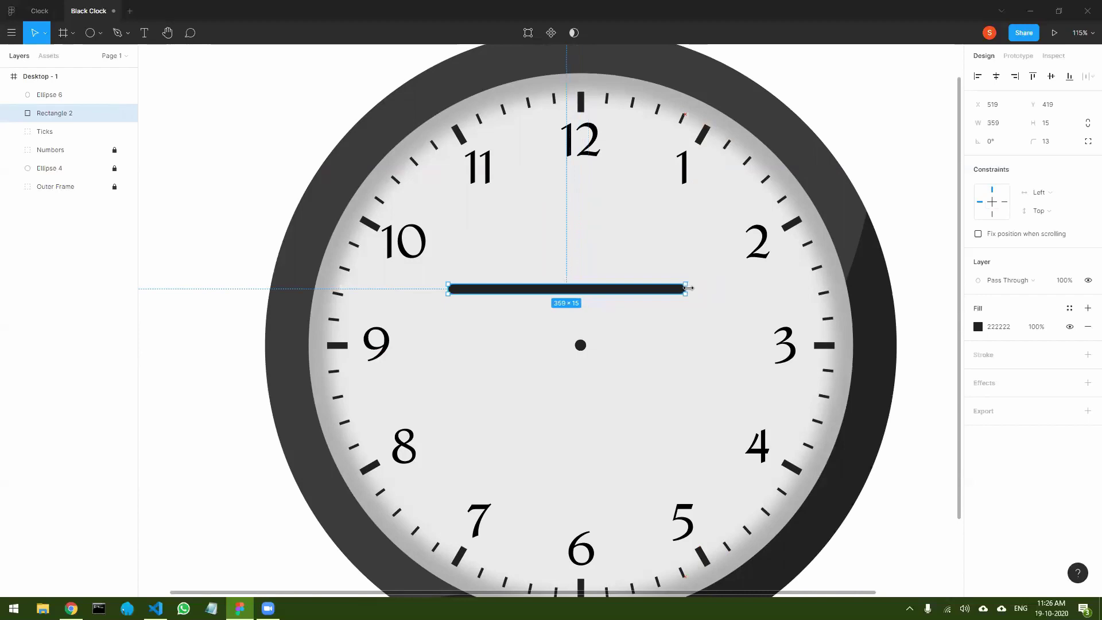
- Move the hand bar over the centre circle so it points toward the 3, at X 640 and Y 504
{"action": "left_click_drag", "start_coordinate": [619, 294], "coordinate": [699, 345]}
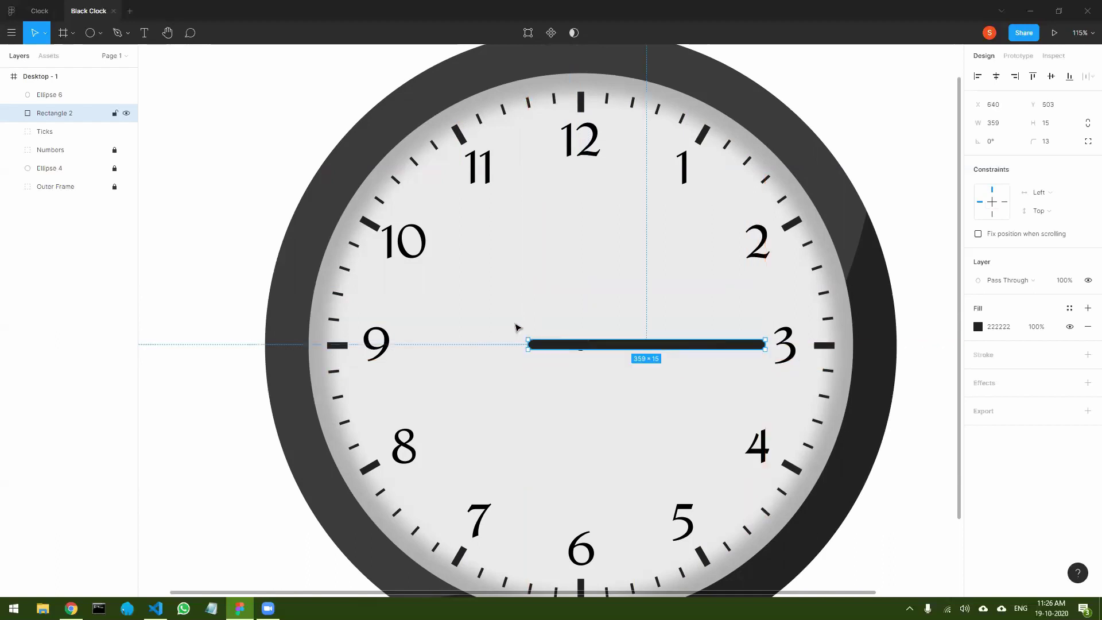
{"action": "scroll", "coordinate": [520, 319], "scroll_direction": "up", "scroll_amount": 10, "text": "ctrl"}
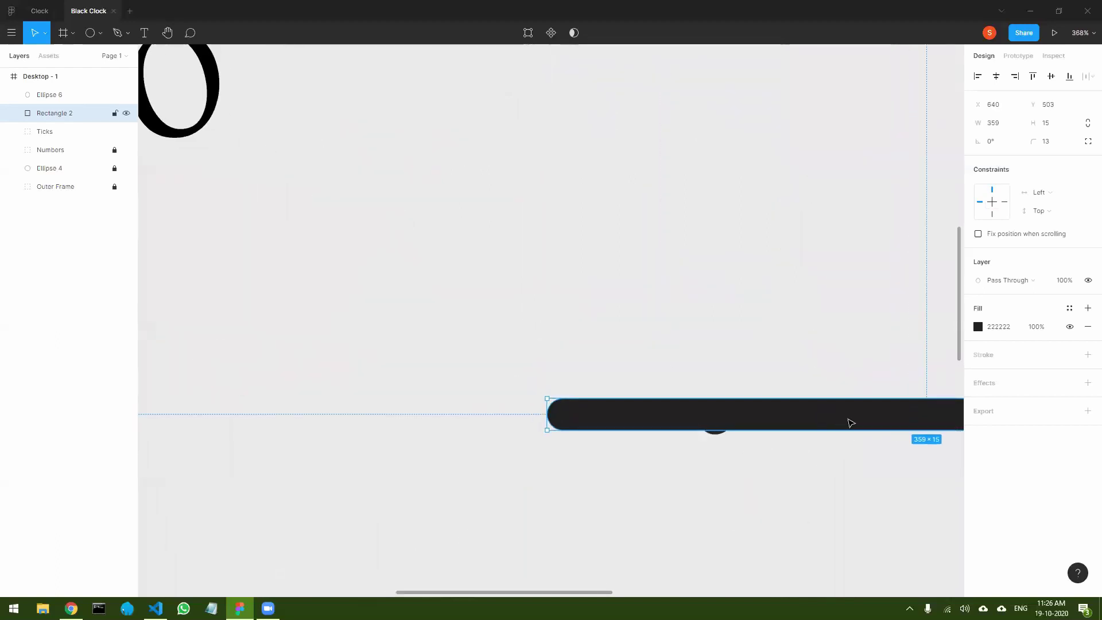
{"action": "left_click_drag", "start_coordinate": [855, 419], "coordinate": [857, 422]}
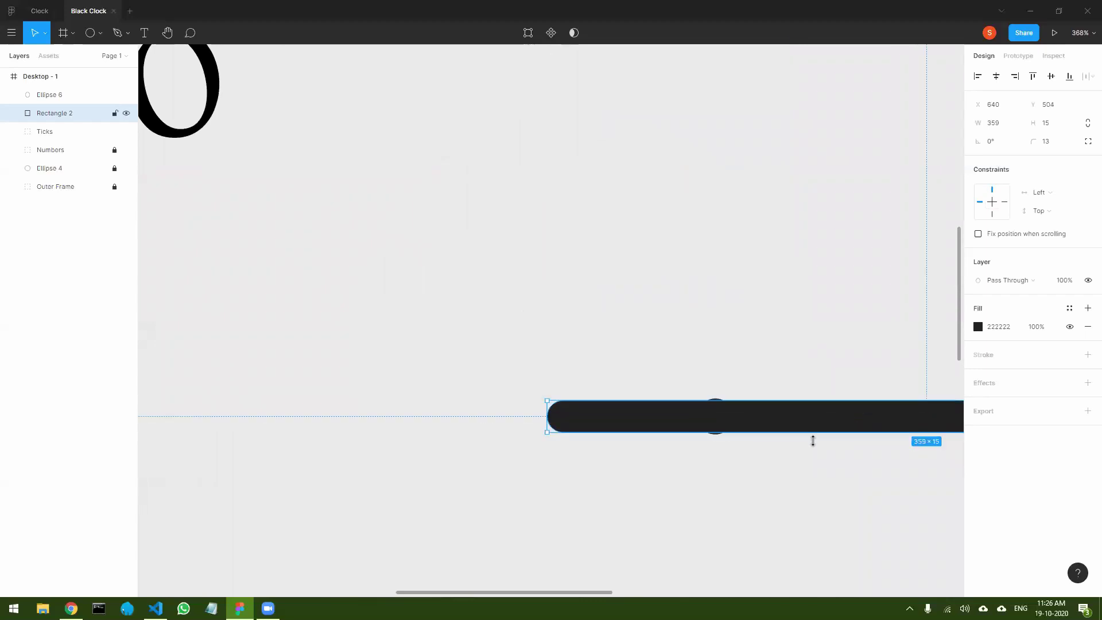
{"action": "scroll", "coordinate": [810, 443], "scroll_direction": "down", "scroll_amount": 8}
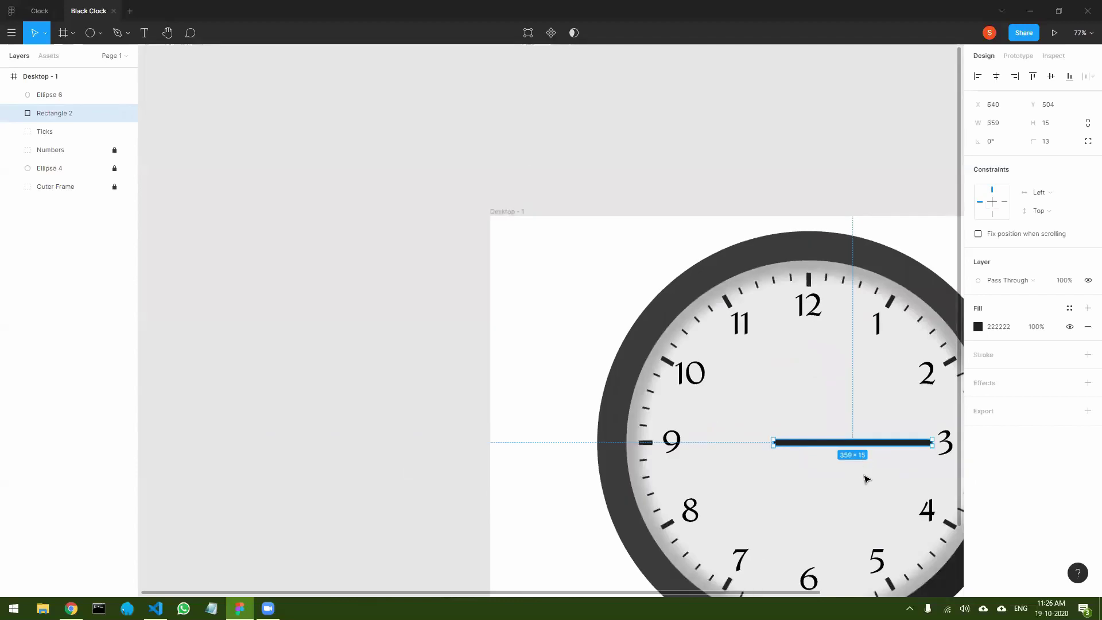
{"action": "left_click_drag", "start_coordinate": [829, 477], "coordinate": [673, 370]}
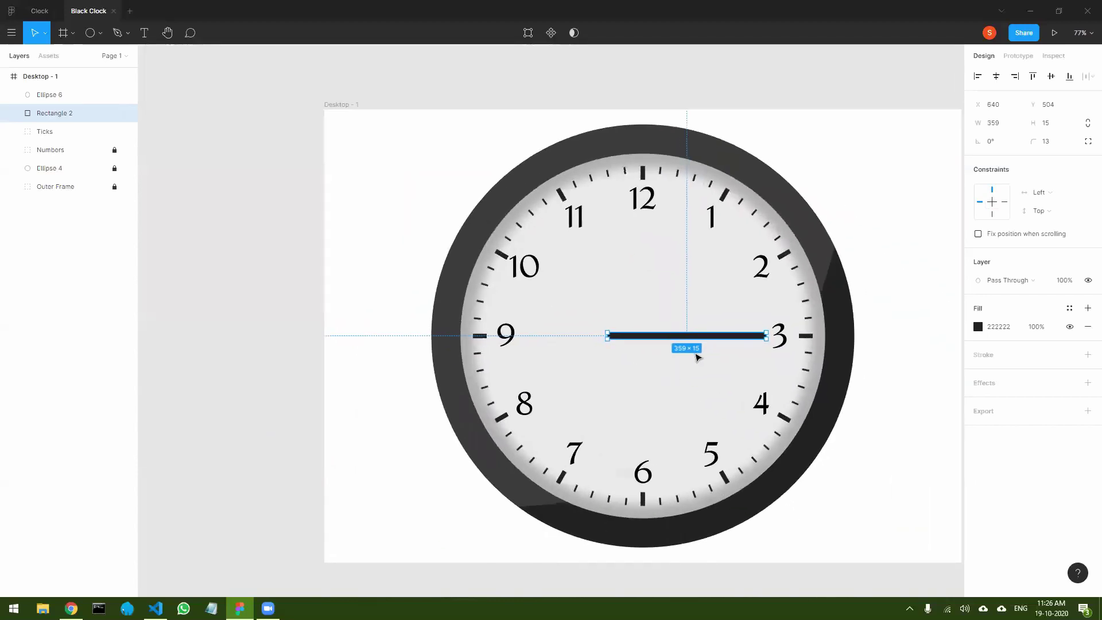
{"action": "scroll", "coordinate": [670, 340], "scroll_direction": "up", "scroll_amount": 5}
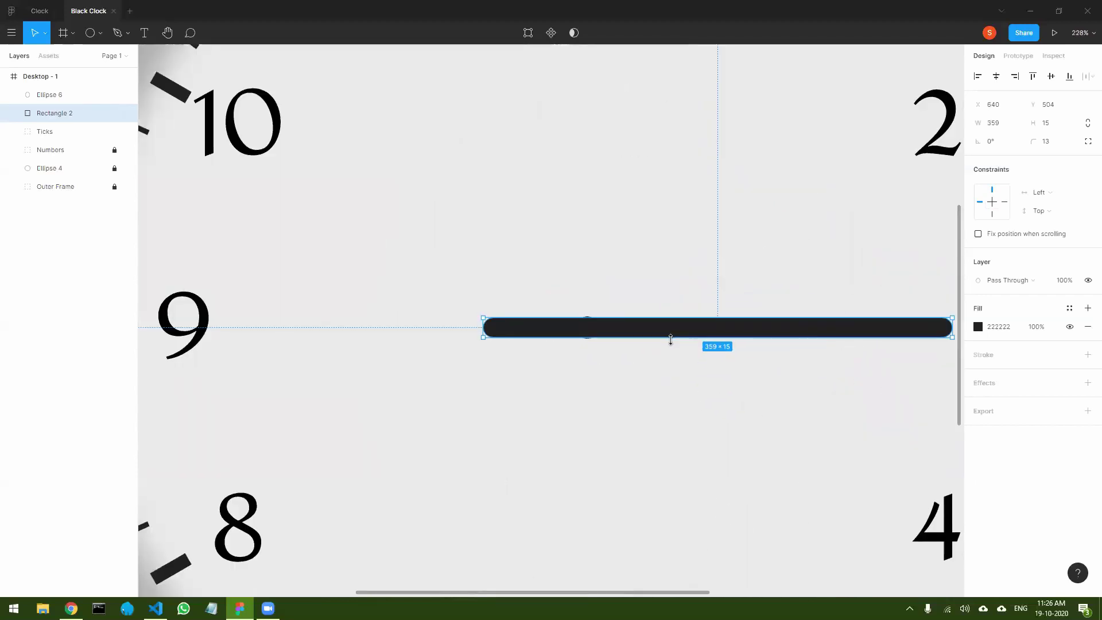
{"action": "scroll", "coordinate": [689, 381], "scroll_direction": "down", "scroll_amount": 5}
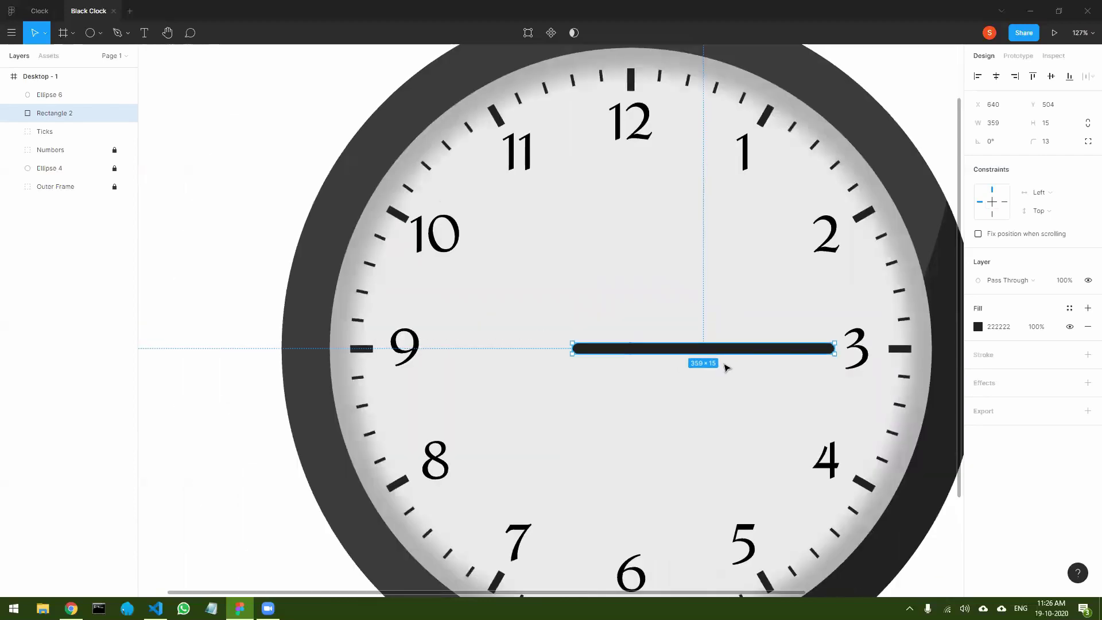
- Check the other hand in the reference photo and duplicate the hand bar in place
{"action": "key", "text": "alt+Tab"}
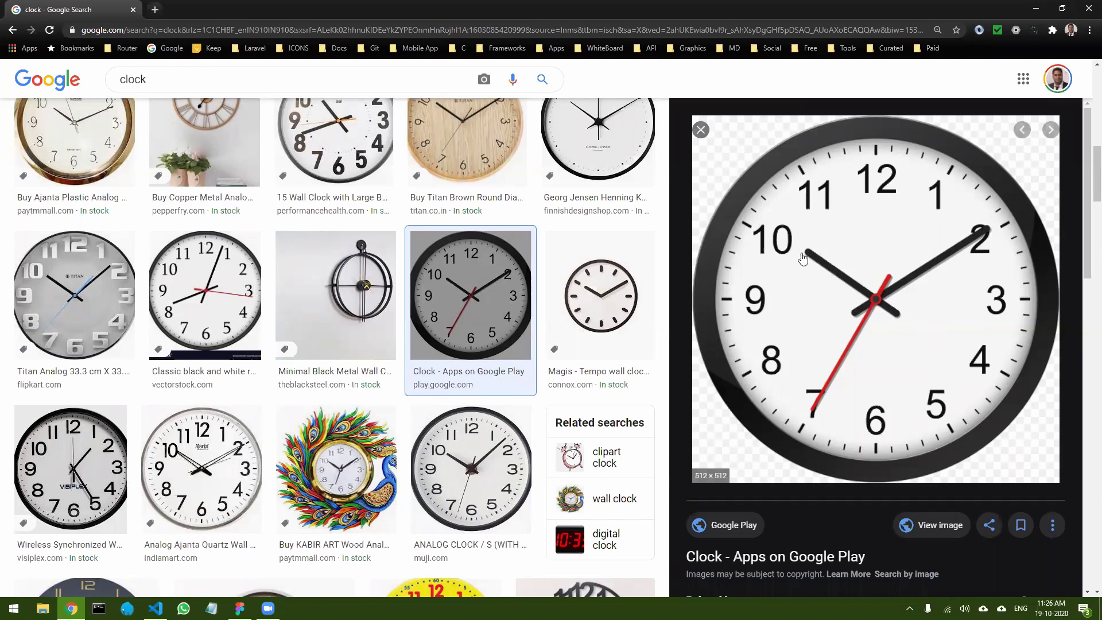
{"action": "key", "text": "alt+Tab"}
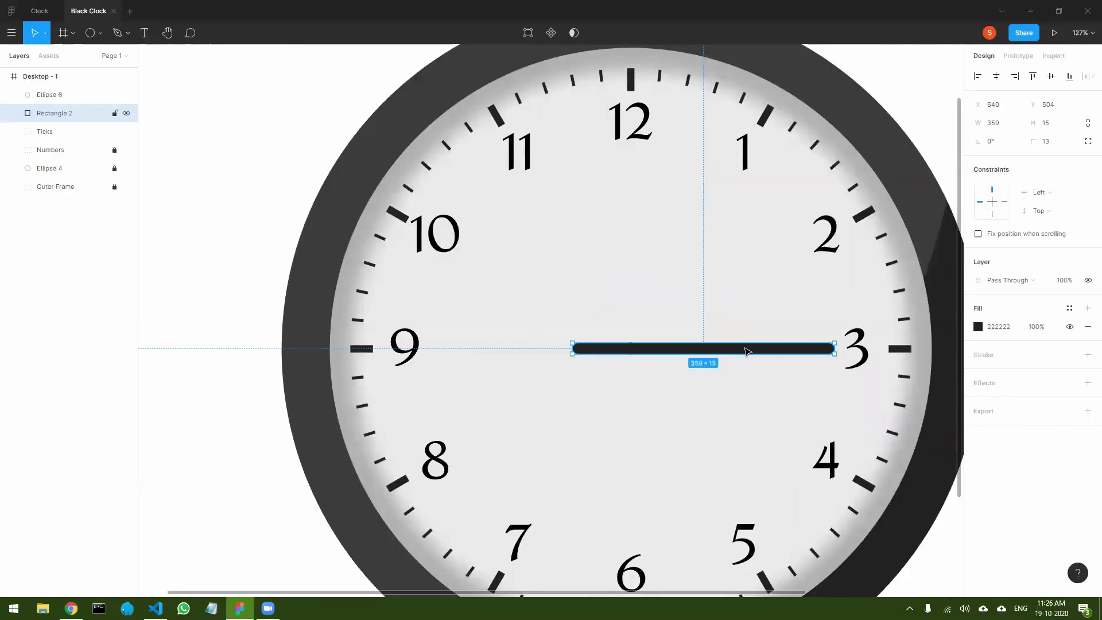
{"action": "key", "text": "ctrl+d"}
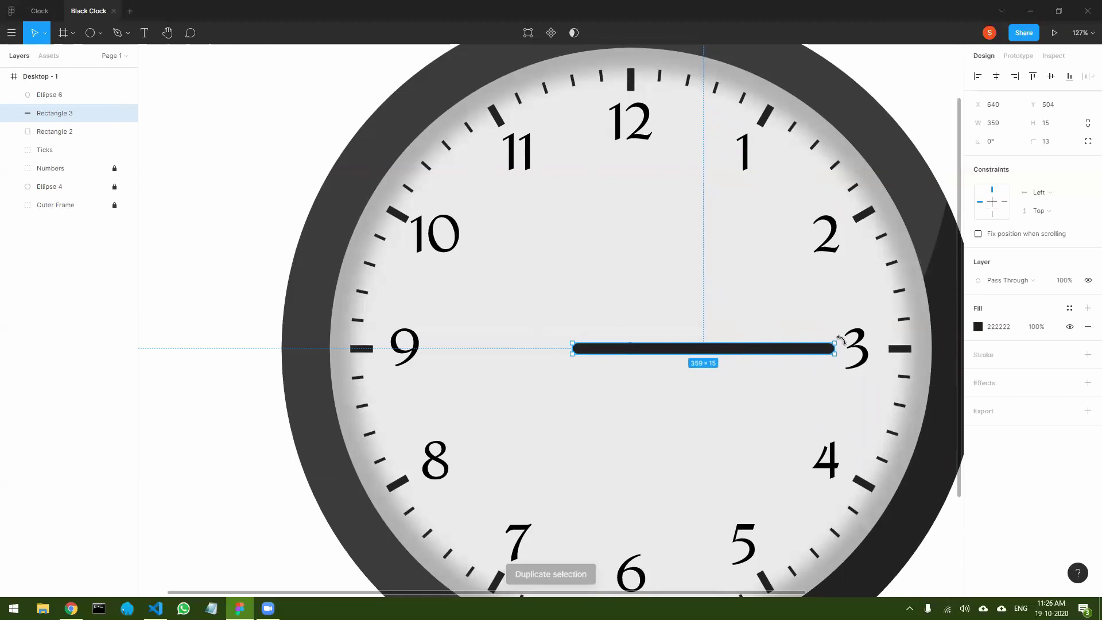
- Shorten the duplicated hand bar to about 219 × 15, rotate it about 108.84° and place it over the clock's centre, checking the reference photo
{"action": "left_click_drag", "start_coordinate": [809, 295], "coordinate": [689, 321]}
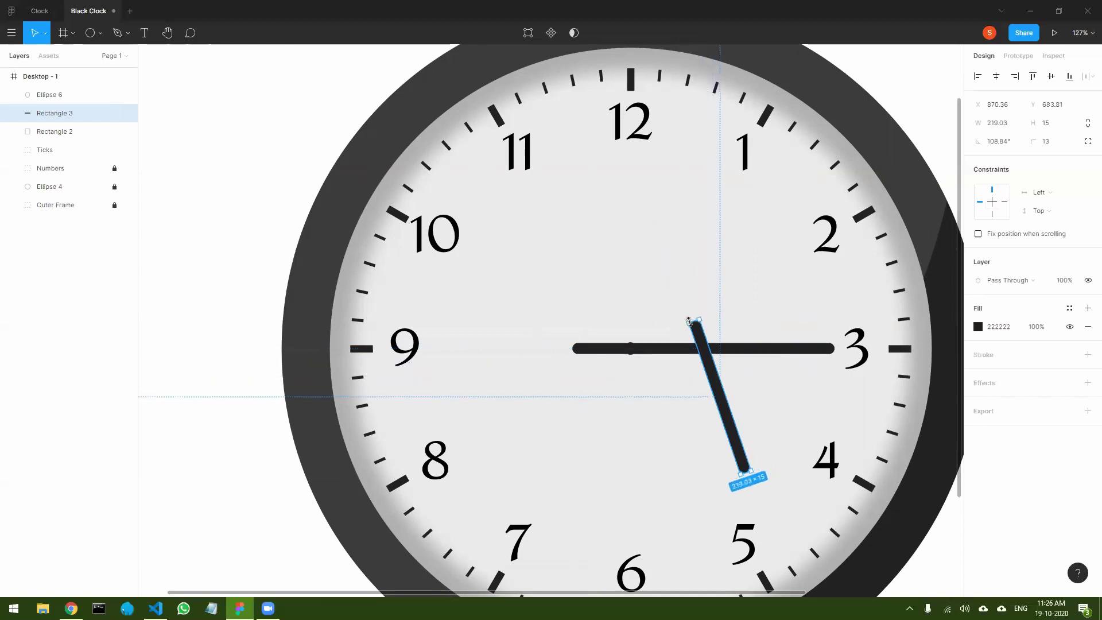
{"action": "left_click_drag", "start_coordinate": [722, 402], "coordinate": [608, 306]}
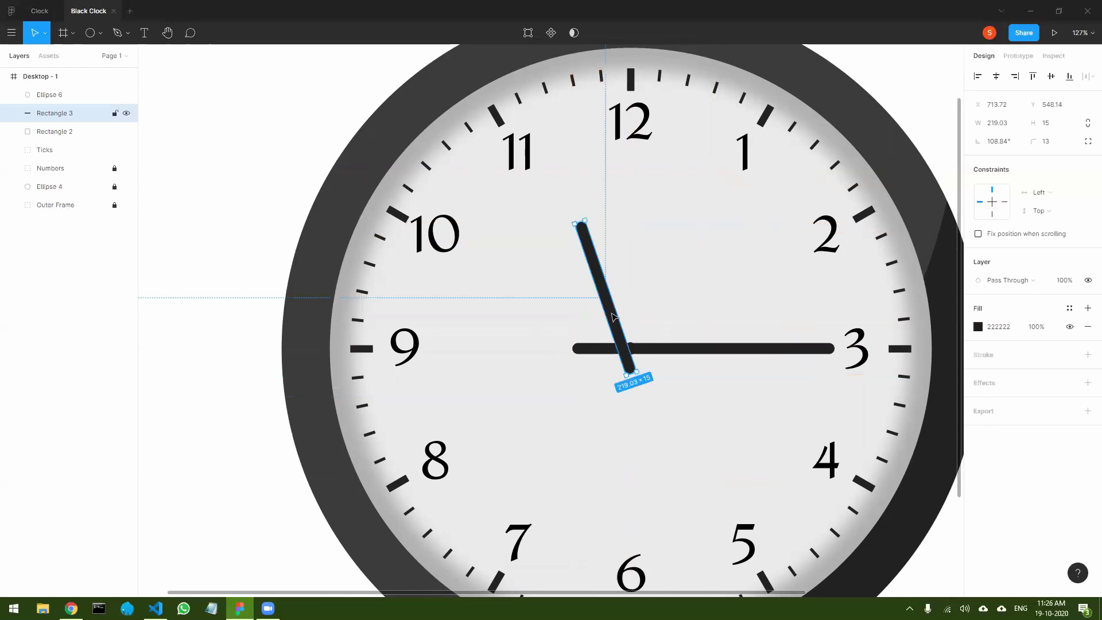
{"action": "key", "text": "alt+Tab"}
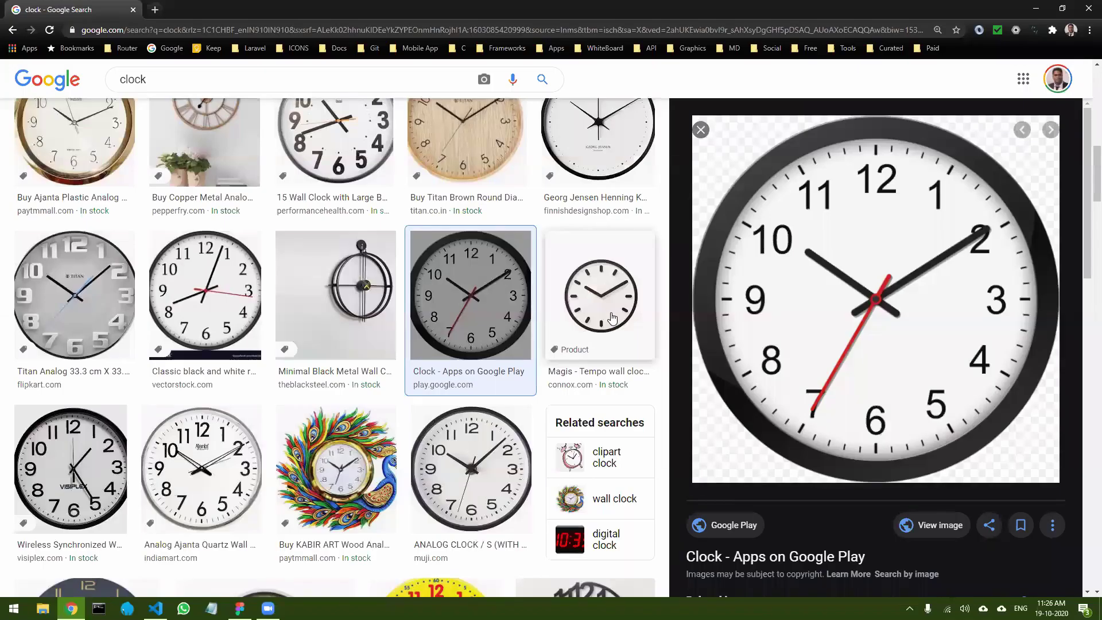
{"action": "key", "text": "alt+Tab"}
{"action": "left_click_drag", "start_coordinate": [610, 305], "coordinate": [620, 309]}
- Rename the horizontal hand's layer to Minute and hide it
{"action": "scroll", "coordinate": [632, 352], "scroll_direction": "up", "scroll_amount": 10}
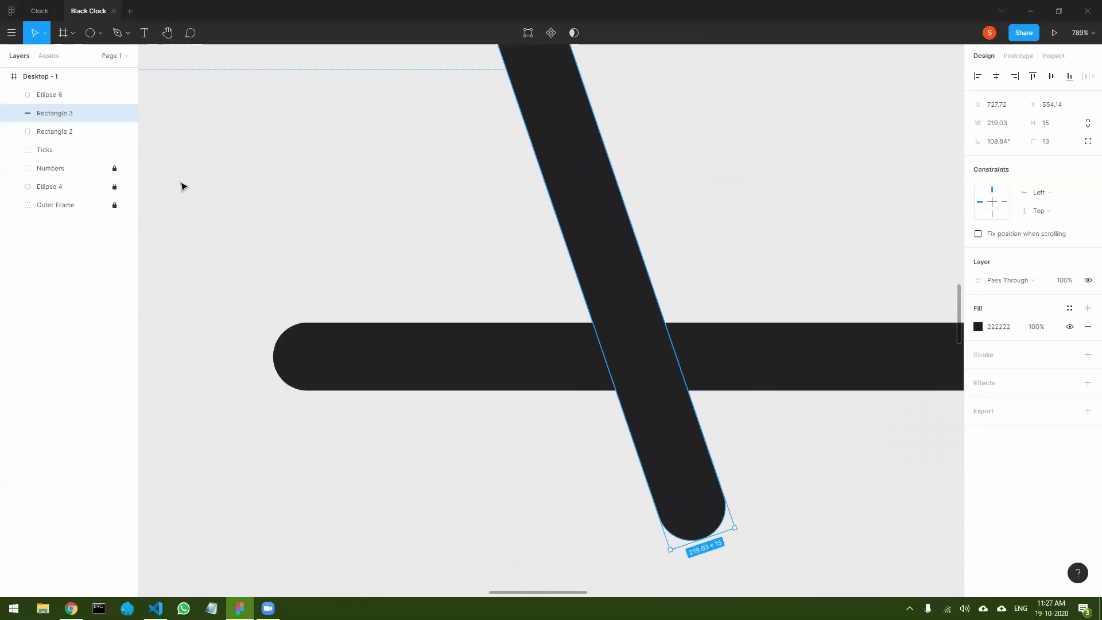
{"action": "double_click", "coordinate": [60, 131]}
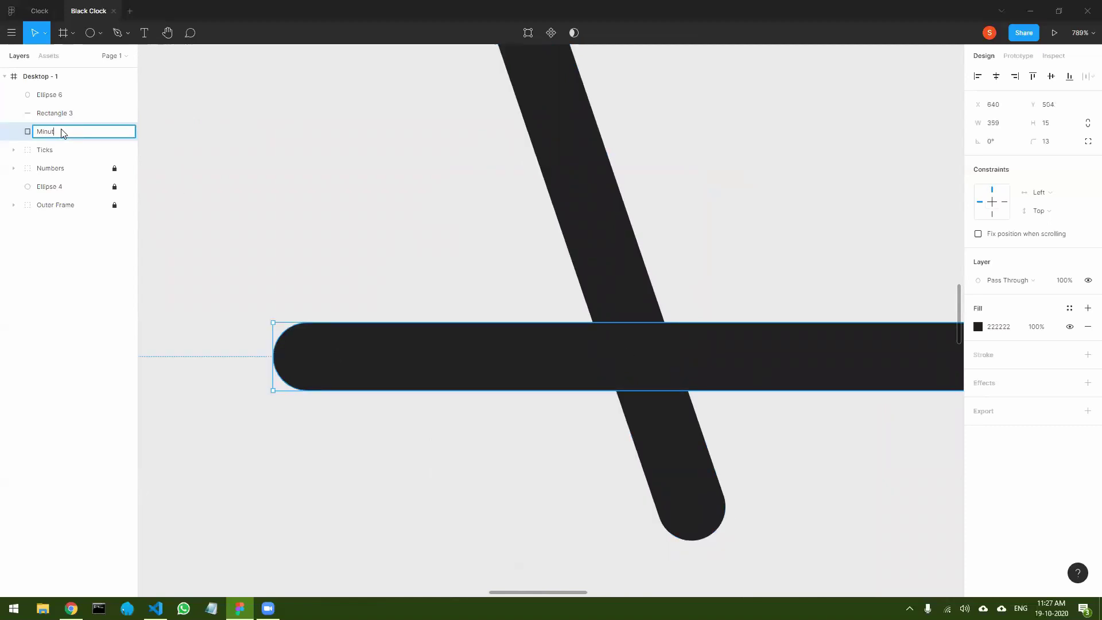
{"action": "key", "text": "Return"}
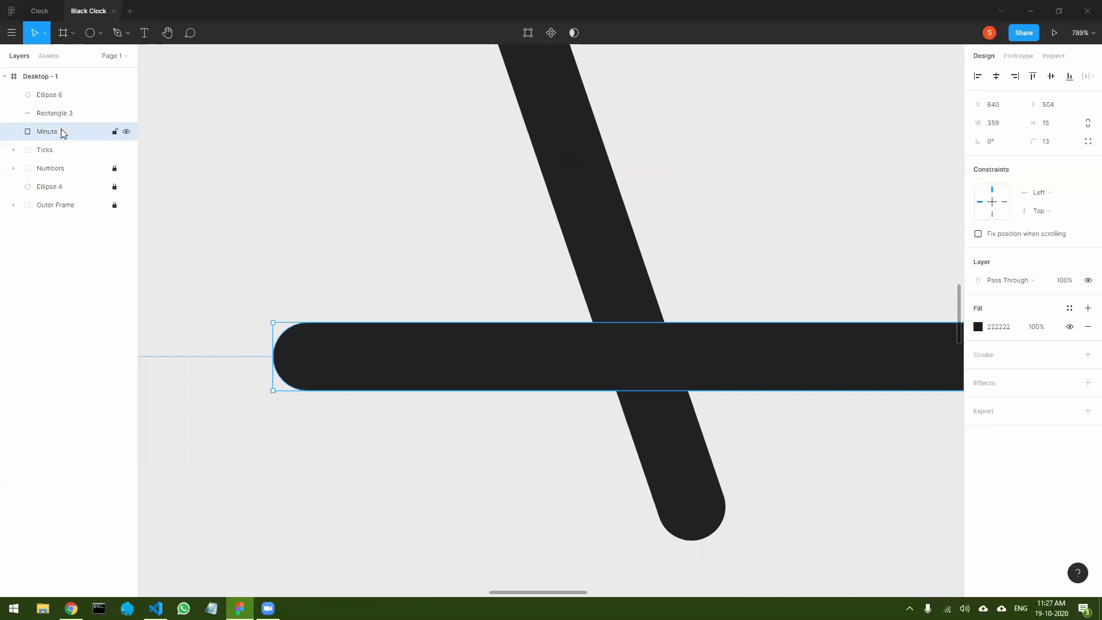
{"action": "left_click", "coordinate": [127, 133]}
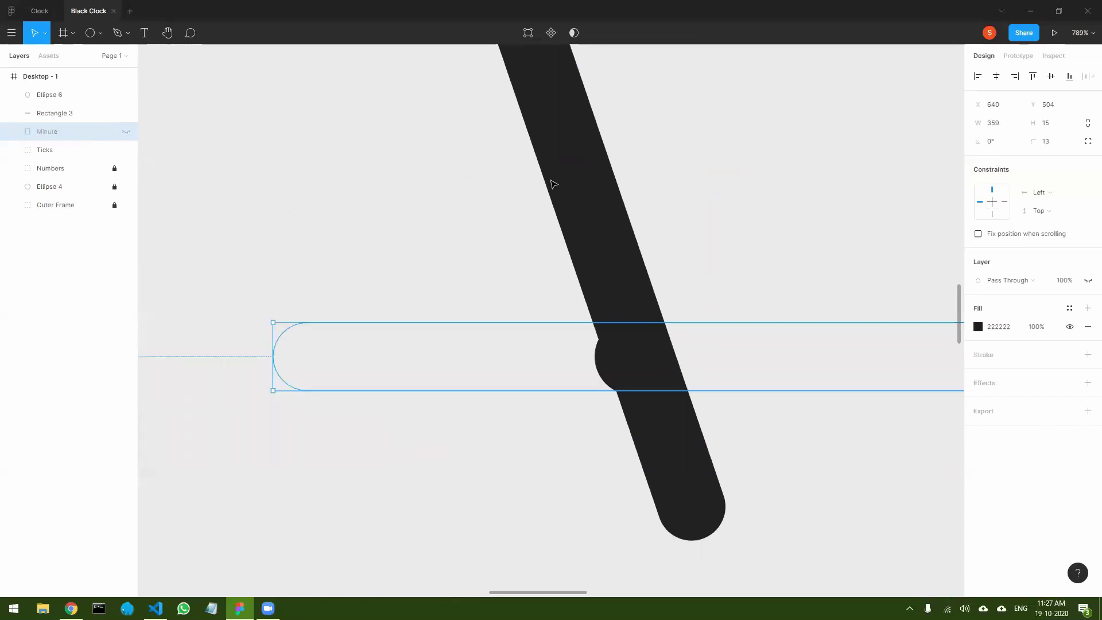
- Shift the shorter tilted hand horizontally over the centre circle to X 725.72, Y 554.14
{"action": "left_click", "coordinate": [604, 199]}
{"action": "left_click_drag", "start_coordinate": [597, 195], "coordinate": [589, 194]}
{"action": "key", "text": "Right"}
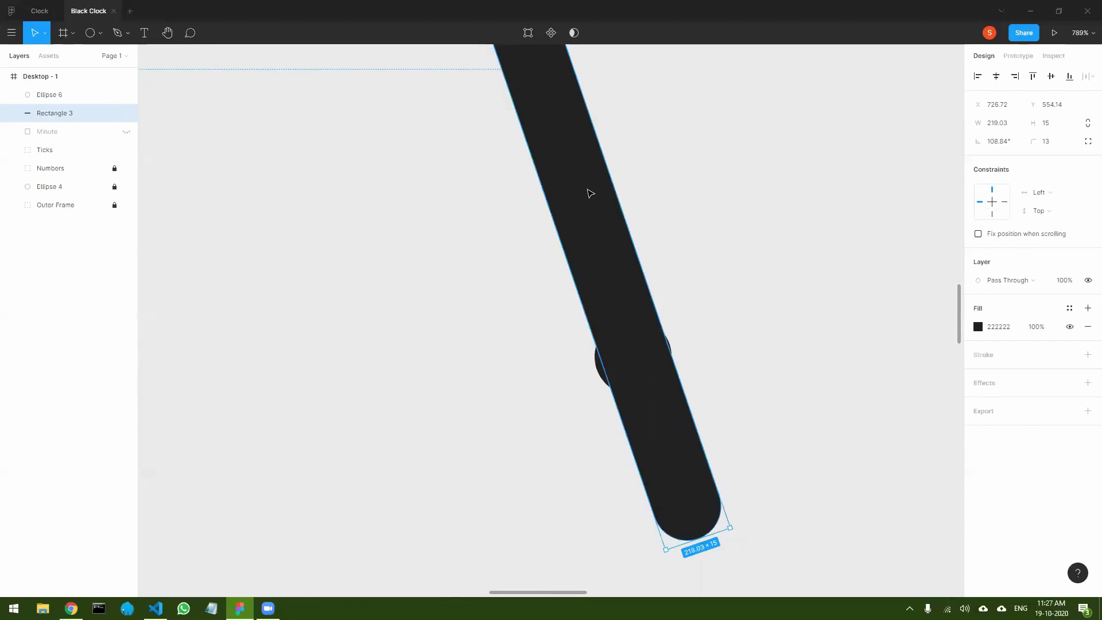
{"action": "key", "text": "Left"}
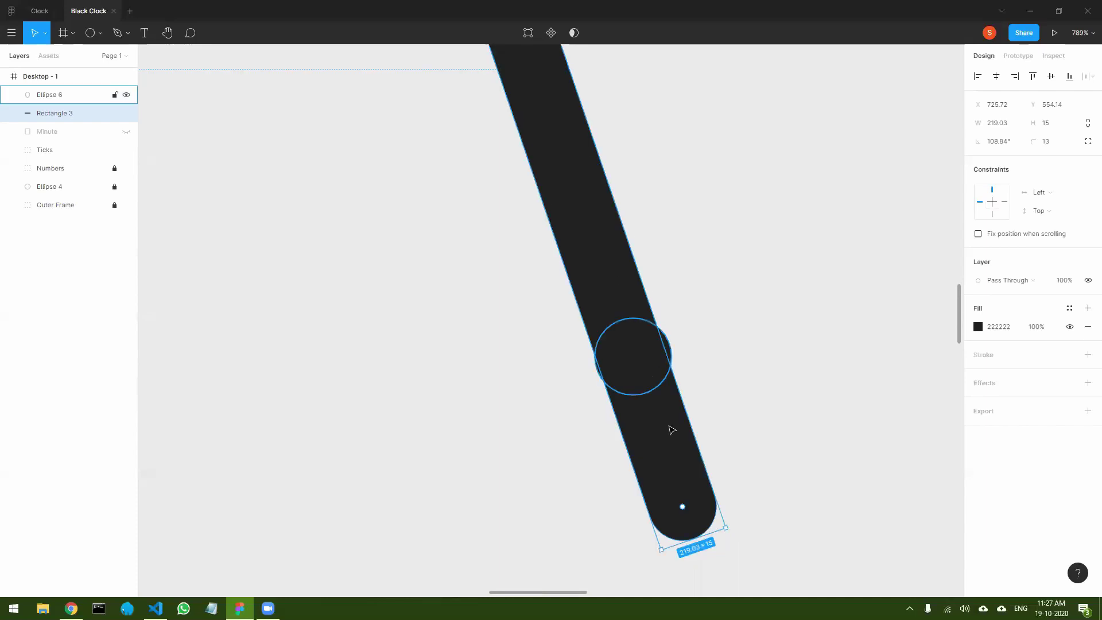
{"action": "mouse_move", "coordinate": [683, 508]}
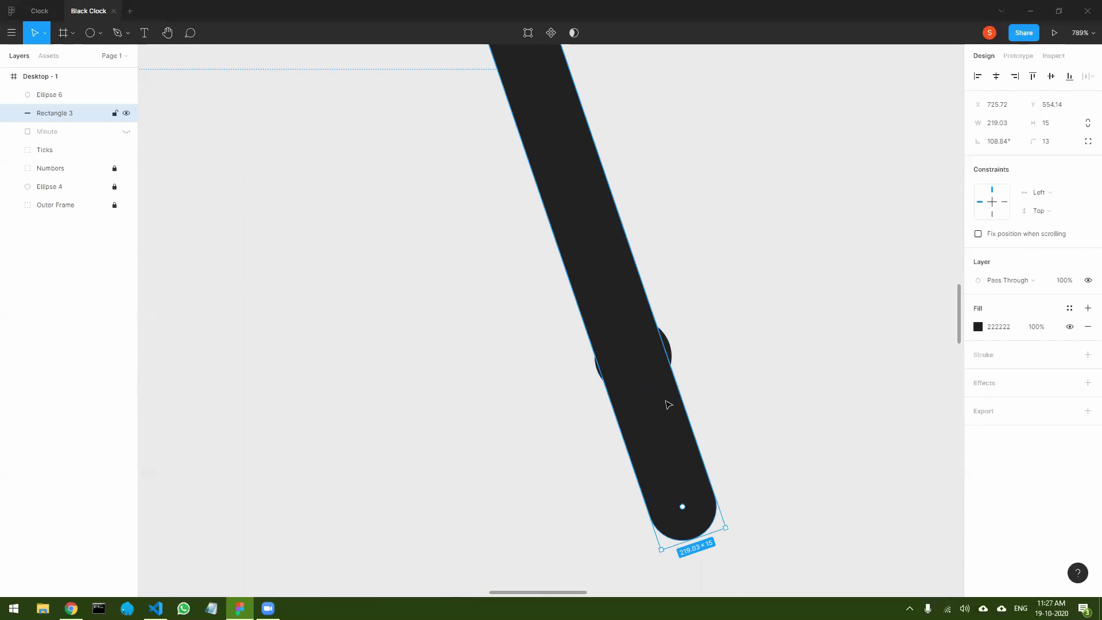
{"action": "left_click_drag", "start_coordinate": [668, 443], "coordinate": [670, 438]}
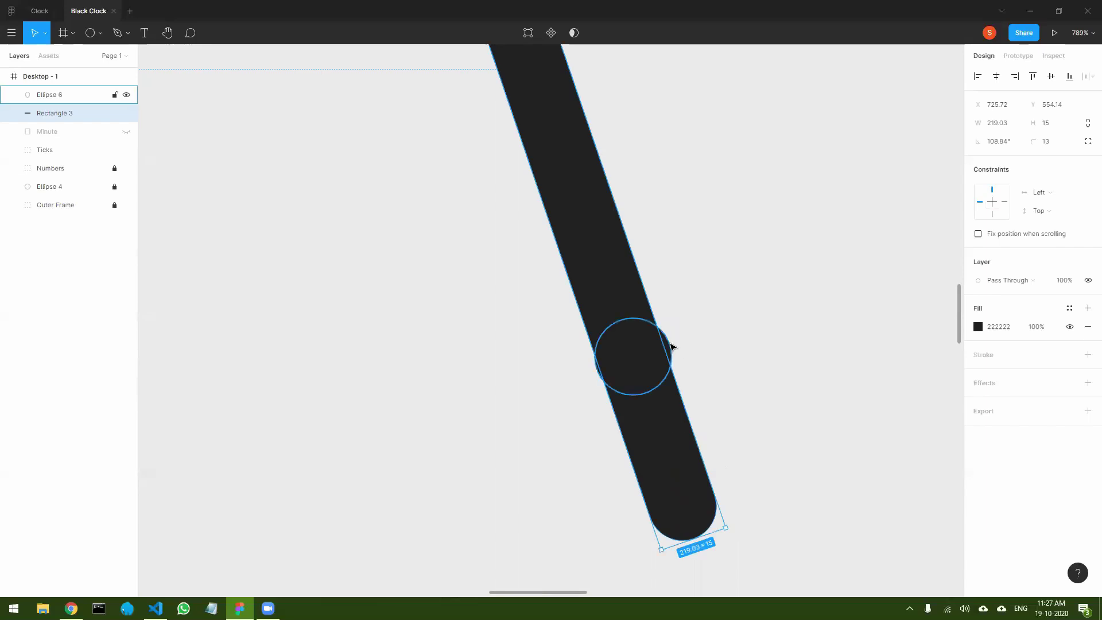
- Enlarge the centre pivot circle from its middle to 19 × 19
{"action": "left_click", "coordinate": [668, 342]}
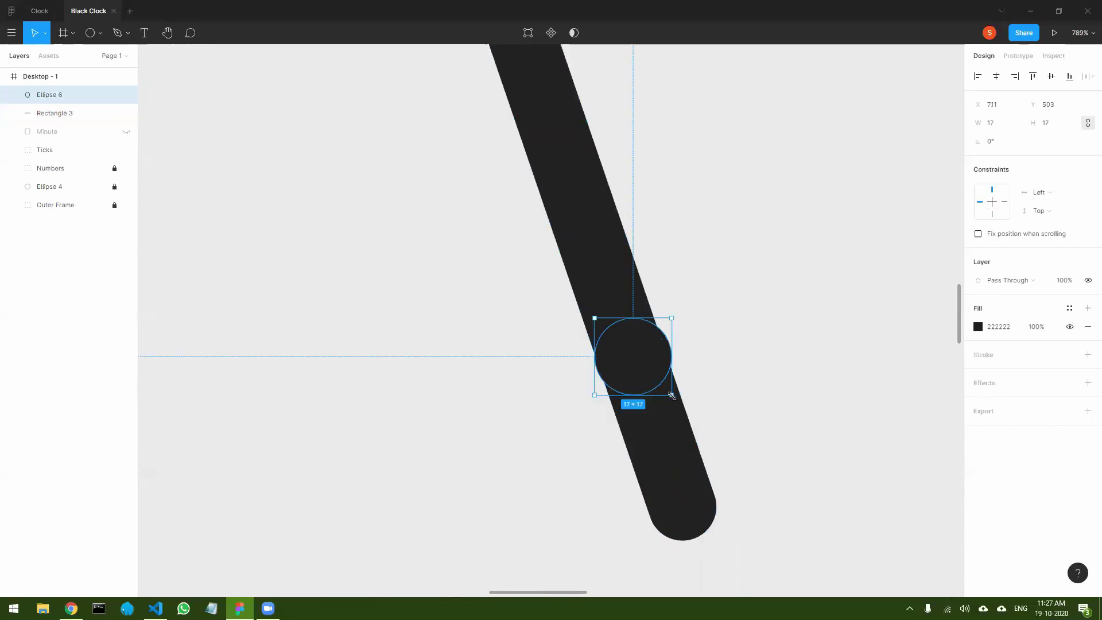
{"action": "left_click_drag", "start_coordinate": [673, 396], "coordinate": [675, 399]}
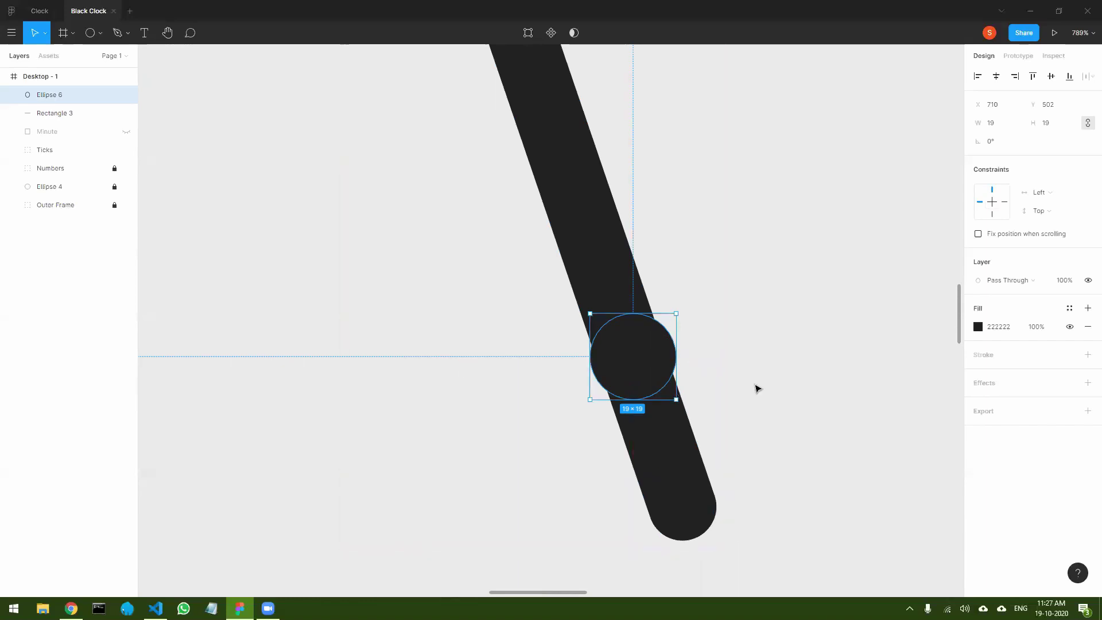
{"action": "left_click", "coordinate": [795, 360]}
- Move the shorter hand slightly upward over the pivot circle and review it on the whole clock
{"action": "left_click", "coordinate": [665, 449]}
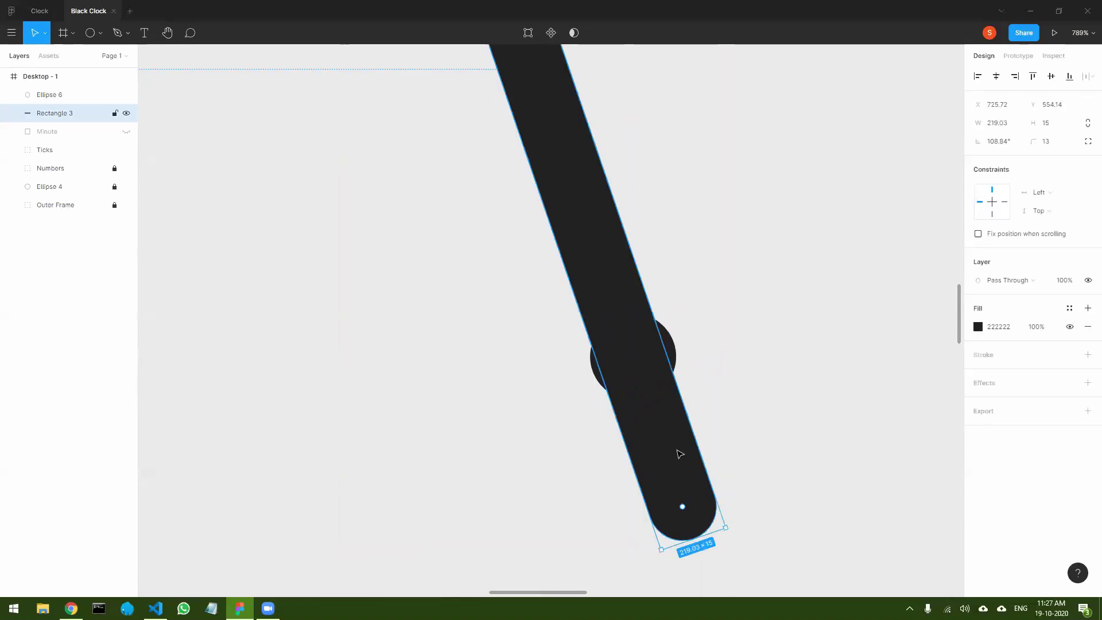
{"action": "left_click_drag", "start_coordinate": [681, 454], "coordinate": [681, 452]}
{"action": "left_click", "coordinate": [786, 457]}
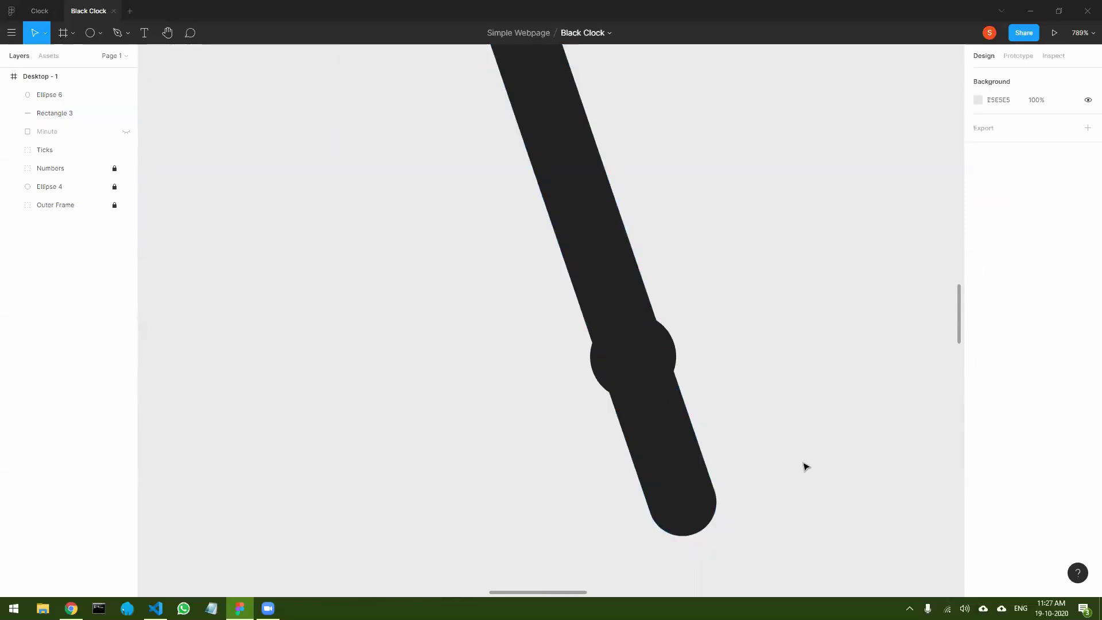
{"action": "scroll", "coordinate": [481, 367], "scroll_direction": "down", "scroll_amount": 5}
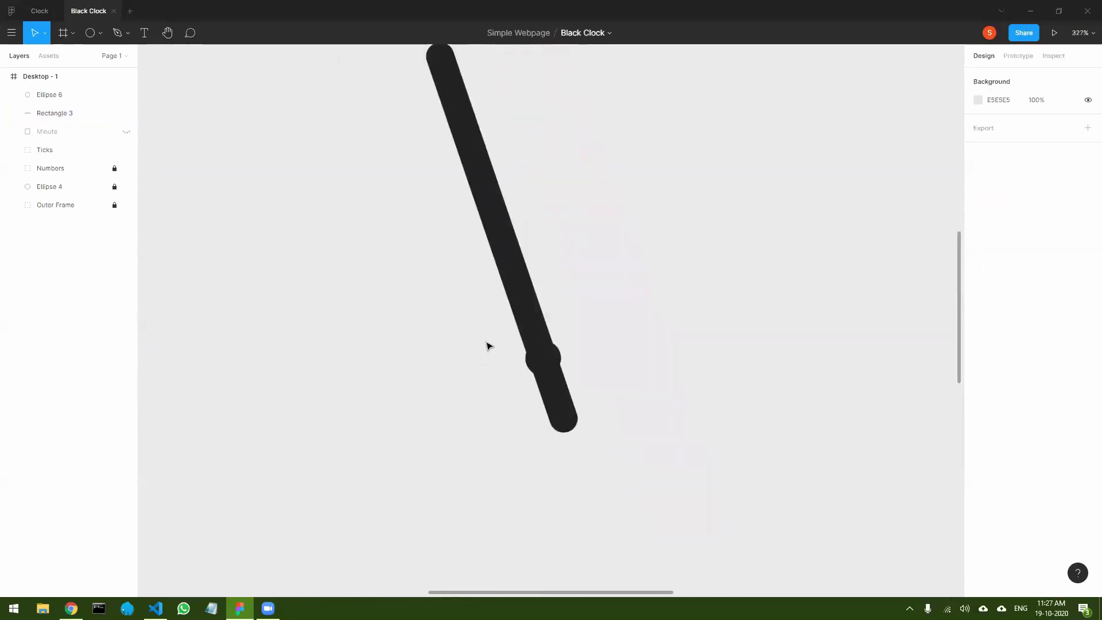
{"action": "scroll", "coordinate": [487, 345], "scroll_direction": "down", "scroll_amount": 8}
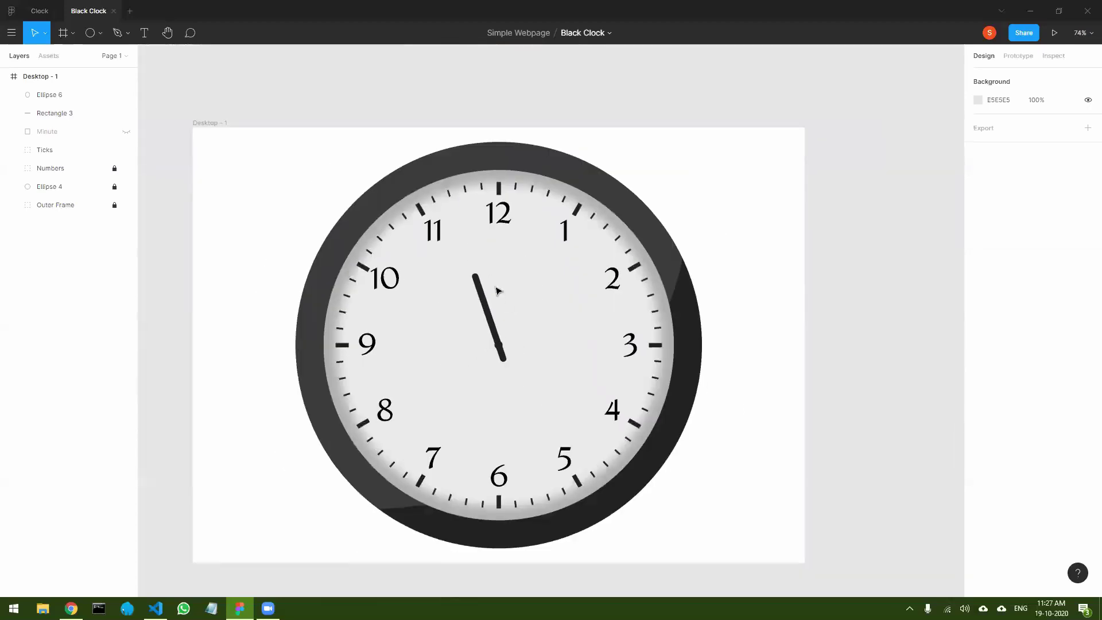
- Scale the shorter hand down proportionally to about 196.91 × 13.49
{"action": "scroll", "coordinate": [440, 283], "scroll_direction": "up", "scroll_amount": 5}
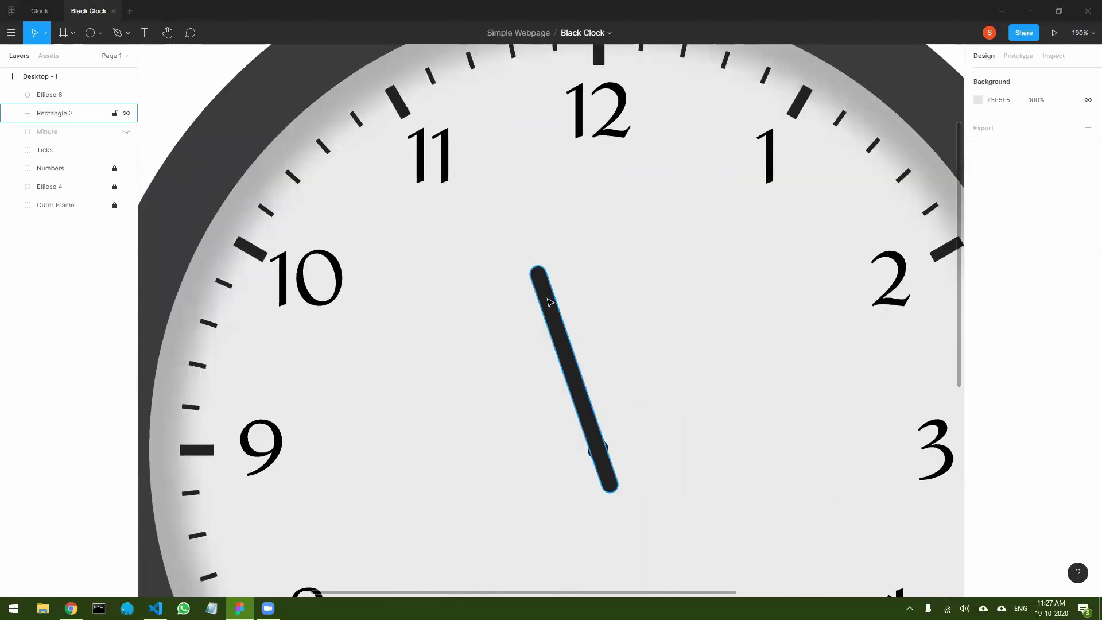
{"action": "left_click", "coordinate": [550, 302]}
{"action": "left_click_drag", "start_coordinate": [535, 265], "coordinate": [544, 285]}
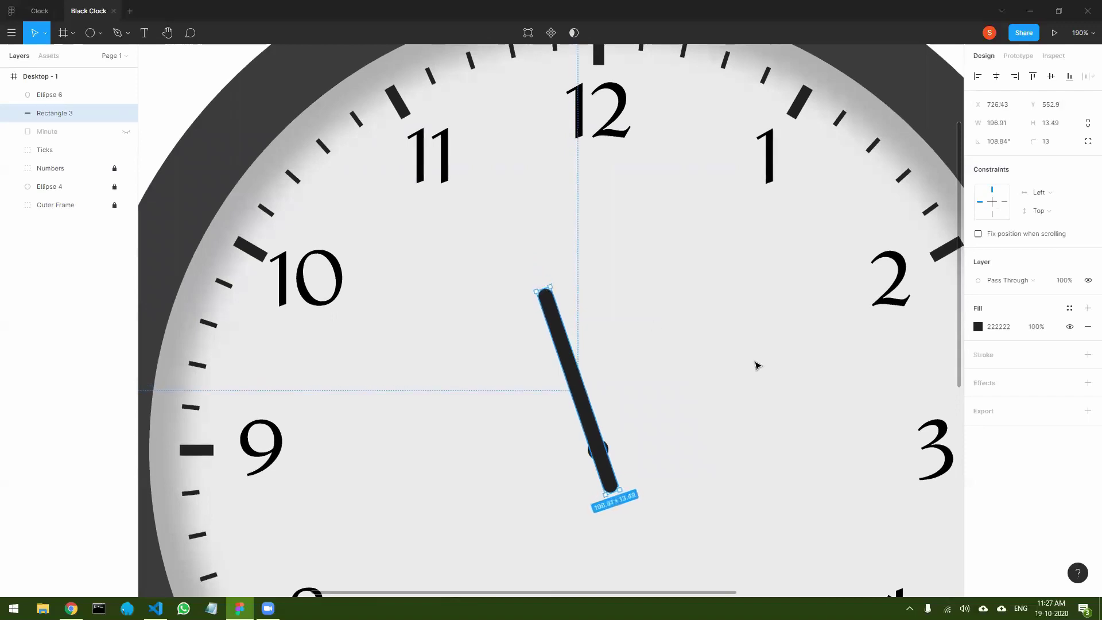
{"action": "left_click", "coordinate": [712, 365]}
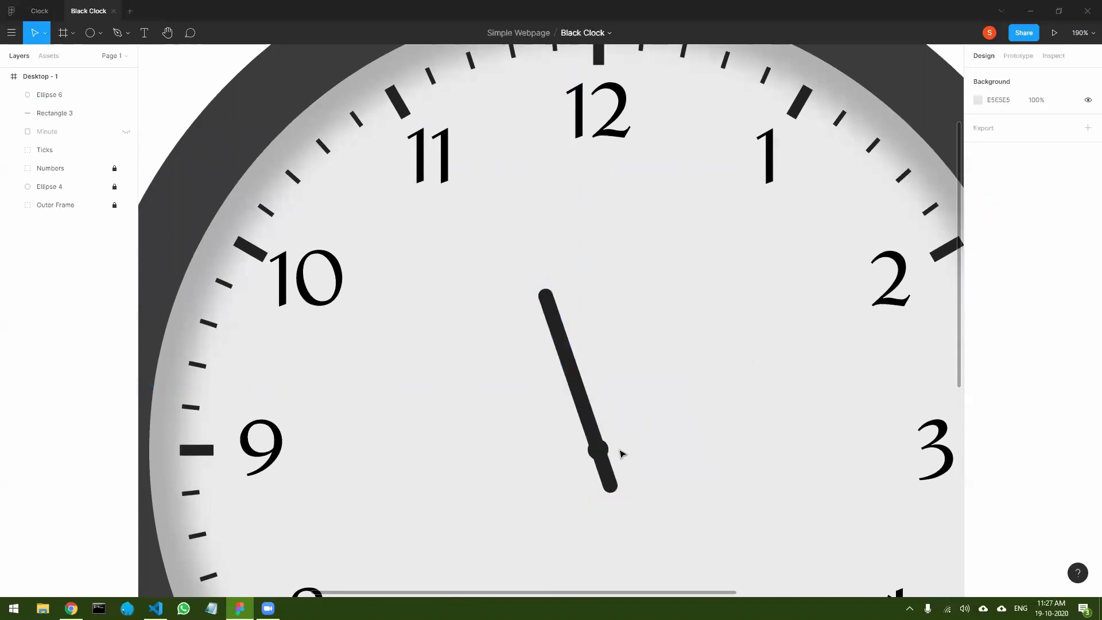
- Toggle the Minute hand's visibility and compare the hands with the reference clock photo
{"action": "left_click", "coordinate": [127, 132]}
{"action": "left_click", "coordinate": [127, 132]}
{"action": "key", "text": "alt+Tab"}
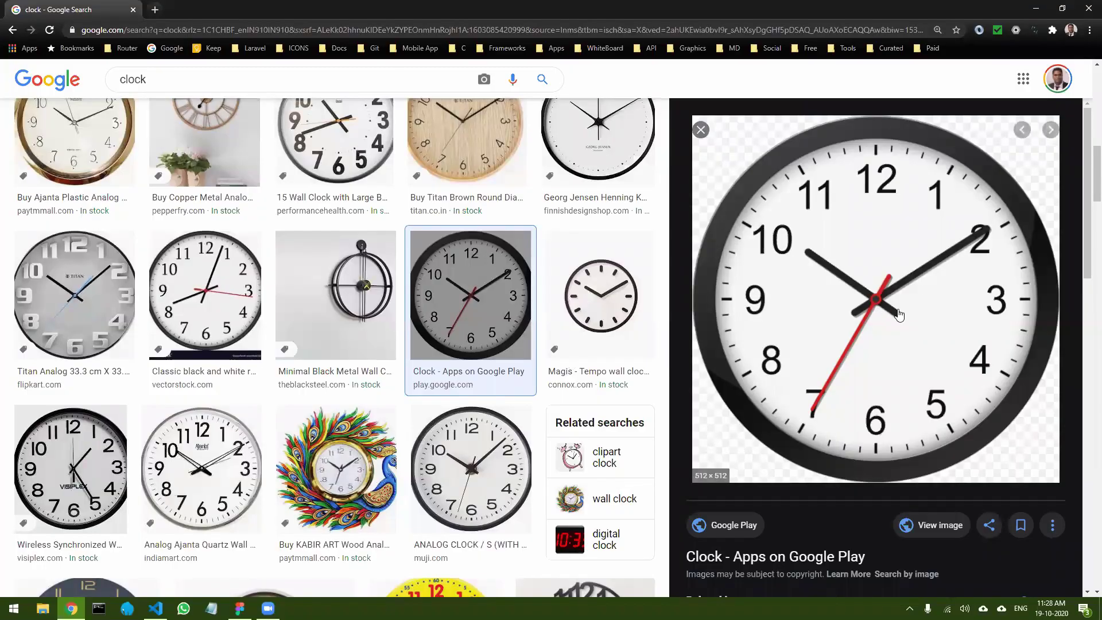
{"action": "key", "text": "alt+Tab"}
- Rename the shorter hand's layer to Hour
{"action": "left_click", "coordinate": [563, 334]}
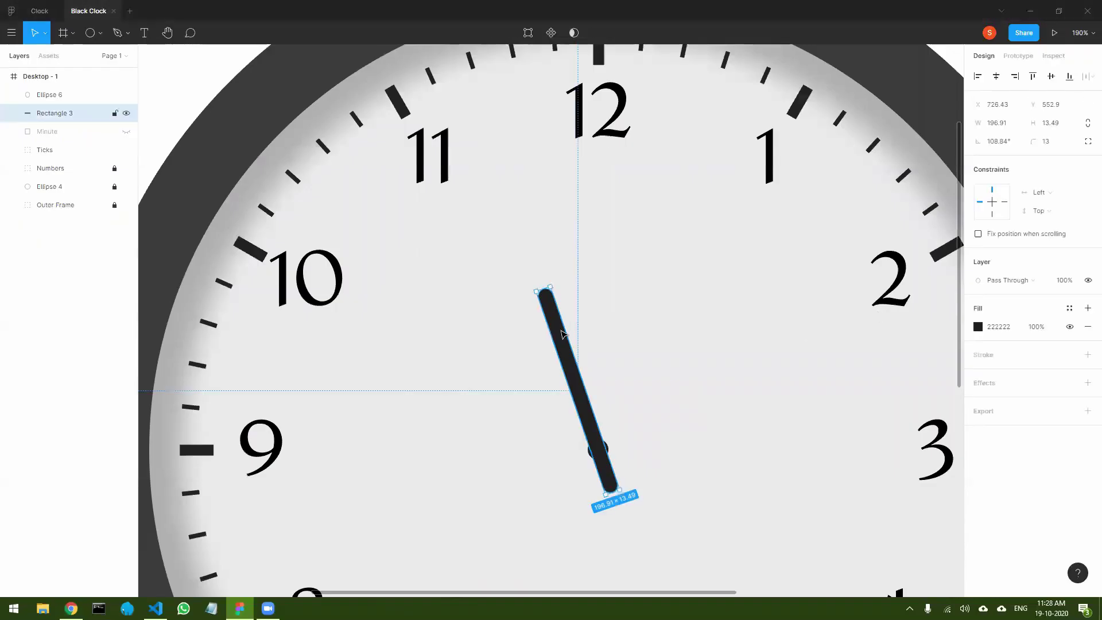
{"action": "double_click", "coordinate": [63, 113]}
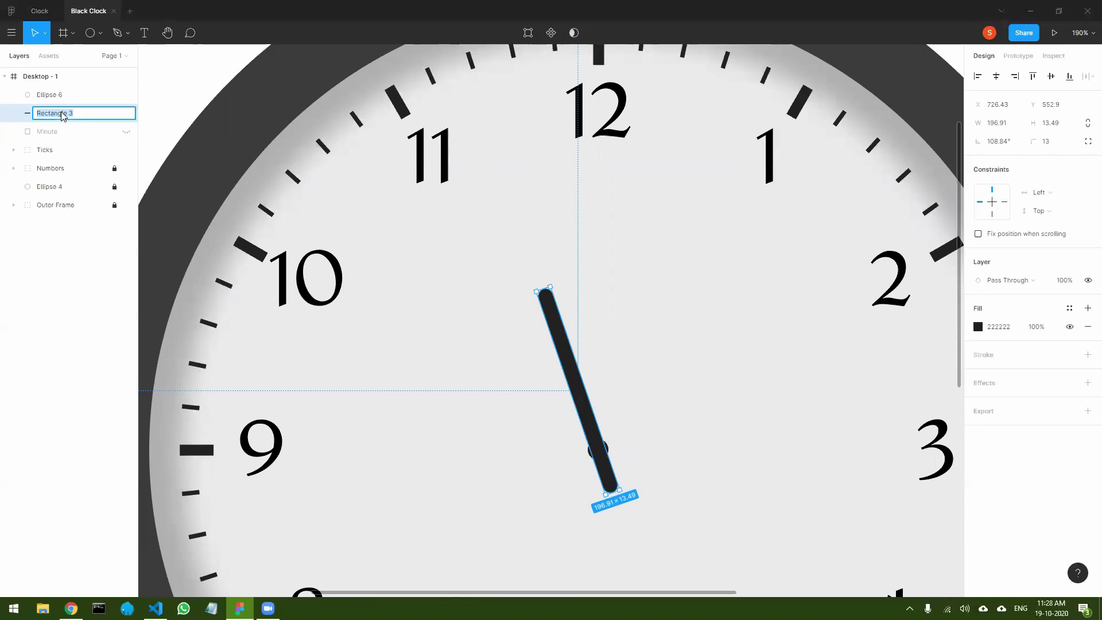
{"action": "type", "text": "Hour"}
{"action": "key", "text": "Return"}
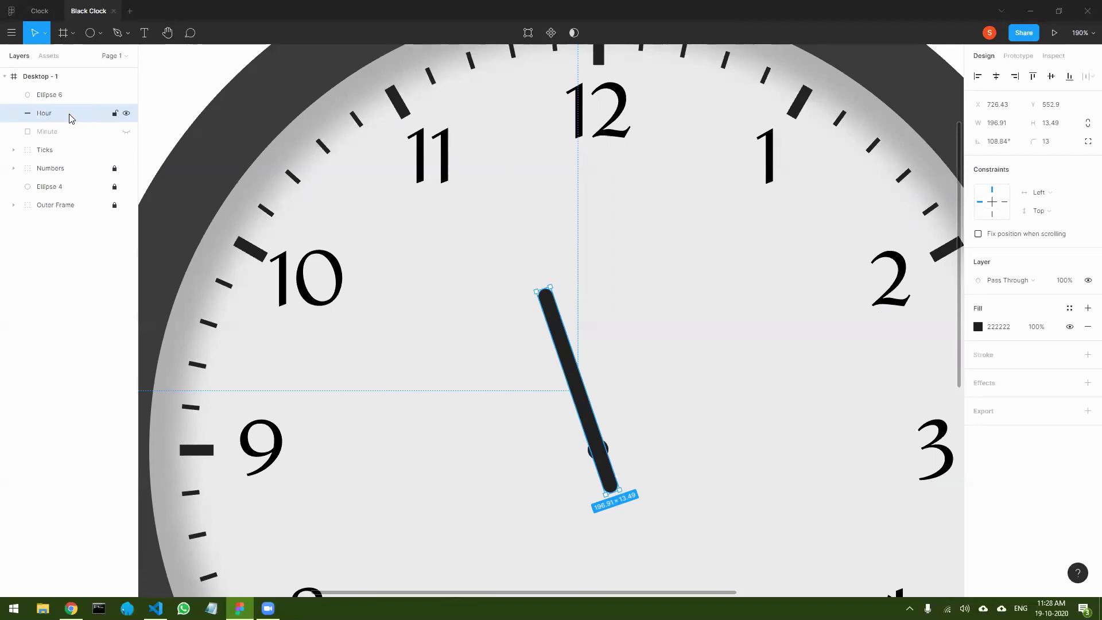
- Duplicate the Hour hand and rename the copy to Seconds
{"action": "key", "text": "ctrl+d"}
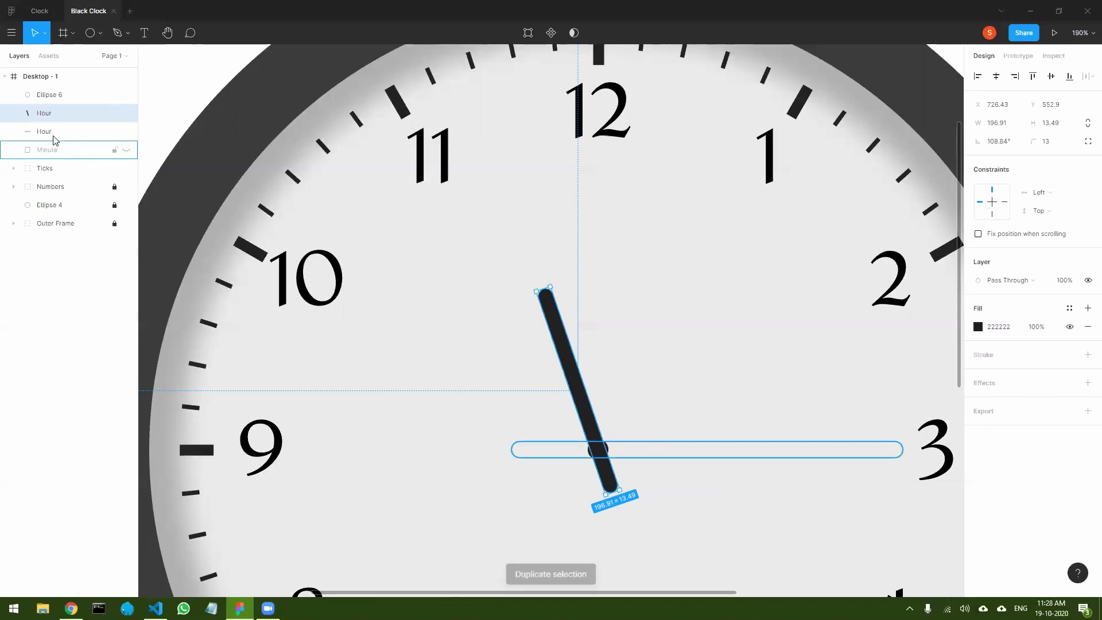
{"action": "double_click", "coordinate": [47, 115]}
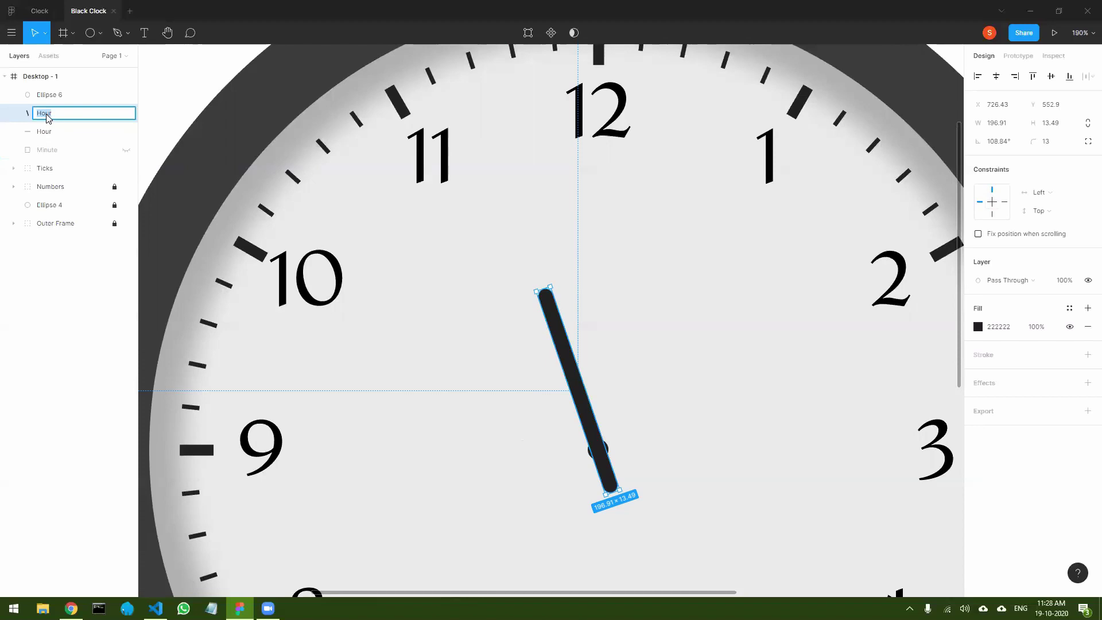
{"action": "type", "text": "Seconds"}
{"action": "key", "text": "Return"}
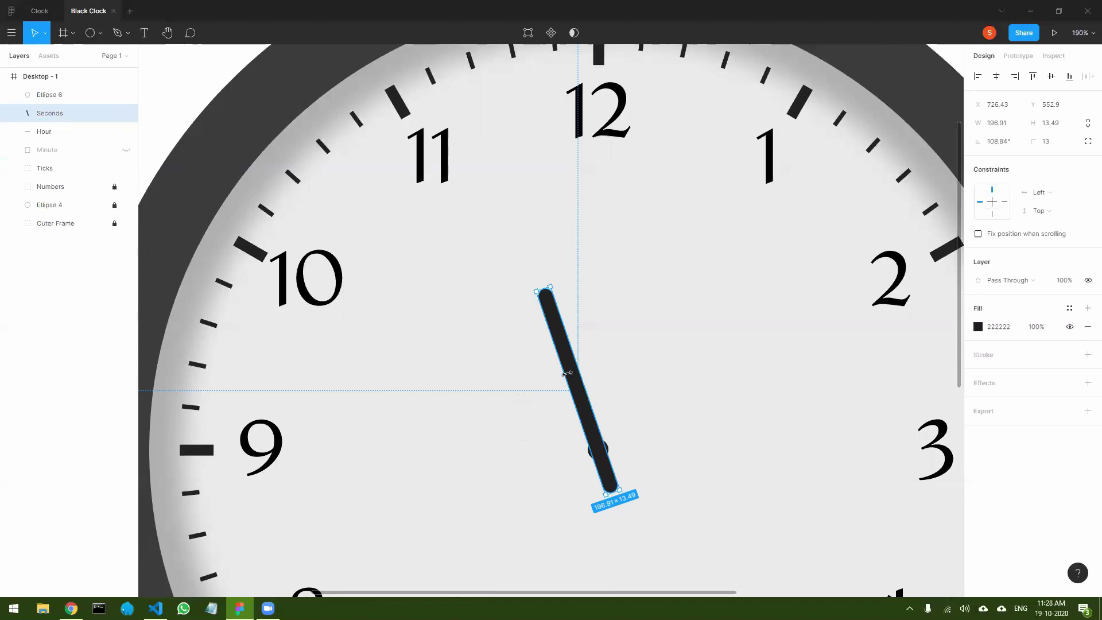
- Move the Seconds hand beside the Hour hand, thin it to about 5.62 and lengthen it to about 268.71
{"action": "left_click_drag", "start_coordinate": [575, 376], "coordinate": [497, 409]}
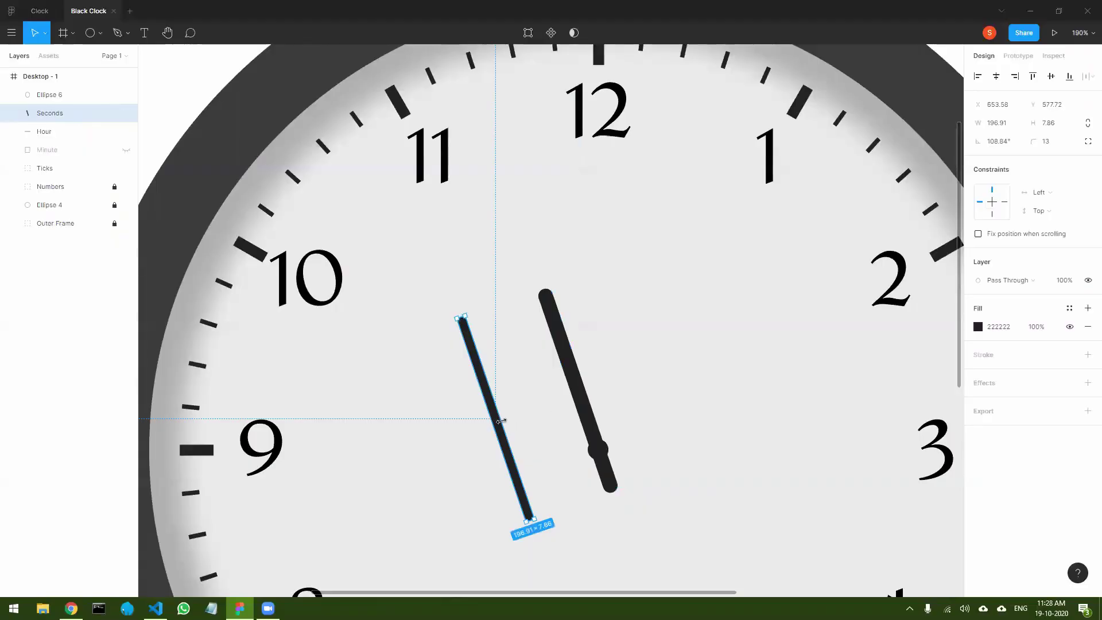
{"action": "left_click_drag", "start_coordinate": [498, 421], "coordinate": [496, 420]}
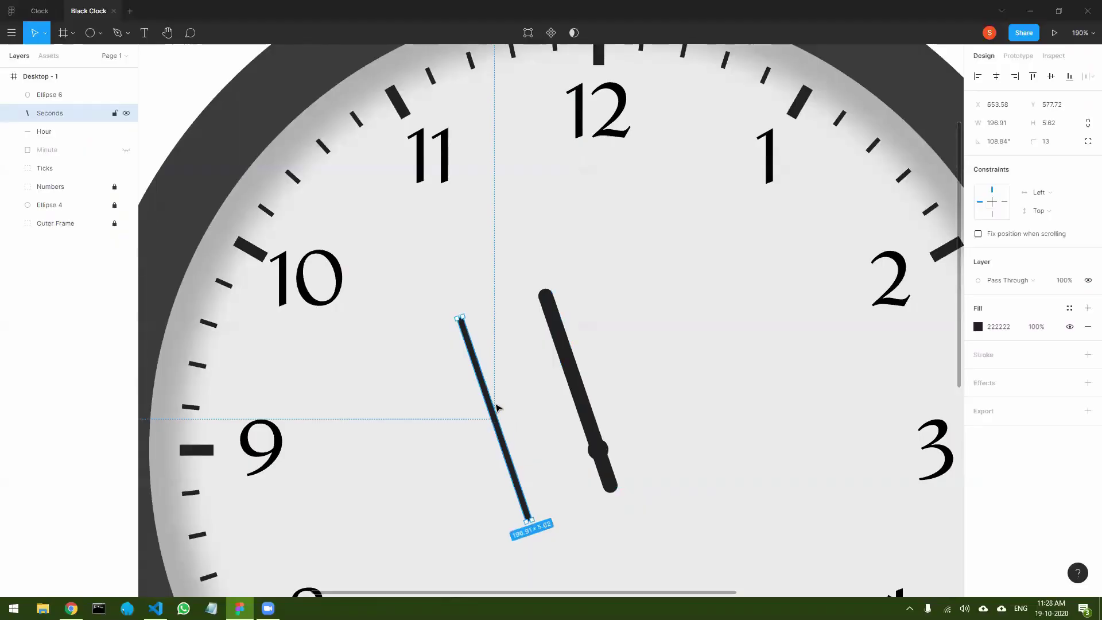
{"action": "left_click_drag", "start_coordinate": [454, 303], "coordinate": [430, 245]}
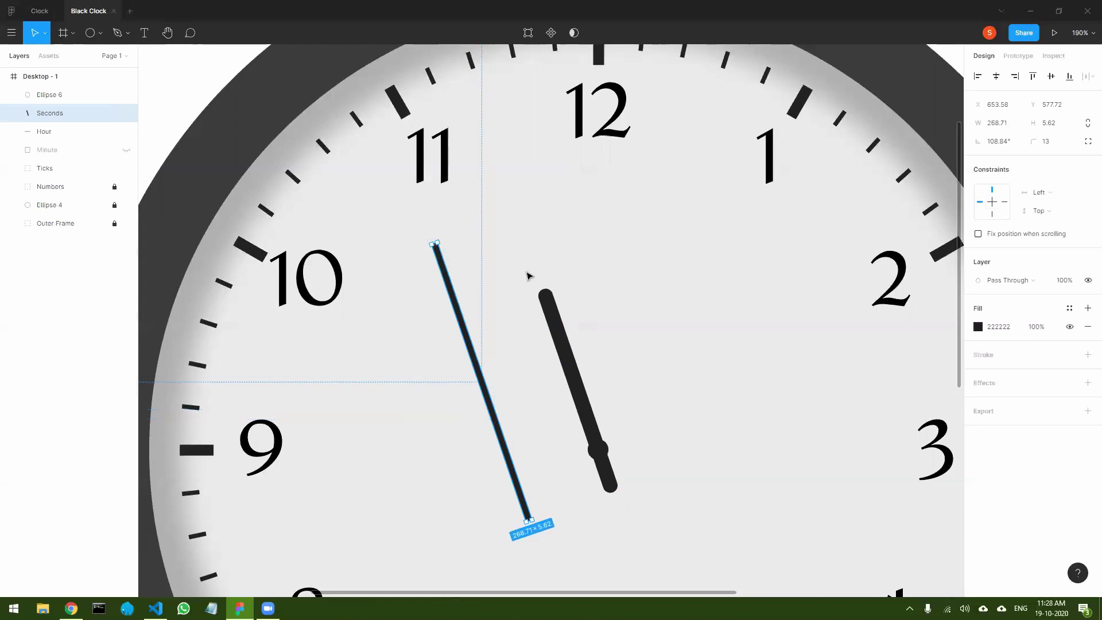
{"action": "left_click", "coordinate": [505, 292]}
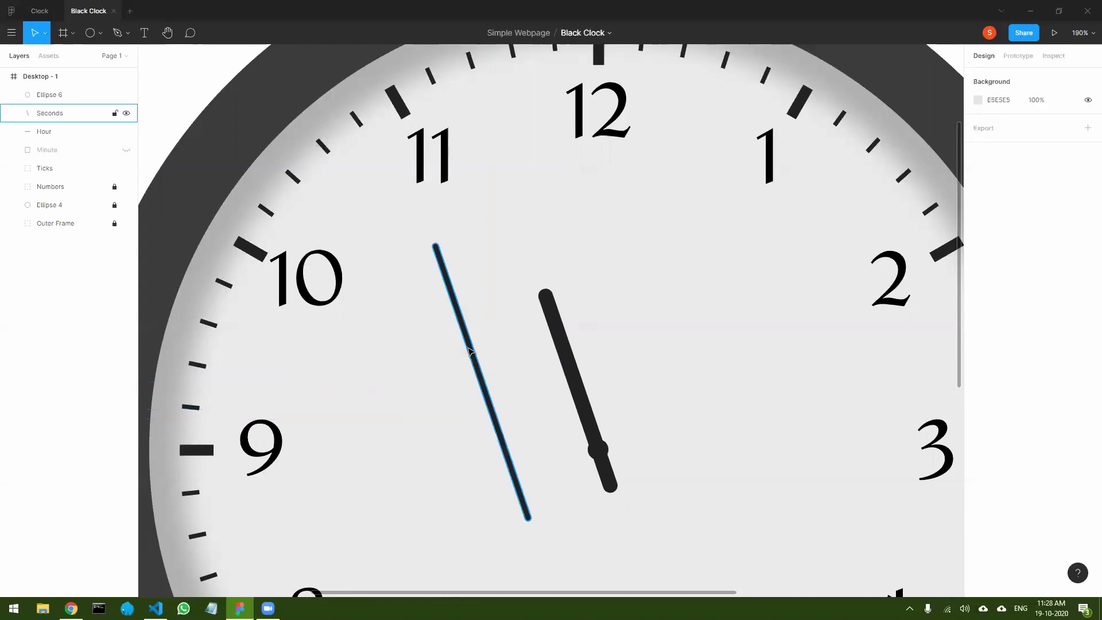
- Fill the Seconds hand with red DB0101 and check it against the red hand in the reference photo
{"action": "left_click", "coordinate": [475, 351]}
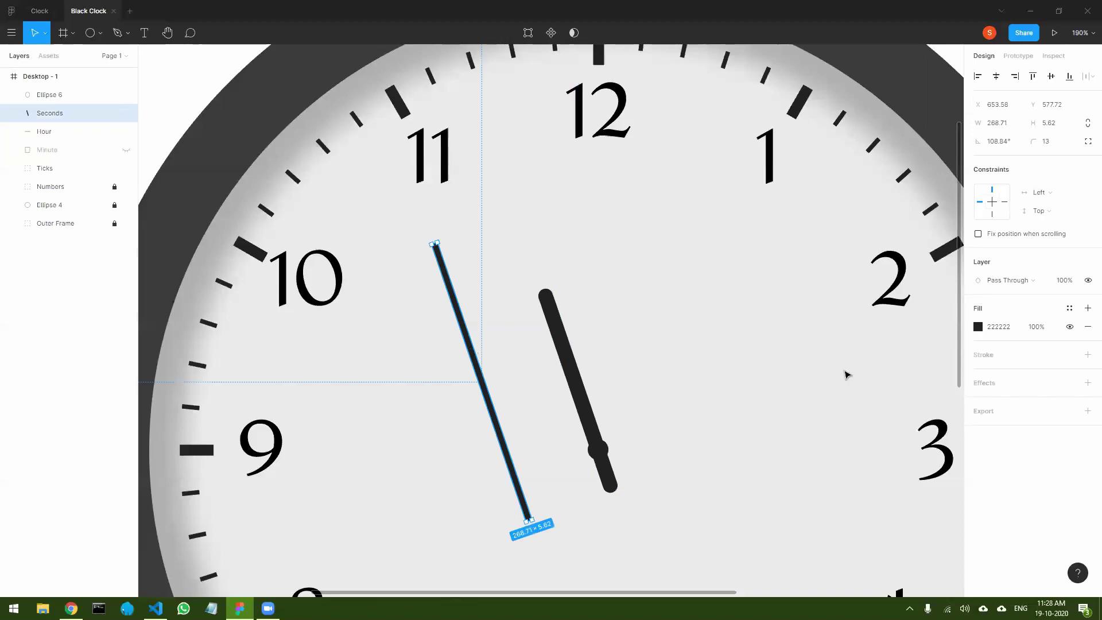
{"action": "left_click", "coordinate": [977, 326]}
{"action": "left_click_drag", "start_coordinate": [917, 364], "coordinate": [964, 336]}
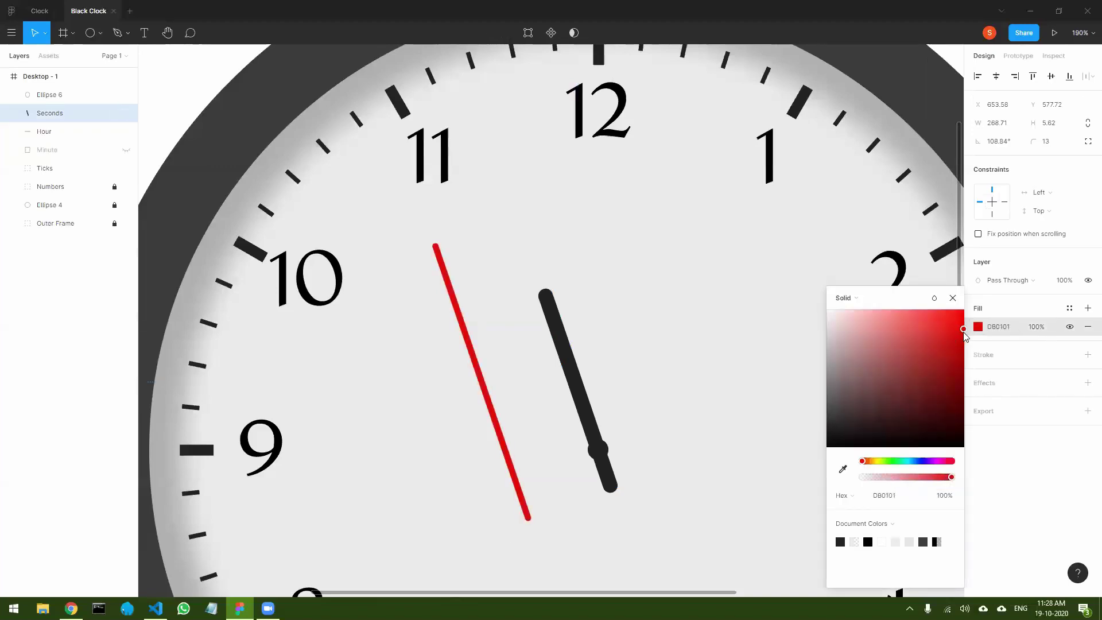
{"action": "left_click", "coordinate": [953, 298]}
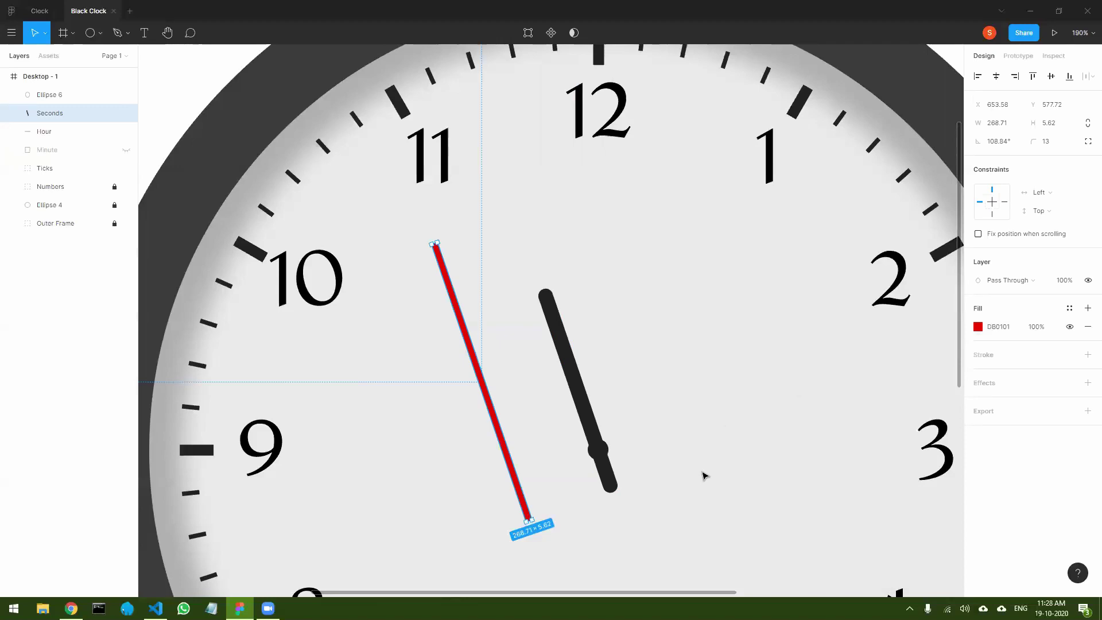
{"action": "key", "text": "Escape"}
{"action": "key", "text": "alt+Tab"}
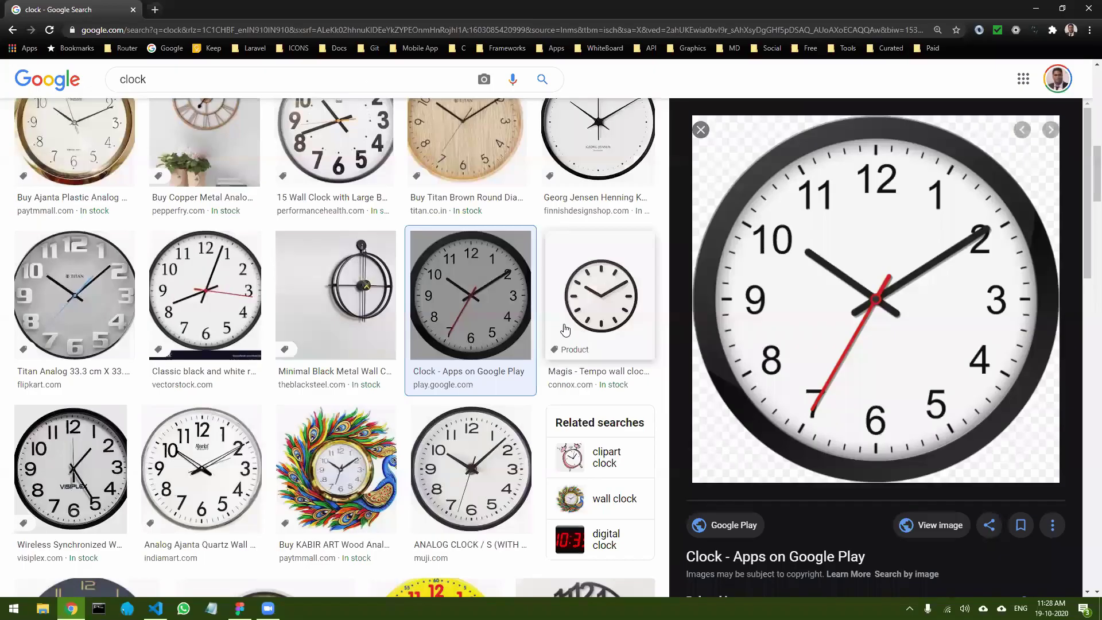
- Back in Figma, darken the Seconds hand's fill to AC0000 and compare it with the red hand in the reference photo
{"action": "key", "text": "alt+Tab"}
{"action": "left_click", "coordinate": [483, 385]}
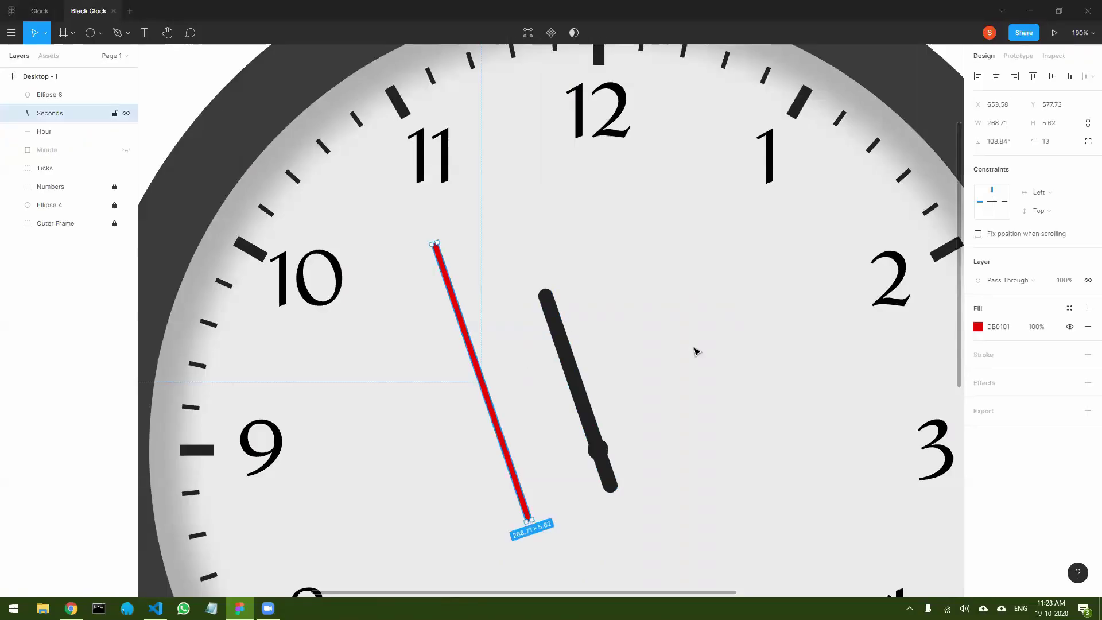
{"action": "left_click", "coordinate": [976, 331]}
{"action": "left_click_drag", "start_coordinate": [963, 351], "coordinate": [975, 362]}
{"action": "left_click", "coordinate": [953, 298]}
{"action": "left_click", "coordinate": [687, 436]}
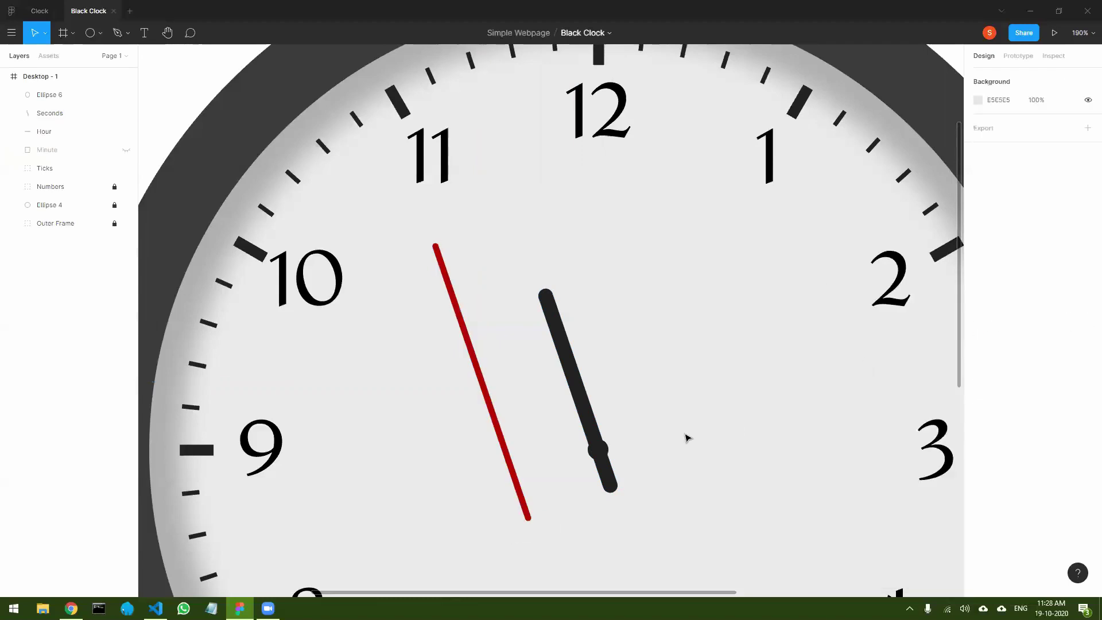
{"action": "key", "text": "alt+Tab"}
{"action": "key", "text": "alt+Tab"}
- Move the Seconds hand closer to the Hour hand and rotate it to about -152.84°
{"action": "left_click", "coordinate": [495, 415]}
{"action": "left_click_drag", "start_coordinate": [496, 419], "coordinate": [621, 368]}
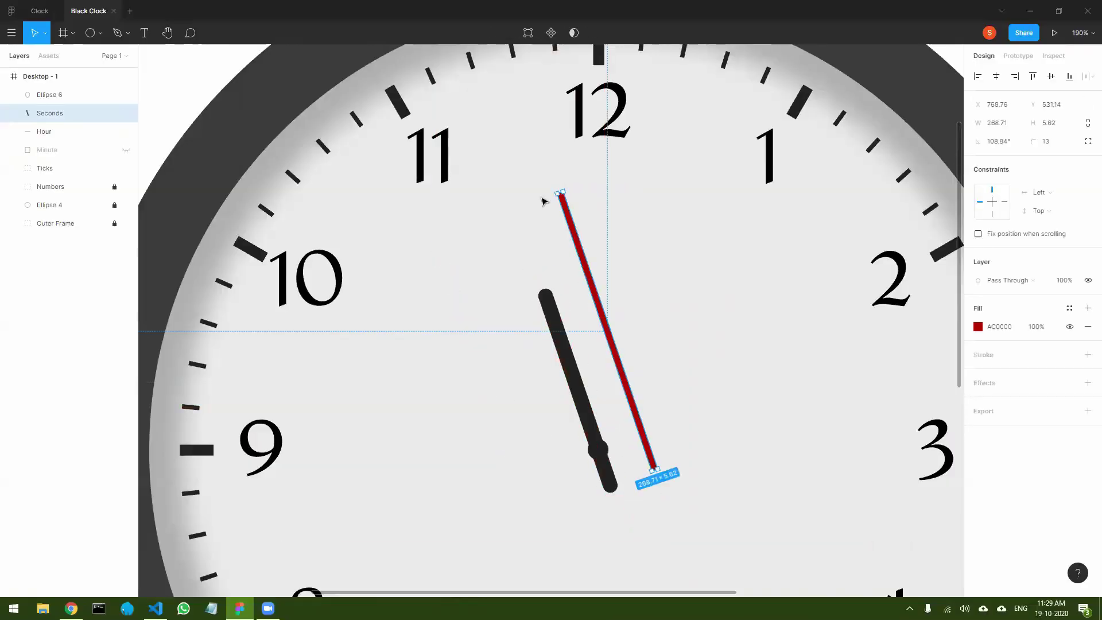
{"action": "left_click_drag", "start_coordinate": [567, 188], "coordinate": [331, 445]}
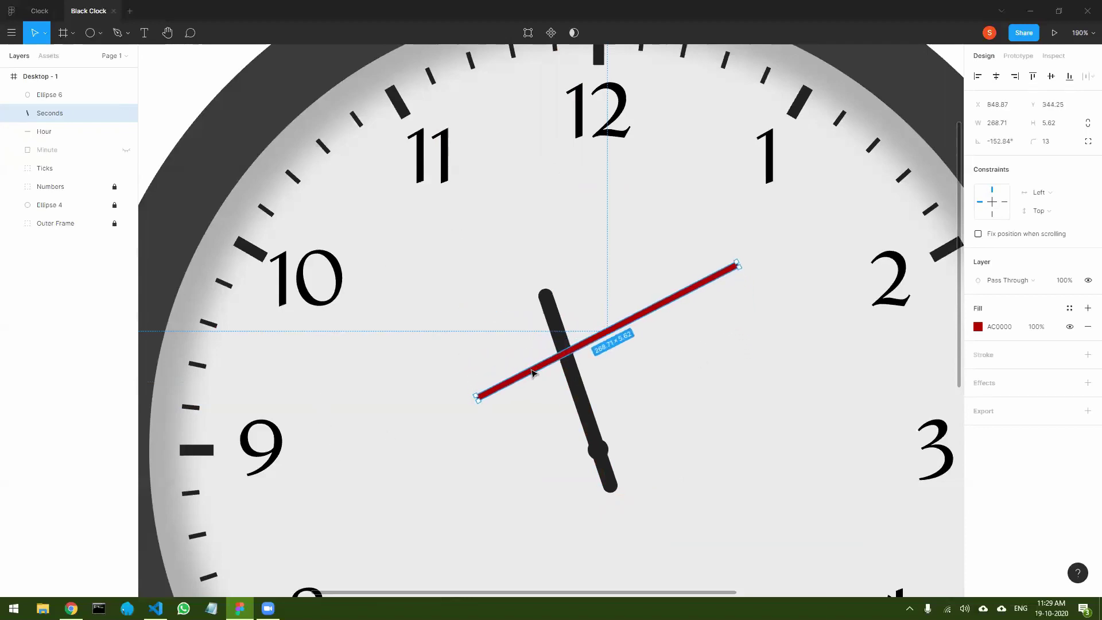
- Position the Seconds hand across the centre pivot at about X 776.66, Y 485, and compare the pivot area with the reference photo
{"action": "left_click_drag", "start_coordinate": [531, 384], "coordinate": [454, 528]}
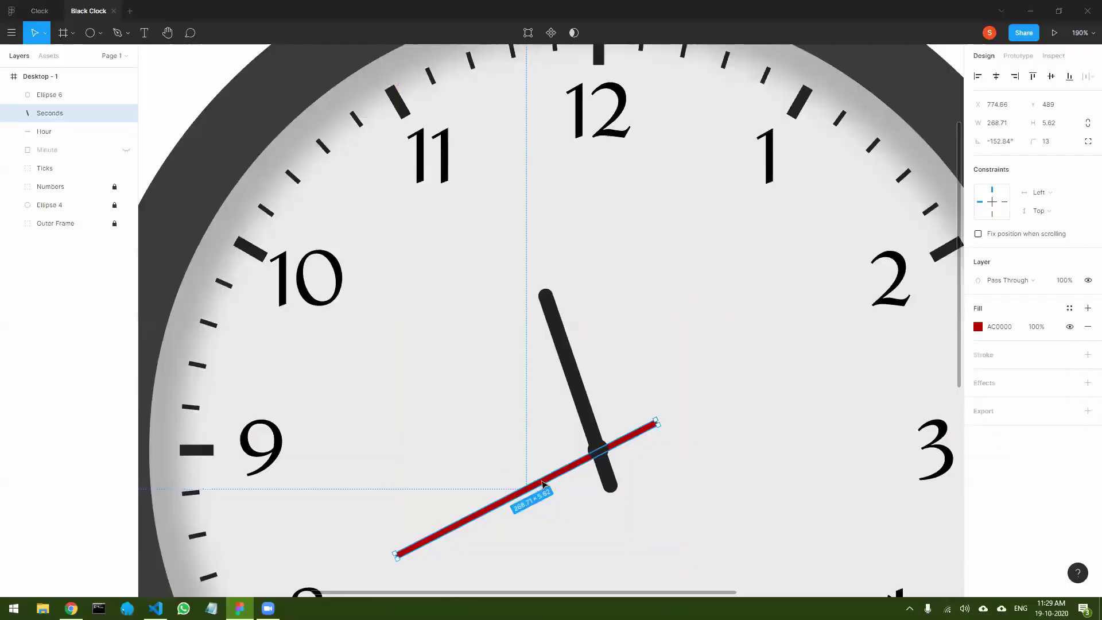
{"action": "left_click_drag", "start_coordinate": [545, 481], "coordinate": [549, 480]}
{"action": "scroll", "coordinate": [689, 465], "scroll_direction": "up", "scroll_amount": 5}
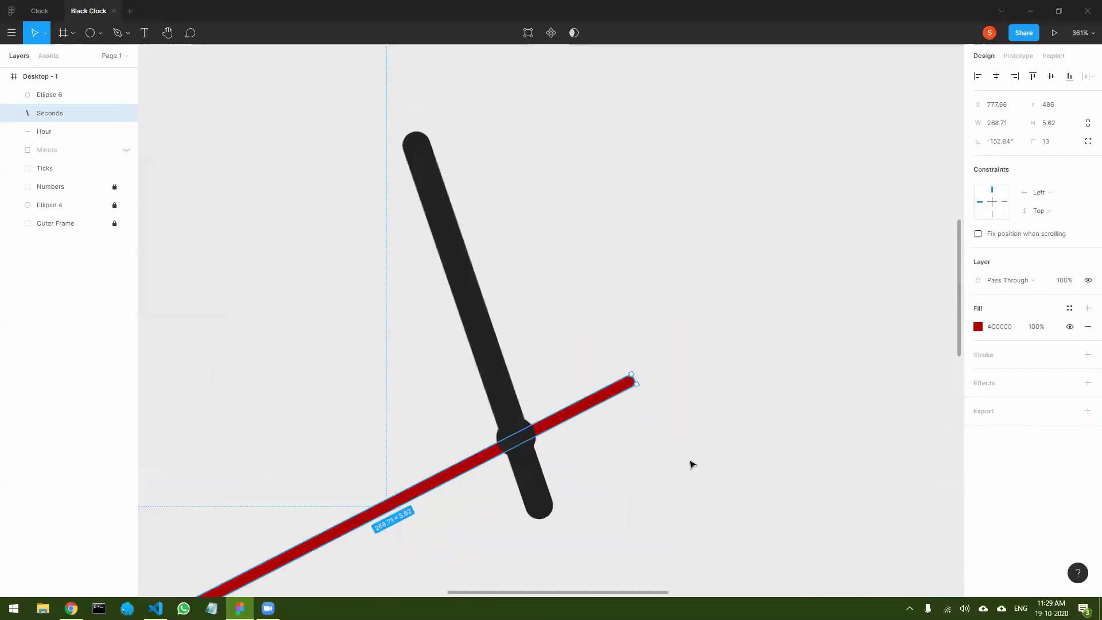
{"action": "scroll", "coordinate": [666, 455], "scroll_direction": "up", "scroll_amount": 5}
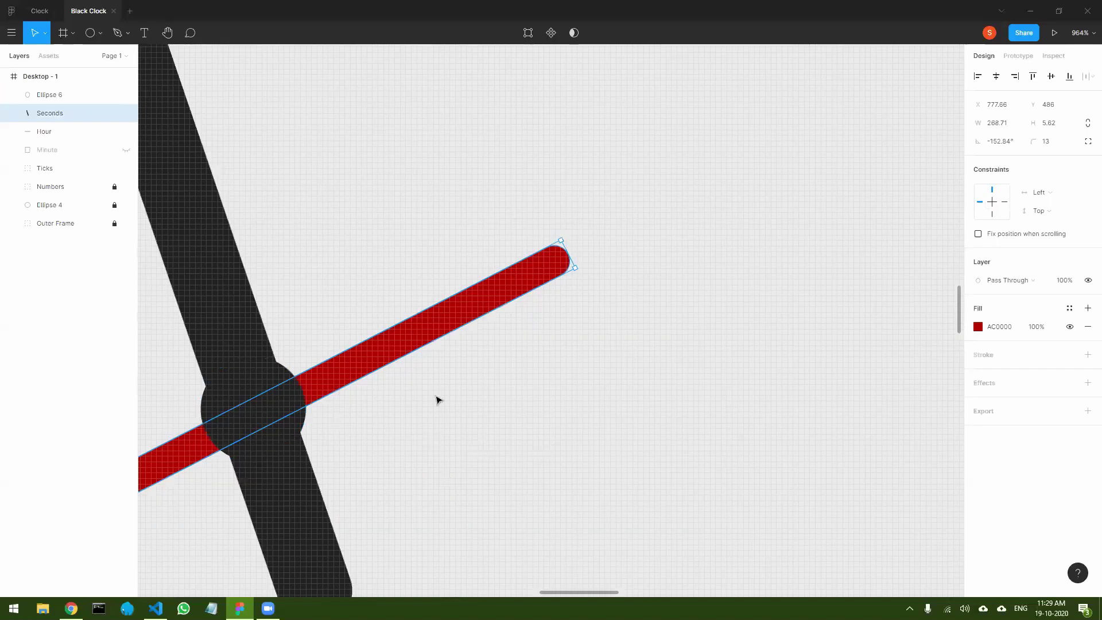
{"action": "left_click_drag", "start_coordinate": [559, 360], "coordinate": [637, 322]}
{"action": "left_click_drag", "start_coordinate": [575, 291], "coordinate": [569, 285]}
{"action": "scroll", "coordinate": [570, 287], "scroll_direction": "down", "scroll_amount": 10}
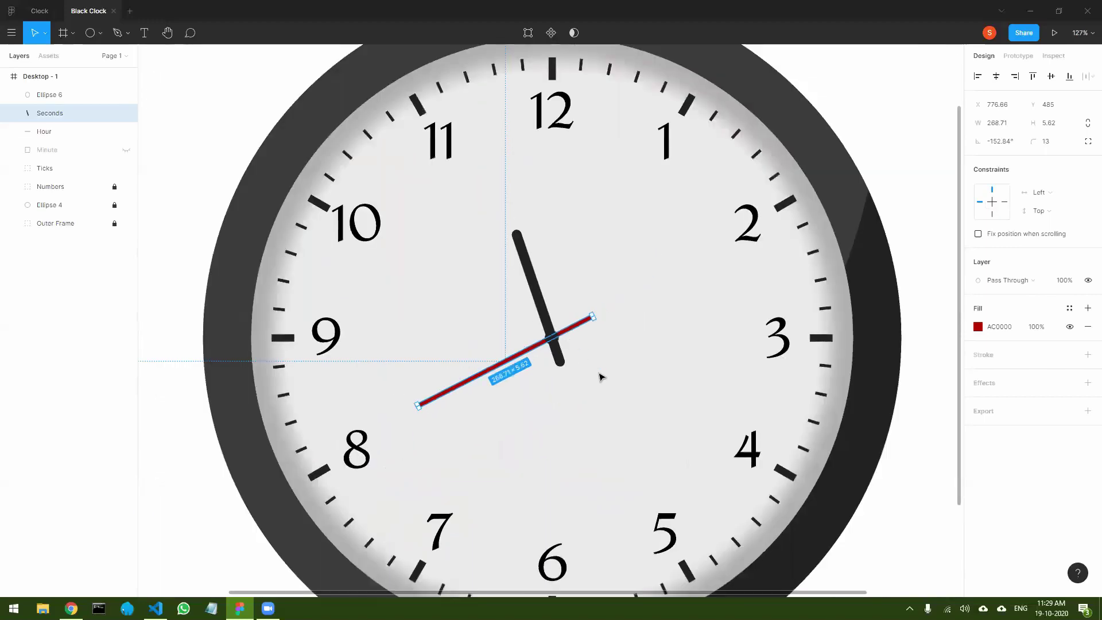
{"action": "left_click", "coordinate": [601, 377]}
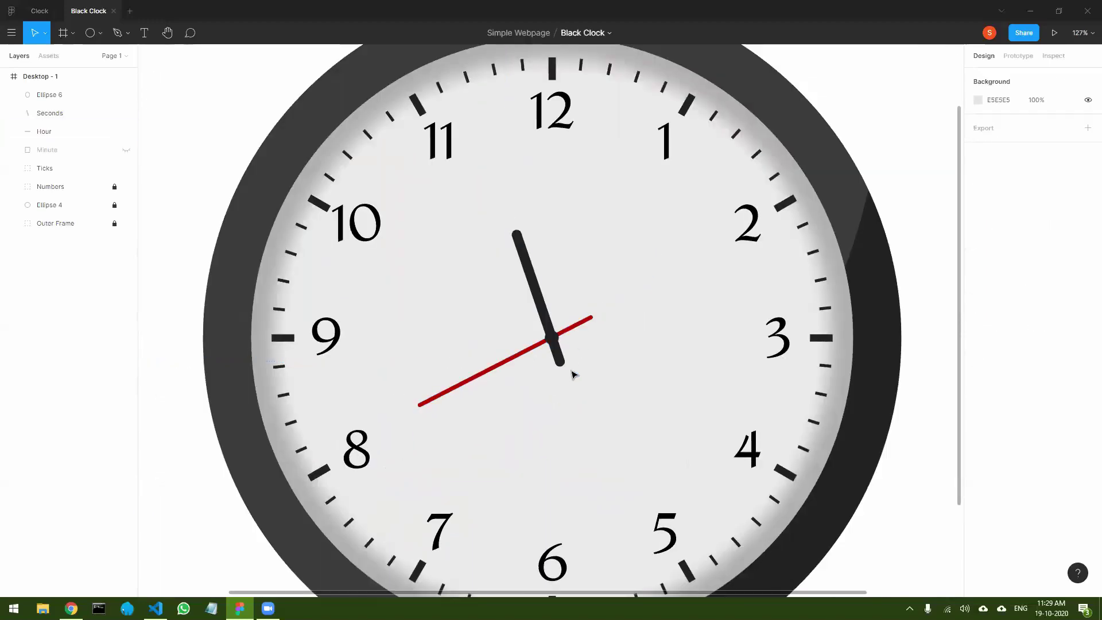
{"action": "key", "text": "alt+Tab"}
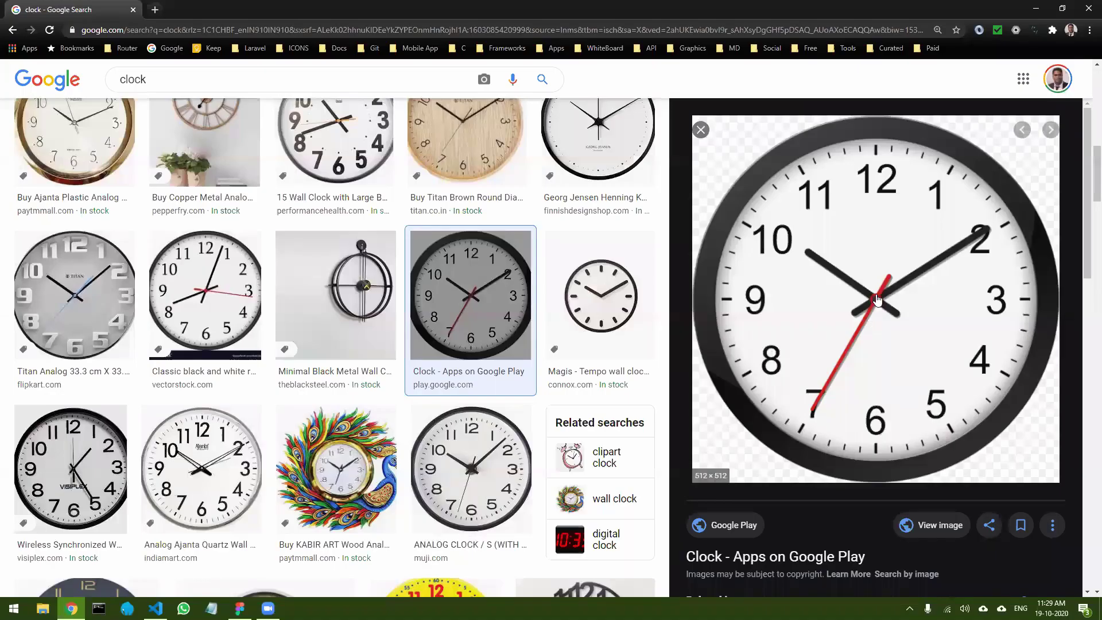
{"action": "key", "text": "alt+Tab"}
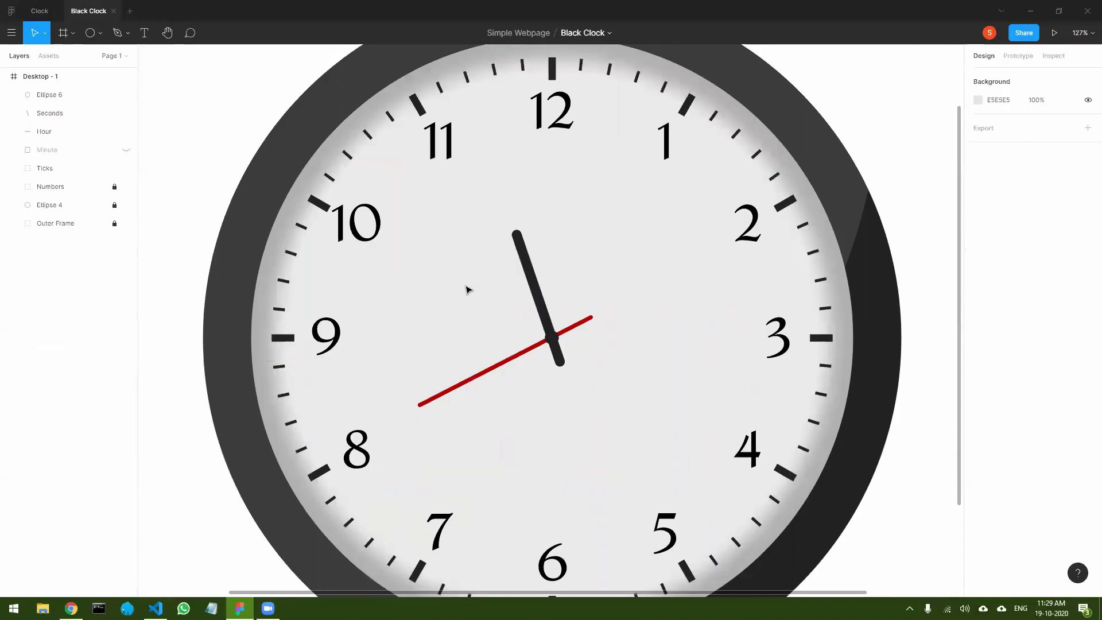
- Duplicate the dark centre pivot circle and enlarge the copy about its centre to 29 × 29
{"action": "left_click", "coordinate": [550, 338]}
{"action": "key", "text": "ctrl+d"}
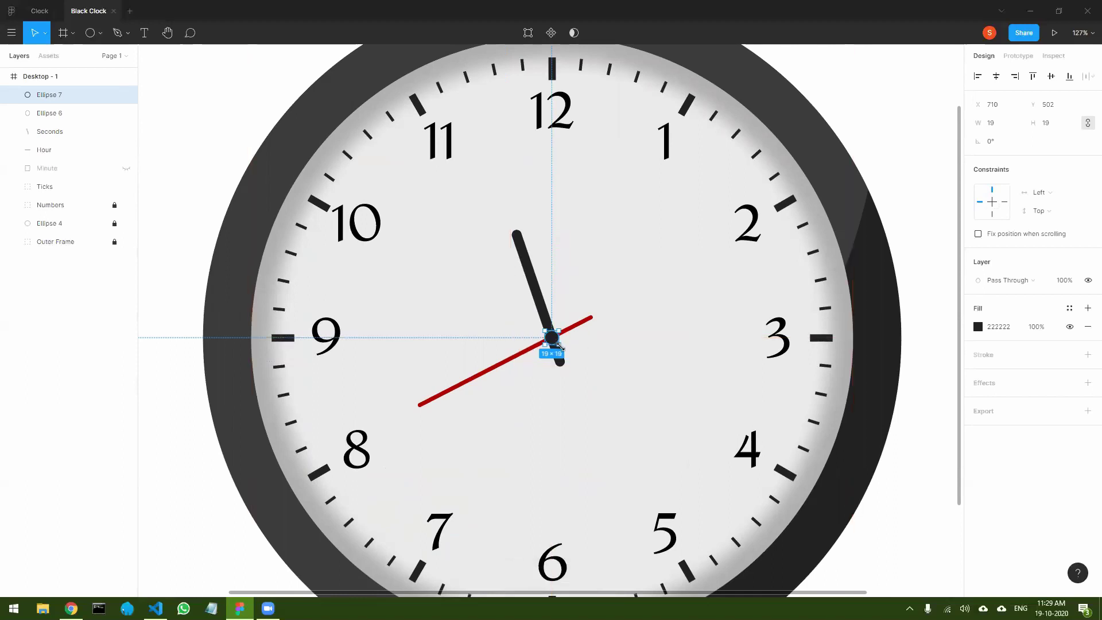
{"action": "left_click_drag", "start_coordinate": [558, 345], "coordinate": [558, 347]}
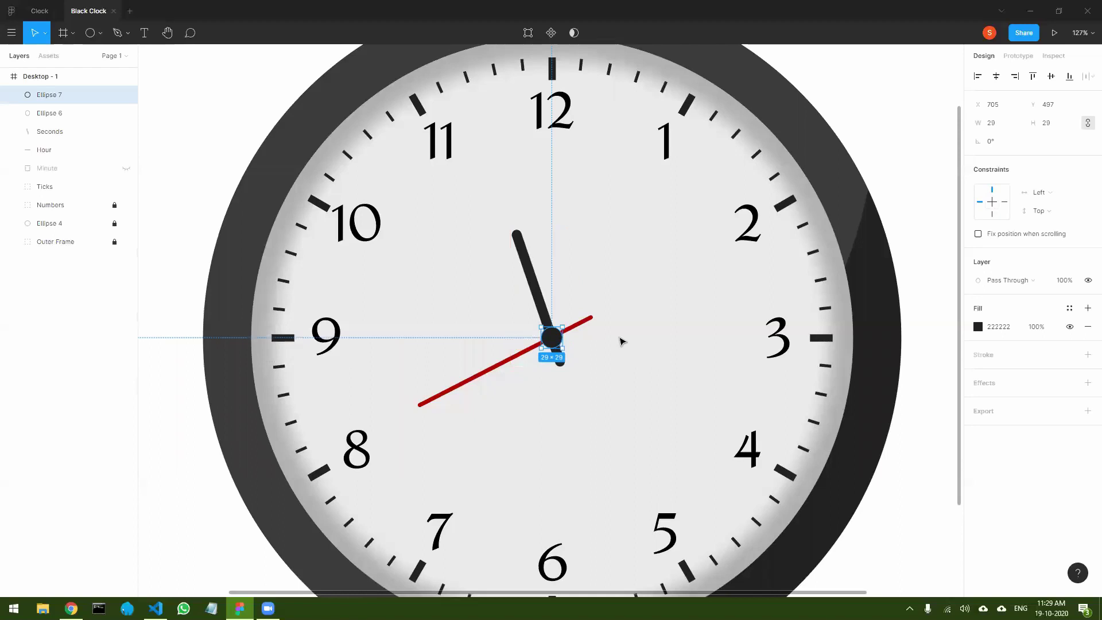
- Fill the enlarged pivot circle with the document's dark red, AC0000
{"action": "left_click", "coordinate": [978, 327]}
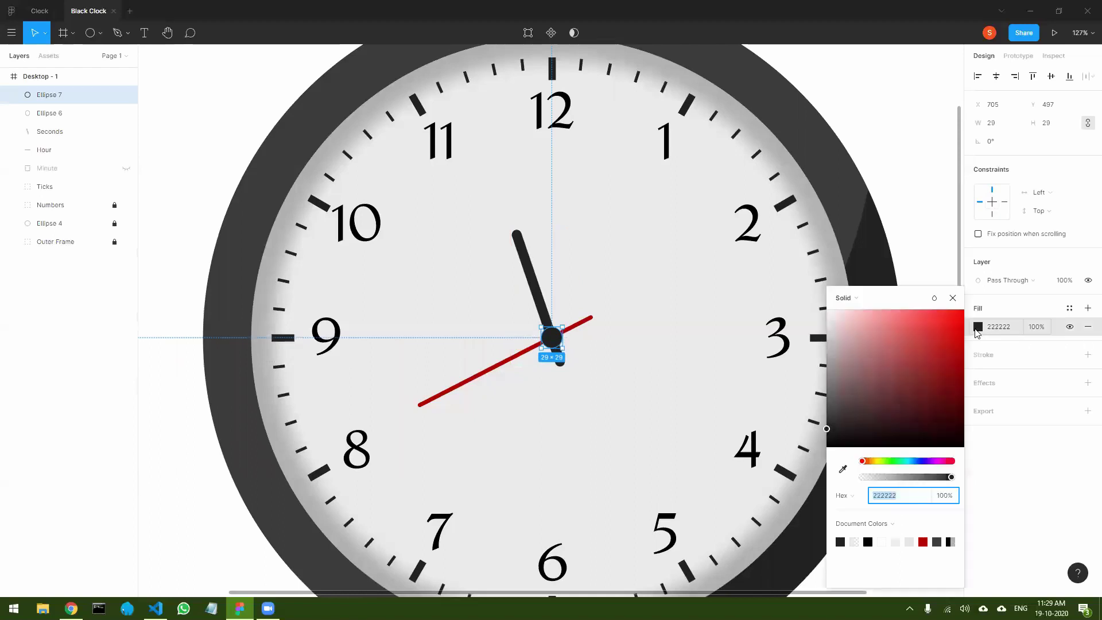
{"action": "left_click", "coordinate": [908, 362]}
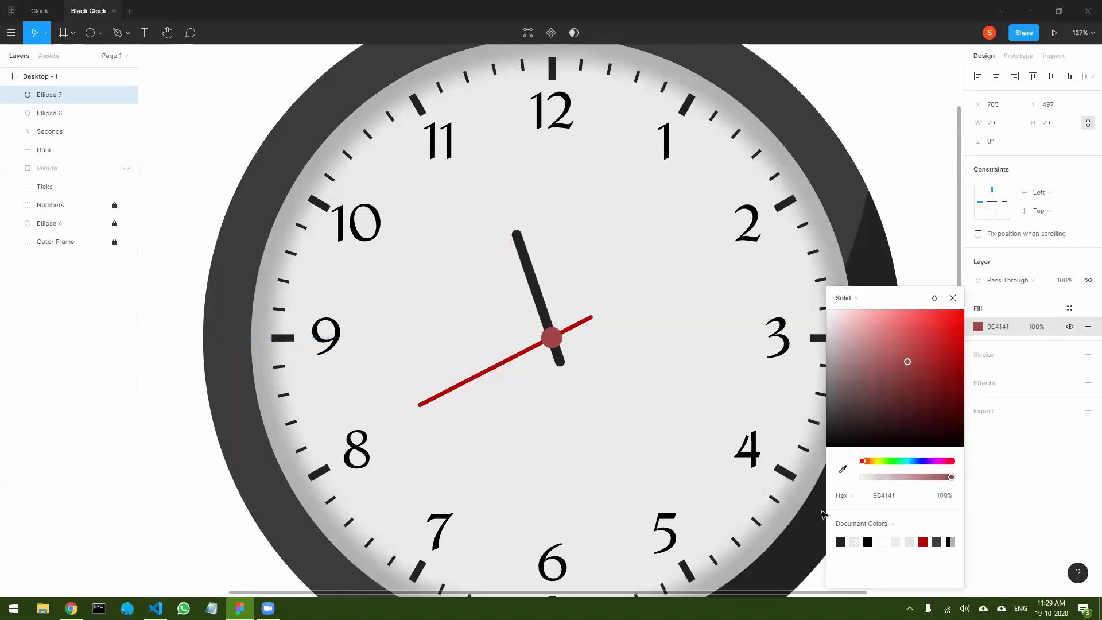
{"action": "left_click", "coordinate": [843, 469]}
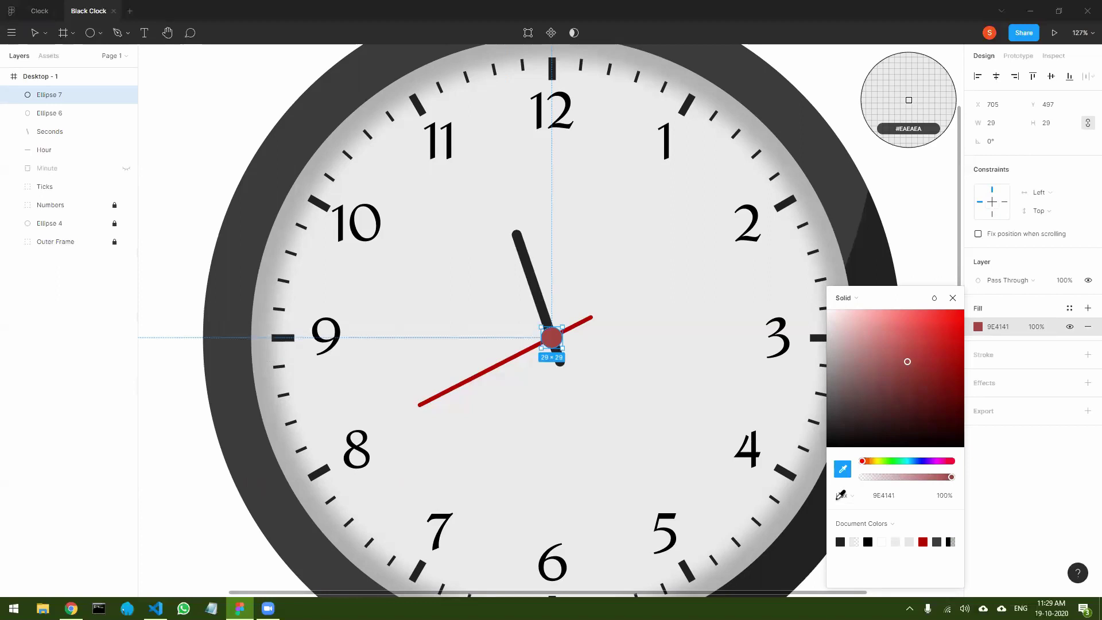
{"action": "left_click", "coordinate": [922, 540]}
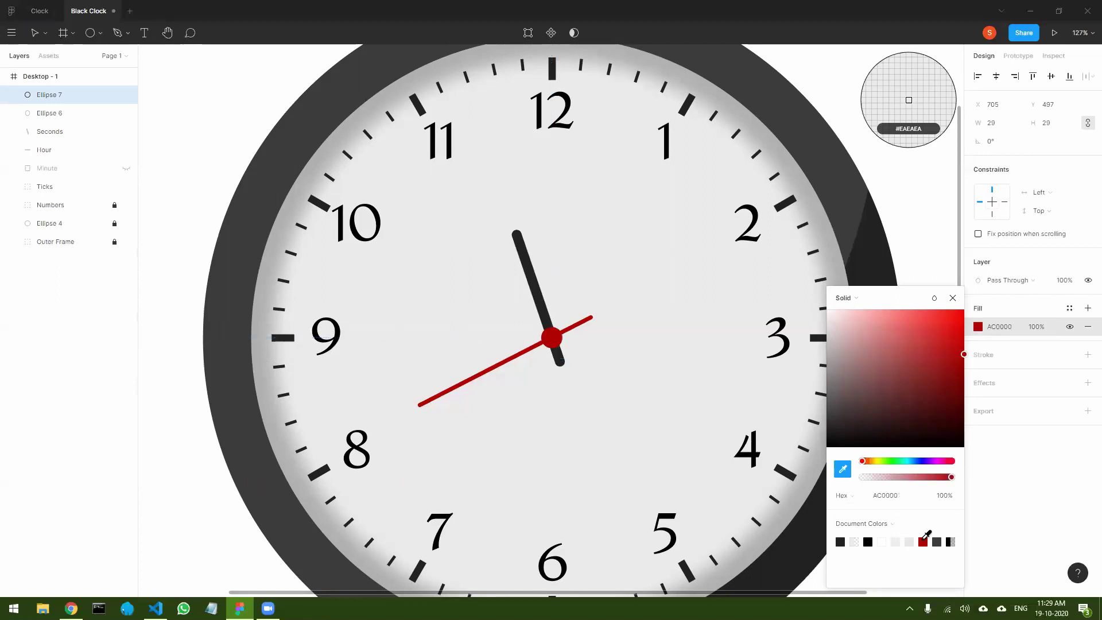
{"action": "left_click", "coordinate": [954, 298]}
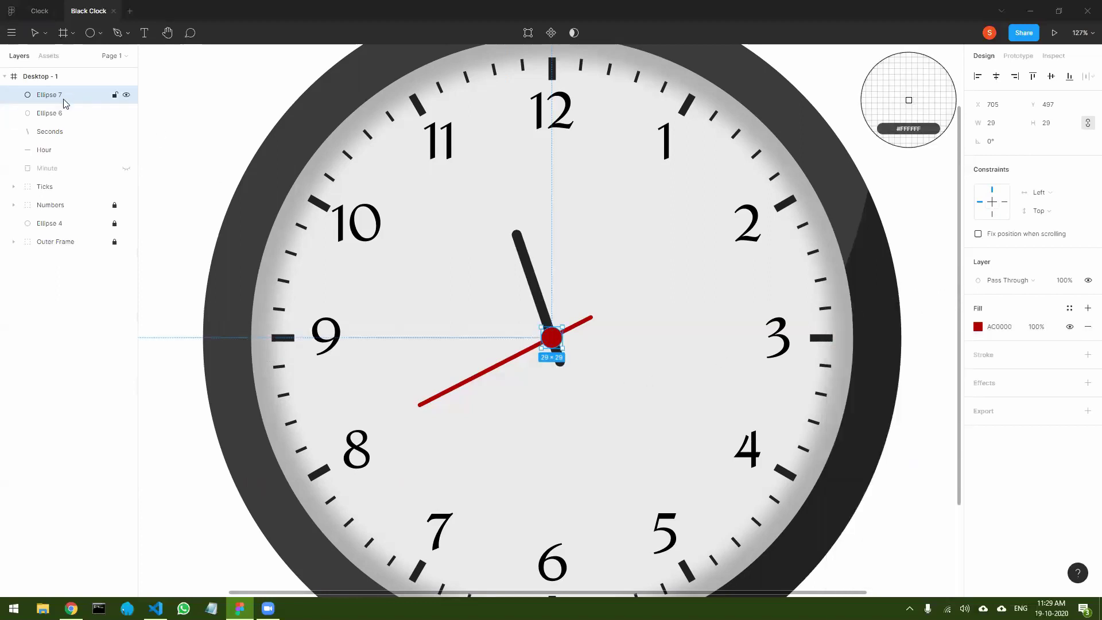
- Bring the small dark pivot circle in front of the red one and show the hidden Minute hand
{"action": "left_click", "coordinate": [64, 113]}
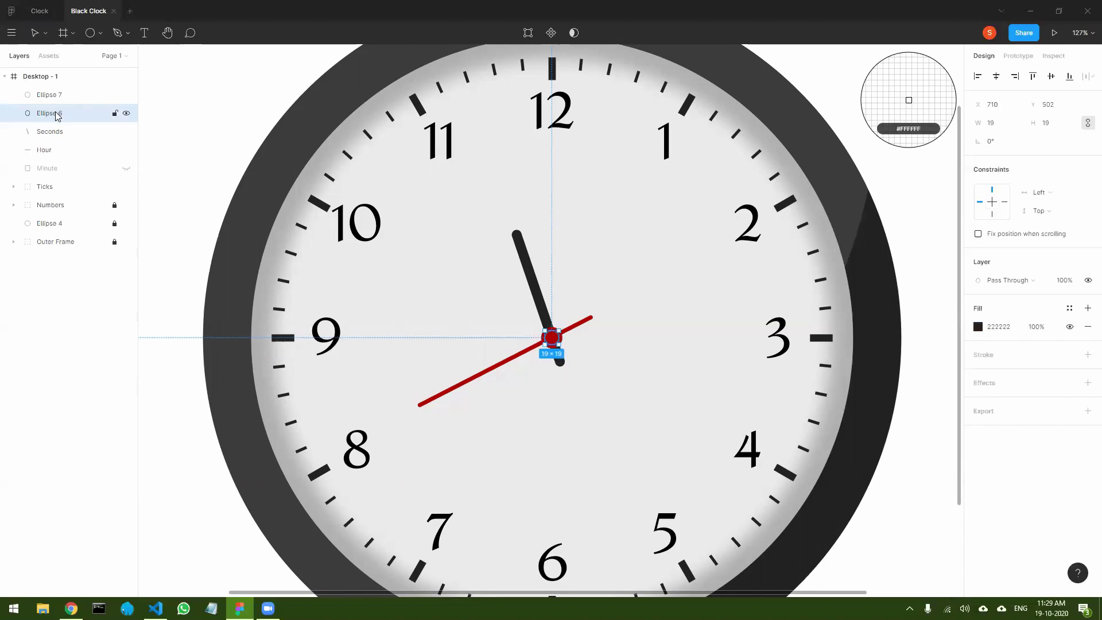
{"action": "left_click_drag", "start_coordinate": [56, 104], "coordinate": [56, 95]}
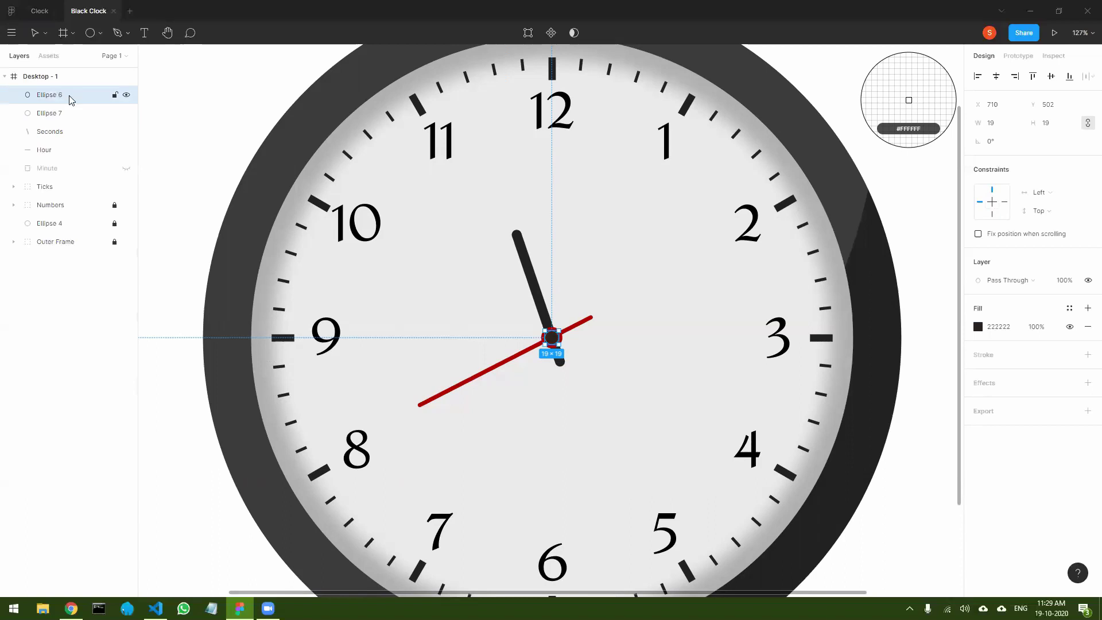
{"action": "left_click", "coordinate": [635, 376]}
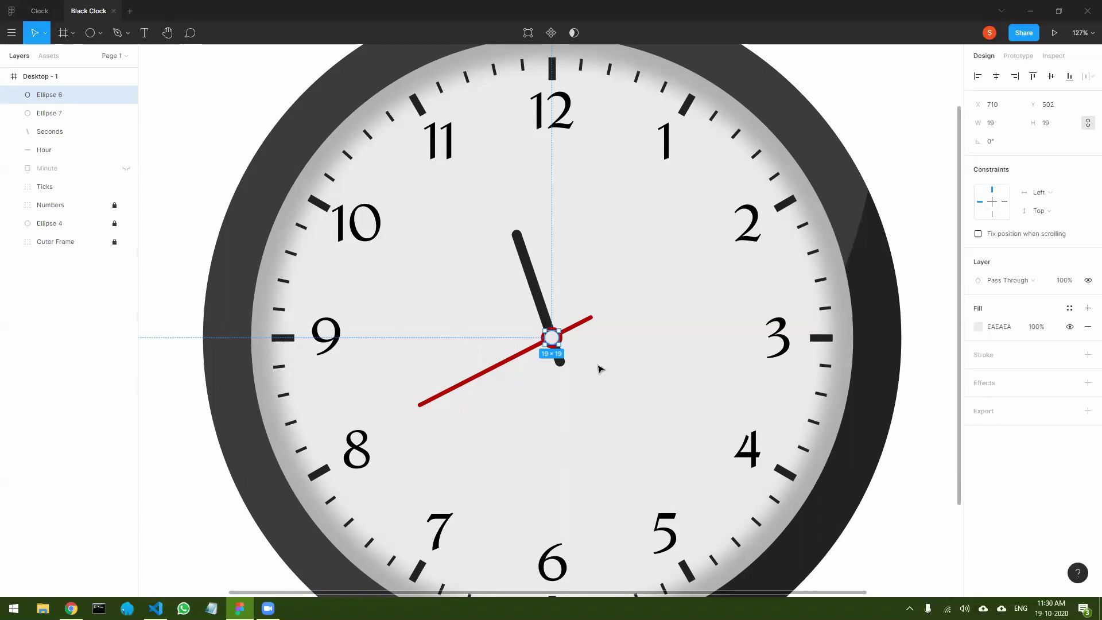
{"action": "key", "text": "ctrl+z"}
{"action": "left_click", "coordinate": [72, 118]}
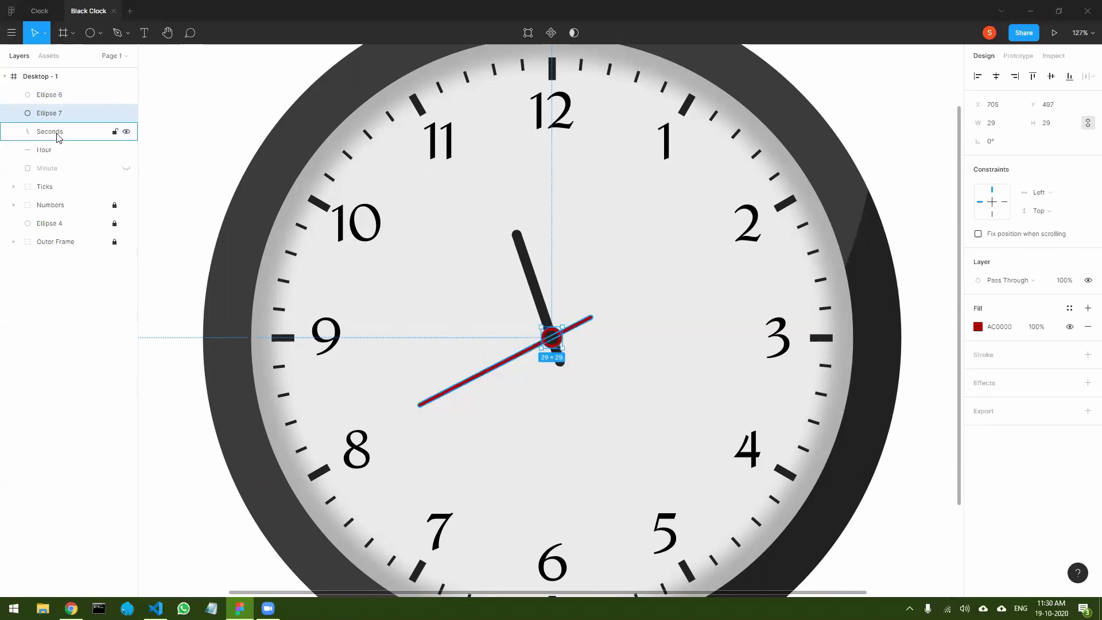
{"action": "left_click", "coordinate": [126, 169]}
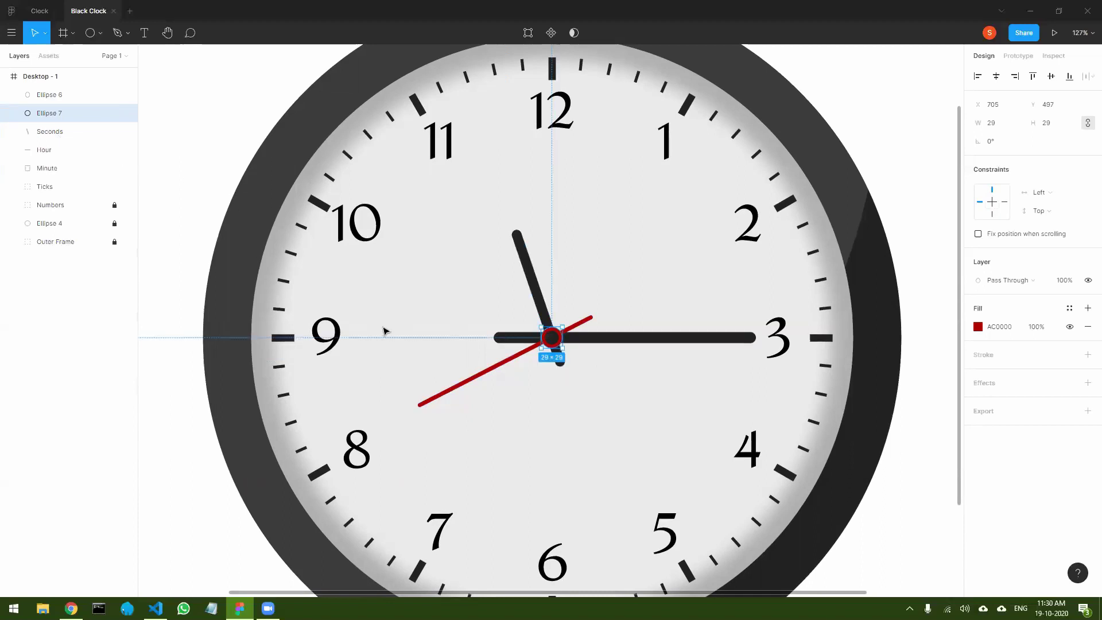
- Lengthen the Seconds hand toward the 8 to about 339.71 and check the hands against the reference photo
{"action": "left_click", "coordinate": [421, 405]}
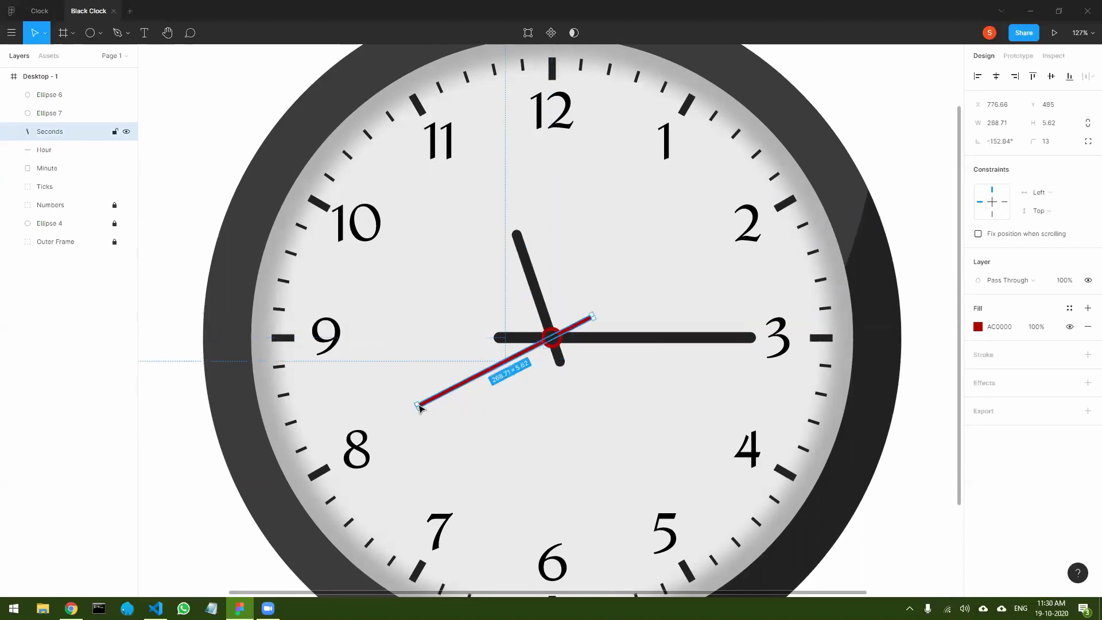
{"action": "left_click_drag", "start_coordinate": [416, 404], "coordinate": [371, 428]}
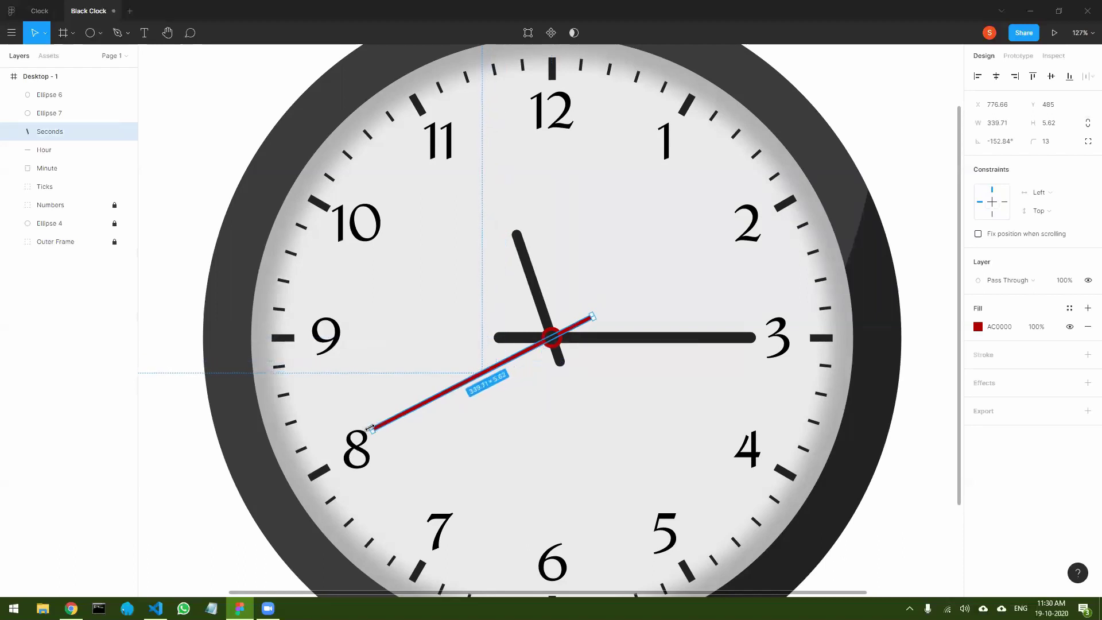
{"action": "left_click", "coordinate": [185, 422]}
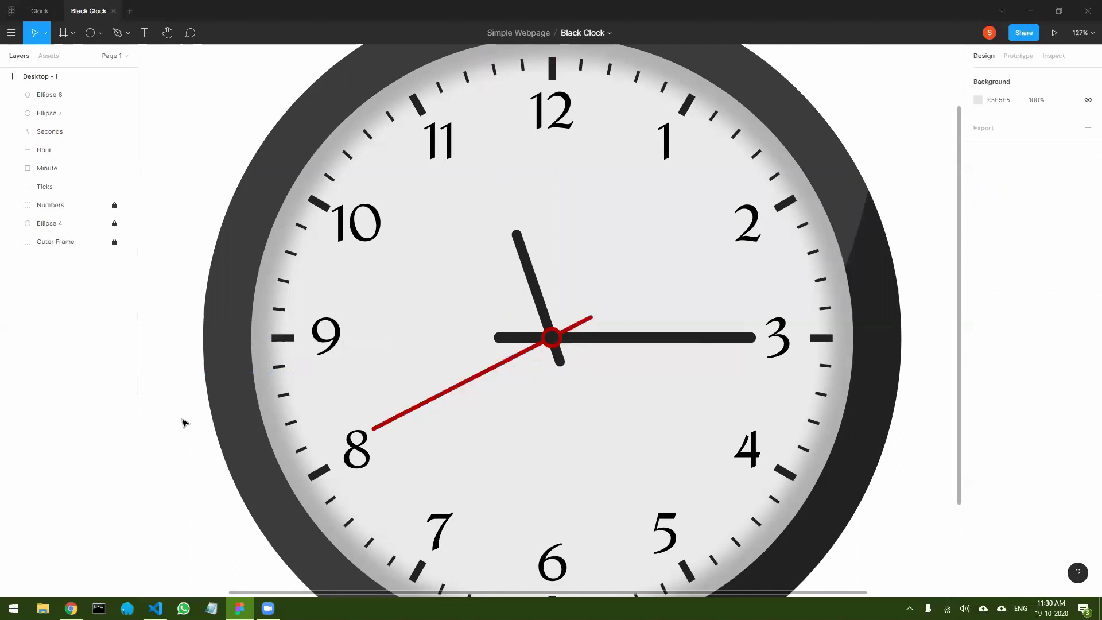
{"action": "key", "text": "alt+Tab"}
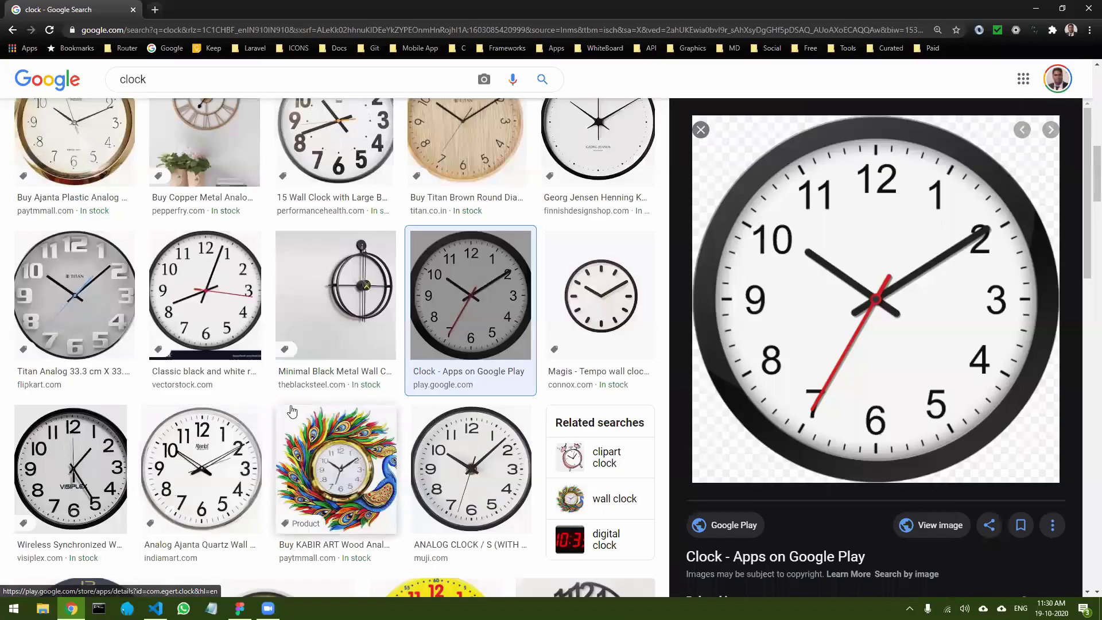
{"action": "key", "text": "alt+Tab"}
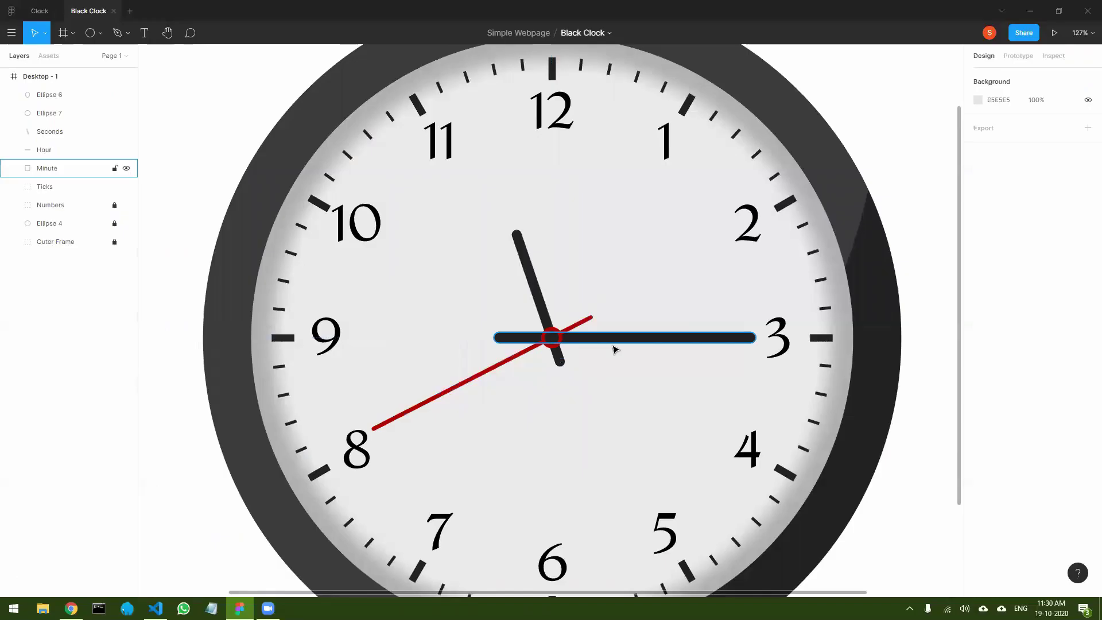
{"action": "key", "text": "alt+Tab"}
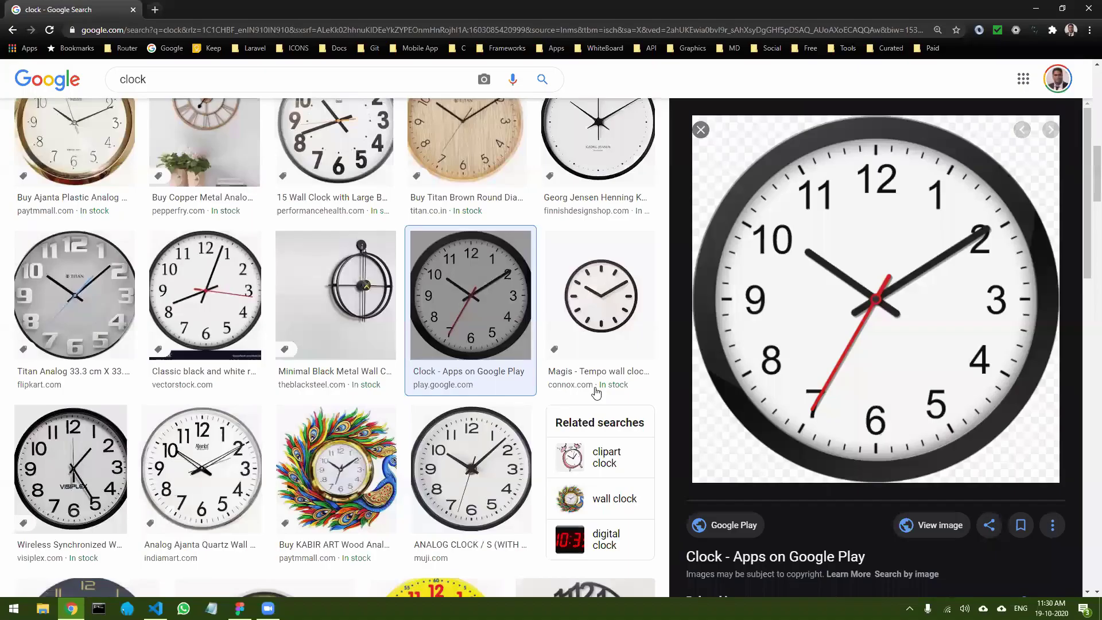
{"action": "key", "text": "alt+Tab"}
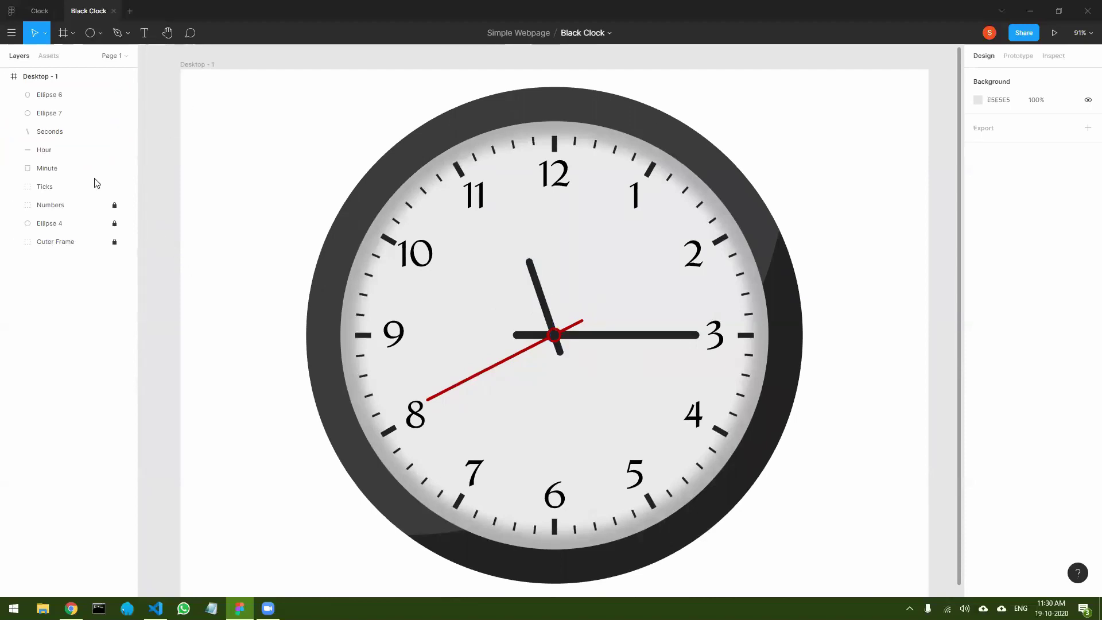
- Group the red pivot circle with the Seconds hand and name the group Second
{"action": "left_click", "coordinate": [53, 114]}
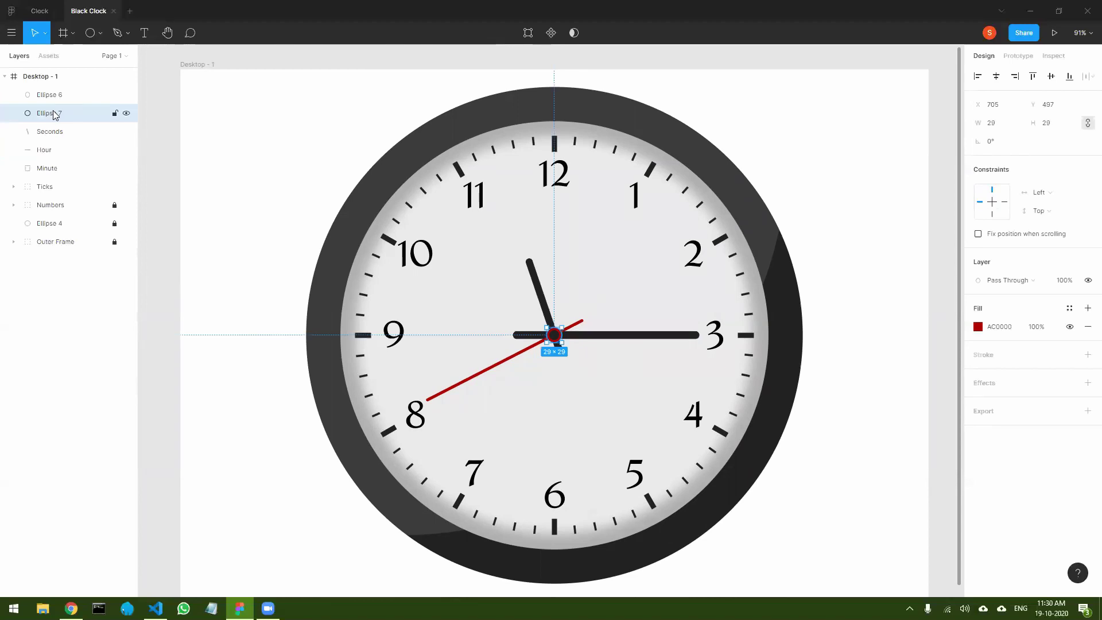
{"action": "left_click", "coordinate": [52, 133], "text": "shift"}
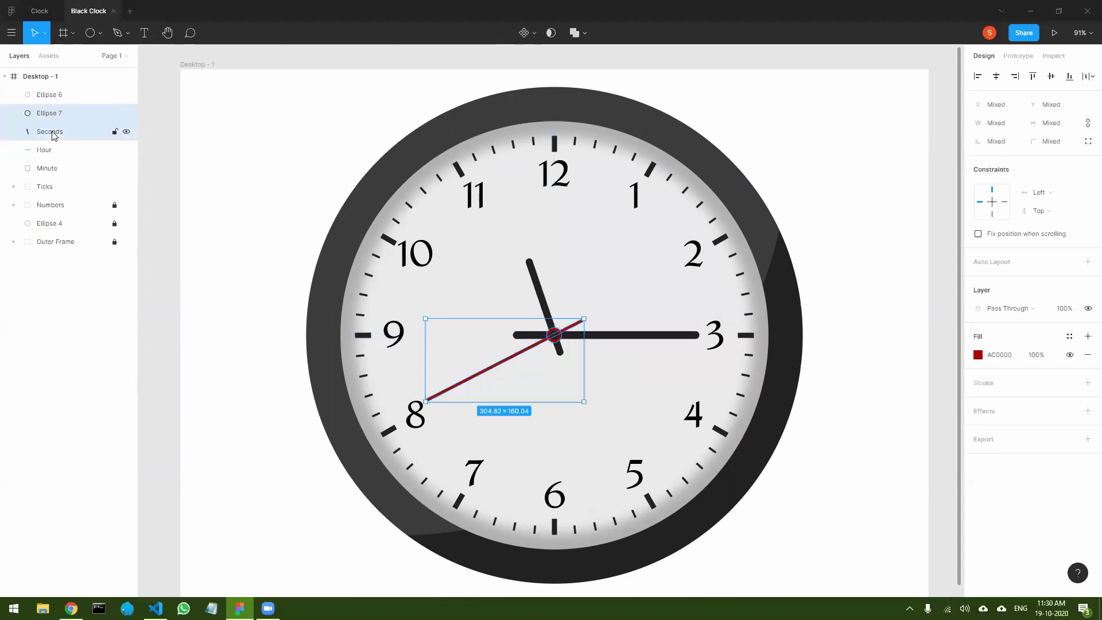
{"action": "key", "text": "ctrl+g"}
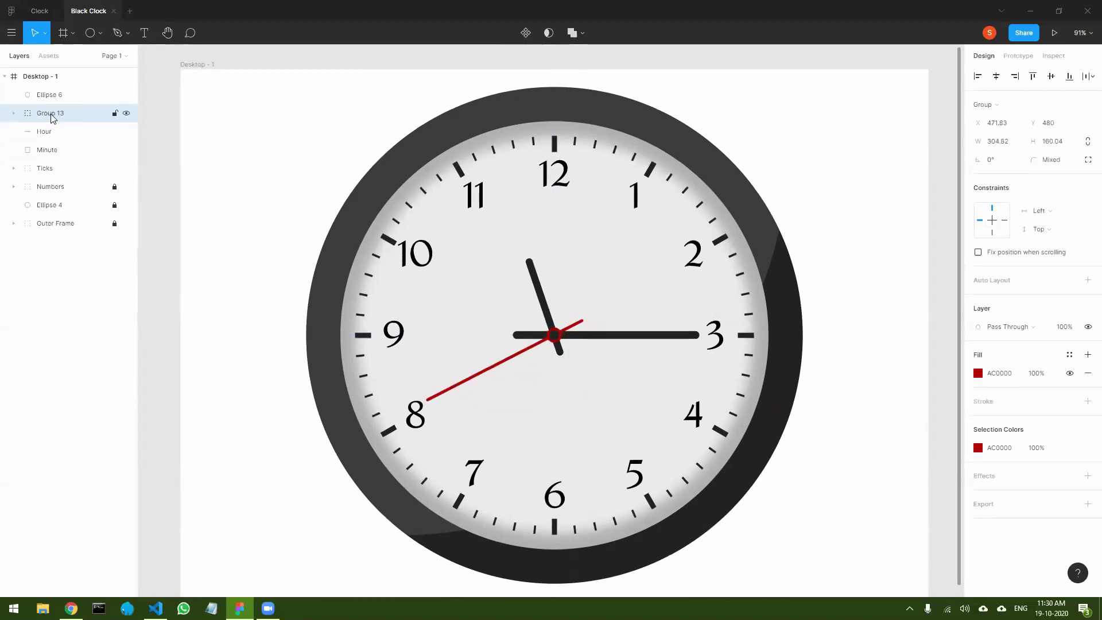
{"action": "double_click", "coordinate": [52, 115]}
{"action": "type", "text": "Second"}
{"action": "key", "text": "Return"}
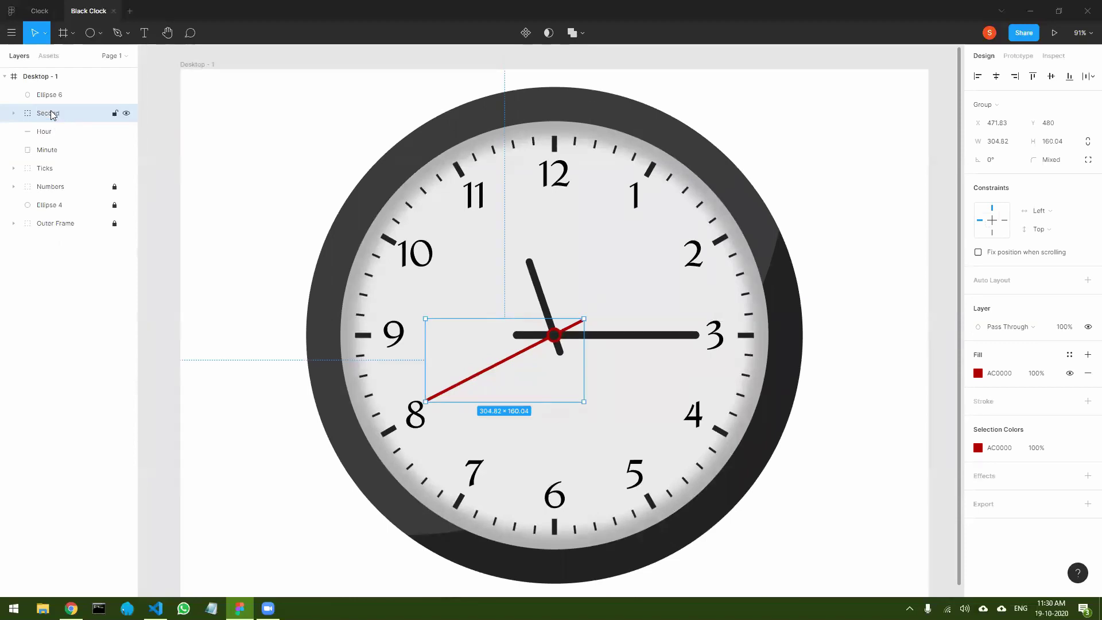
- Deselect everything and open the clock design in presentation view
{"action": "left_click", "coordinate": [159, 159]}
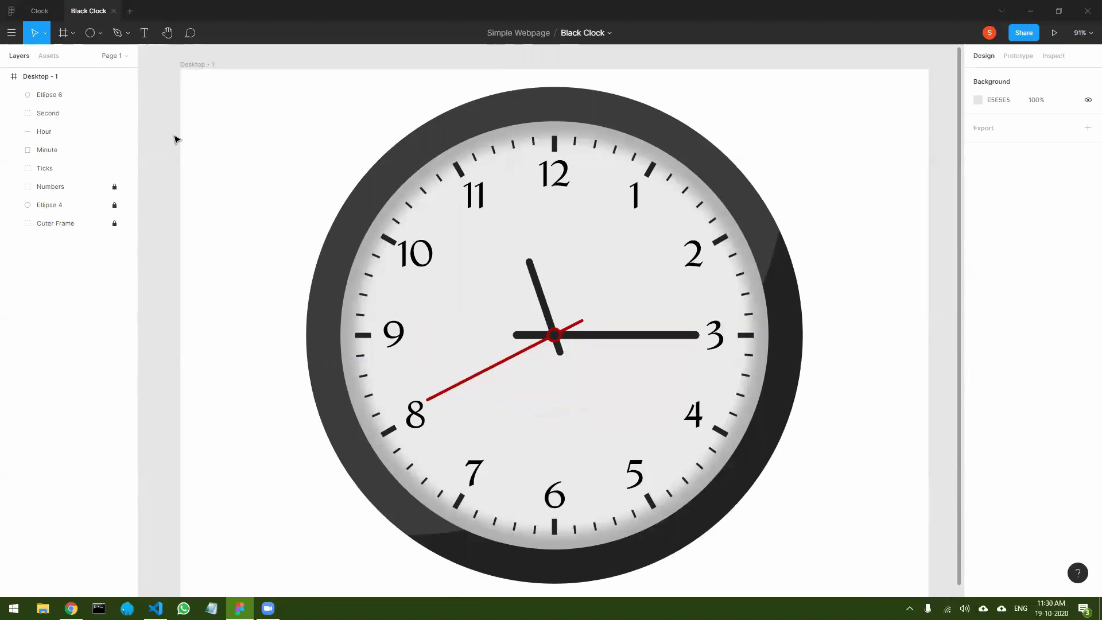
{"action": "left_click", "coordinate": [1055, 33]}
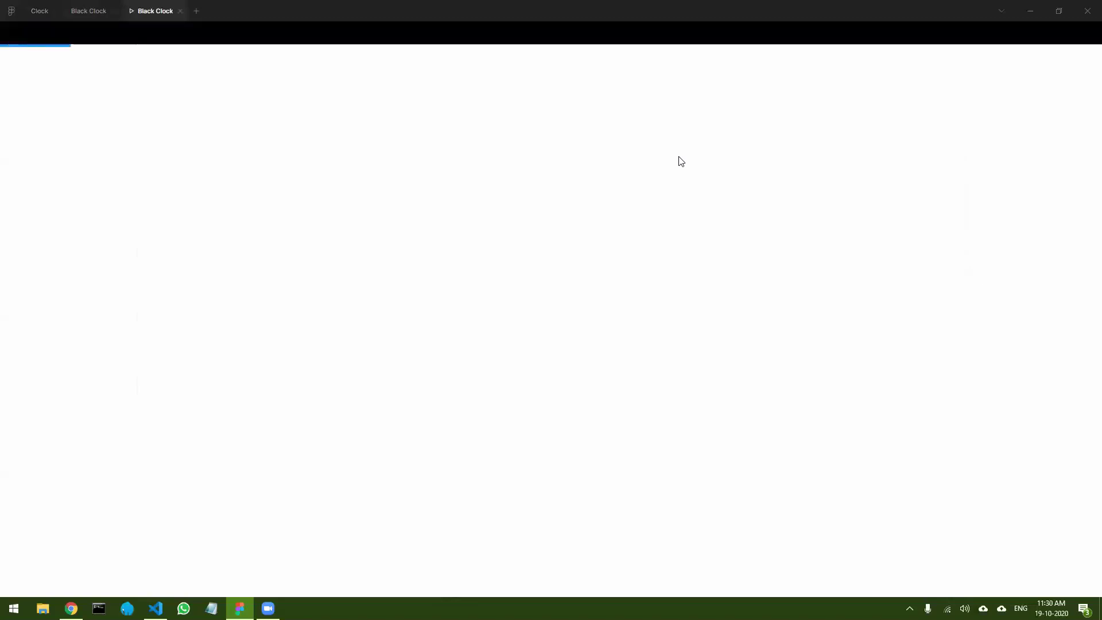